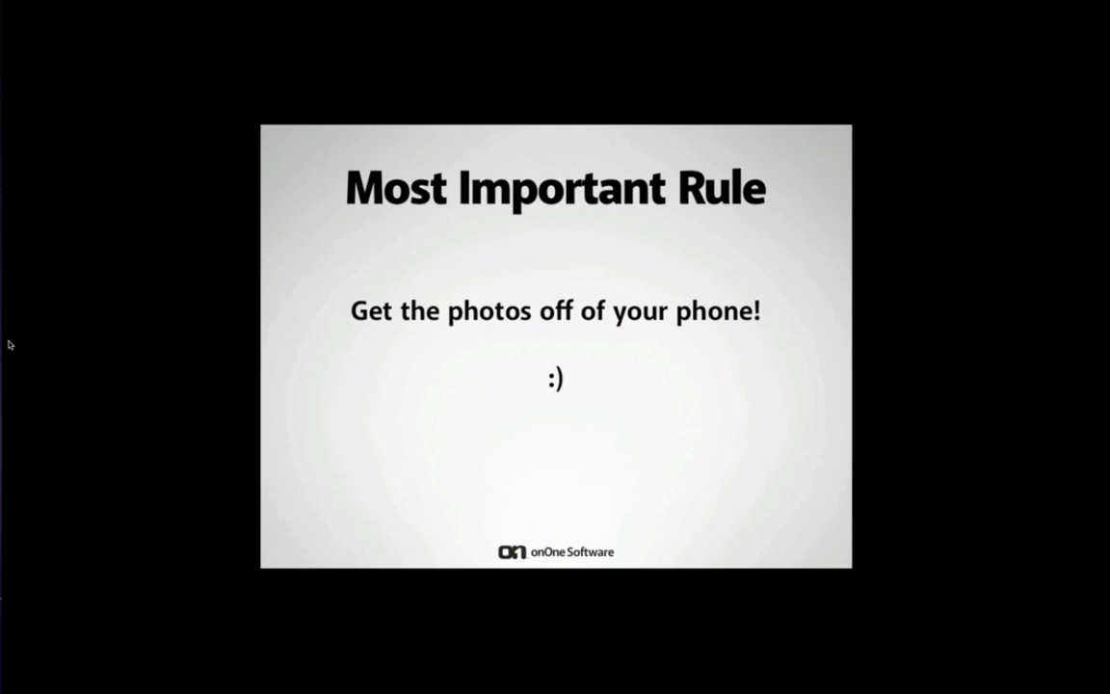
# Step: Advance the slideshow to the 'Editing on Phone vs Computer' comparison slide
pyautogui.press('Right')
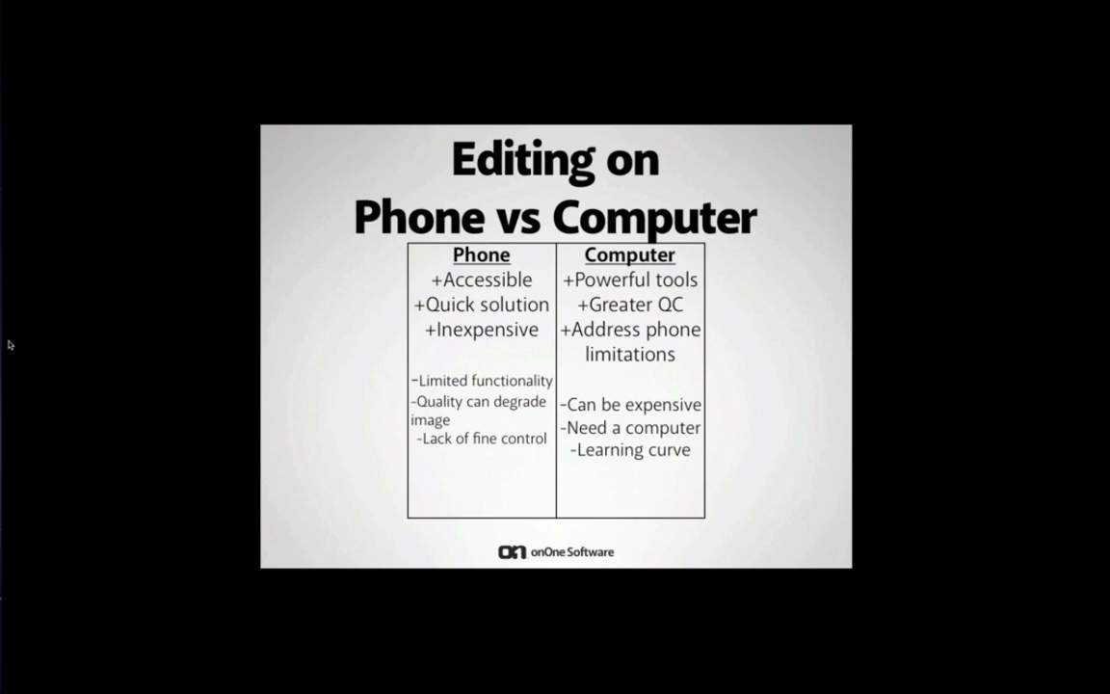
# Step: Exit the full-screen slideshow to reveal the onOne Software desktop
pyautogui.press('Escape')
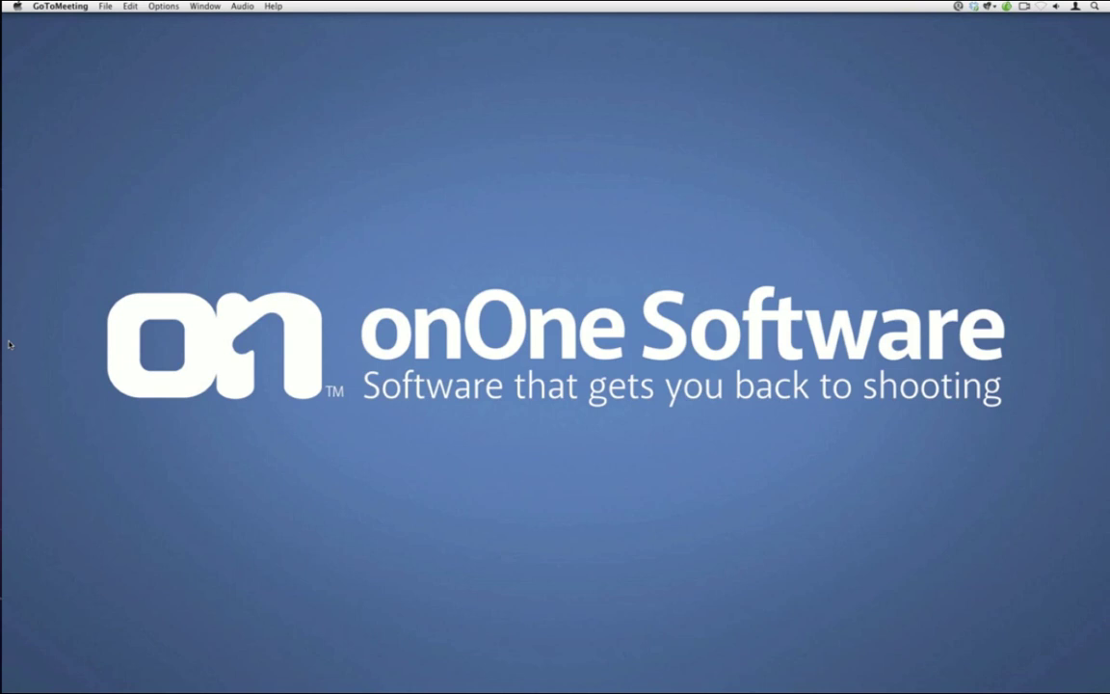
# Step: Launch Lightroom and inspect the Image05 dog photo in Loupe view at 1:1
pyautogui.moveTo(4, 286)
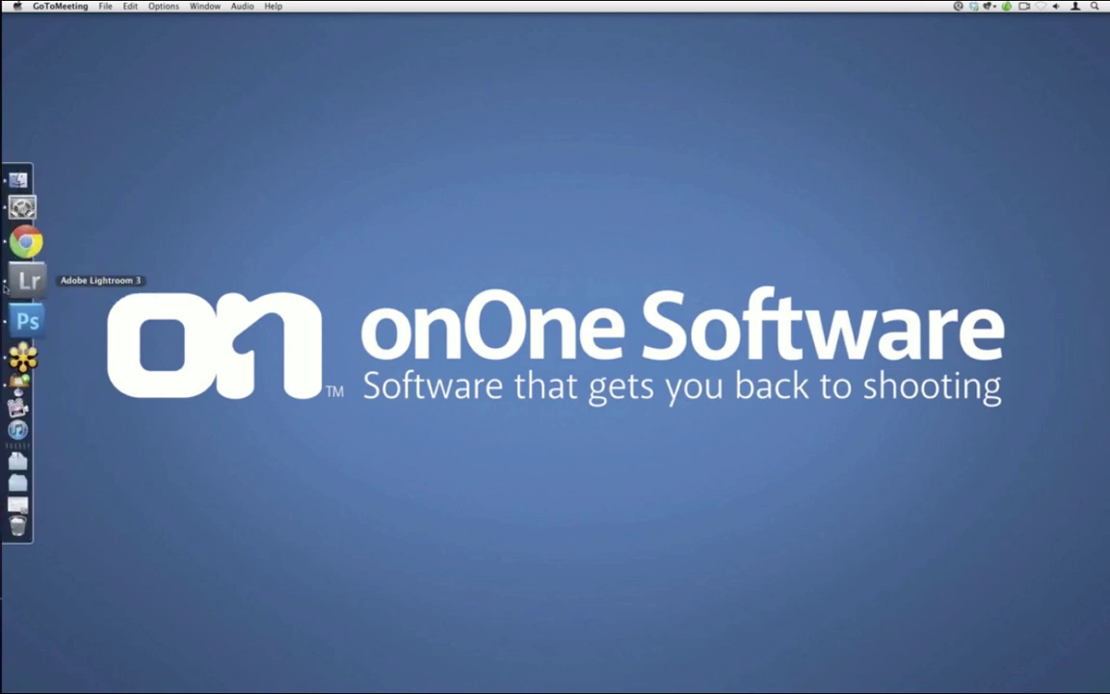
pyautogui.click(5, 286)
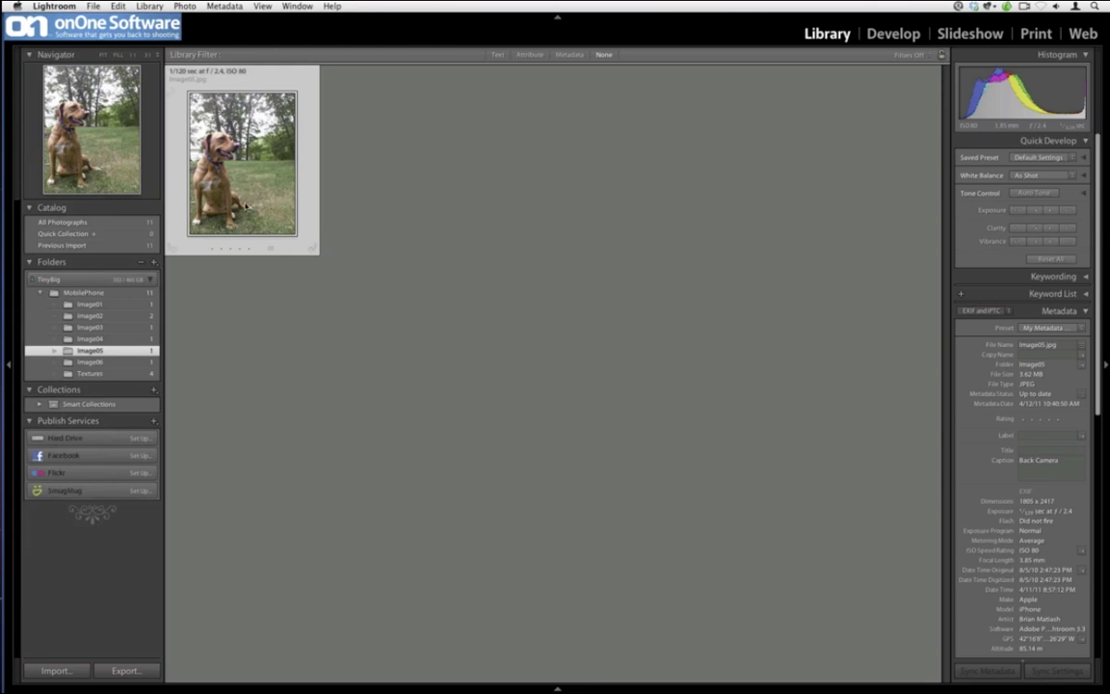
pyautogui.press('e')
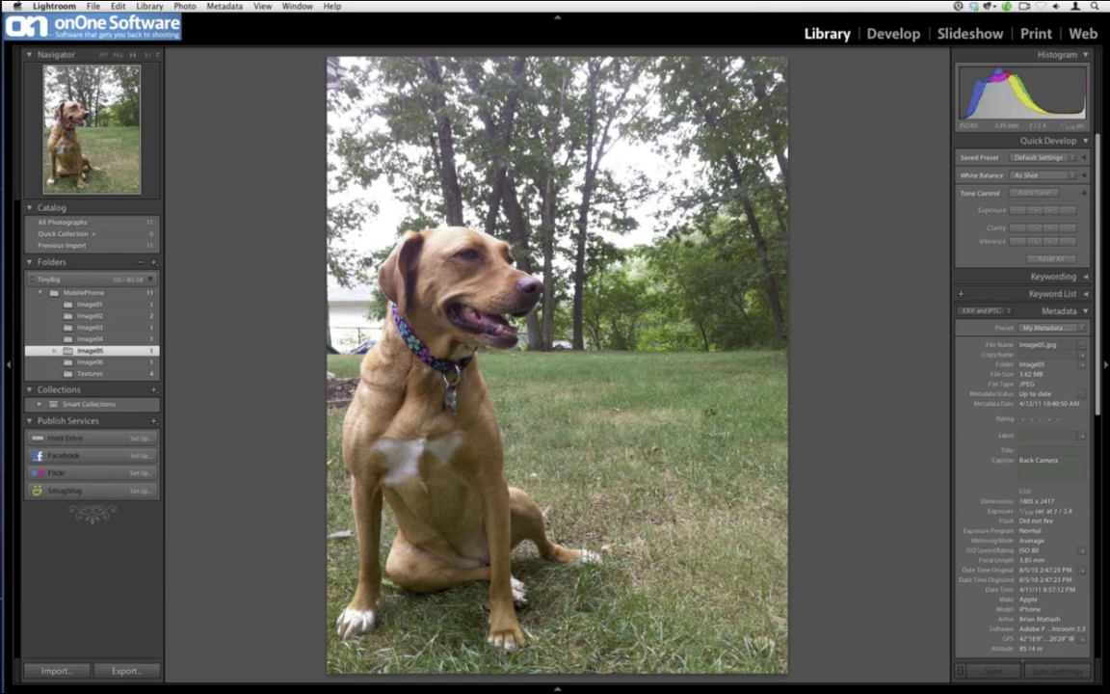
pyautogui.press('z')
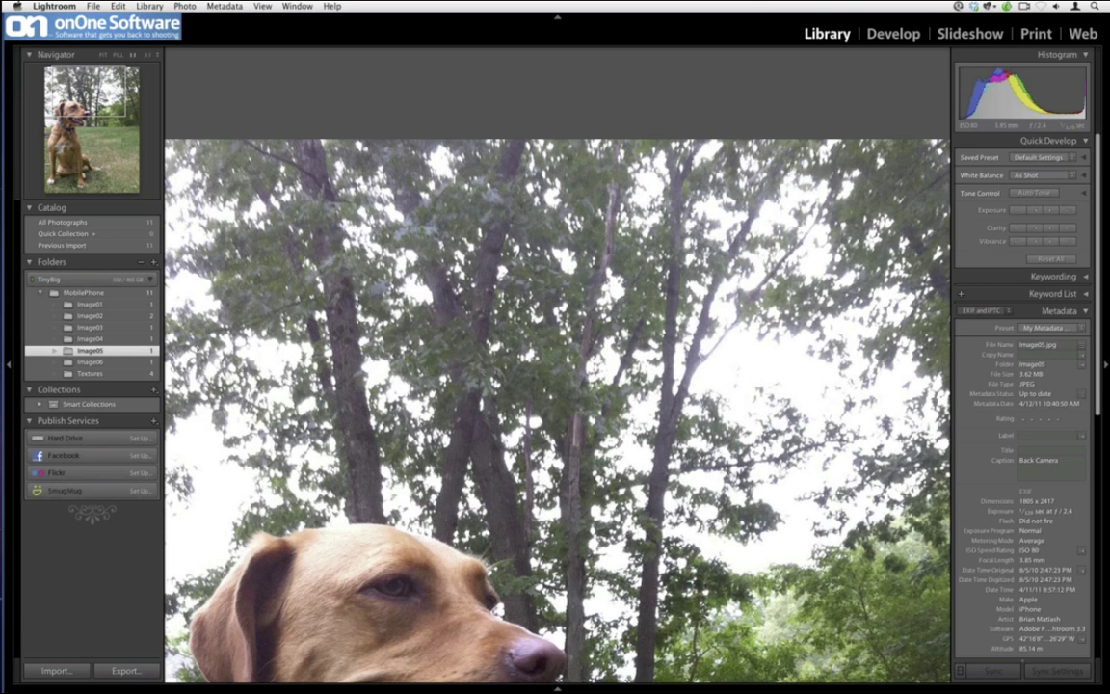
pyautogui.scroll(-3, 531, 424)
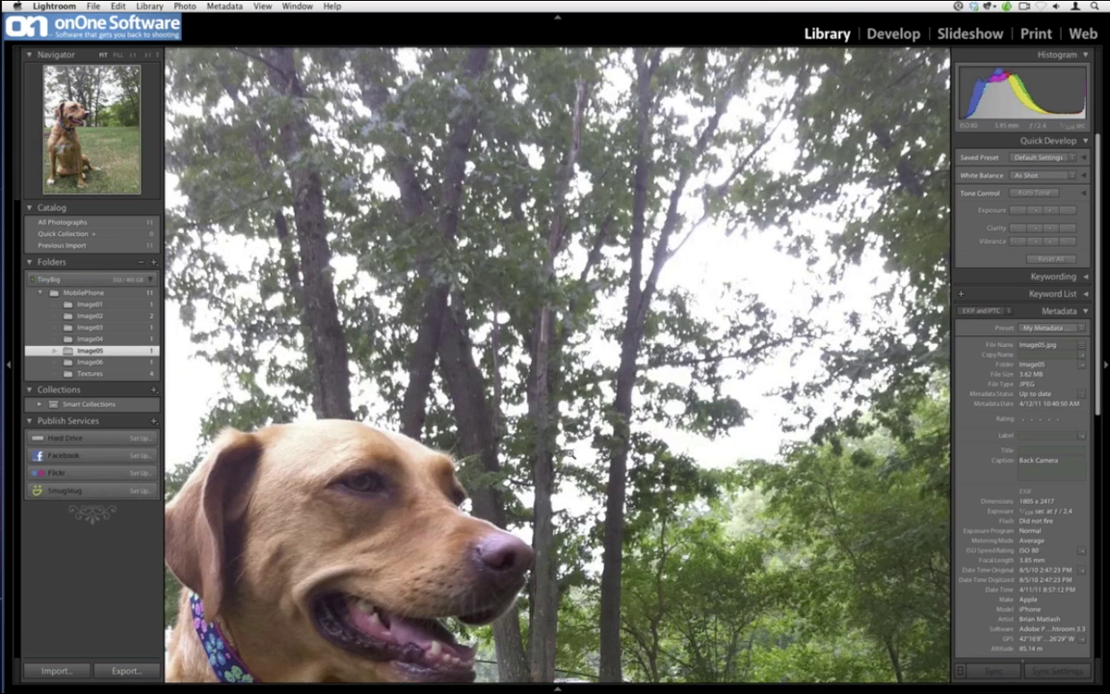
pyautogui.click(574, 457)
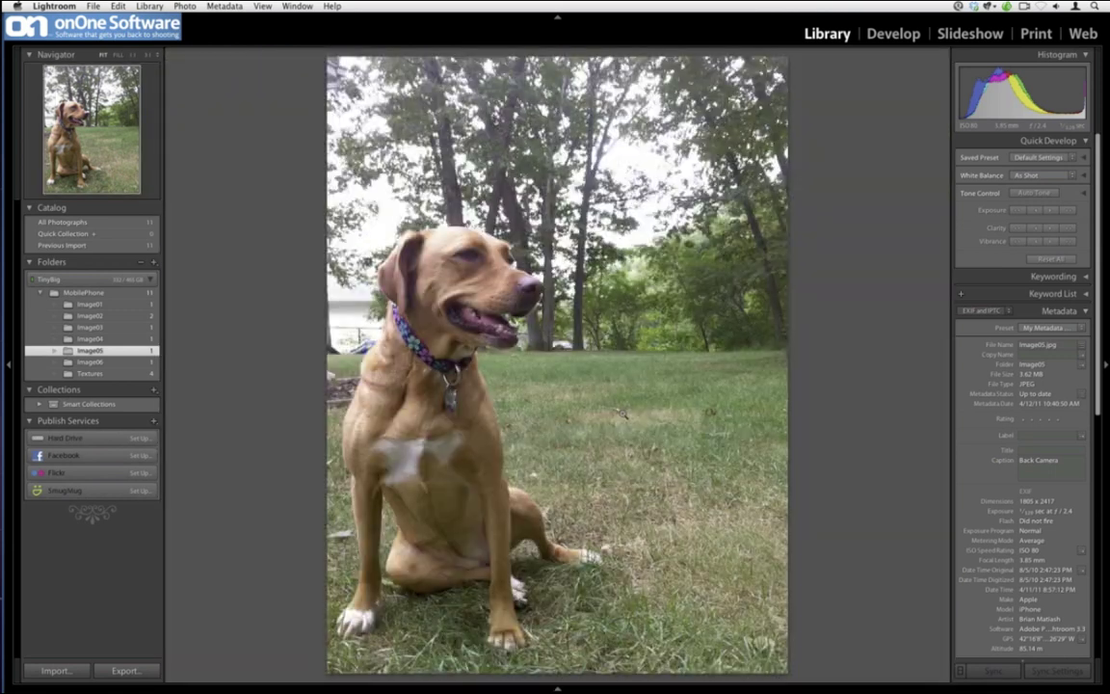
# Step: Edit Image05 in Photoshop CS5 as a copy with Lightroom adjustments
pyautogui.rightClick(624, 409)
pyautogui.moveTo(648, 472)
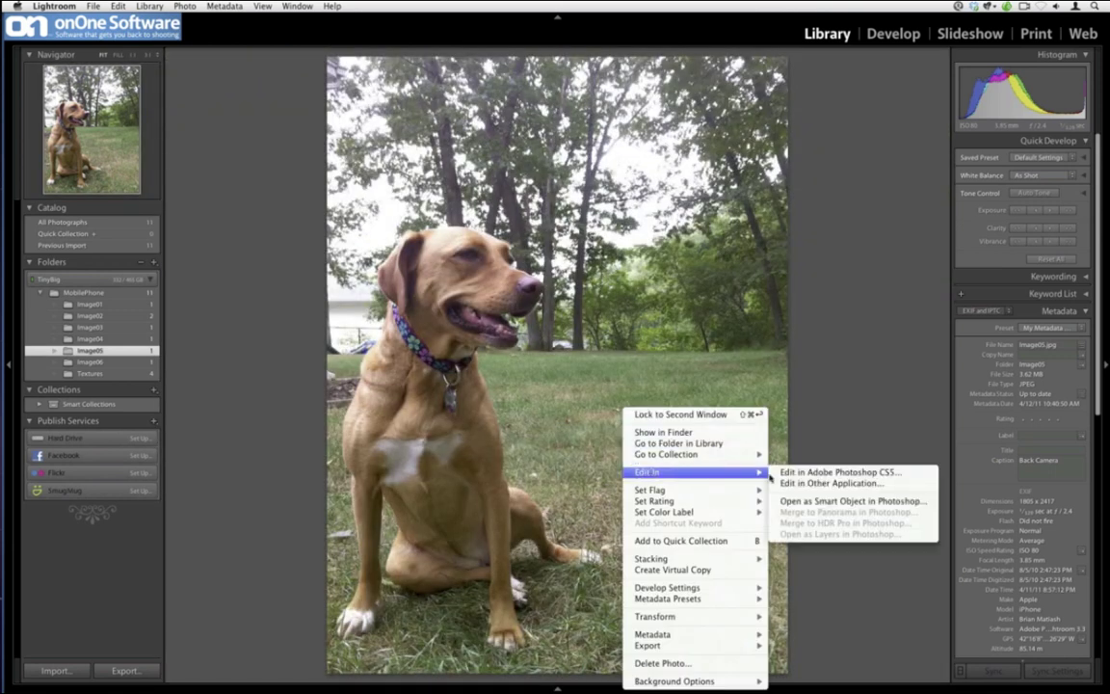
pyautogui.click(784, 474)
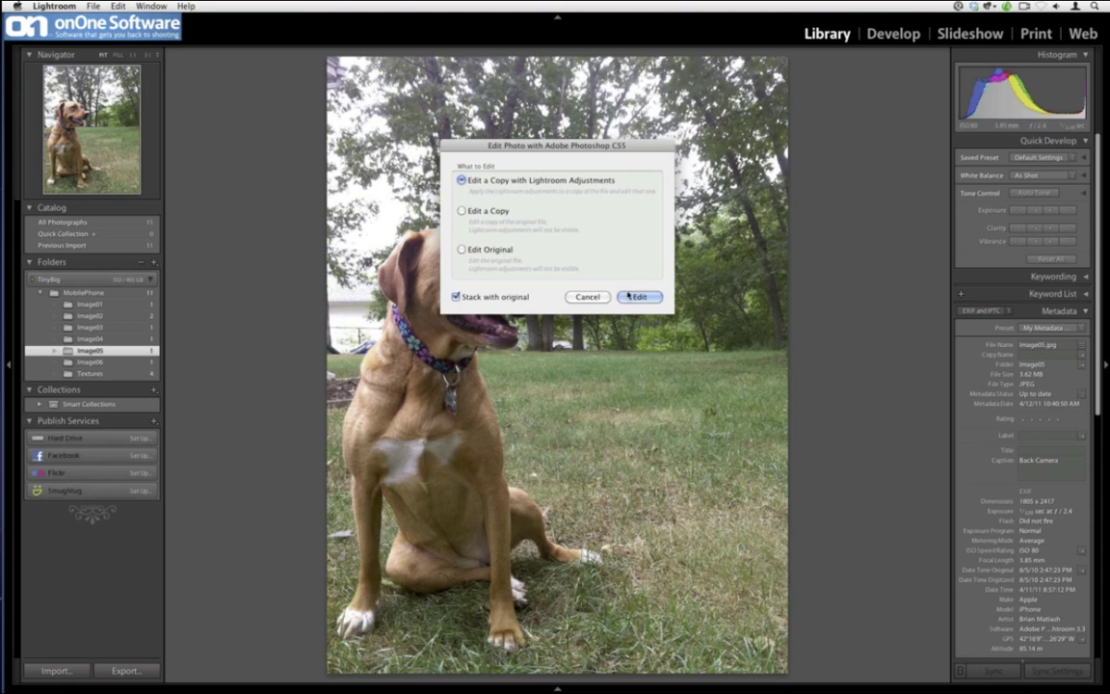
pyautogui.click(631, 296)
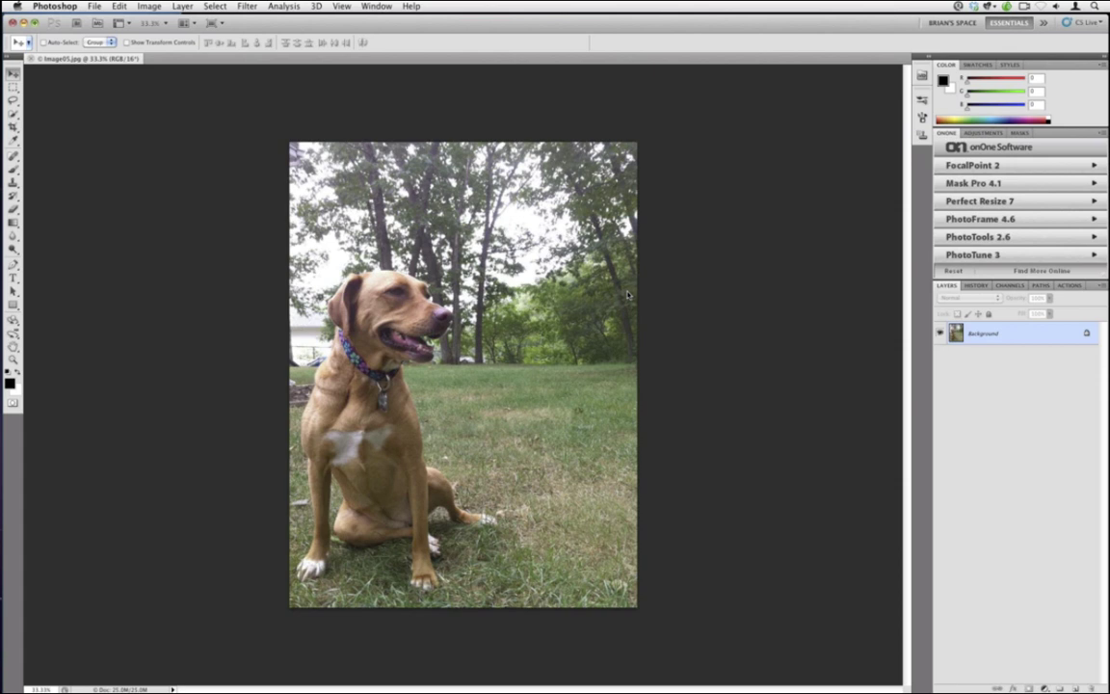
# Step: Dismiss the locked-layer warning, zoom in, and set Spot Healing to Content-Aware
pyautogui.moveTo(304, 129); pyautogui.dragTo(304, 183)
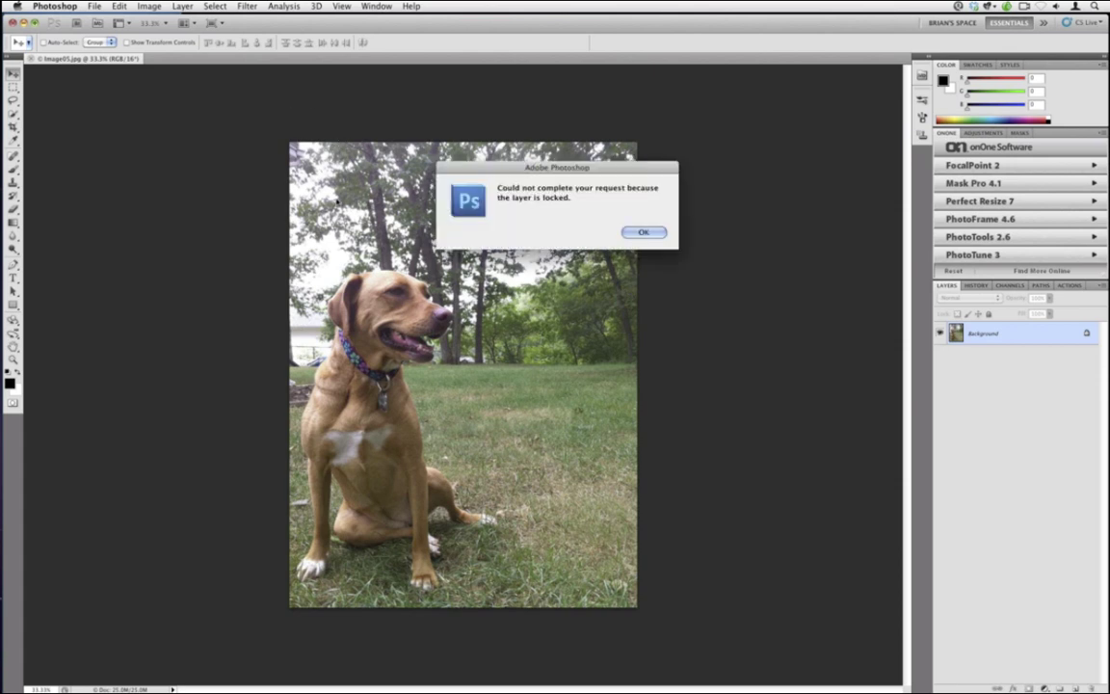
pyautogui.click(641, 233)
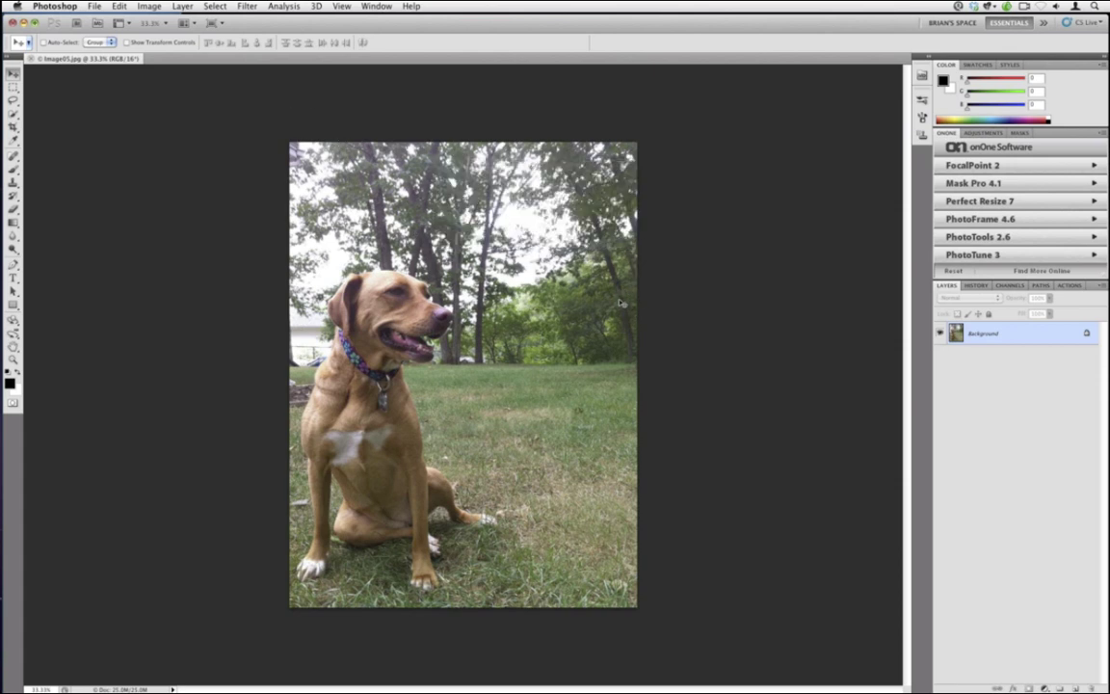
pyautogui.scroll(3, 621, 303)
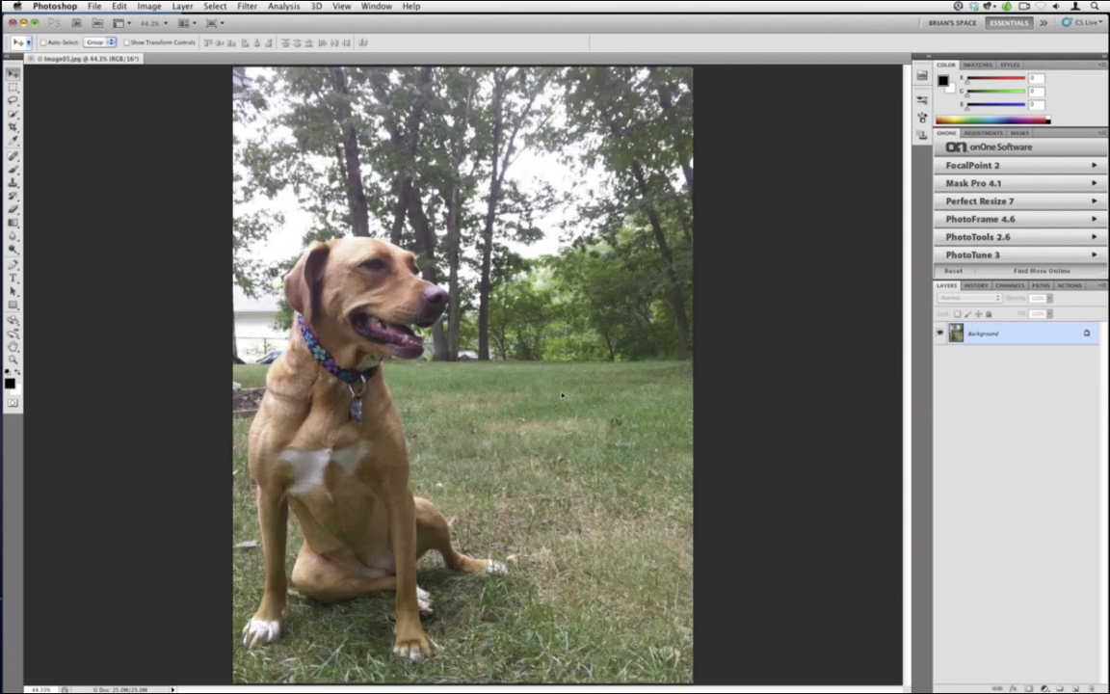
pyautogui.click(14, 155)
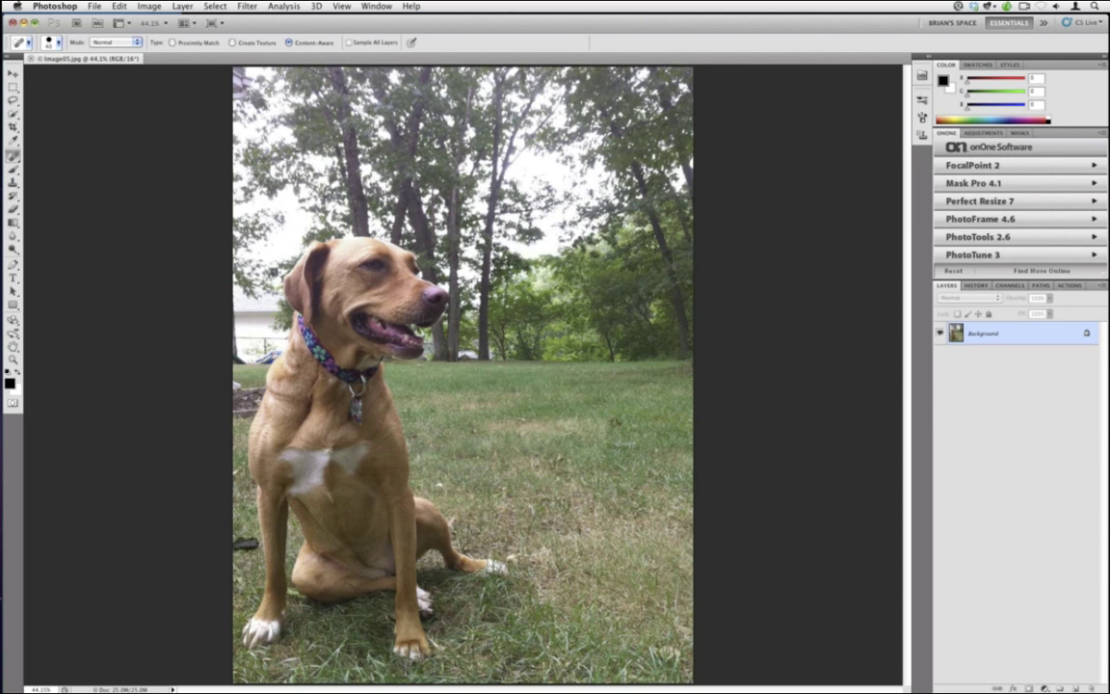
# Step: Heal four dark spots in the grass, including one beside the dog's paw
pyautogui.click(245, 543)
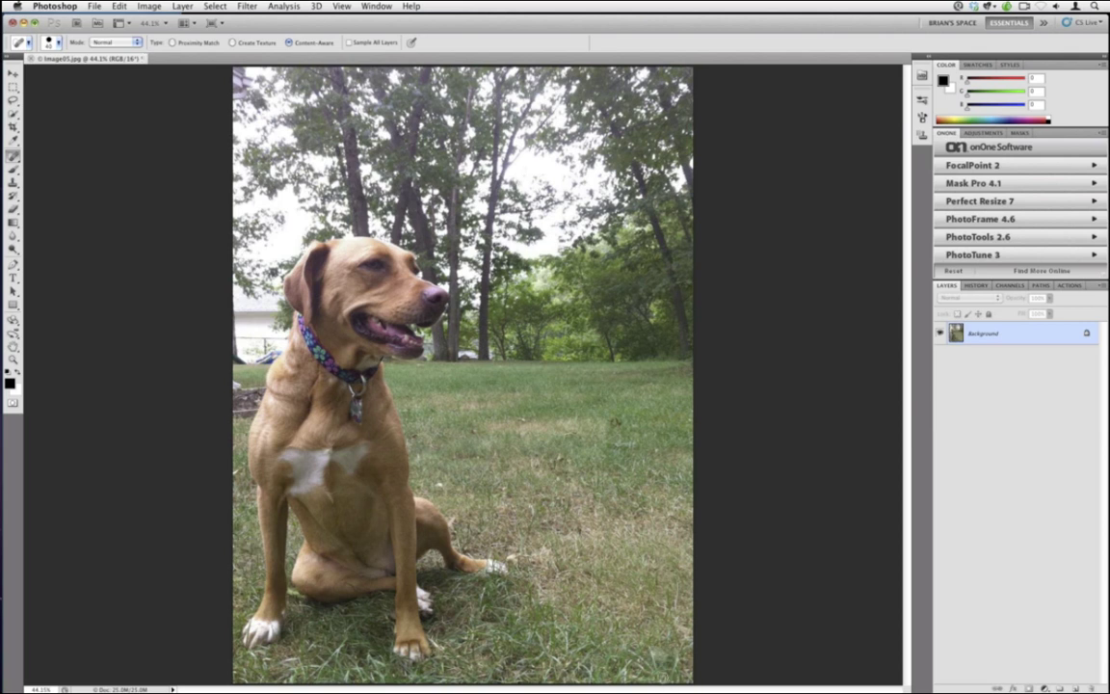
pyautogui.click(661, 653)
pyautogui.click(613, 422)
pyautogui.click(513, 555)
# Step: Open the dog photo in PhotoTools 2.6 from Photoshop's Filter menu
pyautogui.click(949, 238)
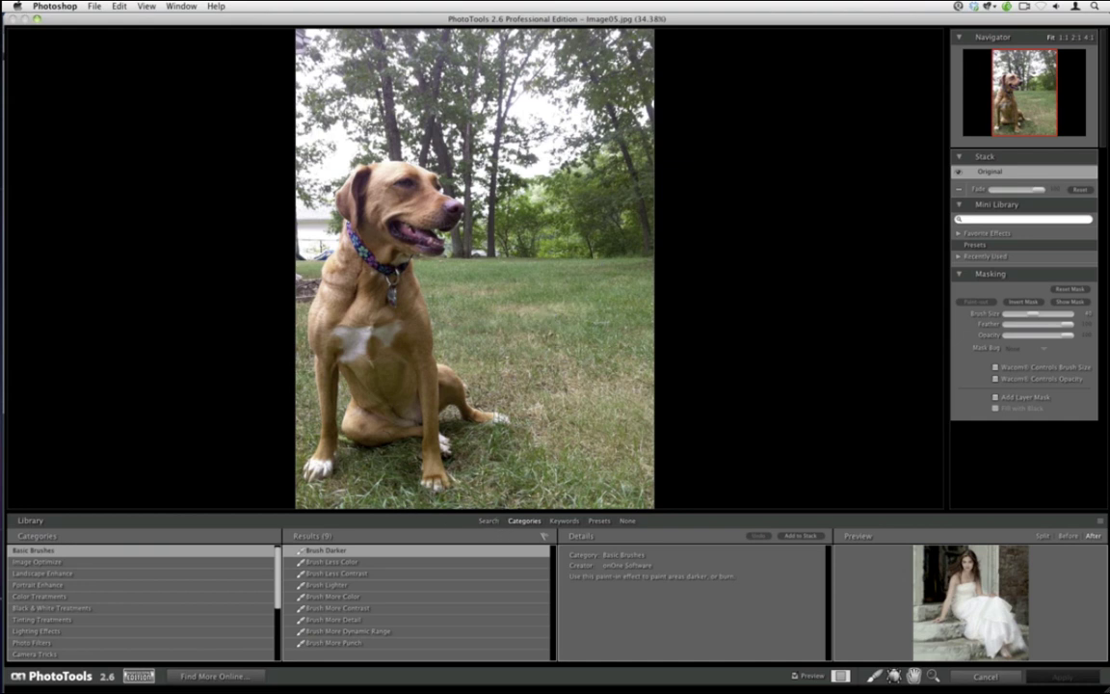
# Step: Search the library for 'green' and stack Green Enhancer at 100 fade
pyautogui.click(482, 520)
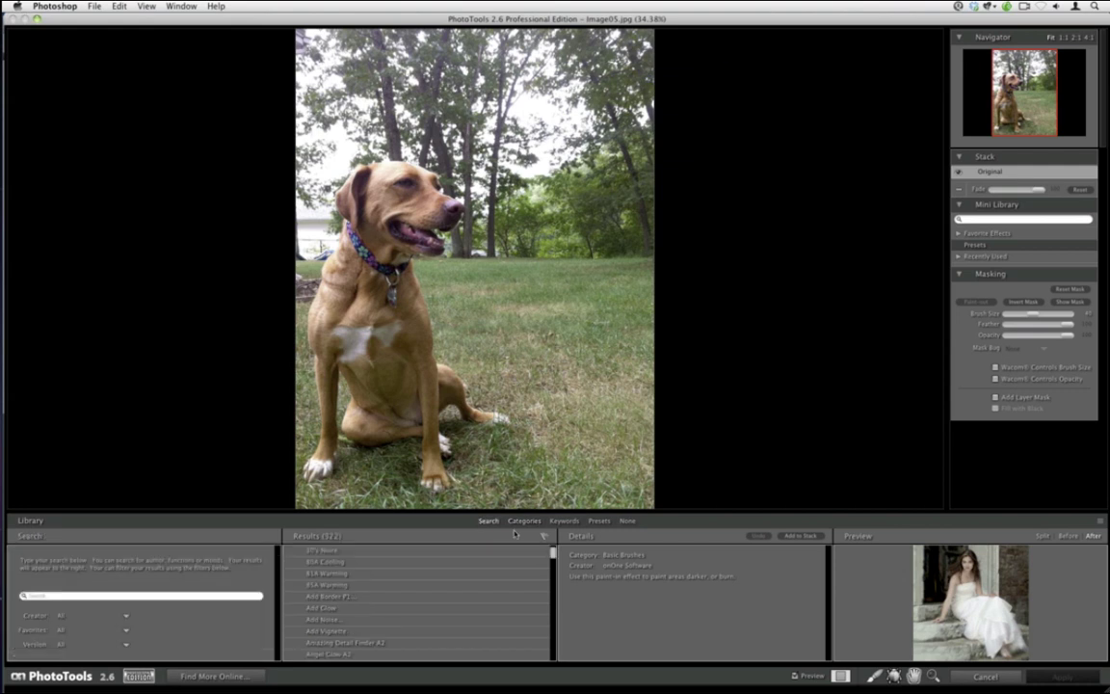
pyautogui.click(159, 598)
pyautogui.write('green')
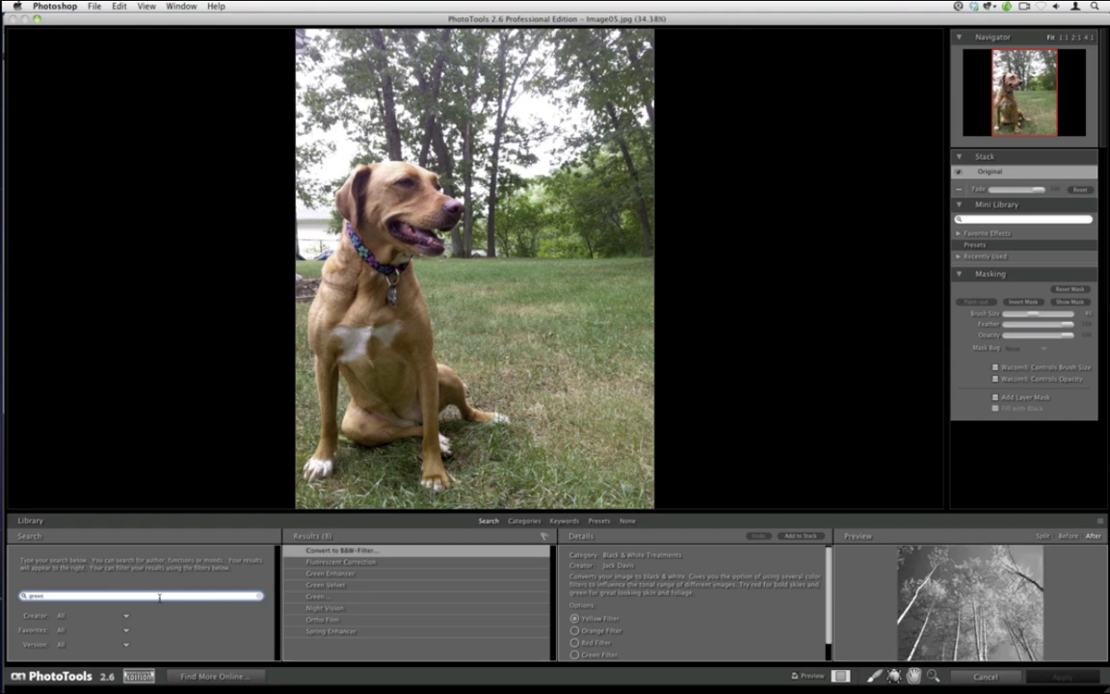
pyautogui.click(332, 574)
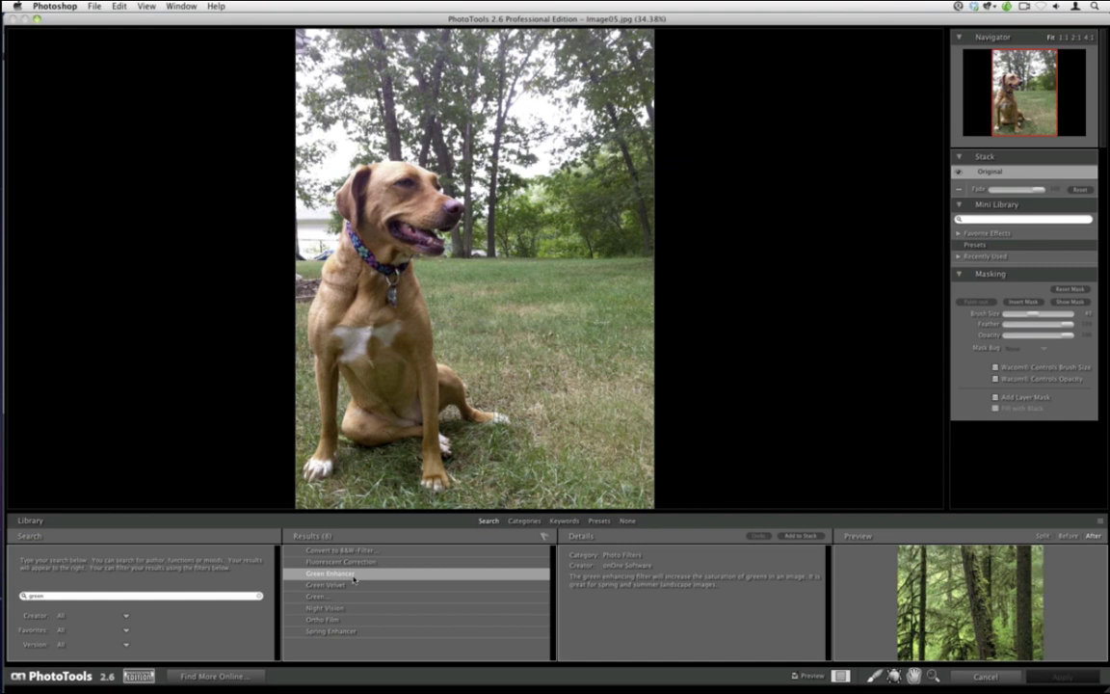
pyautogui.click(800, 536)
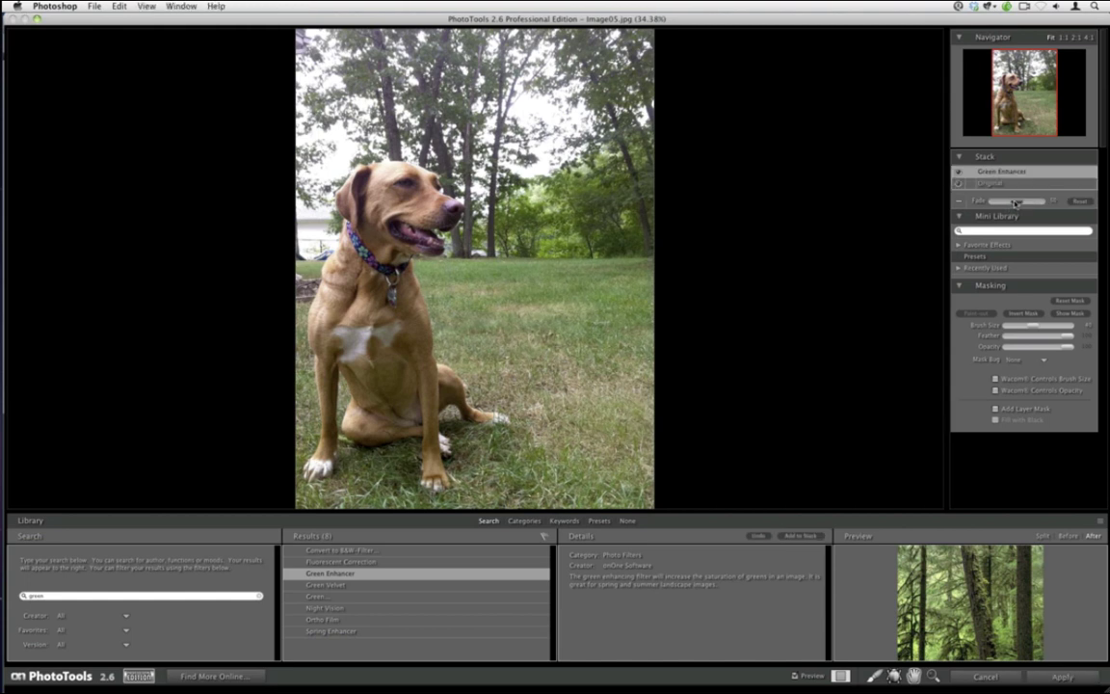
pyautogui.moveTo(1015, 201); pyautogui.dragTo(1048, 203)
# Step: Browse the library categories and scroll through the 35 Image Optimize effects
pyautogui.click(521, 520)
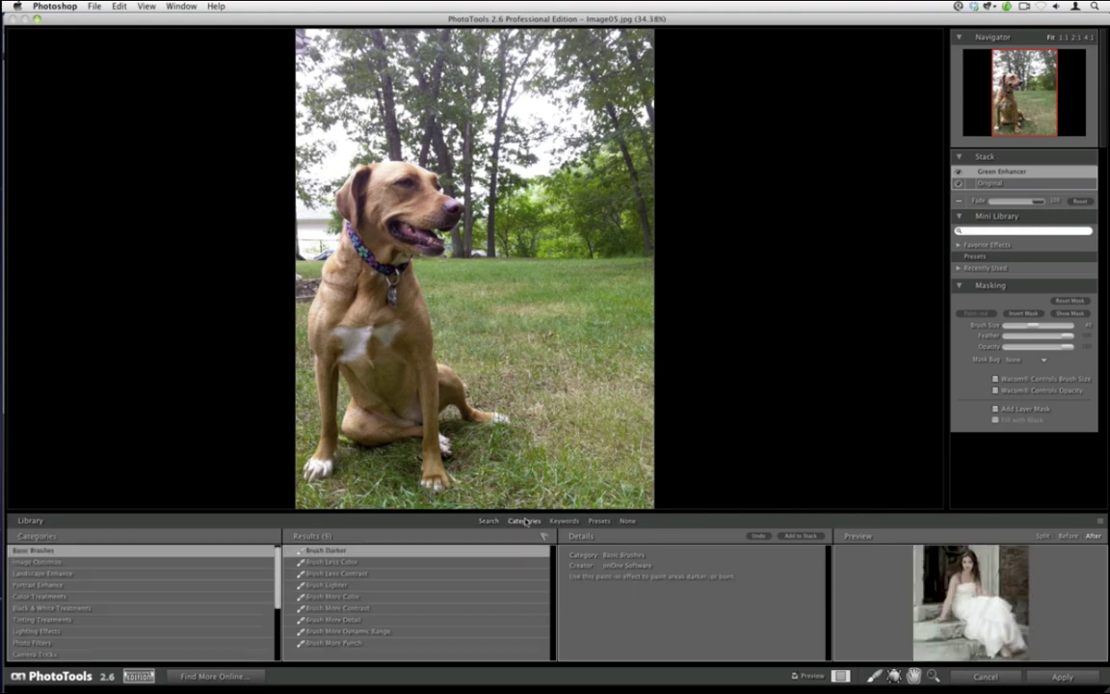
pyautogui.click(156, 563)
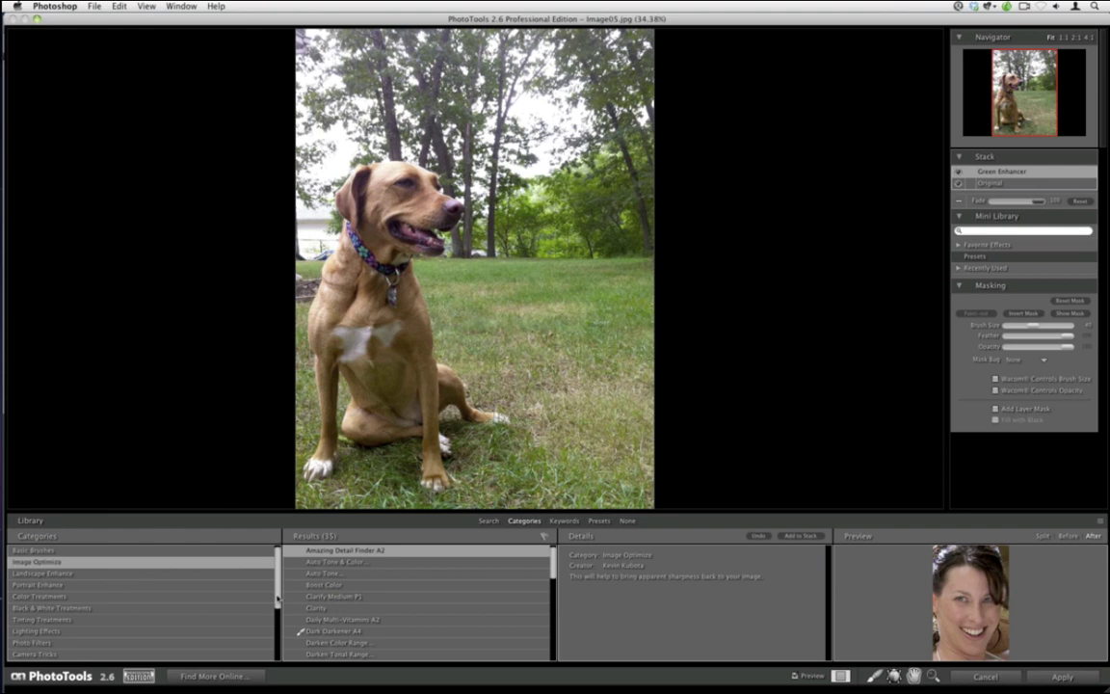
pyautogui.click(80, 609)
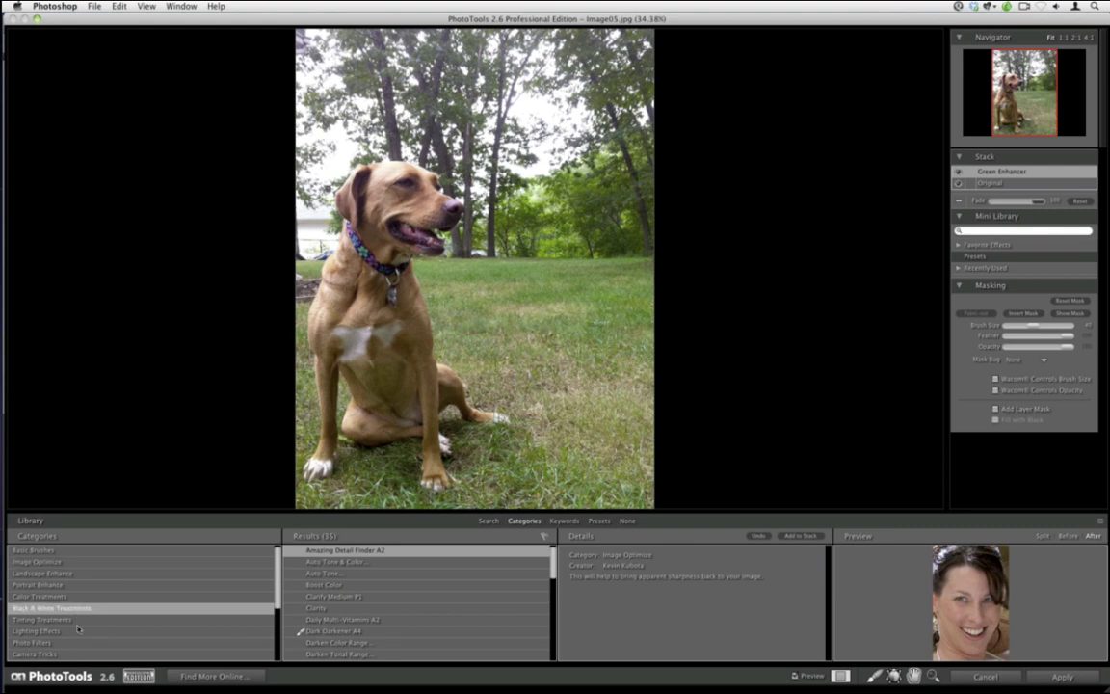
pyautogui.click(48, 585)
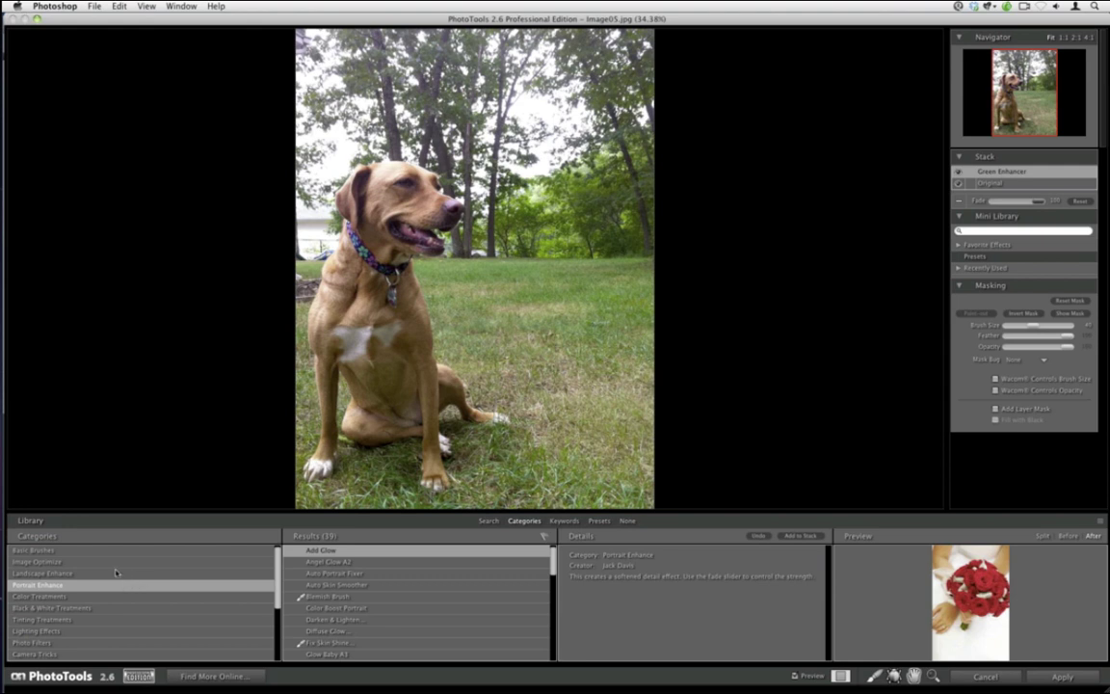
pyautogui.click(112, 565)
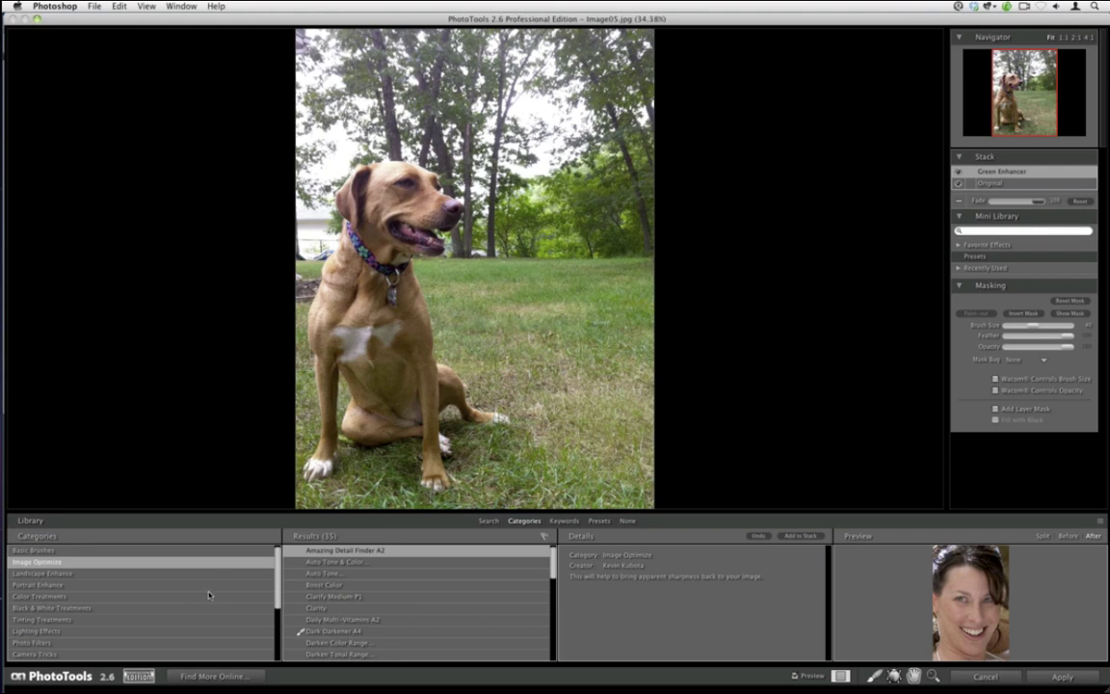
pyautogui.scroll(-1, 553, 581)
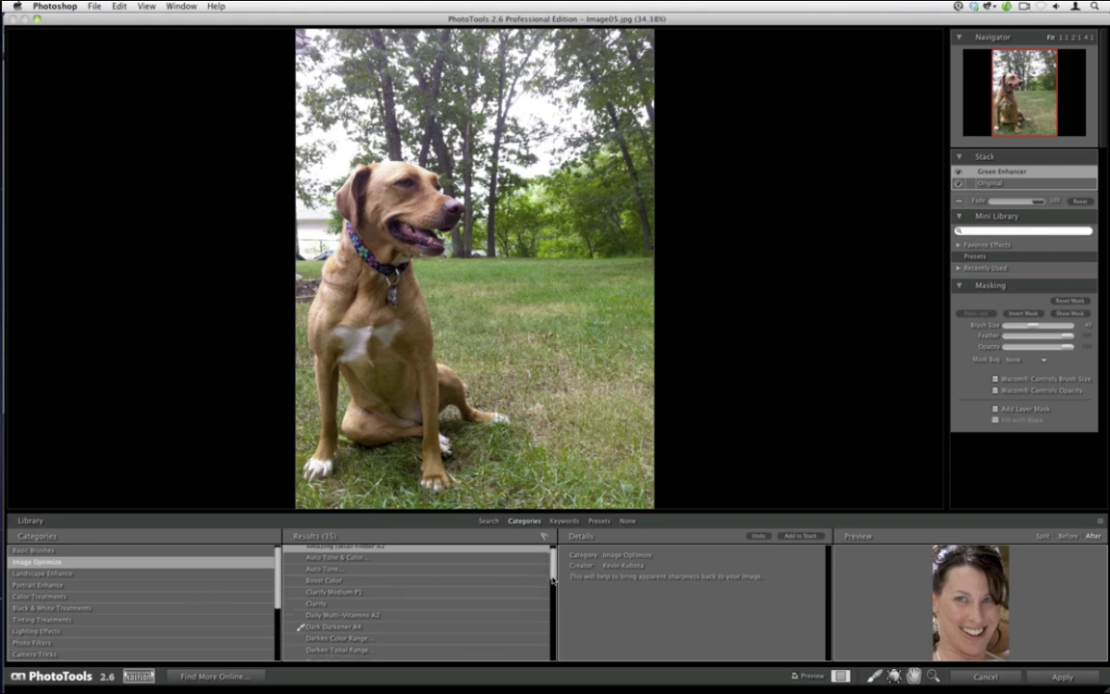
pyautogui.scroll(-5, 553, 581)
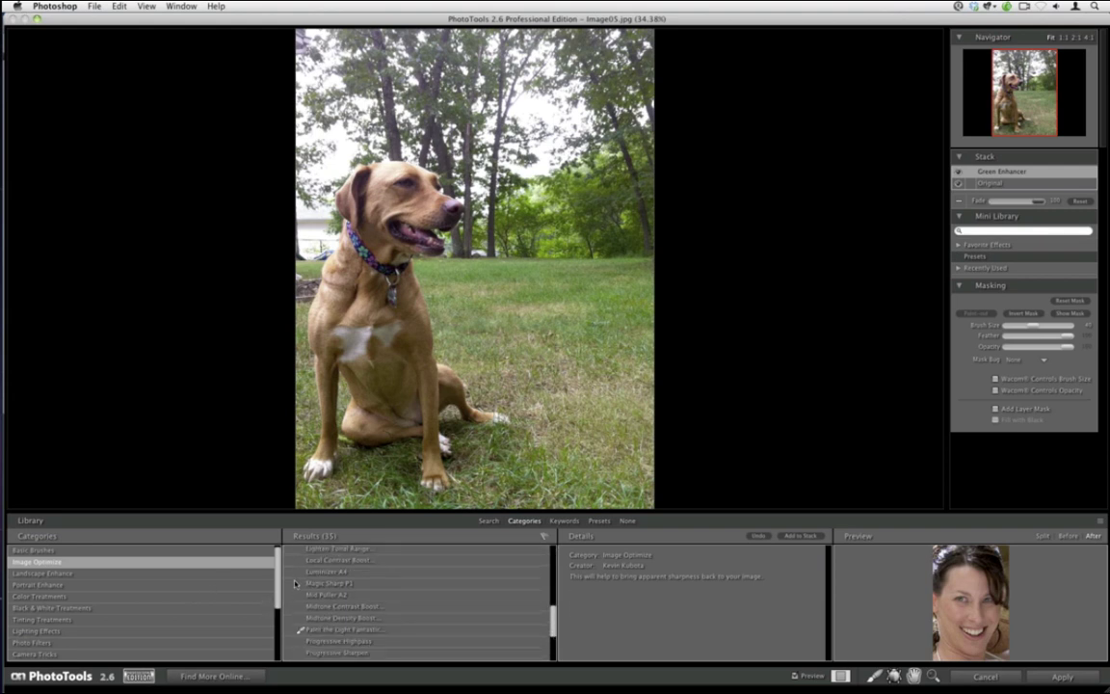
# Step: Stack Local Contrast Boost above Green Enhancer with its fade turned down low
pyautogui.click(339, 559)
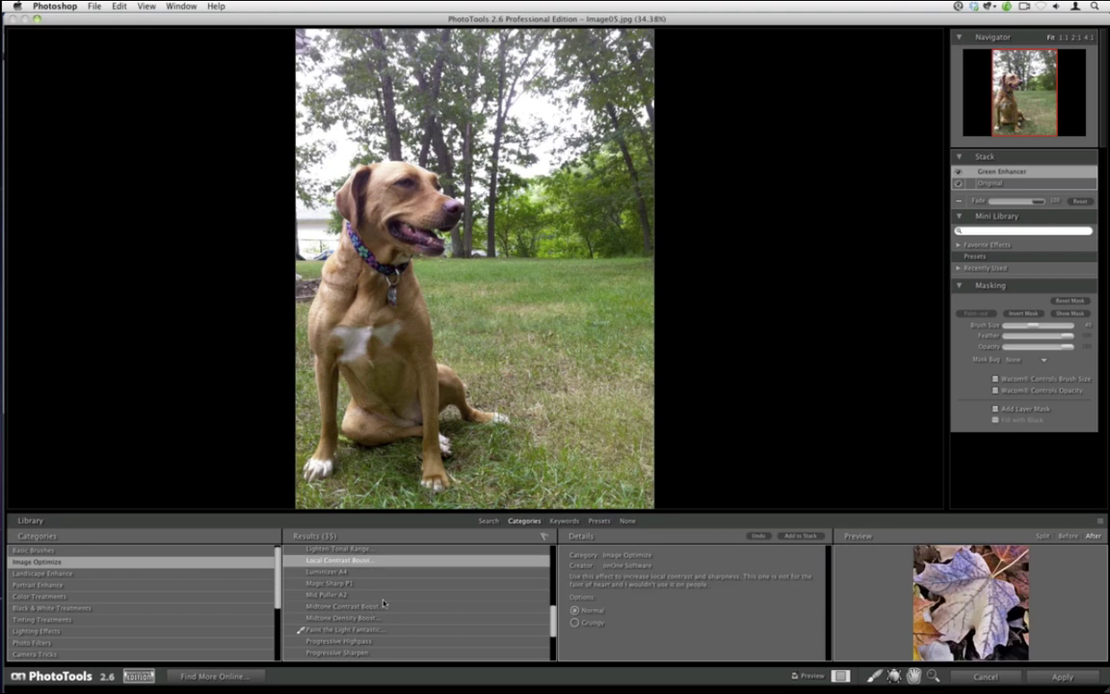
pyautogui.click(790, 537)
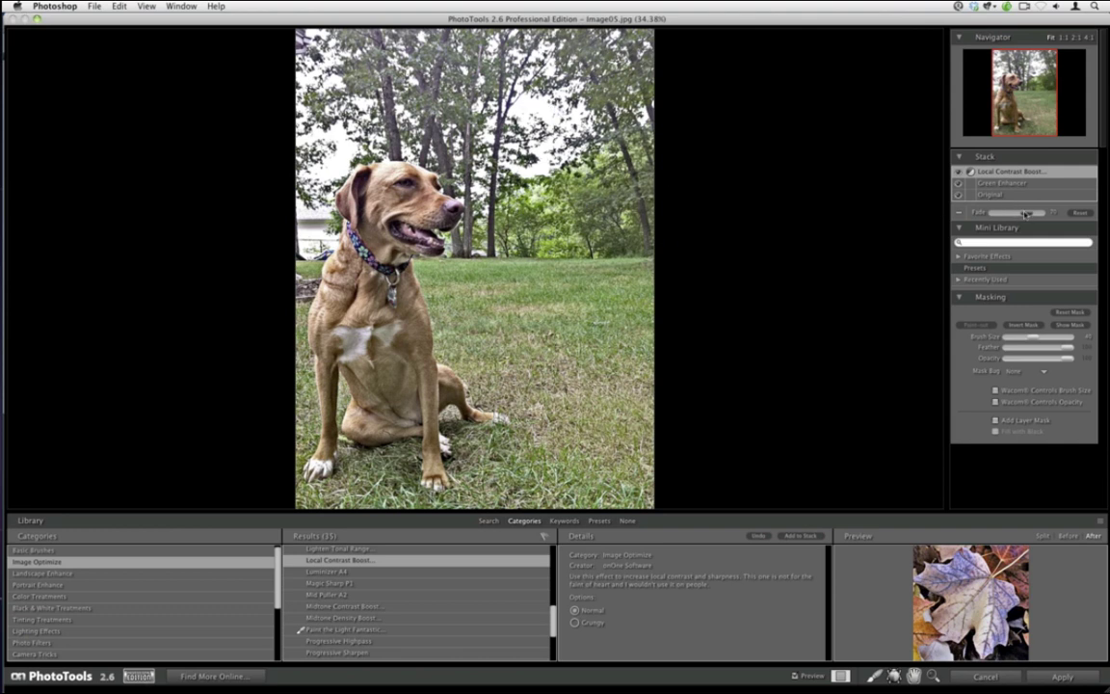
pyautogui.moveTo(1024, 214); pyautogui.dragTo(1003, 218)
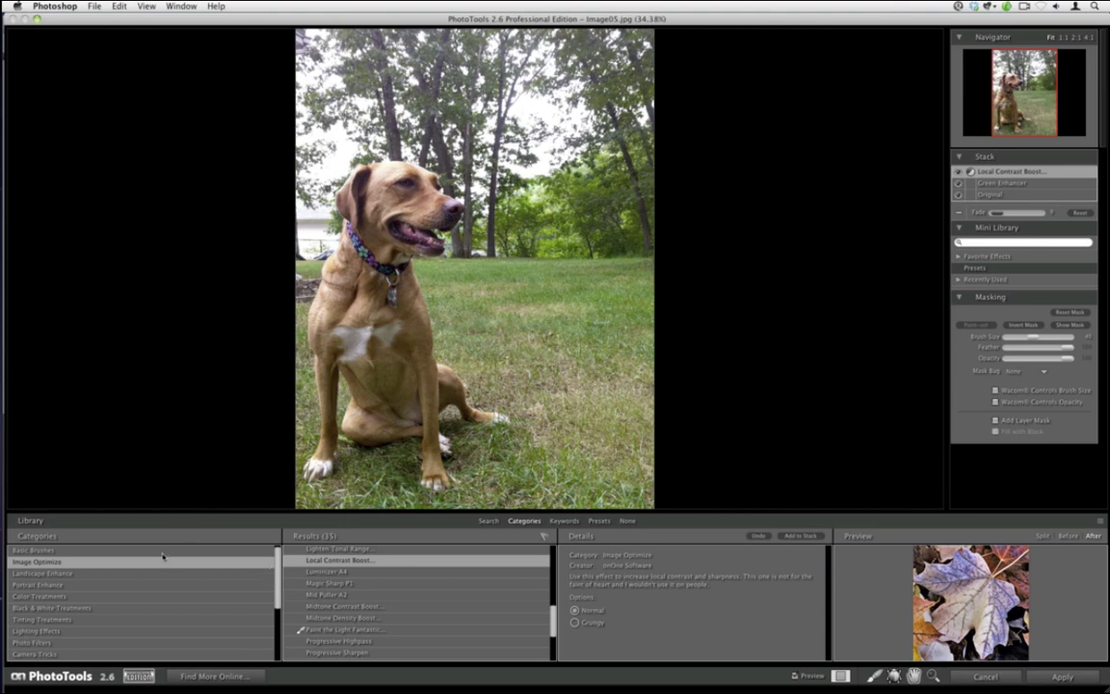
# Step: Select Lighting Effects > Dynamic Light with the Darken Round variant
pyautogui.click(123, 621)
pyautogui.click(121, 631)
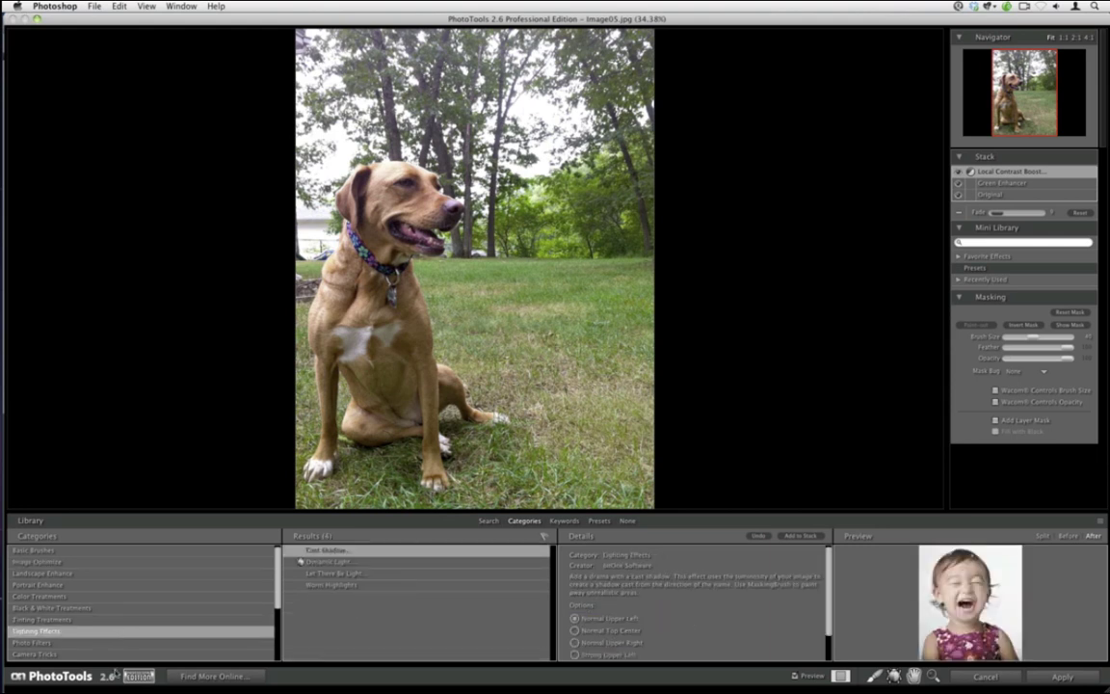
pyautogui.click(308, 562)
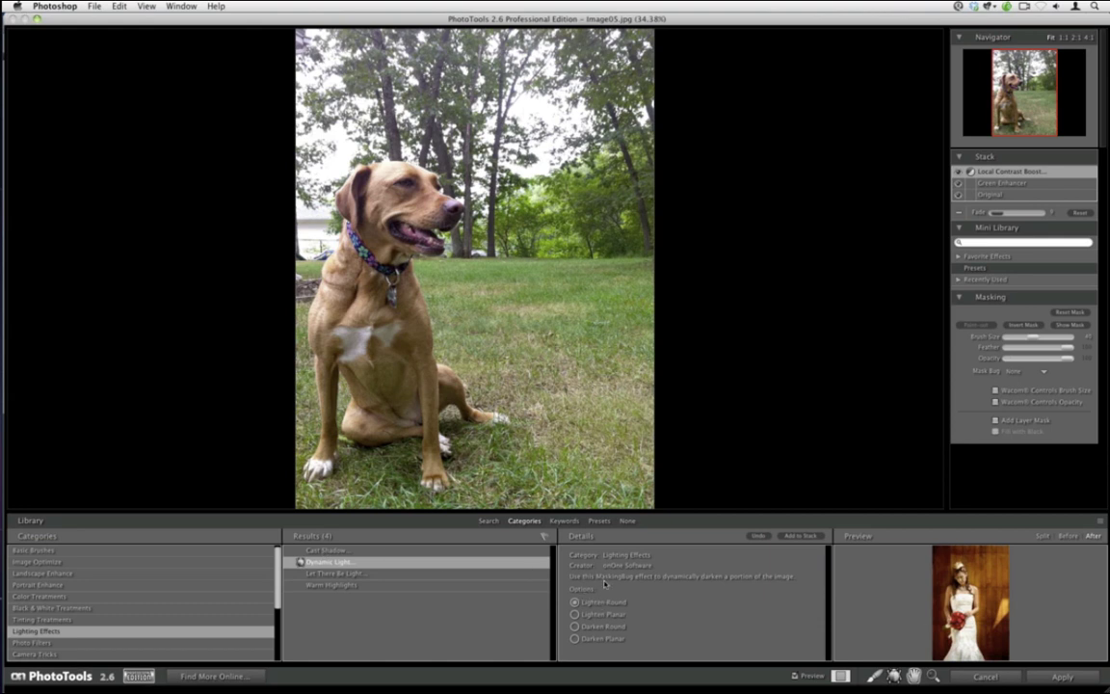
pyautogui.click(575, 626)
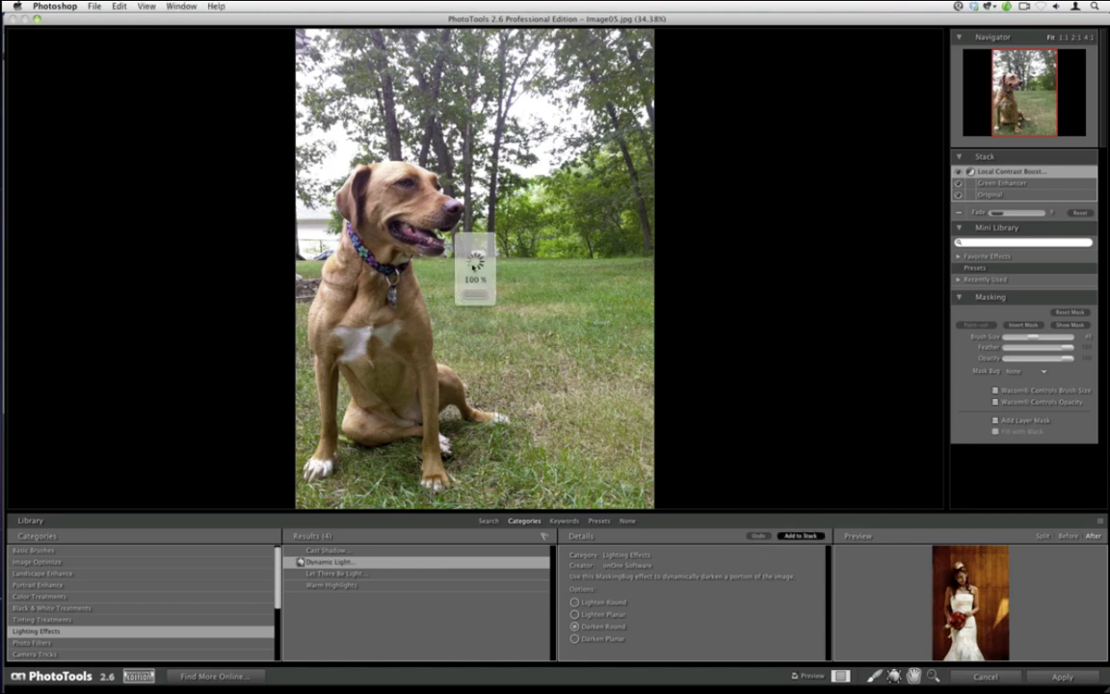
# Step: Add Dynamic Light and position and resize the round darkening area over the dog's head
pyautogui.click(470, 266)
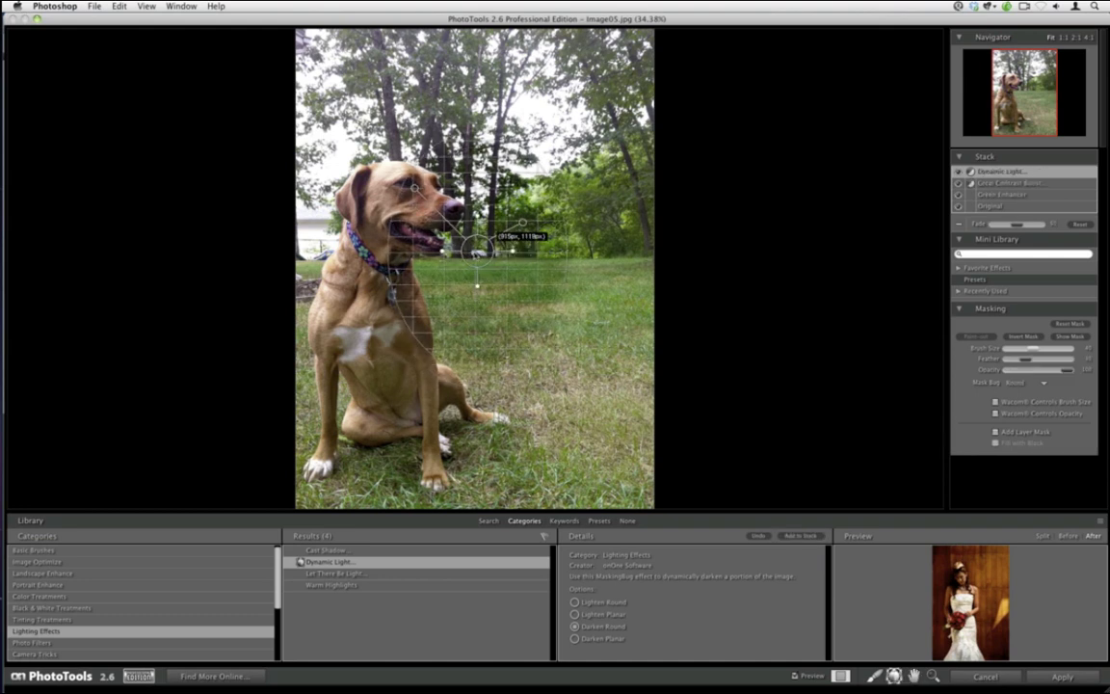
pyautogui.moveTo(476, 253); pyautogui.dragTo(532, 258)
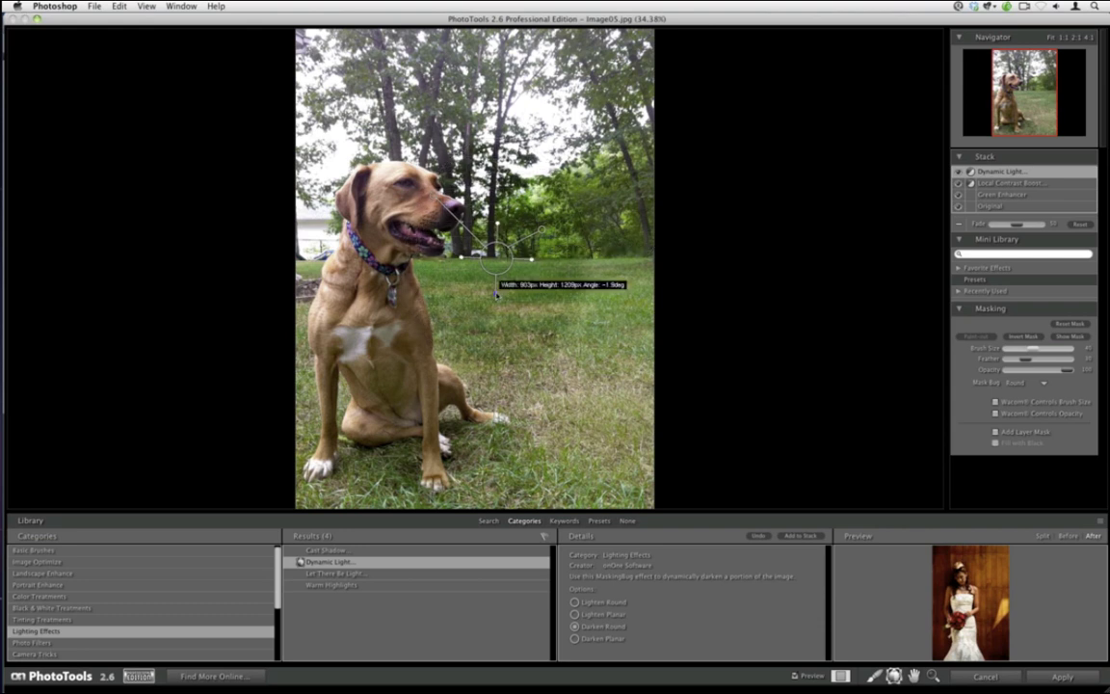
pyautogui.moveTo(496, 294); pyautogui.dragTo(428, 210)
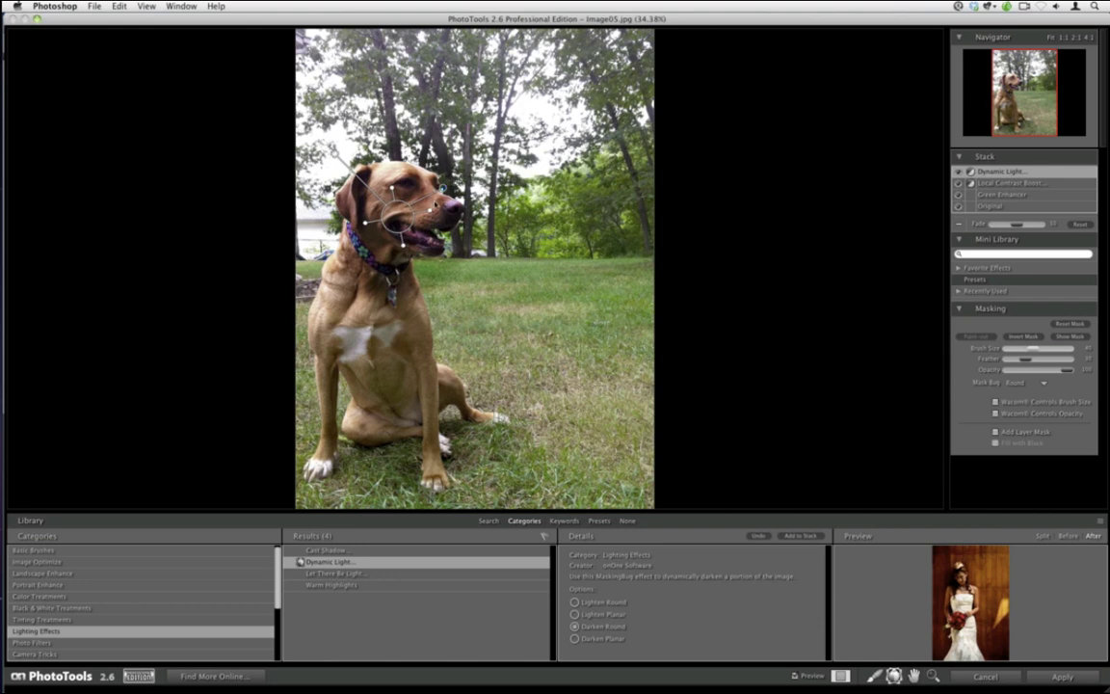
pyautogui.moveTo(398, 222); pyautogui.dragTo(395, 221)
# Step: Invert the Dynamic Light mask, lower its fade slightly, and display the mask
pyautogui.click(1021, 336)
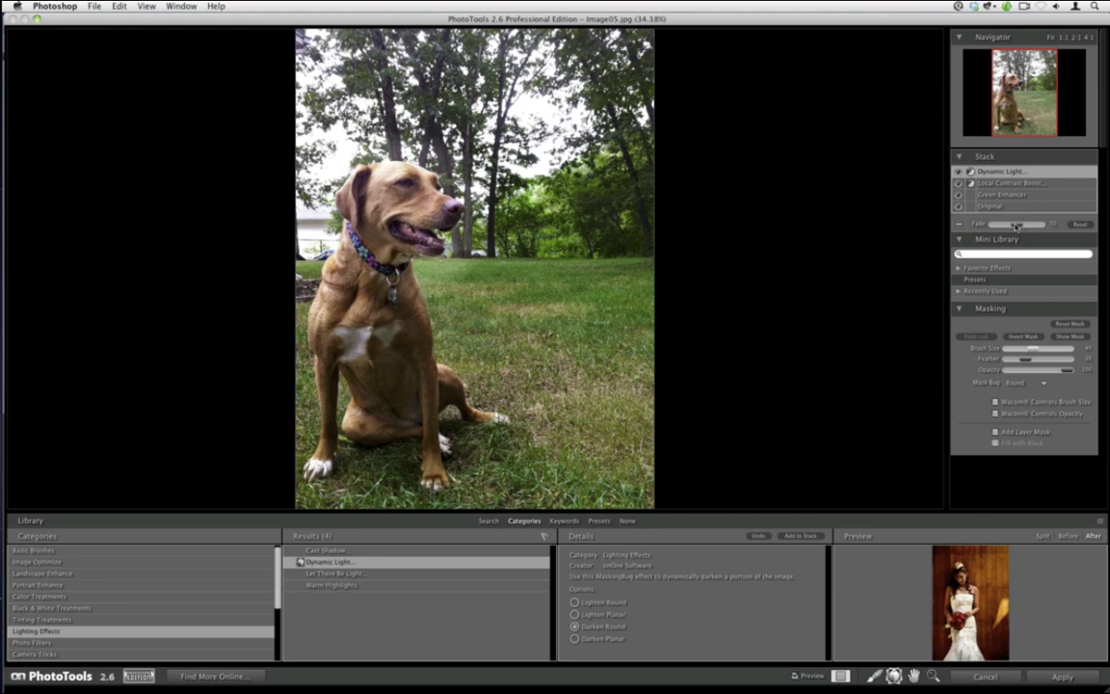
pyautogui.moveTo(1015, 225)
pyautogui.mouseDown()
pyautogui.moveTo(996, 228)
pyautogui.moveTo(1007, 228)
pyautogui.mouseUp()
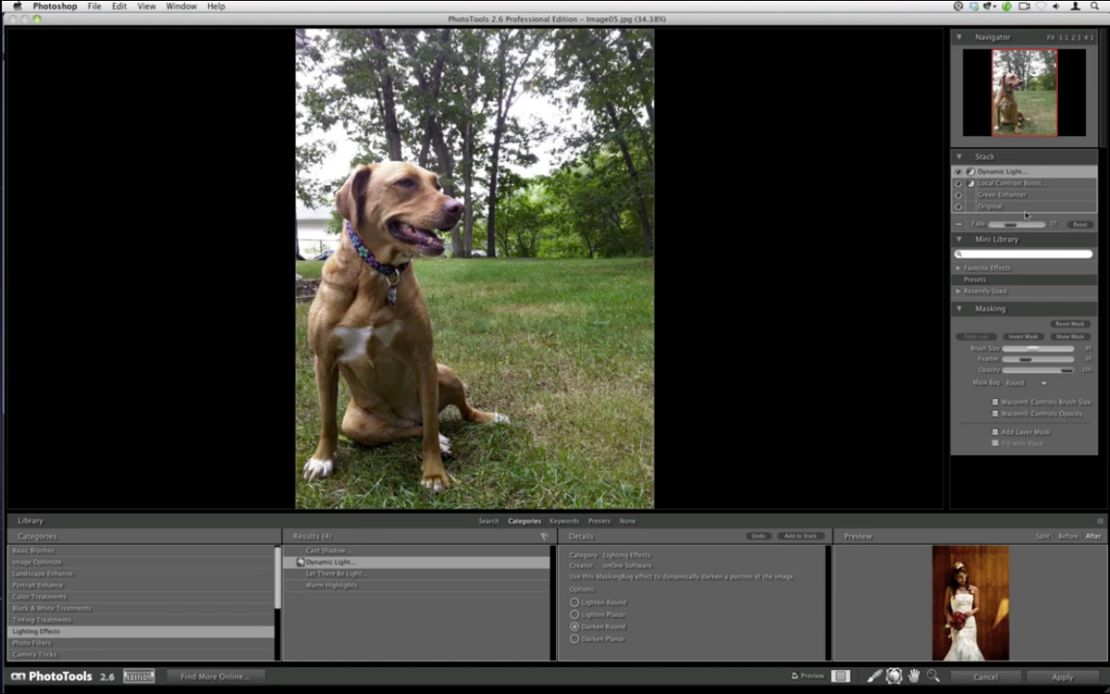
pyautogui.moveTo(444, 317)
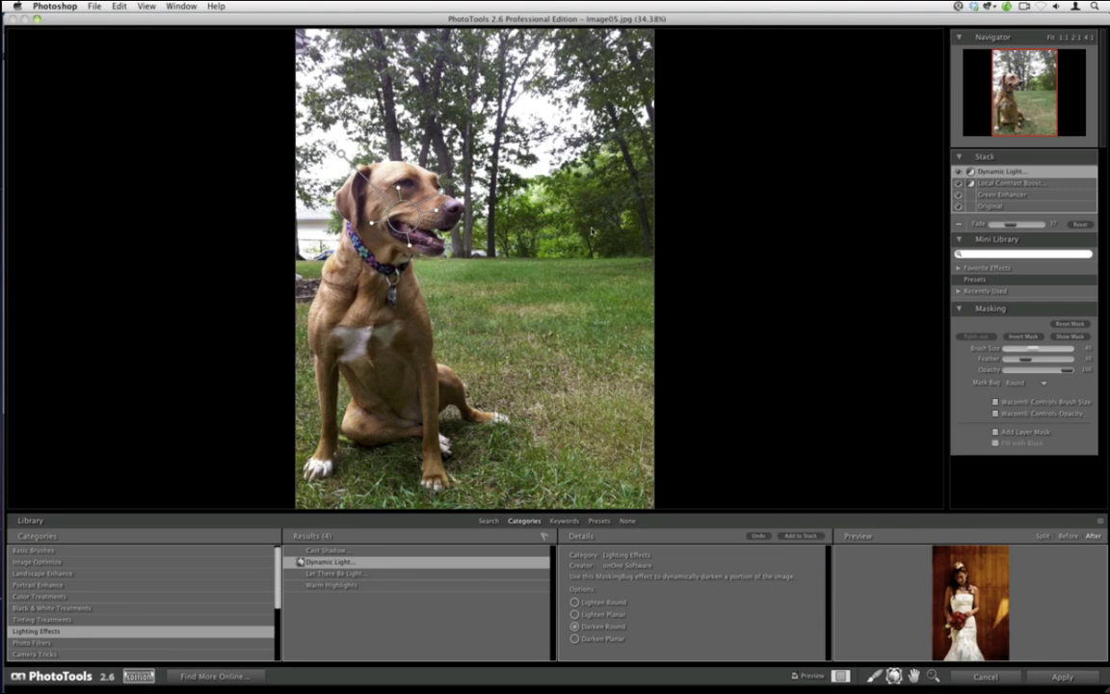
pyautogui.click(1070, 337)
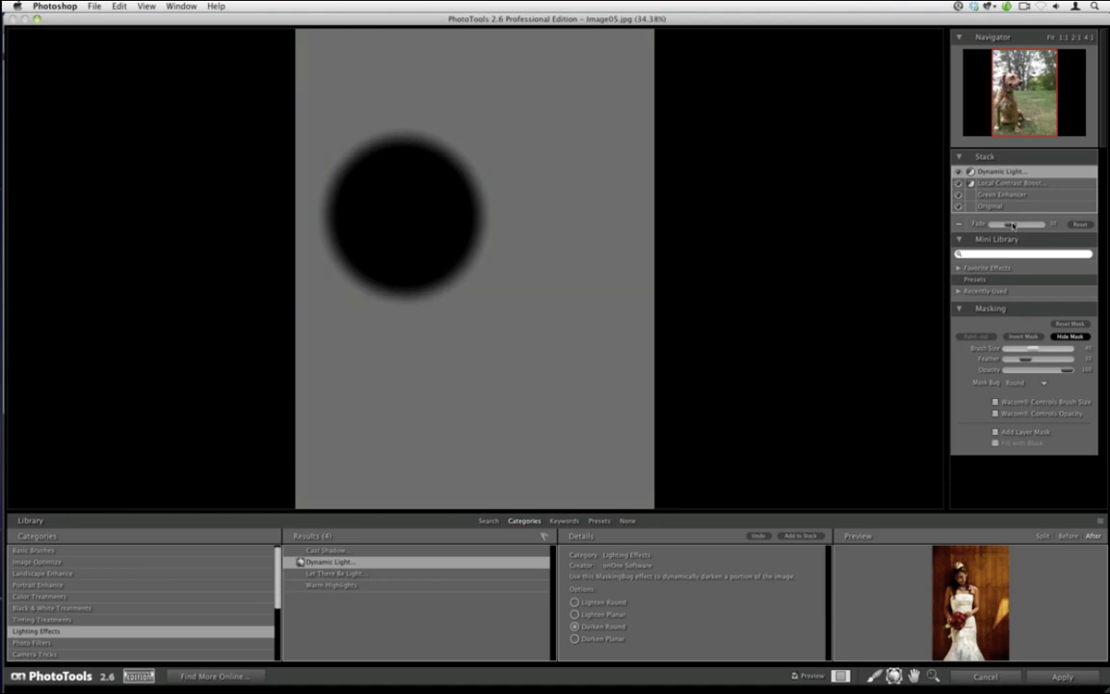
# Step: Tune Dynamic Light's Stack Fade to a subtle darkening and hide the mask to view the photo
pyautogui.moveTo(1013, 224); pyautogui.dragTo(1045, 225)
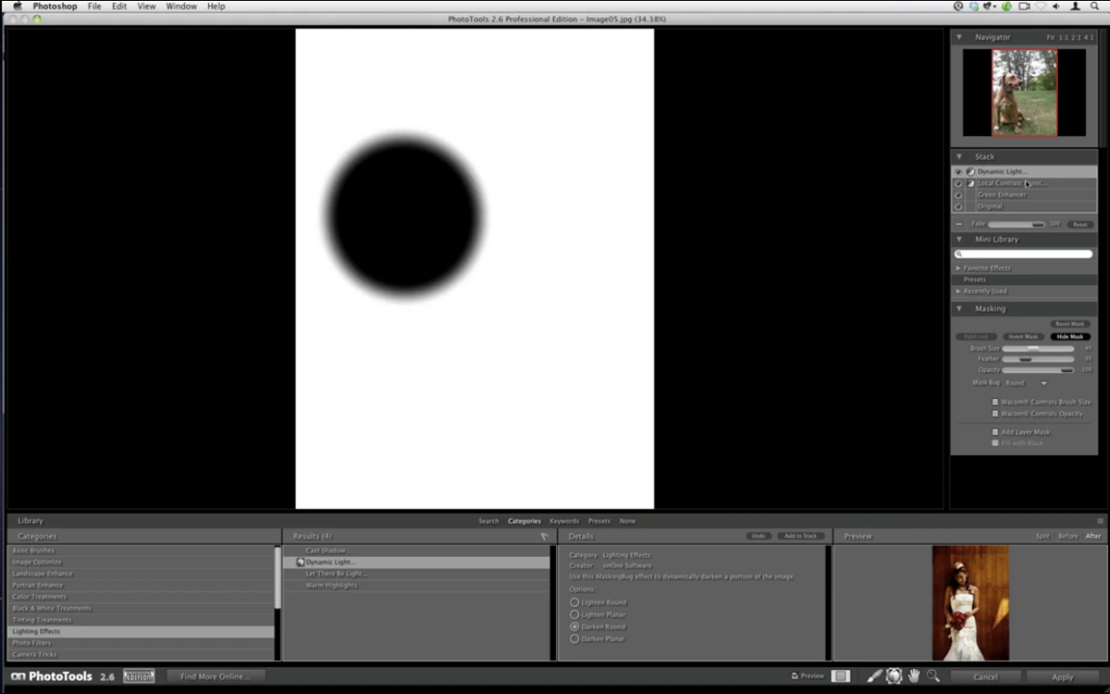
pyautogui.moveTo(1036, 225); pyautogui.dragTo(1008, 225)
pyautogui.click(1064, 336)
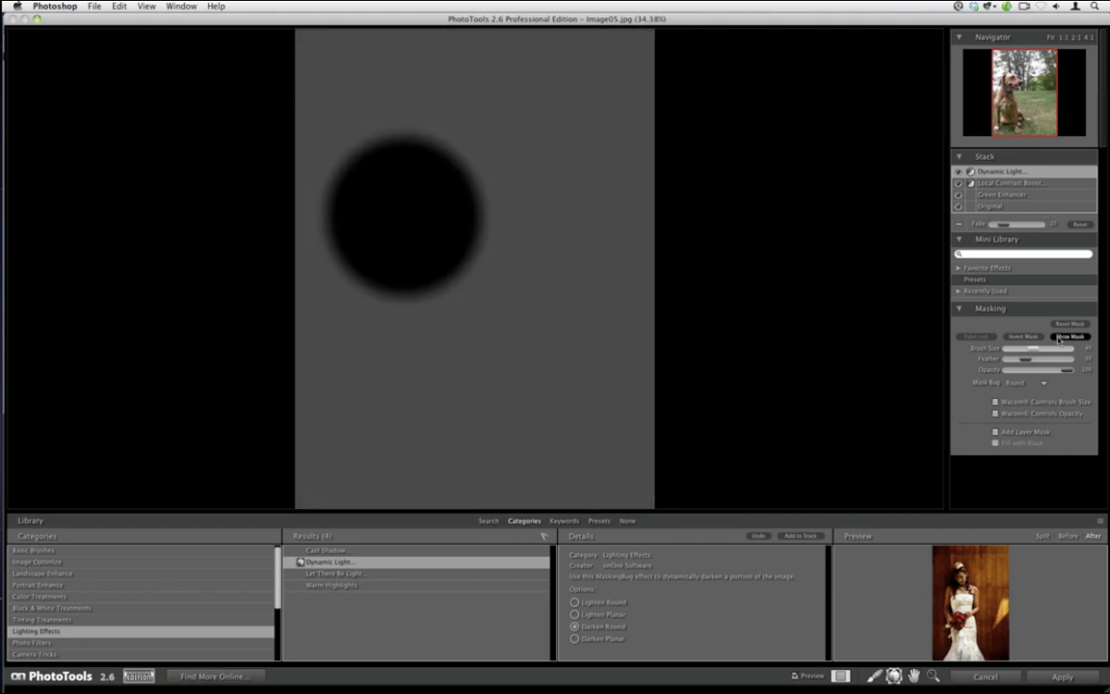
pyautogui.click(1060, 337)
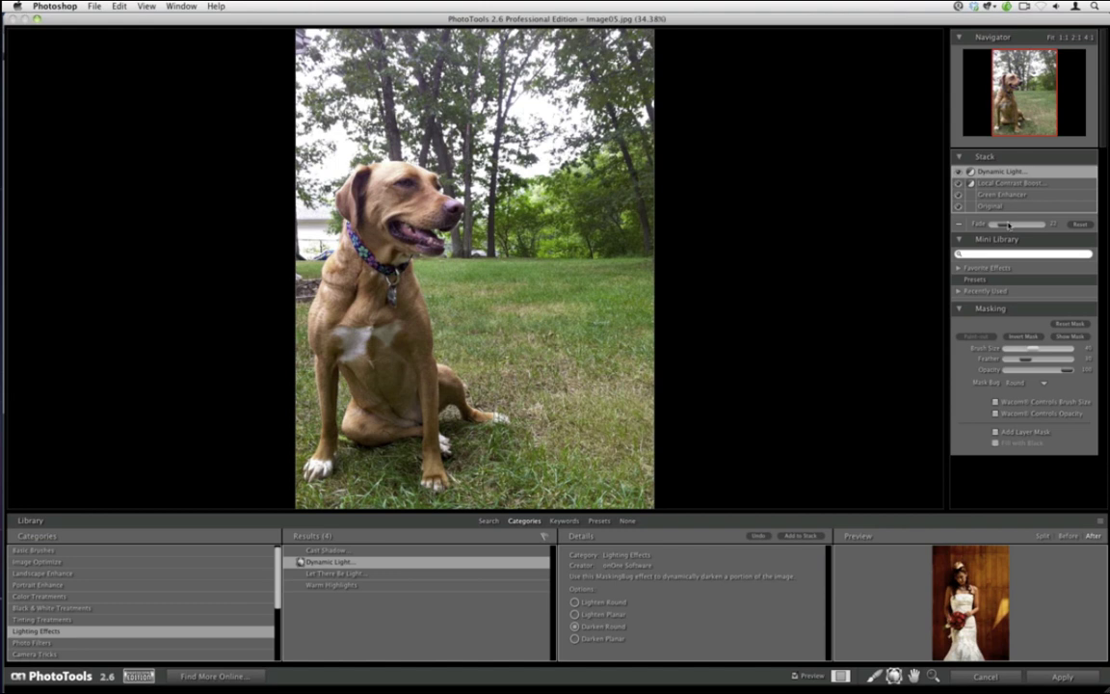
pyautogui.moveTo(1008, 225); pyautogui.dragTo(1024, 228)
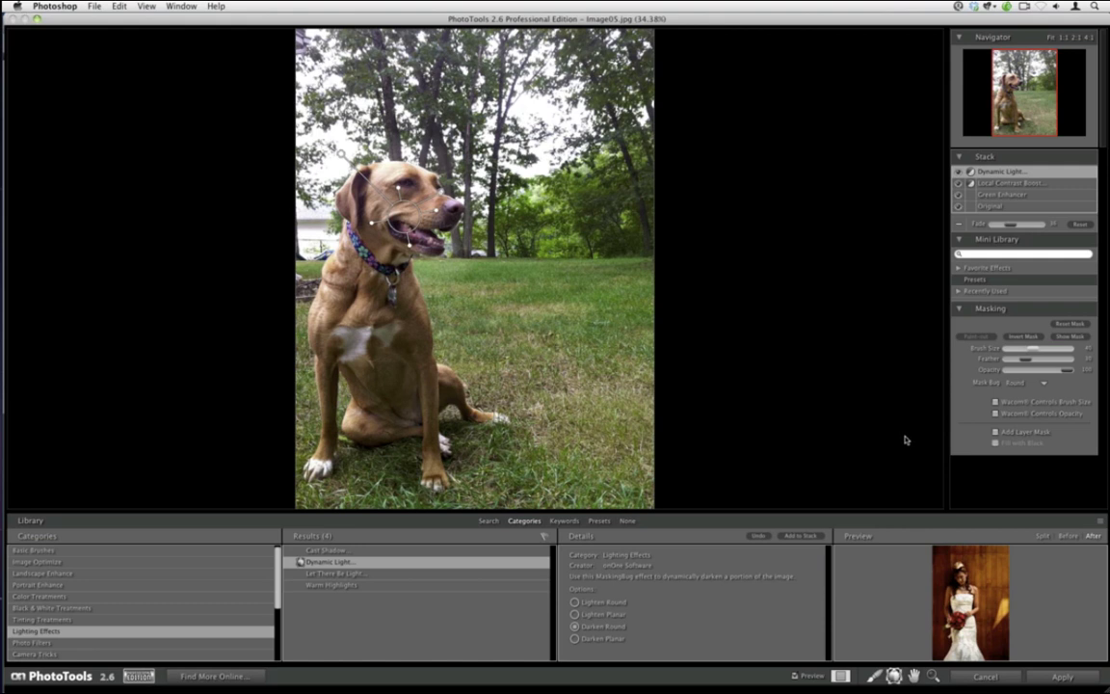
# Step: Apply the PhotoTools edits as a new layer and close the blank Untitled-1 document
pyautogui.click(1049, 677)
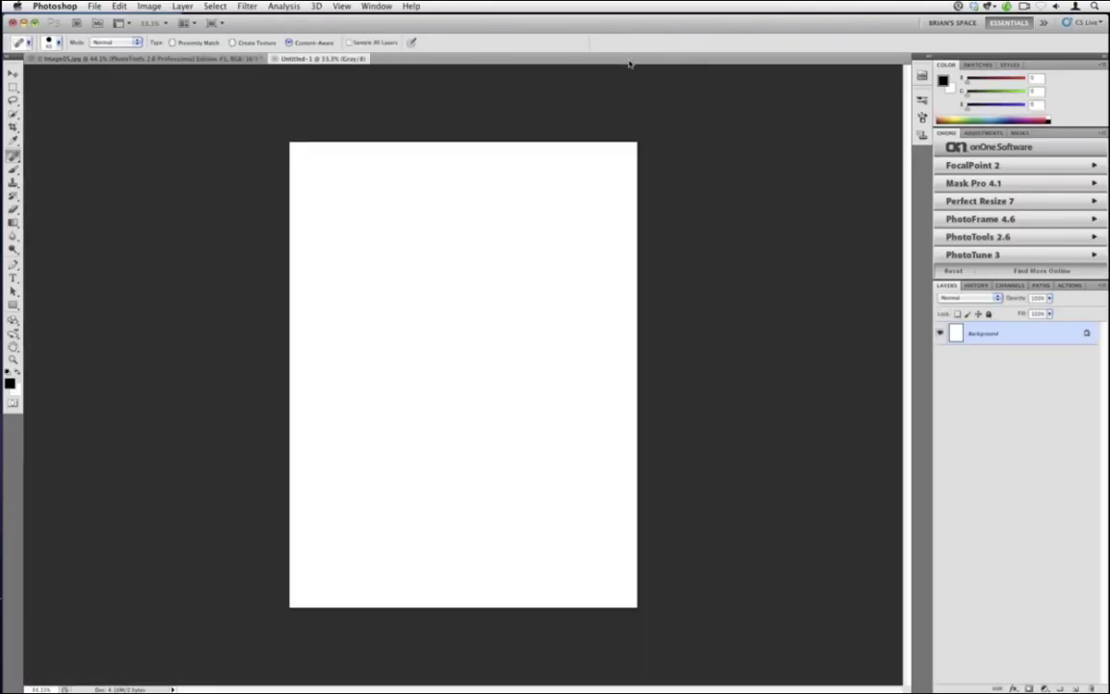
pyautogui.press('super+w')
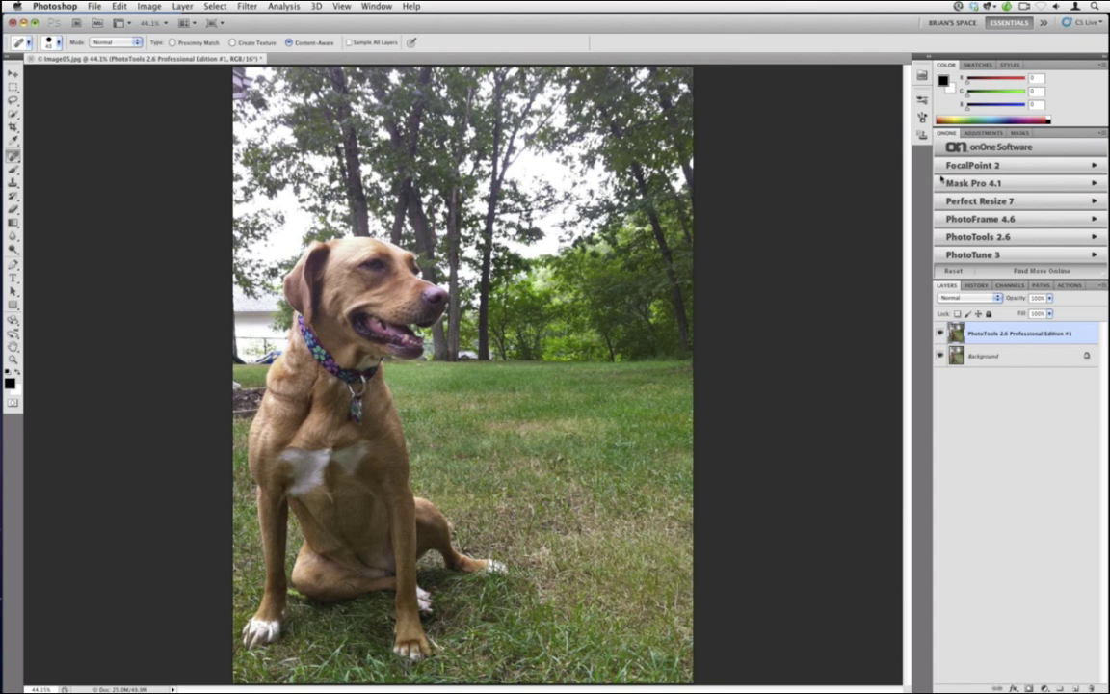
# Step: Launch FocalPoint 2 on the photo and reset all adjustments to defaults
pyautogui.click(989, 170)
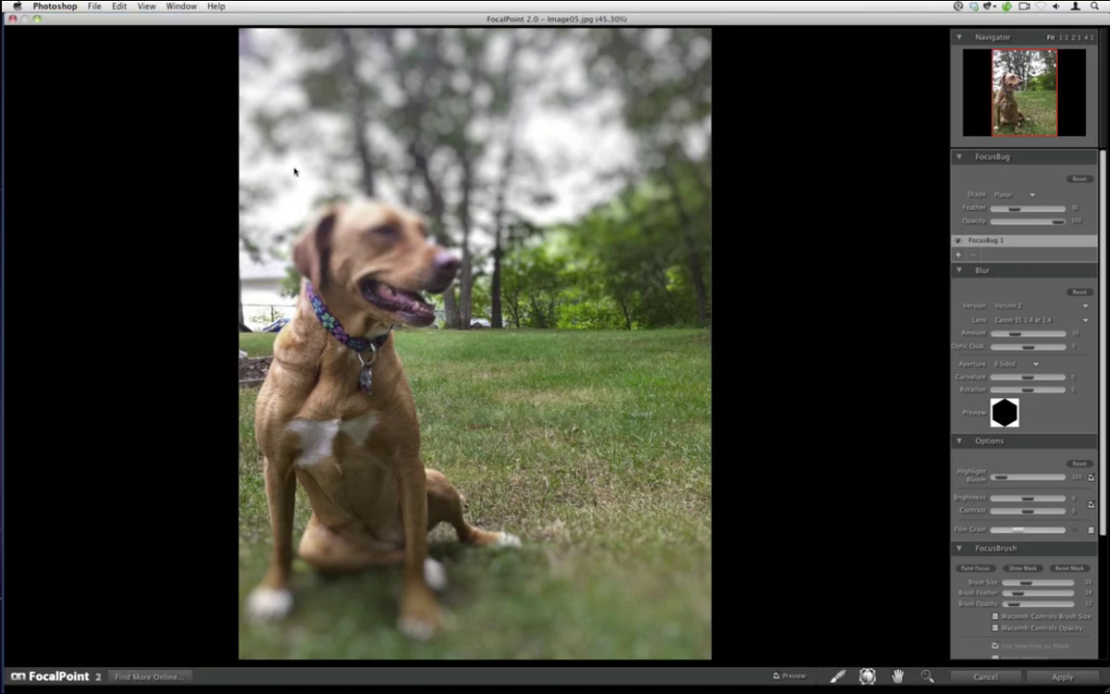
pyautogui.click(119, 6)
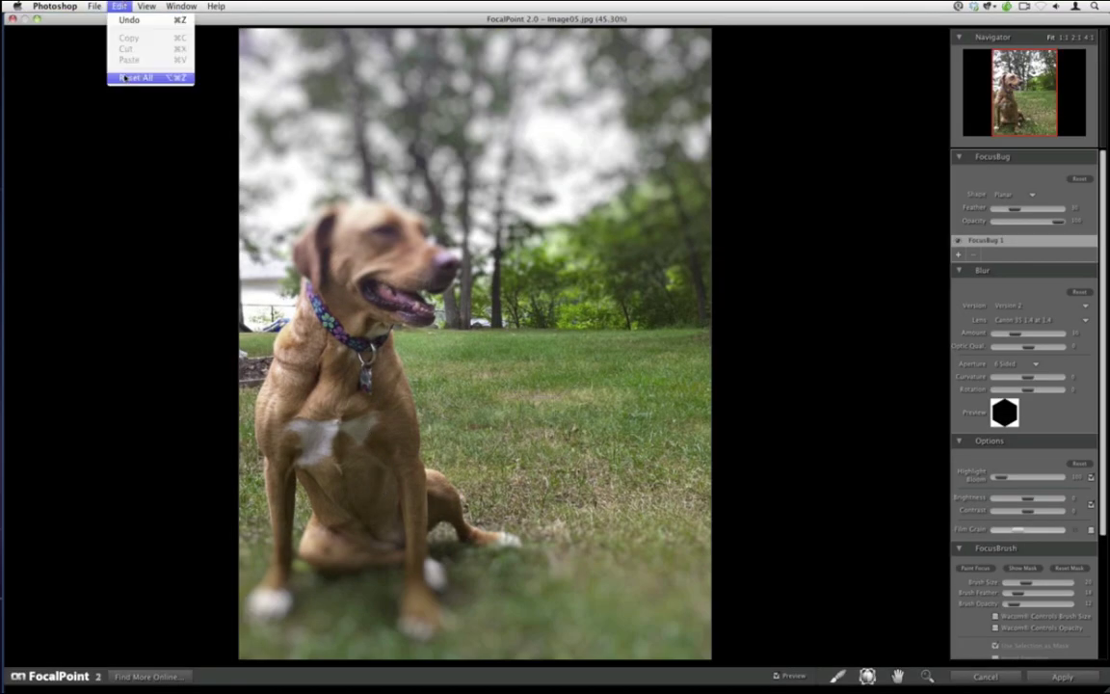
pyautogui.click(134, 77)
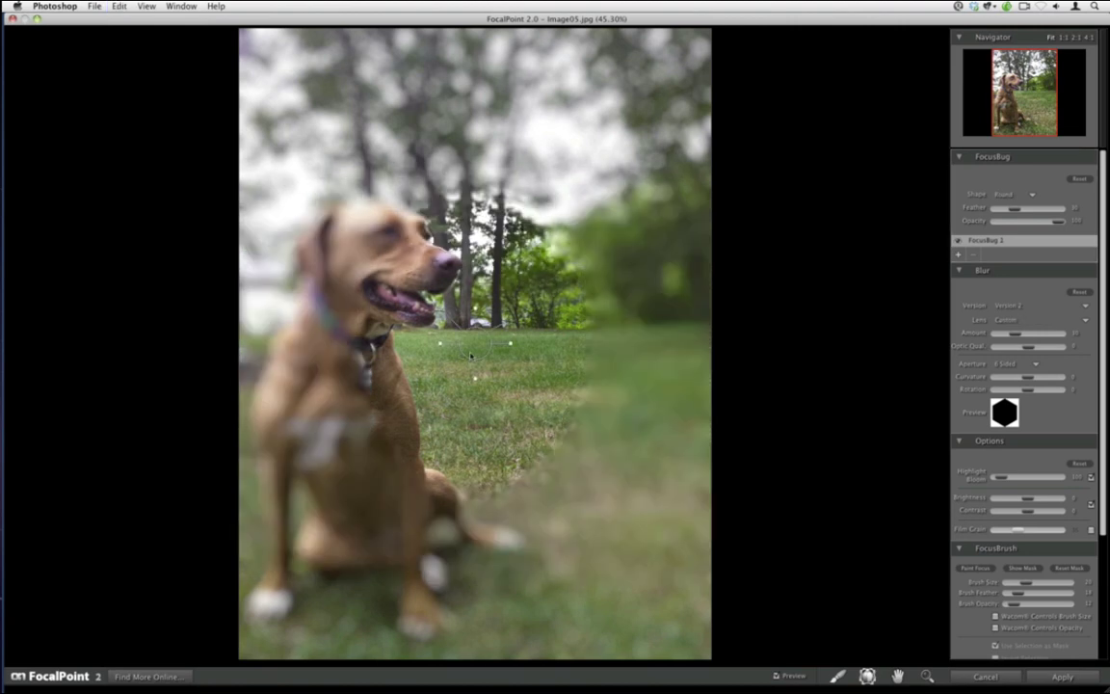
# Step: Add a round FocusBug, move it onto the dog's face, and reshape it into a tilted ellipse
pyautogui.click(487, 362)
pyautogui.moveTo(487, 364); pyautogui.dragTo(489, 362)
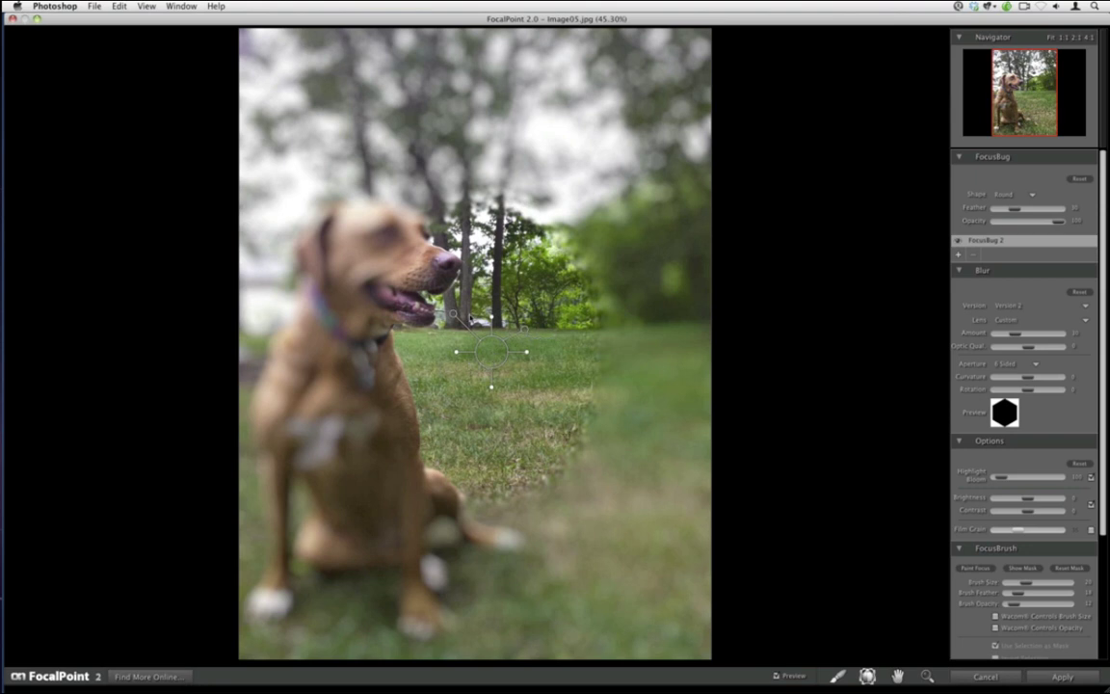
pyautogui.moveTo(497, 356); pyautogui.dragTo(499, 353)
pyautogui.moveTo(499, 353); pyautogui.dragTo(404, 277)
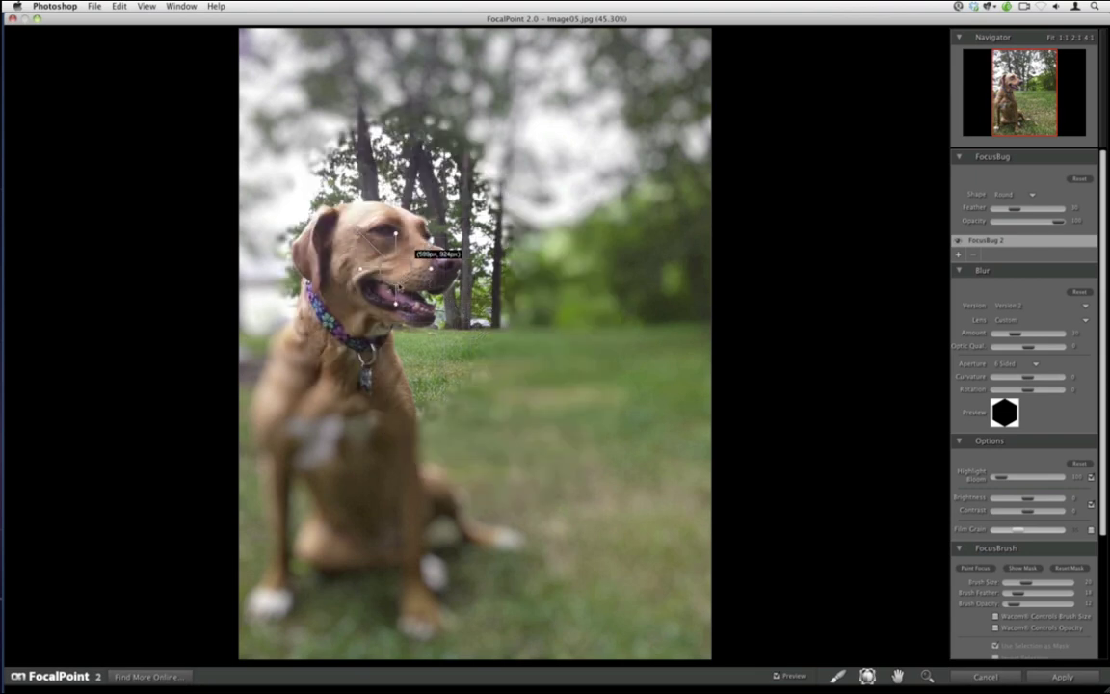
pyautogui.moveTo(395, 306)
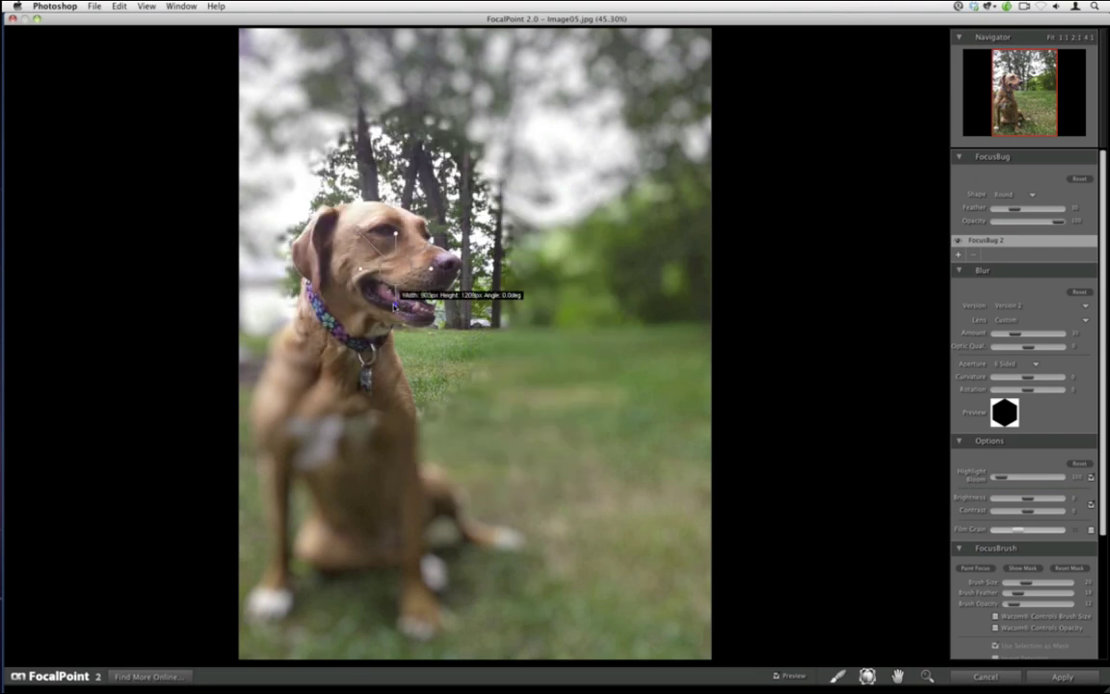
pyautogui.moveTo(395, 305); pyautogui.dragTo(418, 276)
pyautogui.moveTo(377, 241); pyautogui.dragTo(416, 276)
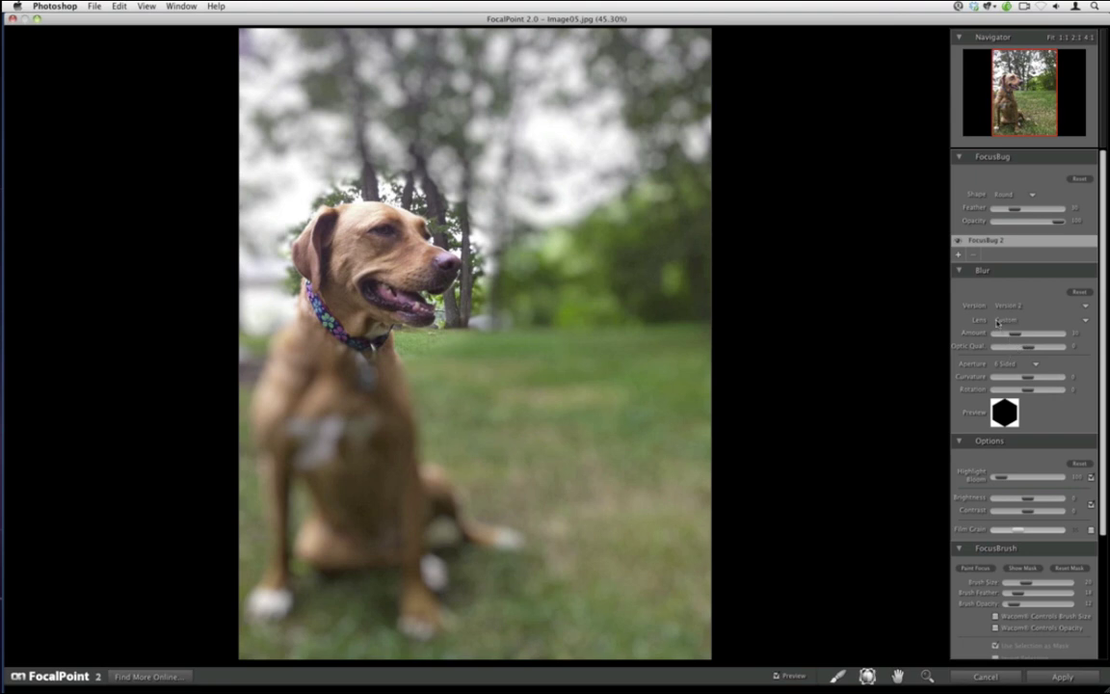
pyautogui.click(1001, 320)
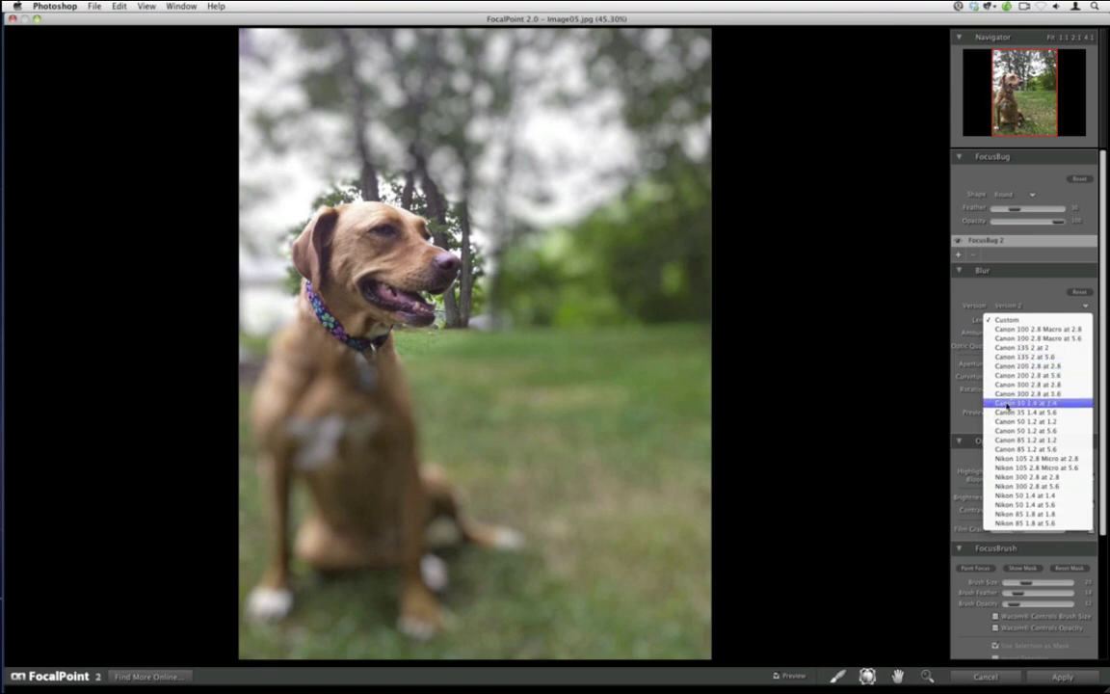
# Step: Apply the Canon 35 1.4 at 1.4 lens blur, lower Amount, shrink the FocusBug, and raise Feather
pyautogui.click(1000, 404)
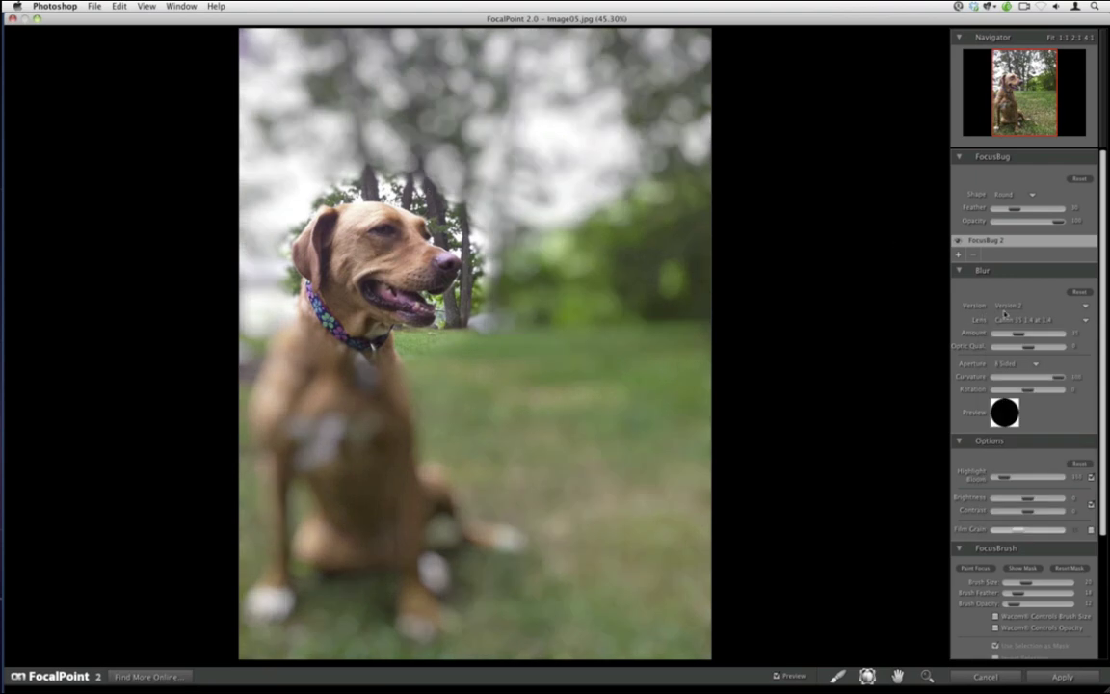
pyautogui.moveTo(1016, 335); pyautogui.dragTo(1004, 335)
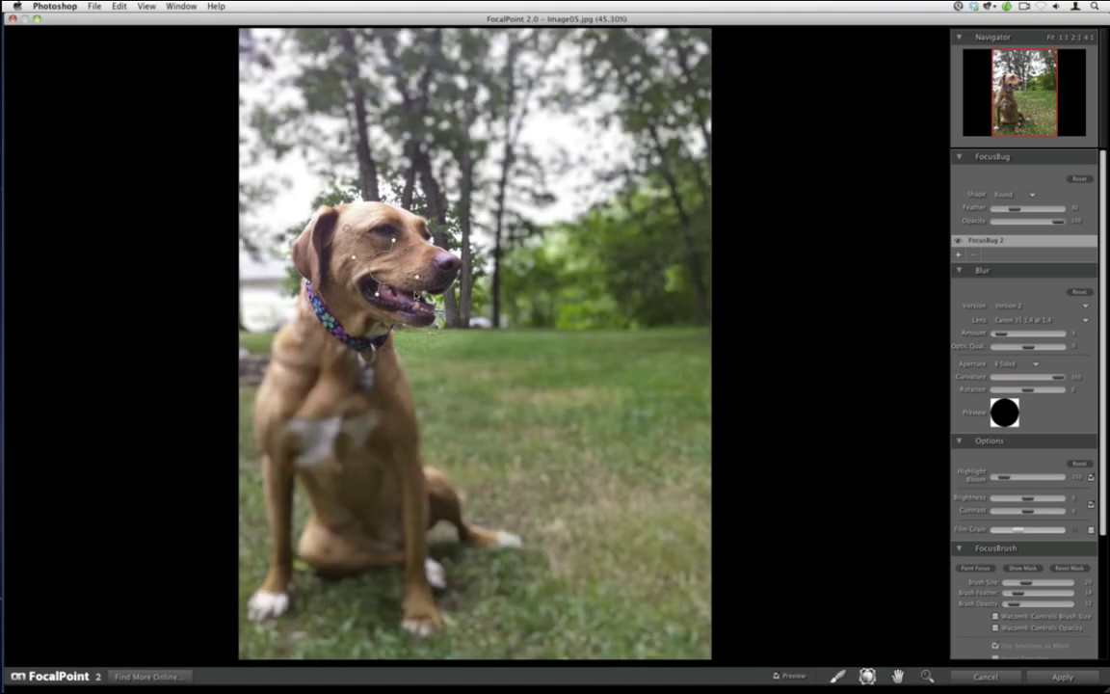
pyautogui.moveTo(416, 279)
pyautogui.moveTo(416, 279); pyautogui.dragTo(390, 258)
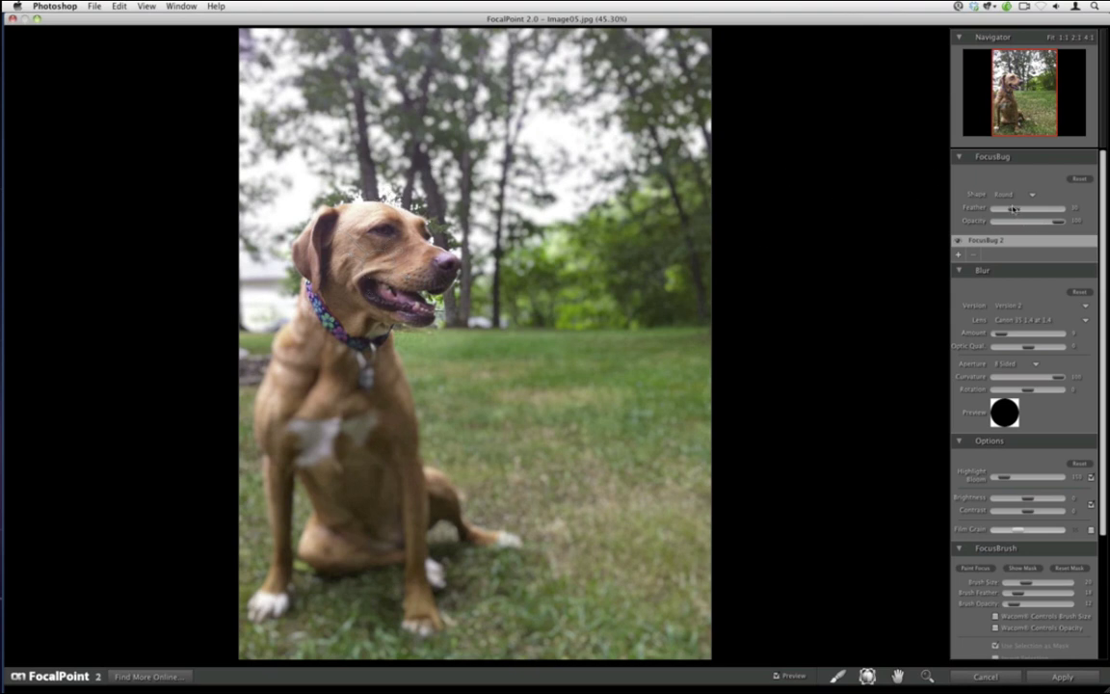
pyautogui.moveTo(1014, 210); pyautogui.dragTo(1039, 227)
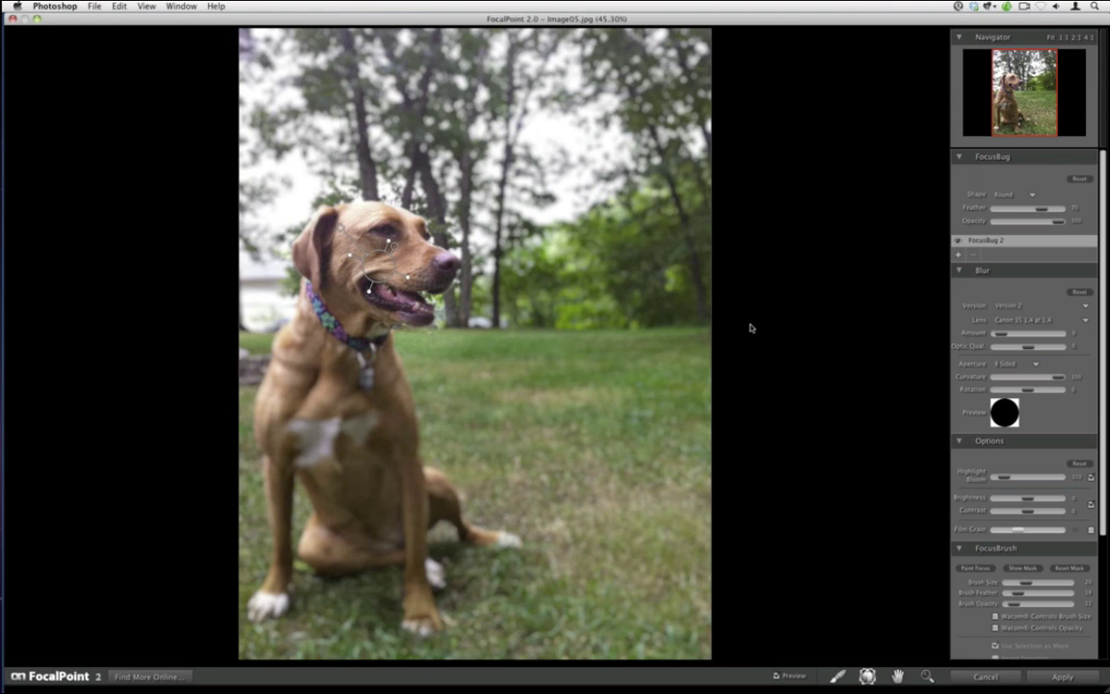
# Step: Raise the FocusBrush opacity and size, and lower Brightness slightly
pyautogui.click(836, 678)
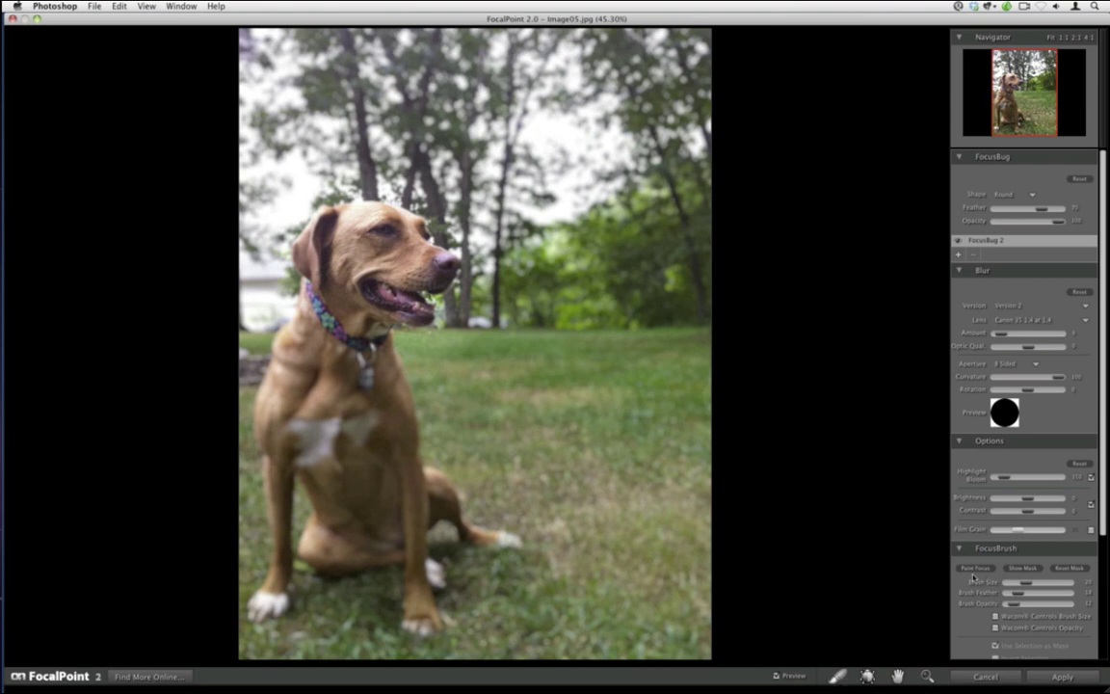
pyautogui.moveTo(1014, 604); pyautogui.dragTo(1041, 603)
pyautogui.press(']')
pyautogui.press(']')
pyautogui.press(']')
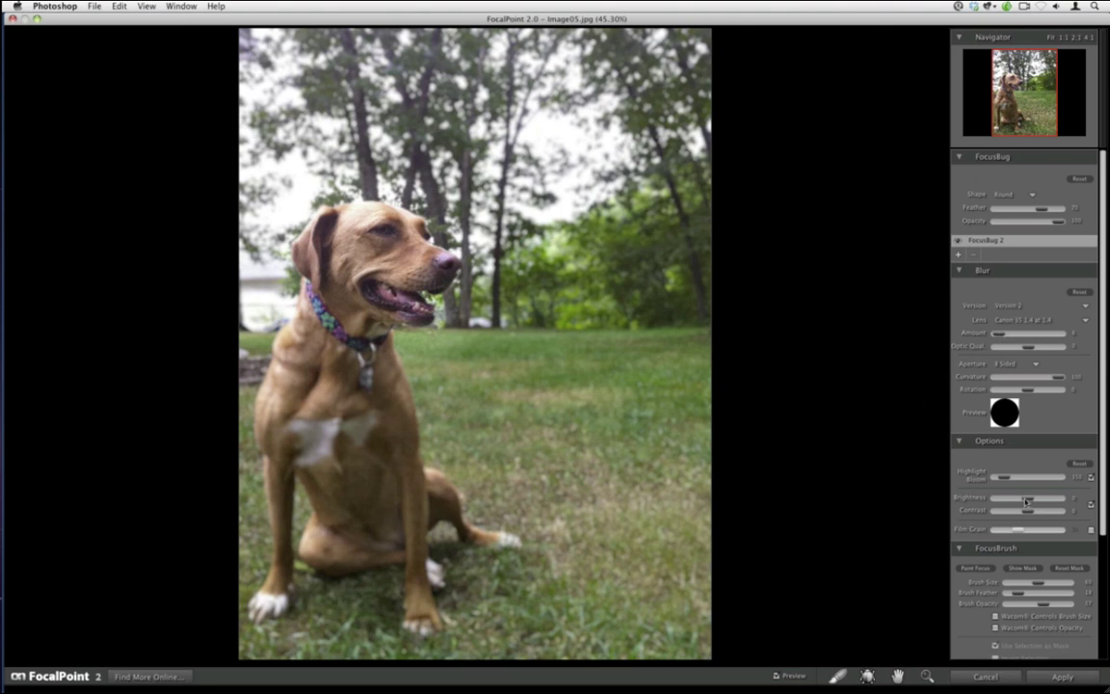
pyautogui.moveTo(1026, 500); pyautogui.dragTo(1022, 512)
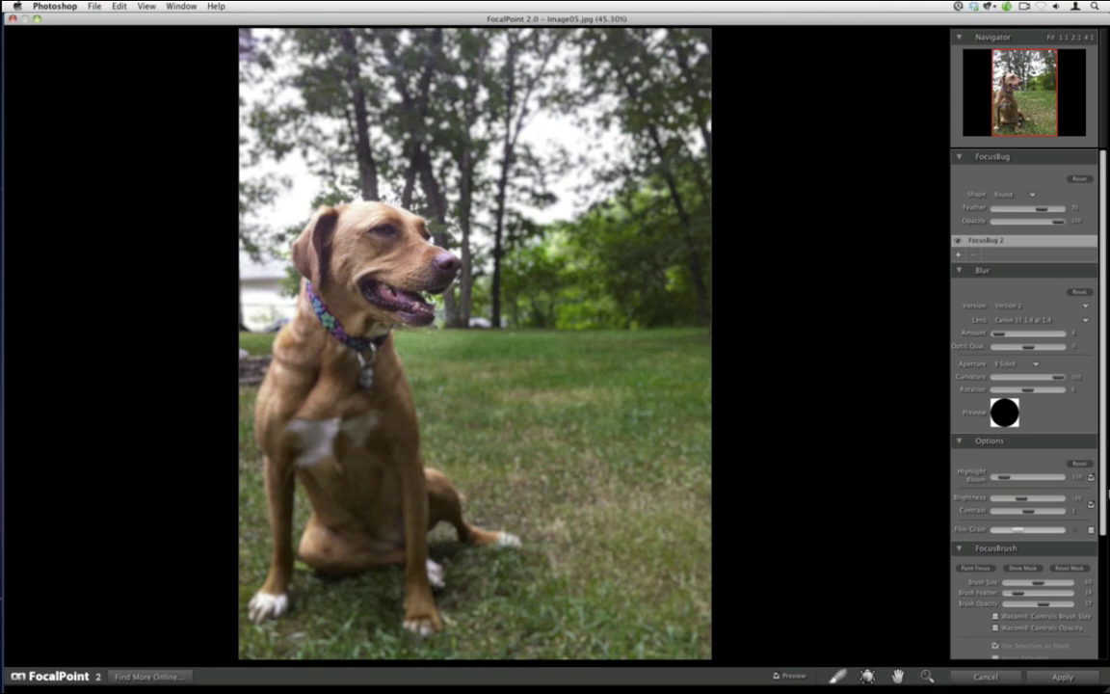
pyautogui.moveTo(1102, 498); pyautogui.dragTo(1092, 635)
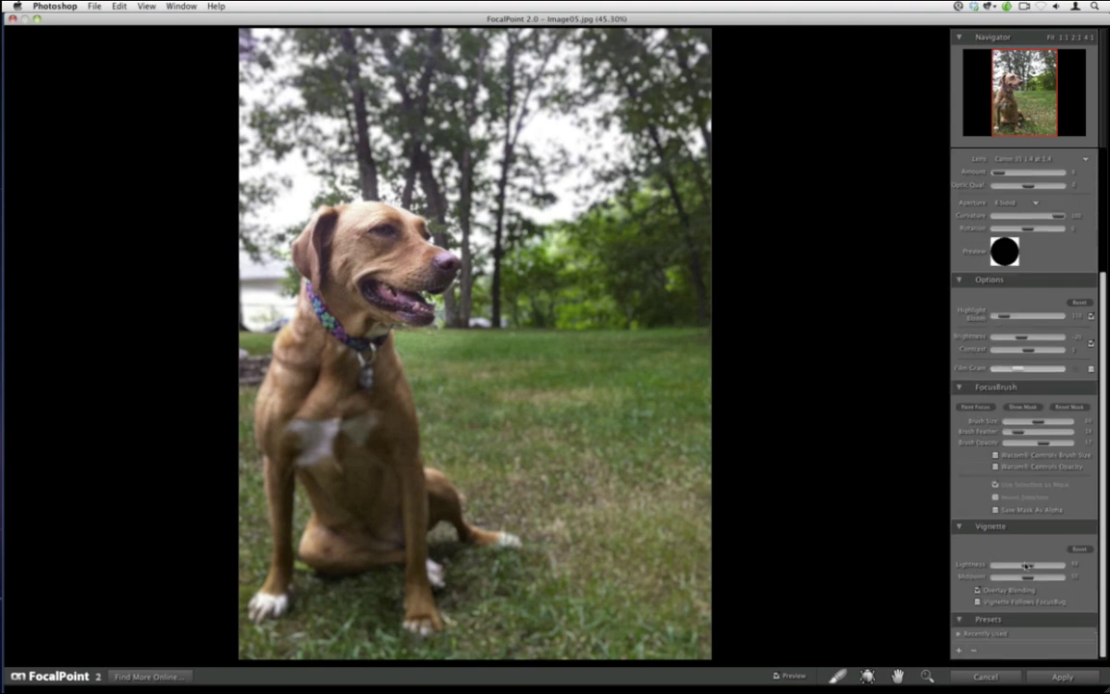
# Step: Lower Vignette Lightness to darken the corners and reduce FocusBrush opacity
pyautogui.moveTo(1026, 566); pyautogui.dragTo(1019, 566)
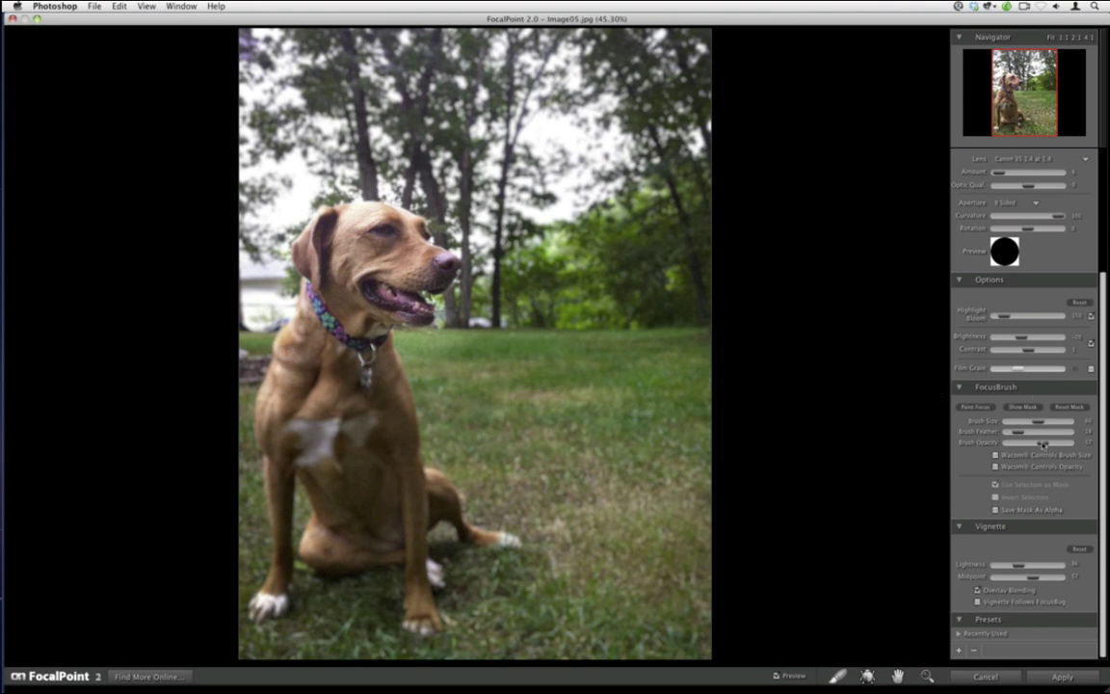
pyautogui.moveTo(1042, 444); pyautogui.dragTo(1020, 448)
# Step: Apply FocalPoint as a new layer and toggle layer visibility to compare with the original
pyautogui.click(1037, 680)
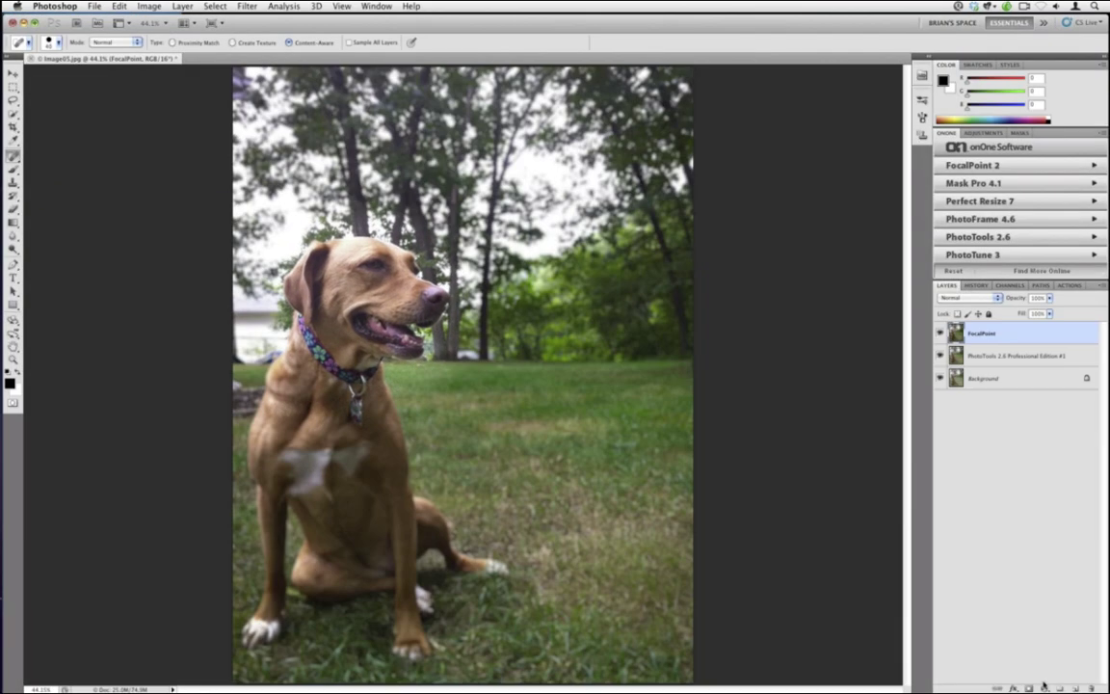
pyautogui.keyDown('alt'); pyautogui.click(940, 379); pyautogui.keyUp('alt')
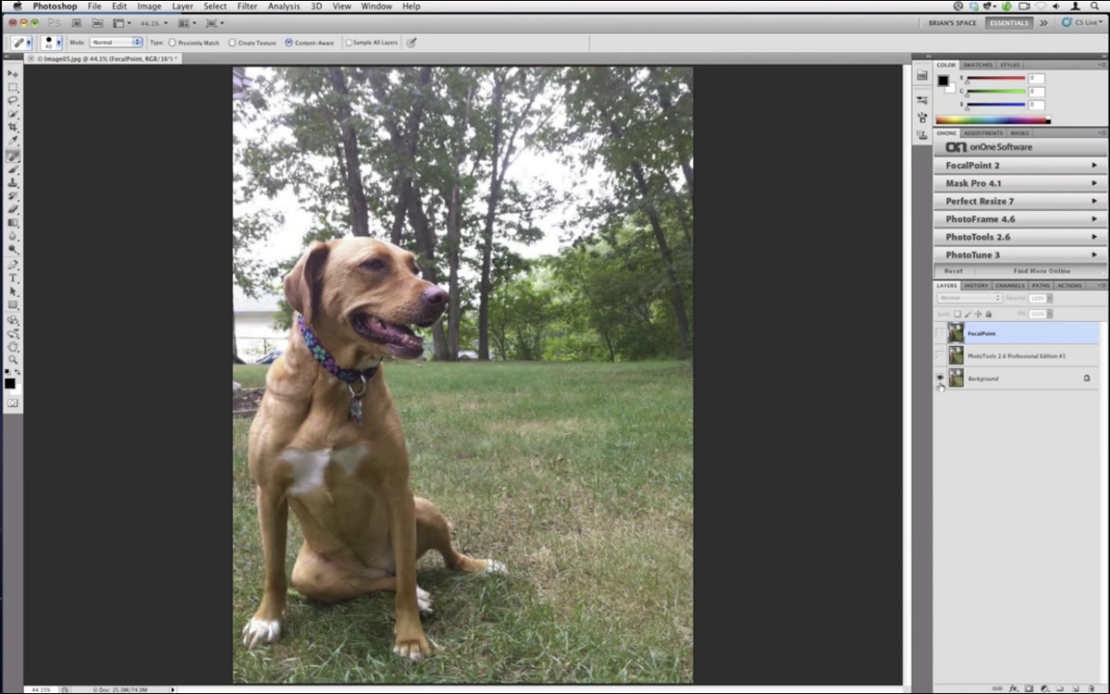
pyautogui.click(939, 356)
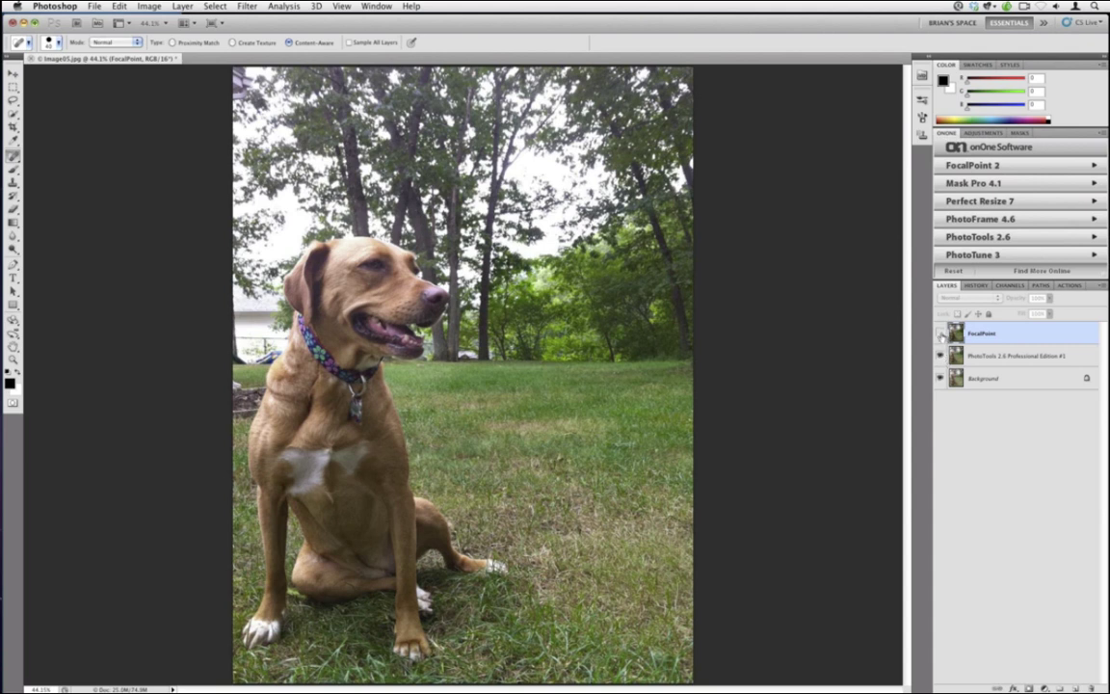
pyautogui.click(940, 333)
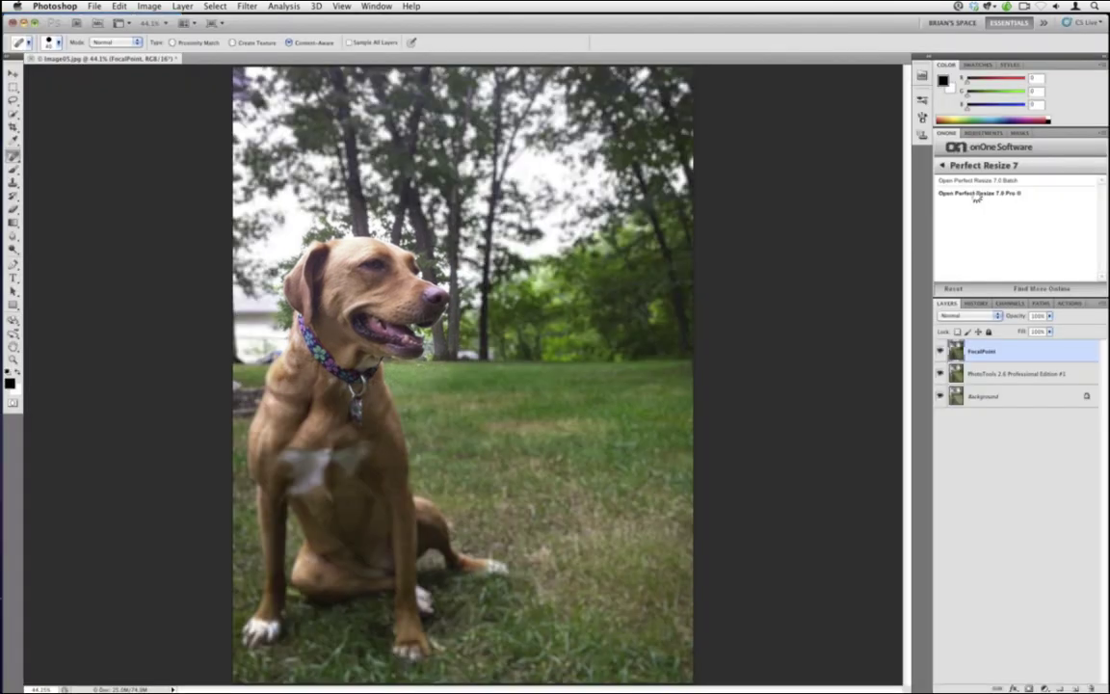
# Step: Open Perfect Resize 7 and choose the Photographic 30x40 preset (7200 × 9600 px, 240 ppi)
pyautogui.click(977, 193)
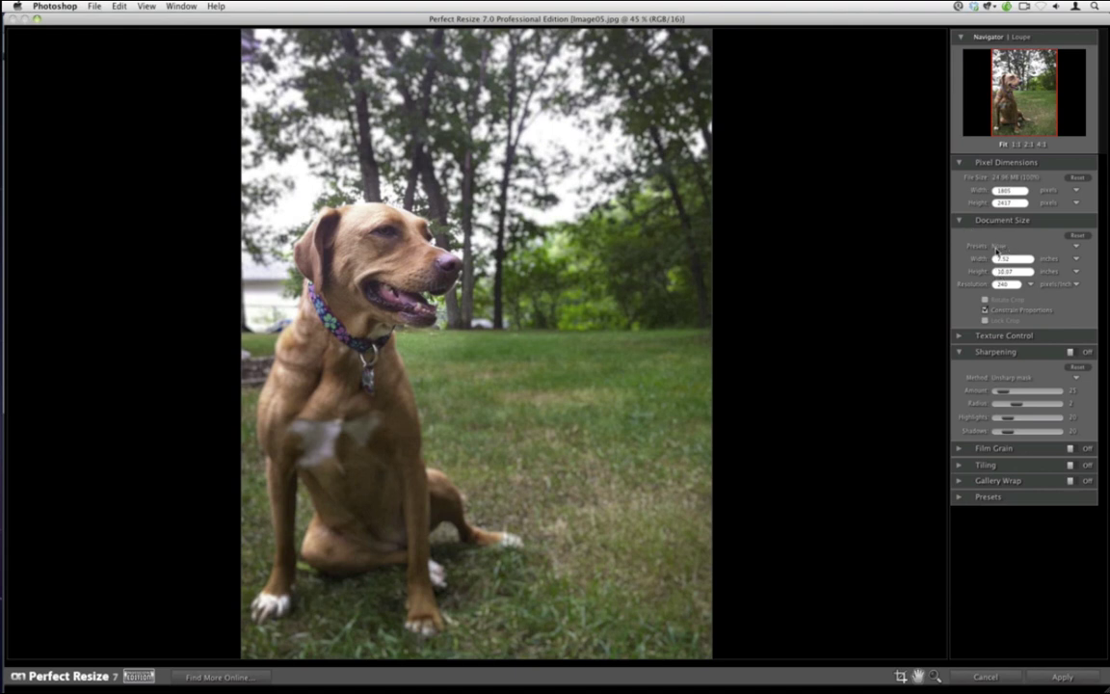
pyautogui.click(1004, 247)
pyautogui.click(1002, 247)
pyautogui.click(993, 247)
pyautogui.moveTo(999, 256)
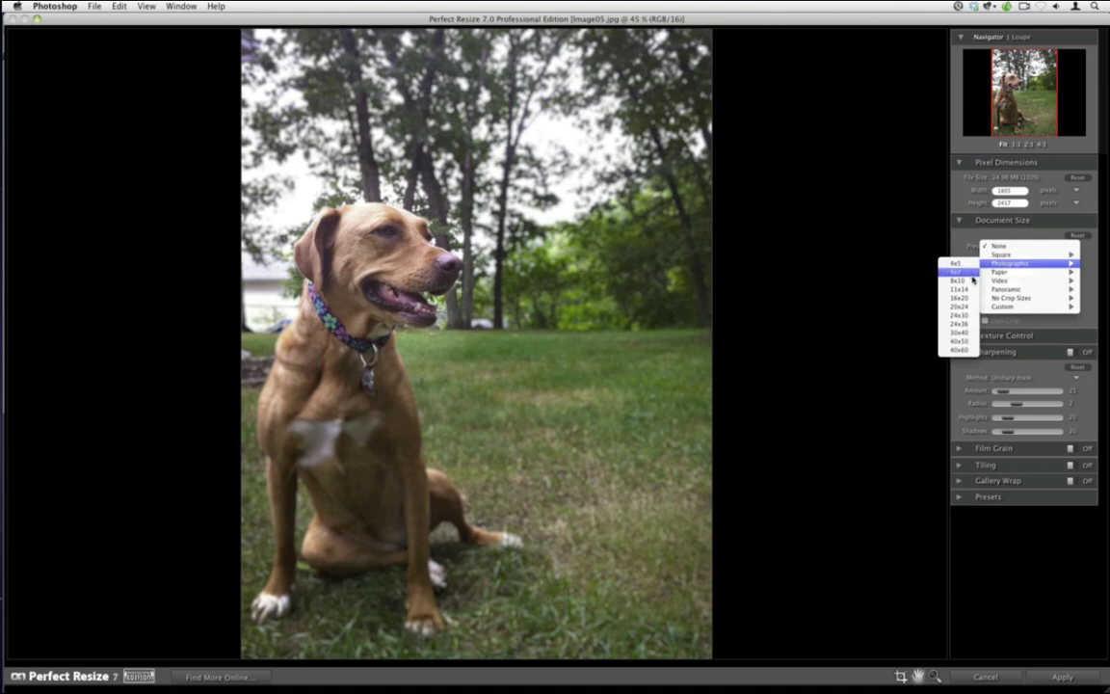
pyautogui.click(964, 332)
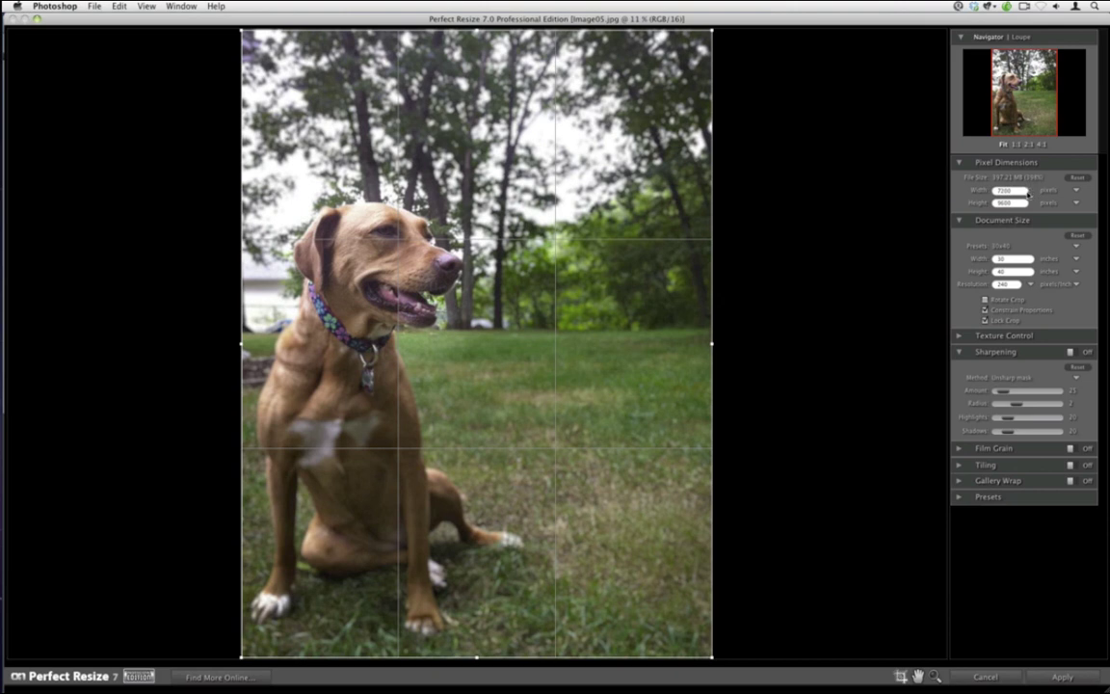
# Step: Draw a freehand crop covering the whole photo, about 9.33 × 12.44 inches at 240 ppi
pyautogui.click(1014, 144)
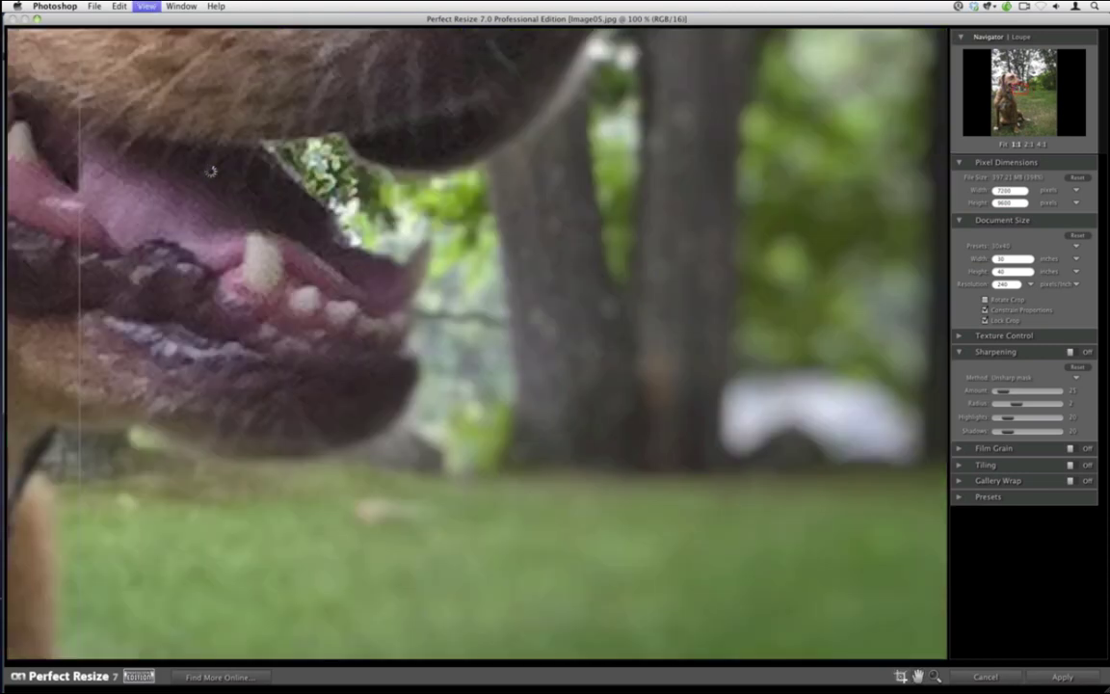
pyautogui.press('super+minus')
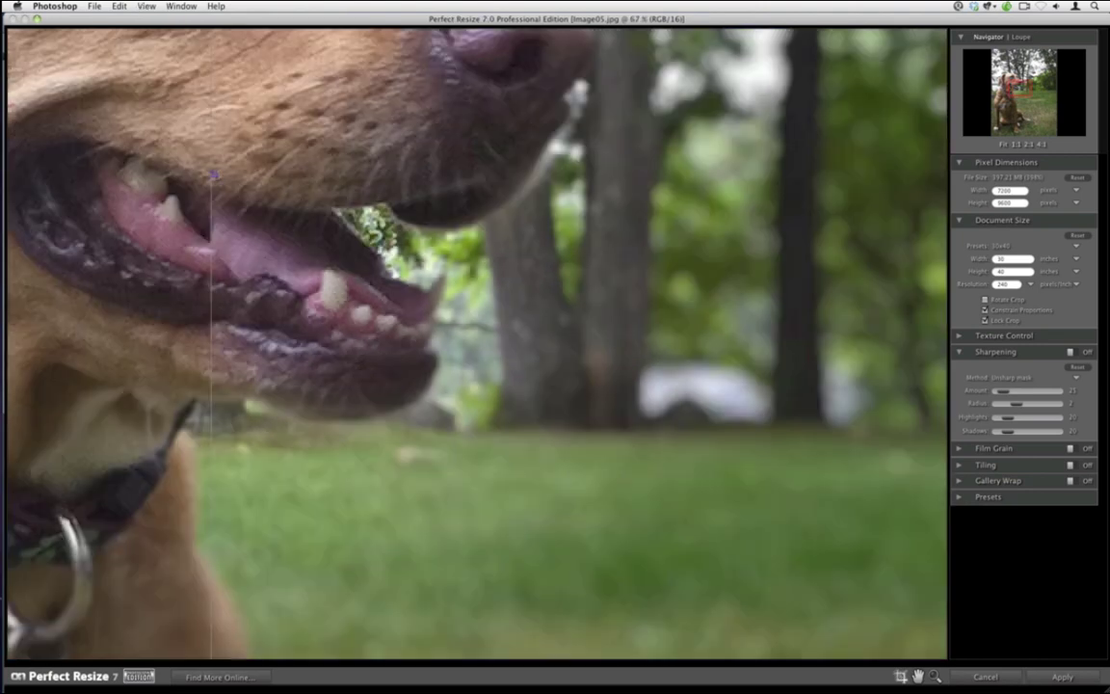
pyautogui.press('super+minus')
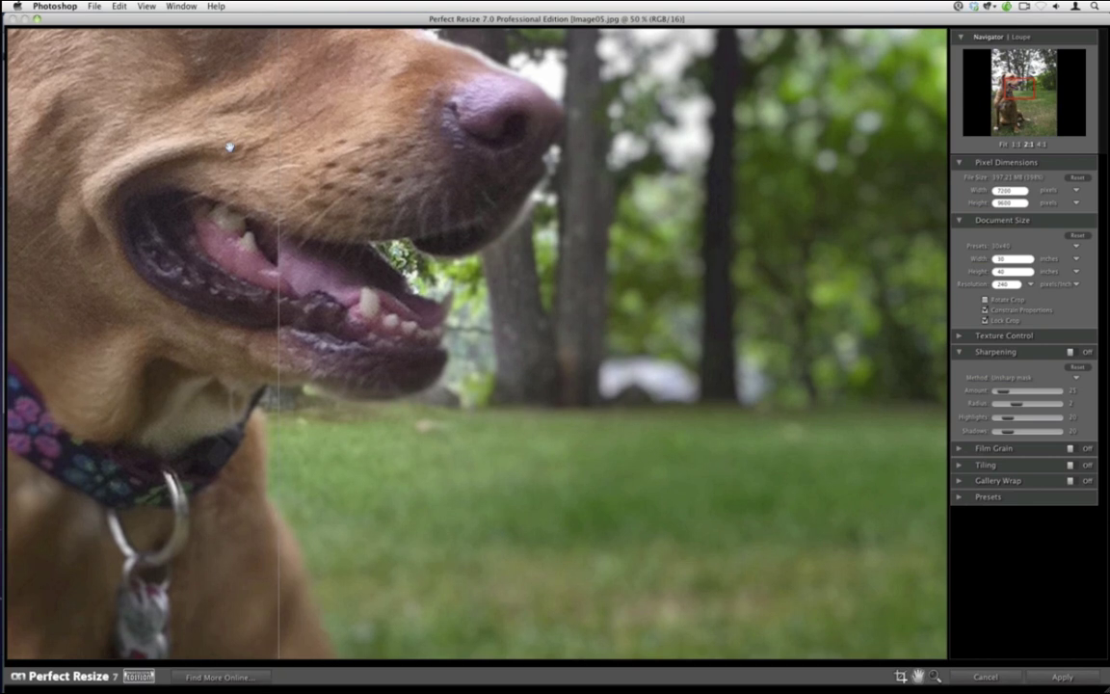
pyautogui.scroll(10, 354, 375)
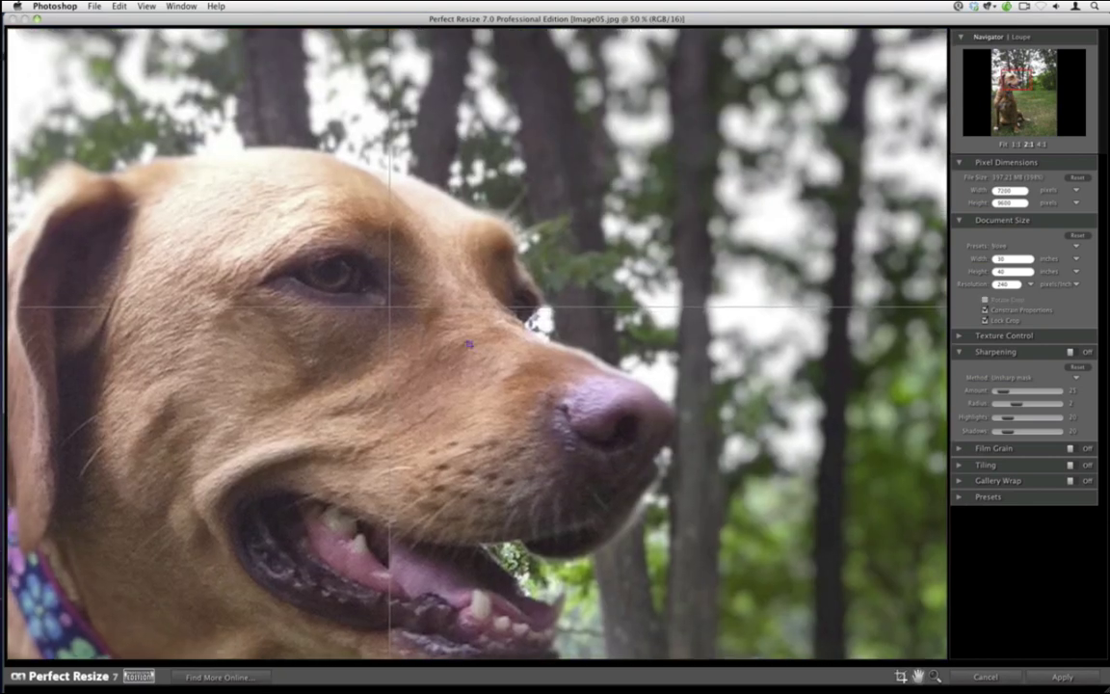
pyautogui.moveTo(339, 372); pyautogui.dragTo(469, 344)
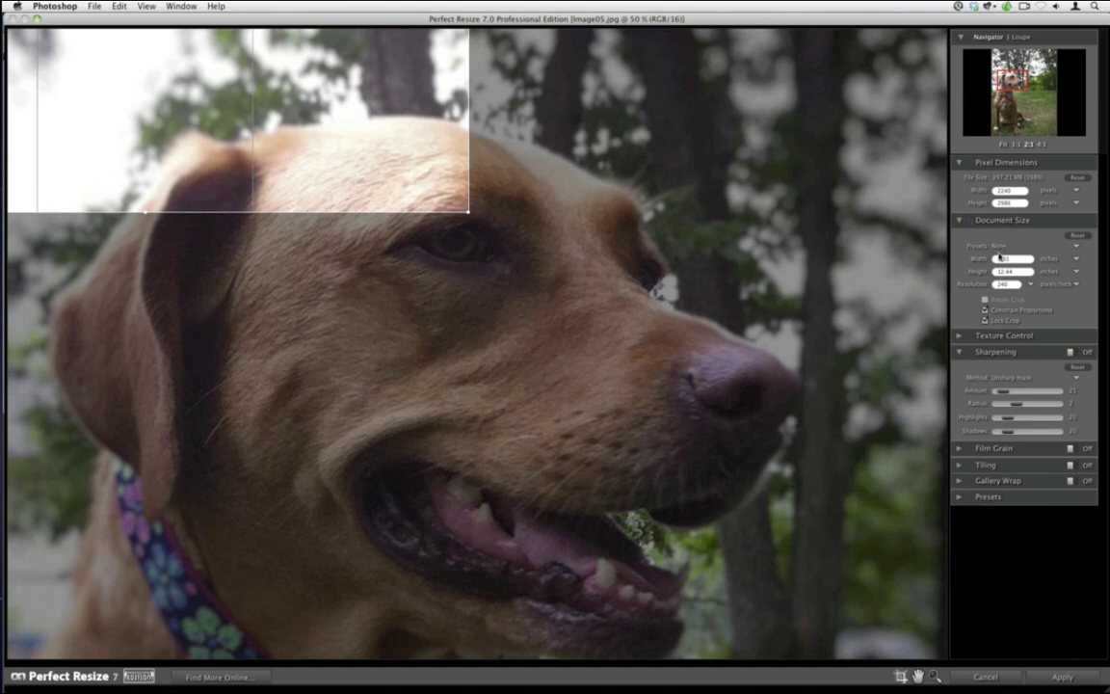
pyautogui.press('super+0')
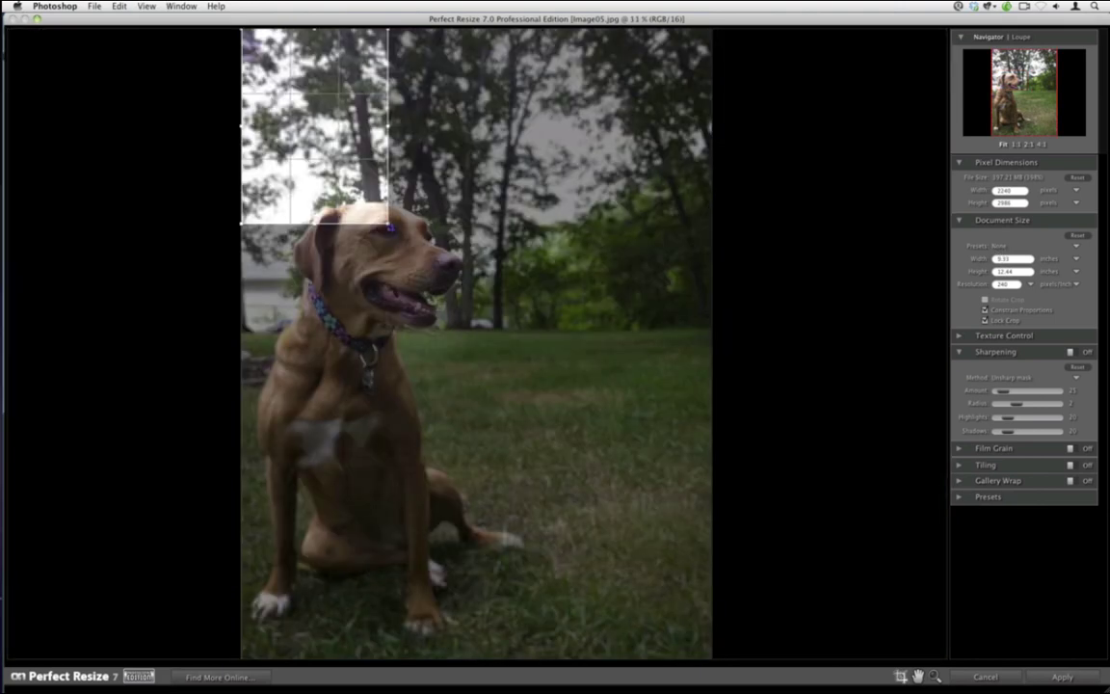
pyautogui.moveTo(425, 265); pyautogui.dragTo(656, 612)
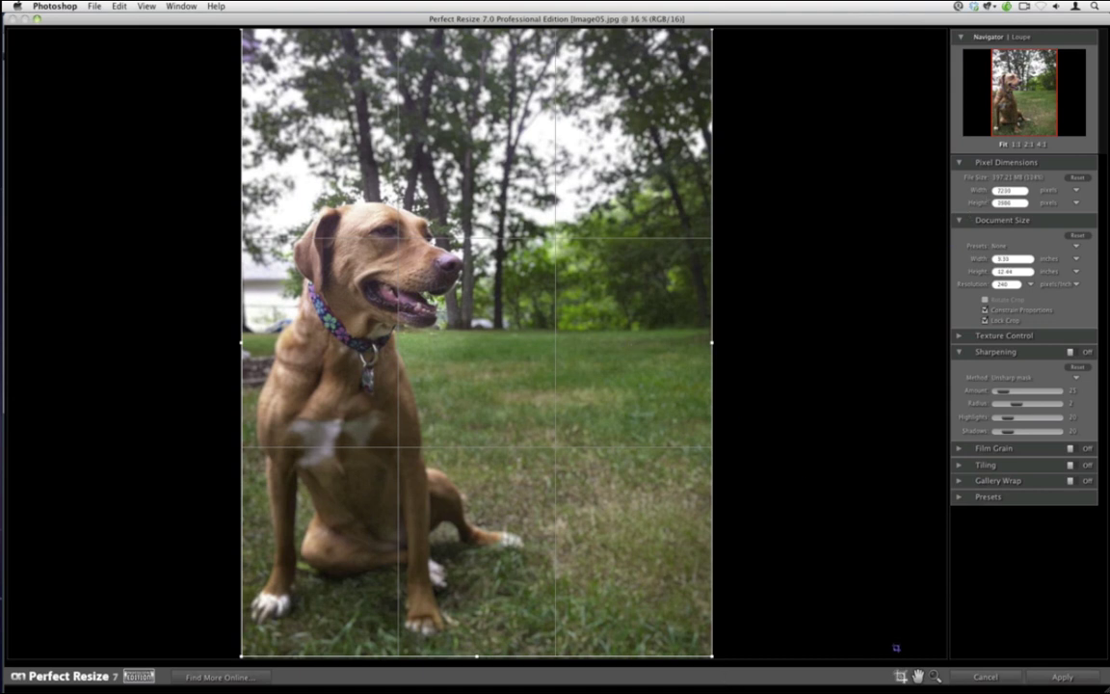
pyautogui.moveTo(290, 145); pyautogui.dragTo(518, 409)
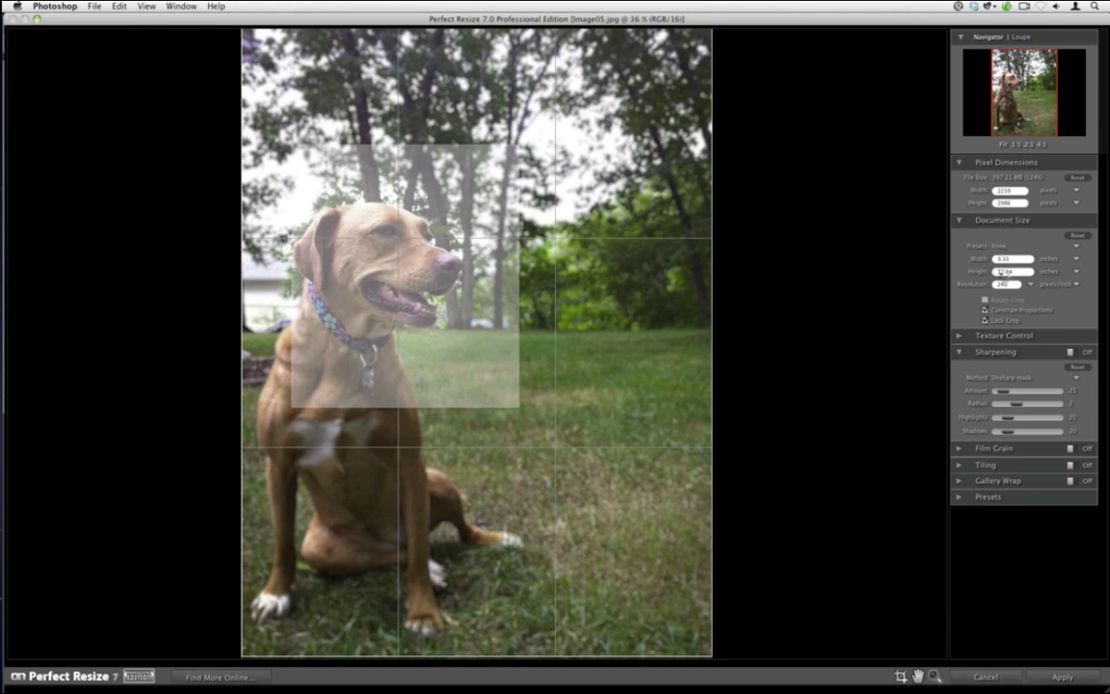
pyautogui.click(1007, 246)
pyautogui.moveTo(982, 263)
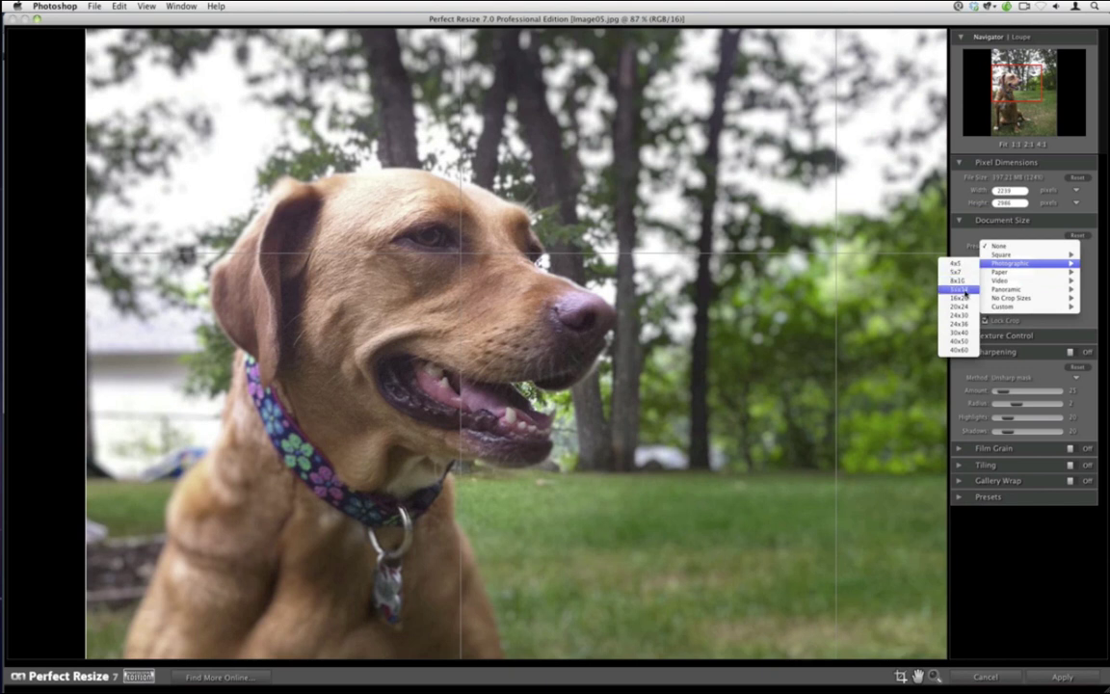
pyautogui.click(971, 325)
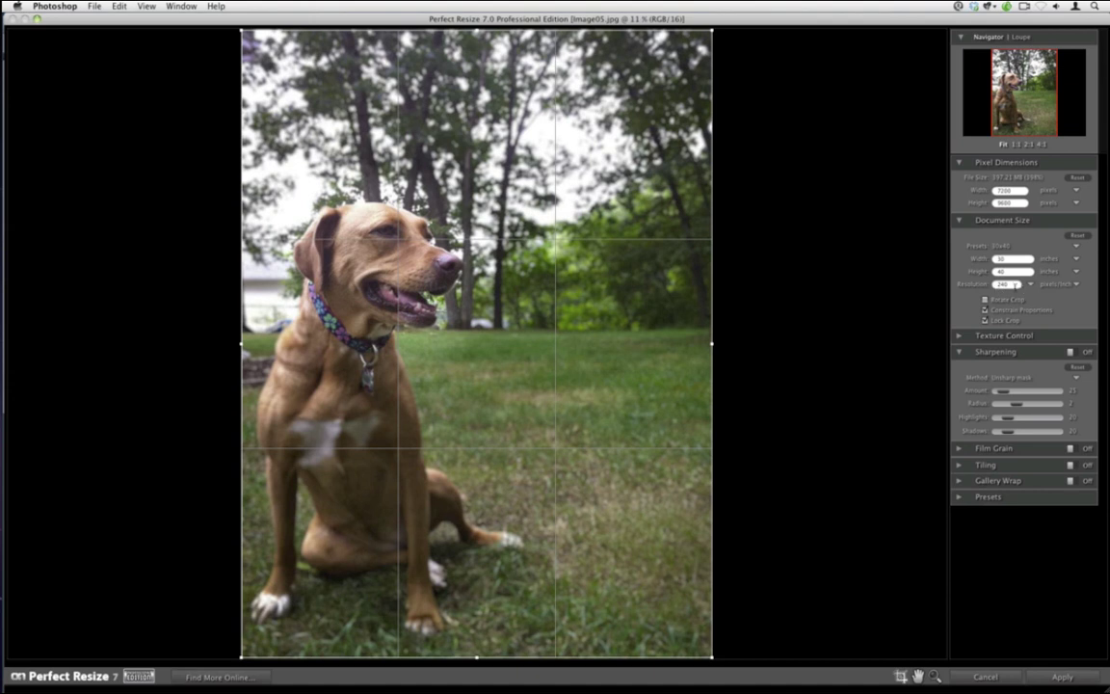
pyautogui.click(1027, 291)
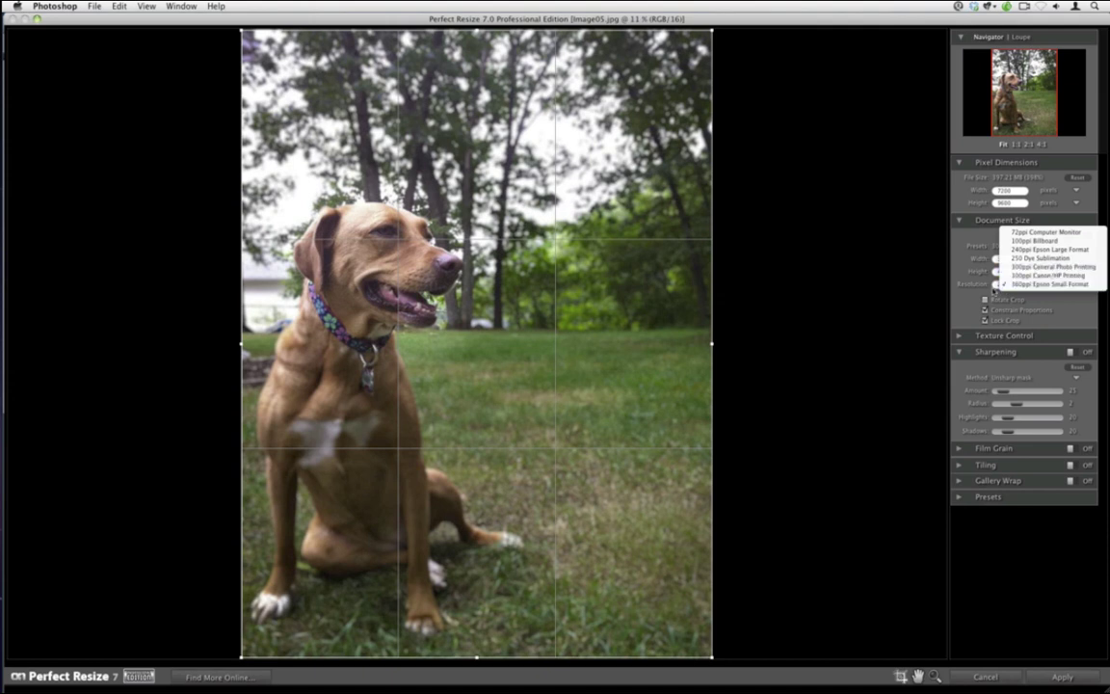
pyautogui.click(922, 286)
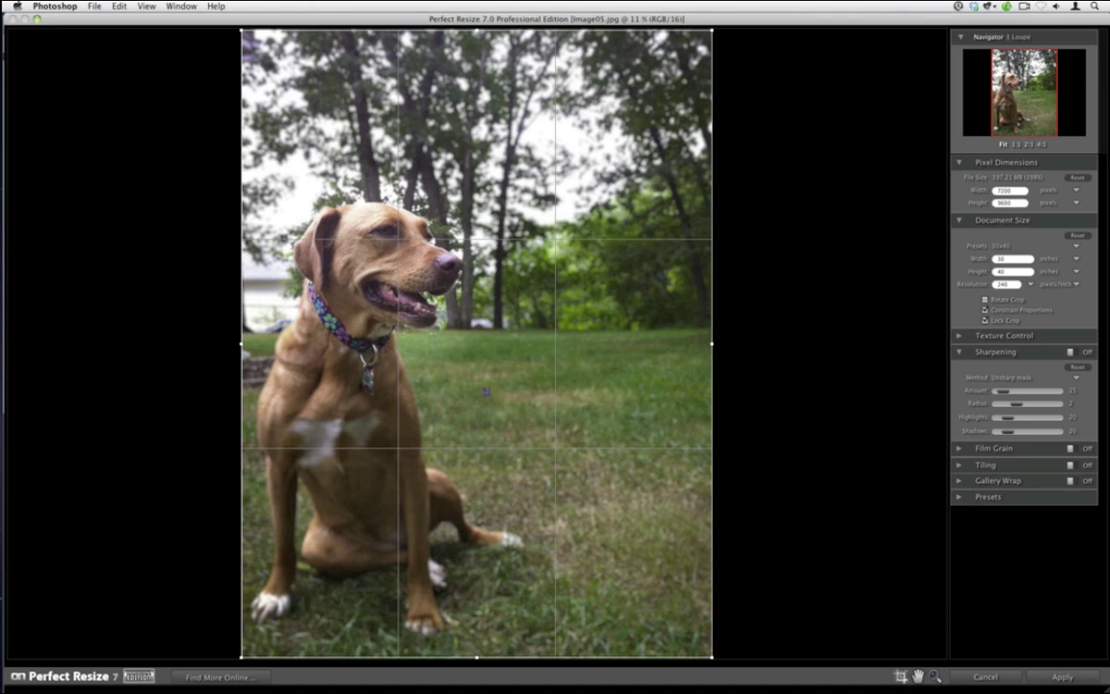
pyautogui.press('super+equal')
pyautogui.press('super+equal')
pyautogui.press('super+equal')
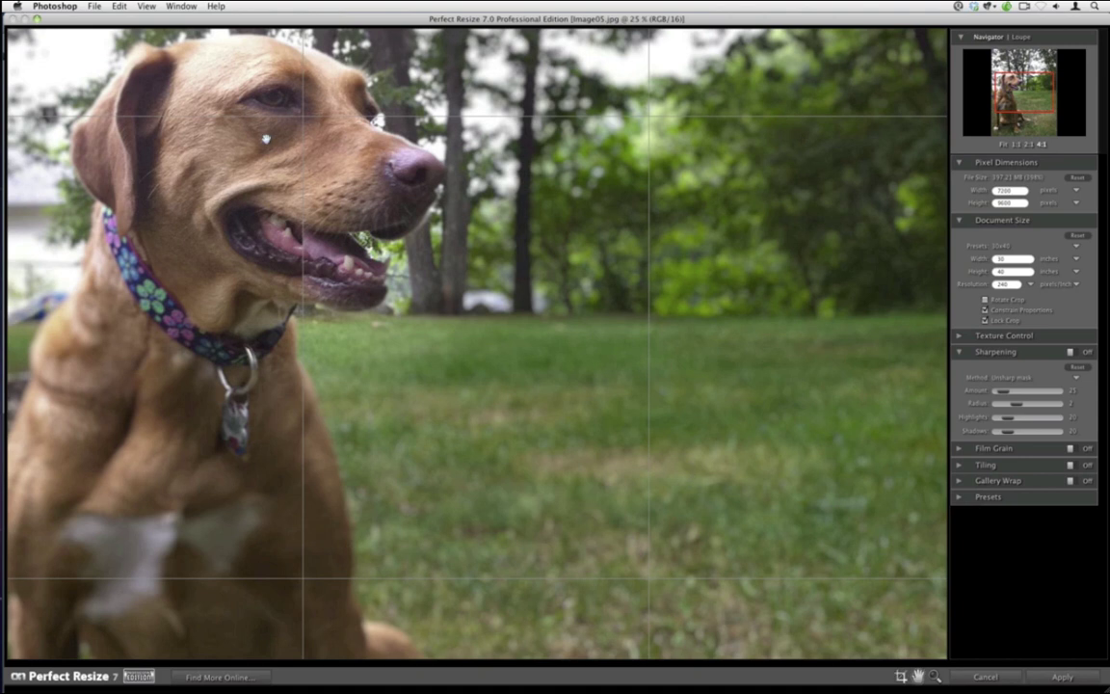
pyautogui.press('super+0')
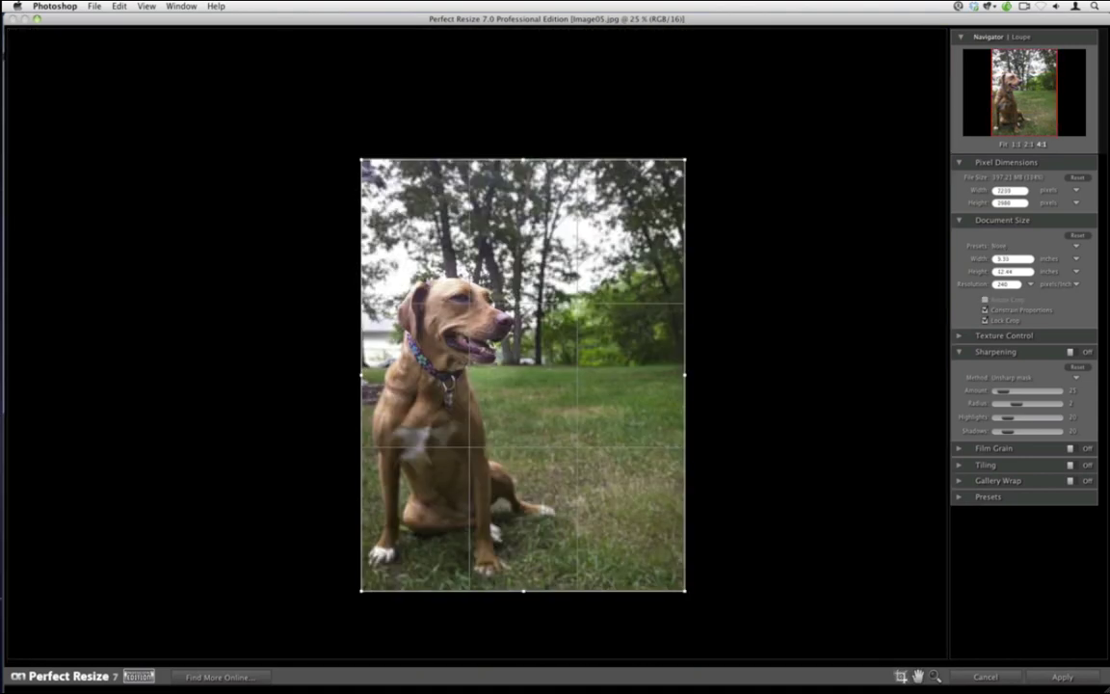
pyautogui.press('super+equal')
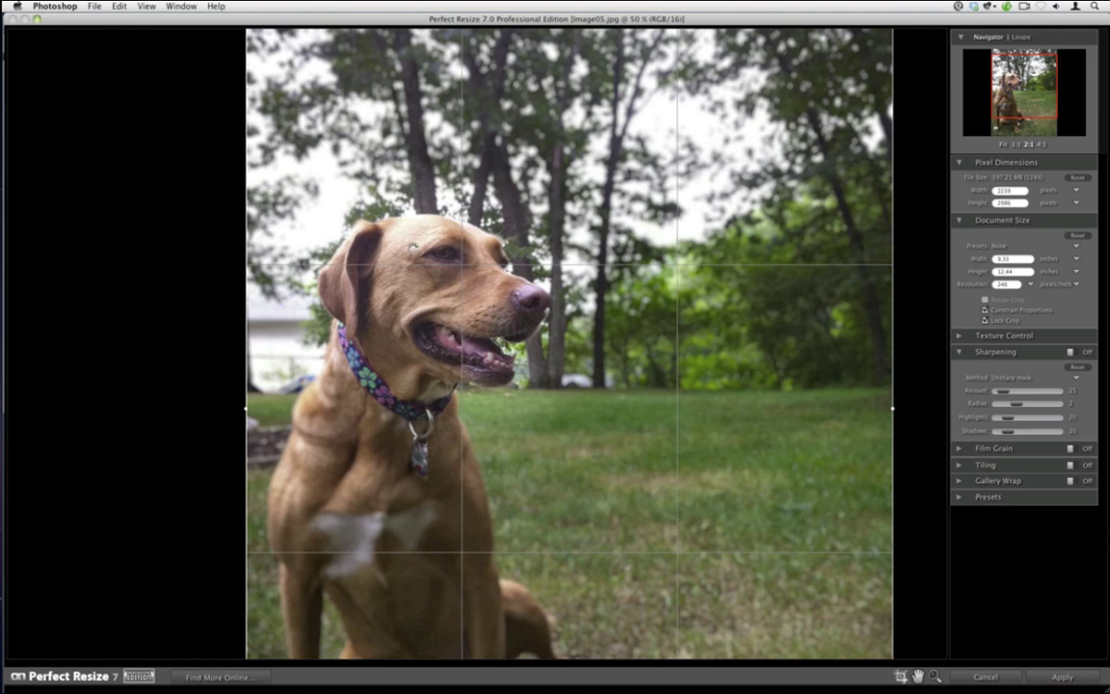
# Step: View the photo at 1:1 and apply the Photographic 11x14 crop preset
pyautogui.click(417, 157)
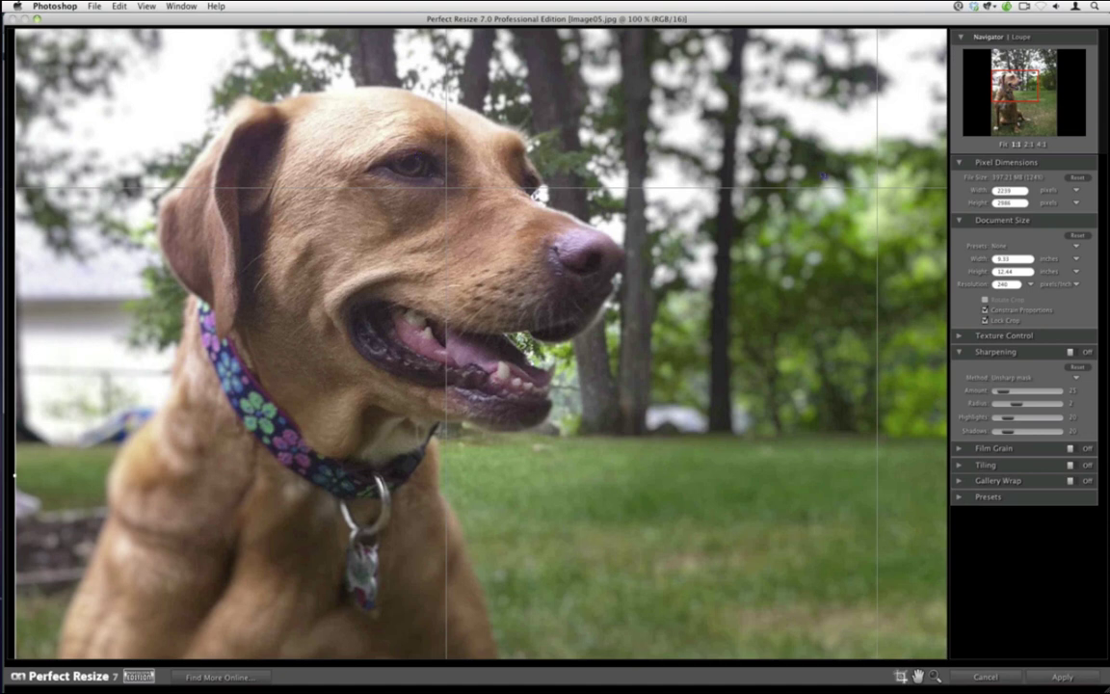
pyautogui.click(994, 243)
pyautogui.moveTo(1012, 263)
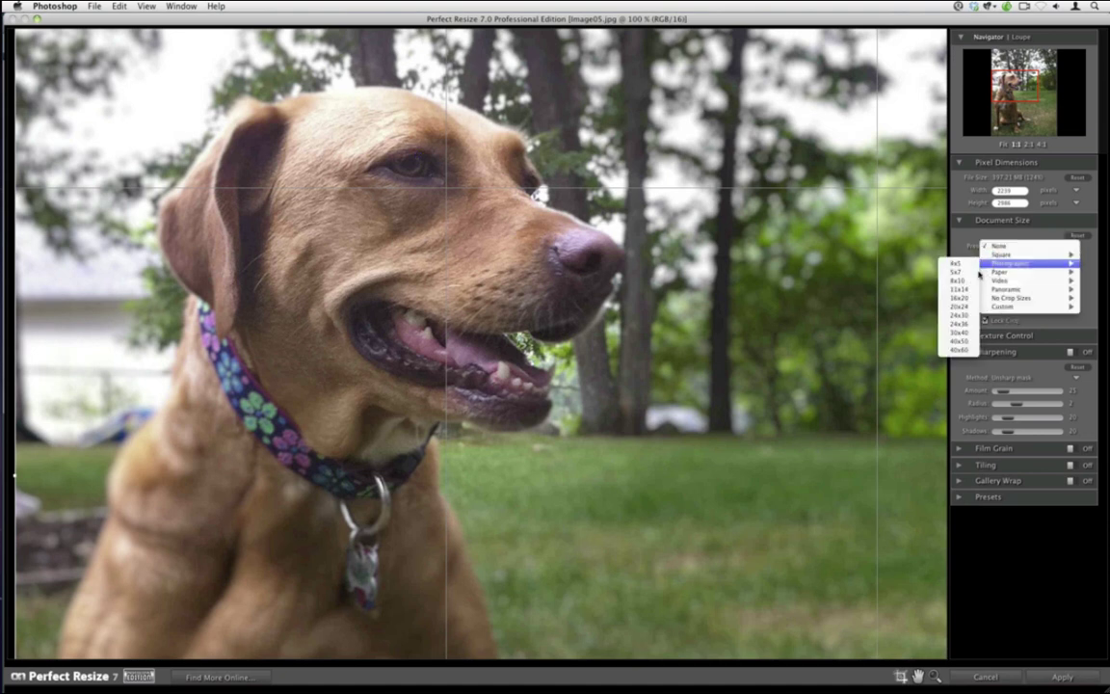
pyautogui.click(968, 291)
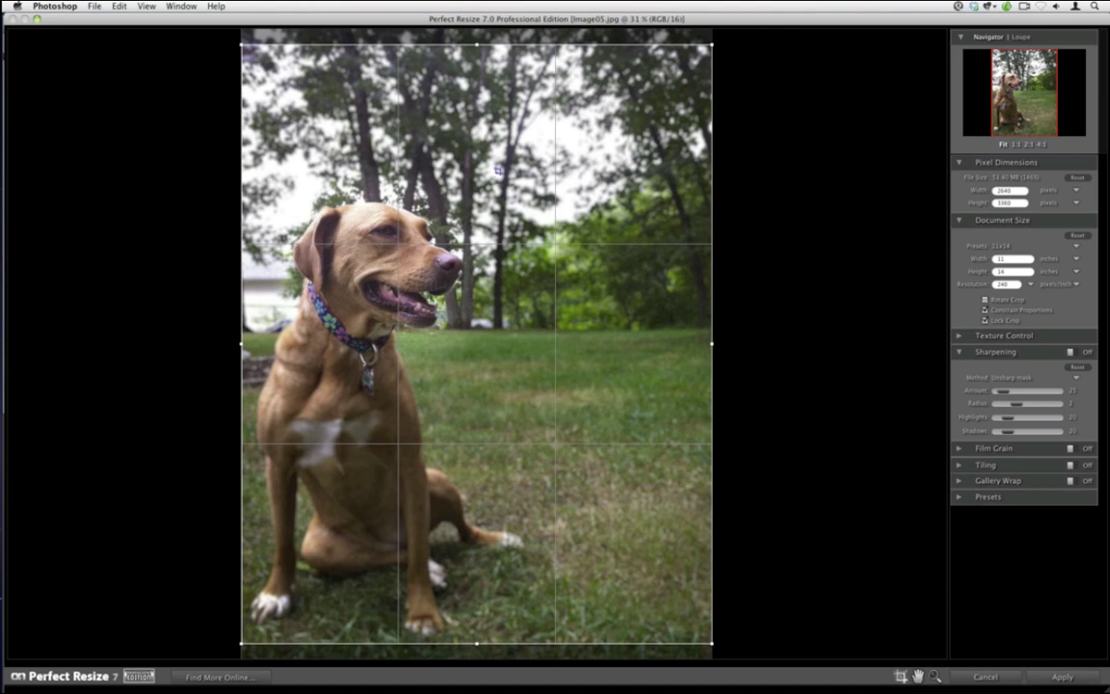
# Step: Reposition the crop, then draw a tighter custom box around the dog, 669 × 852 pixels
pyautogui.moveTo(482, 165); pyautogui.dragTo(482, 173)
pyautogui.moveTo(477, 346)
pyautogui.mouseDown()
pyautogui.moveTo(477, 331)
pyautogui.moveTo(477, 359)
pyautogui.mouseUp()
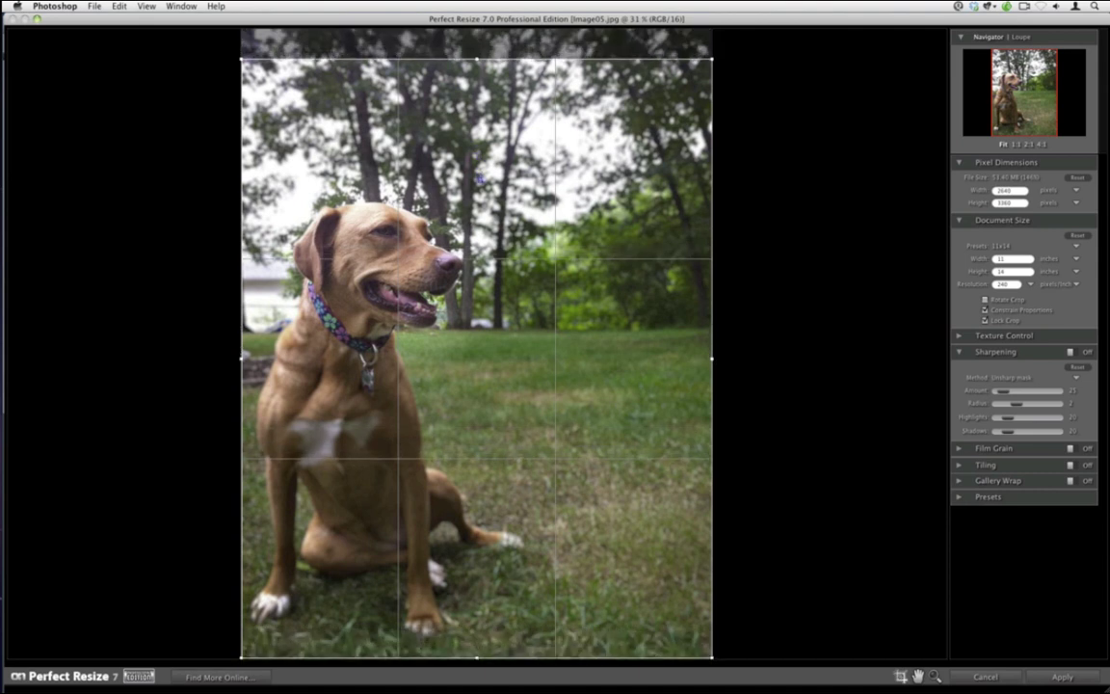
pyautogui.moveTo(480, 179); pyautogui.dragTo(444, 286)
pyautogui.moveTo(519, 339); pyautogui.dragTo(713, 597)
pyautogui.moveTo(660, 563); pyautogui.dragTo(666, 646)
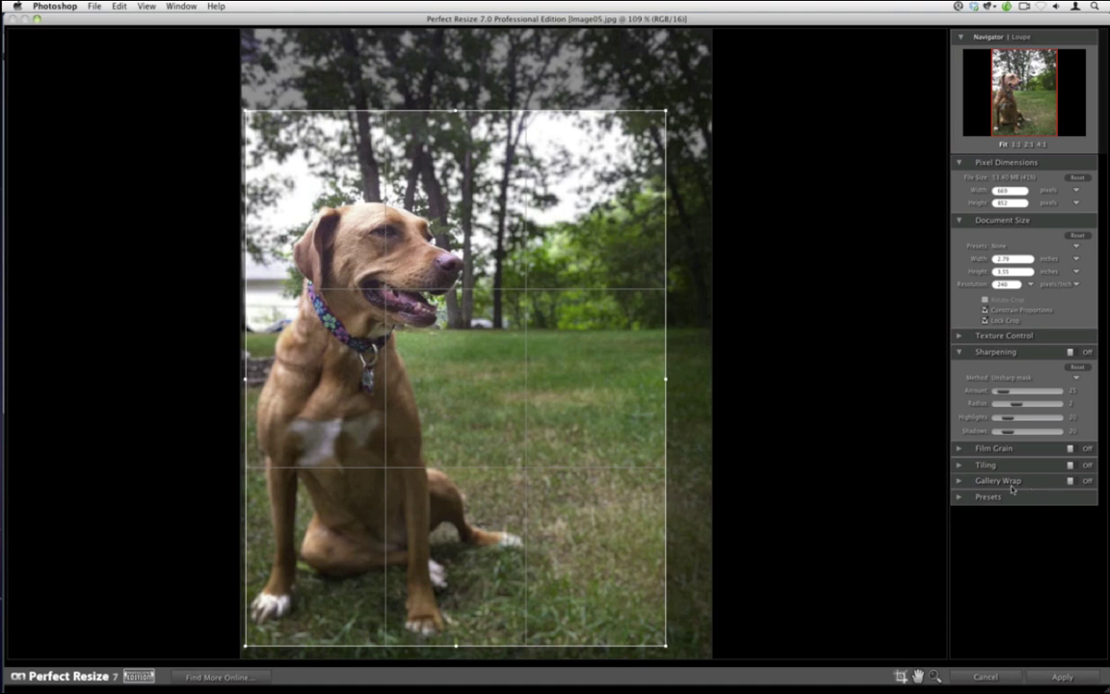
# Step: Enable a 2-inch Reflect Gallery Wrap and set the Photographic 24x36 size (5760 × 8640 px)
pyautogui.click(1071, 483)
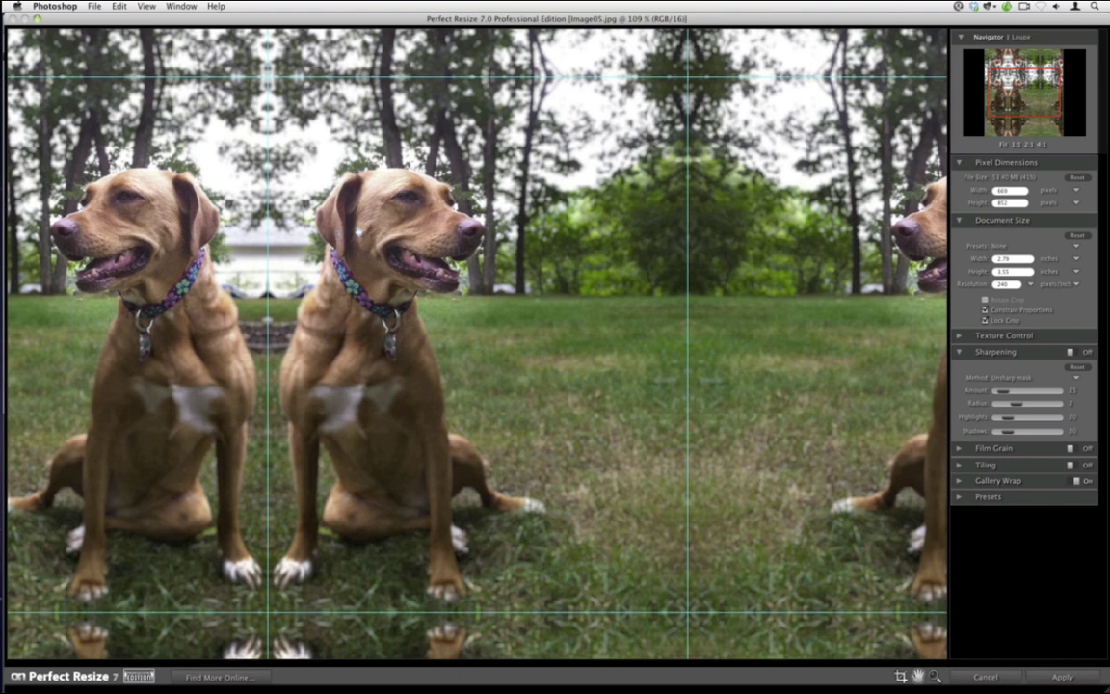
pyautogui.click(959, 480)
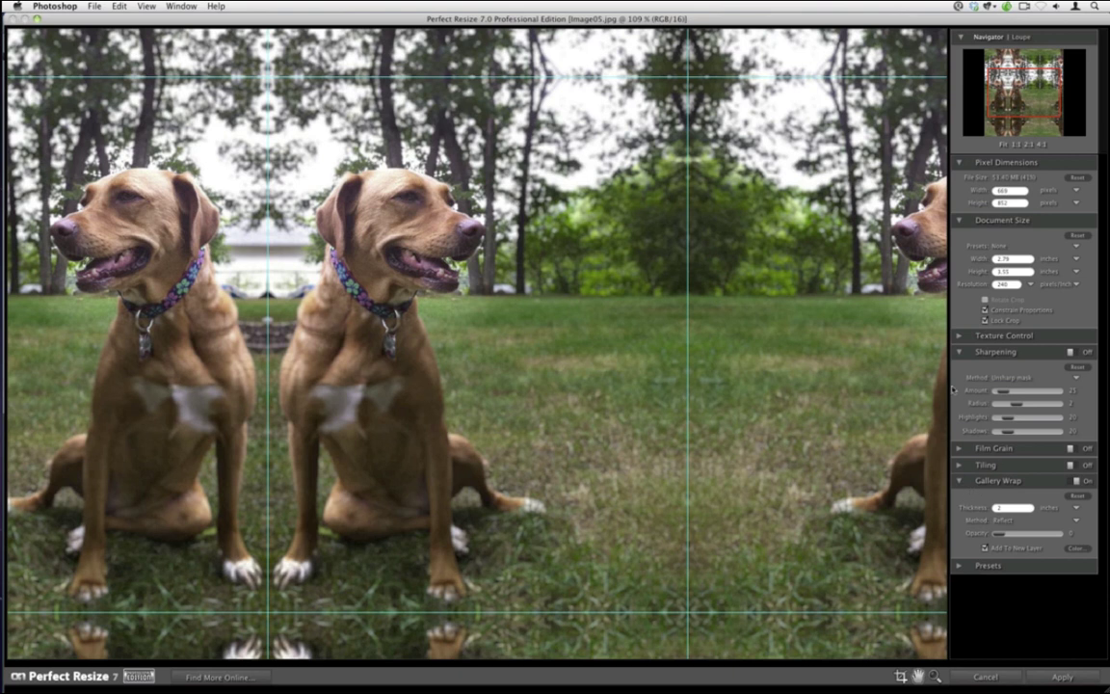
pyautogui.click(995, 246)
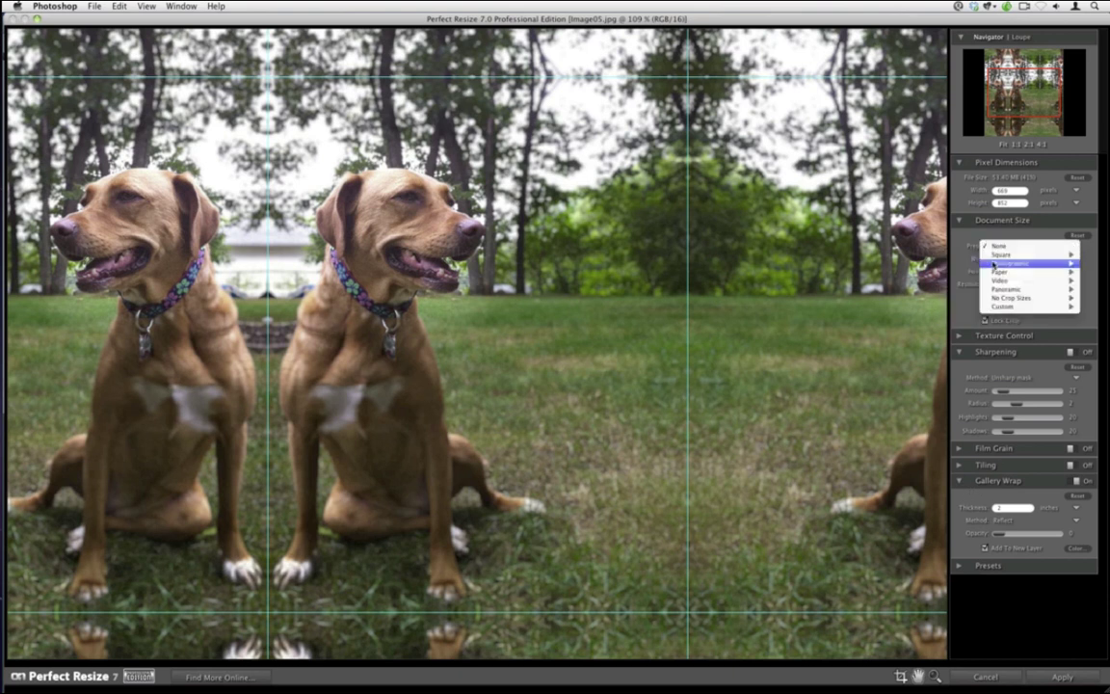
pyautogui.moveTo(1002, 263)
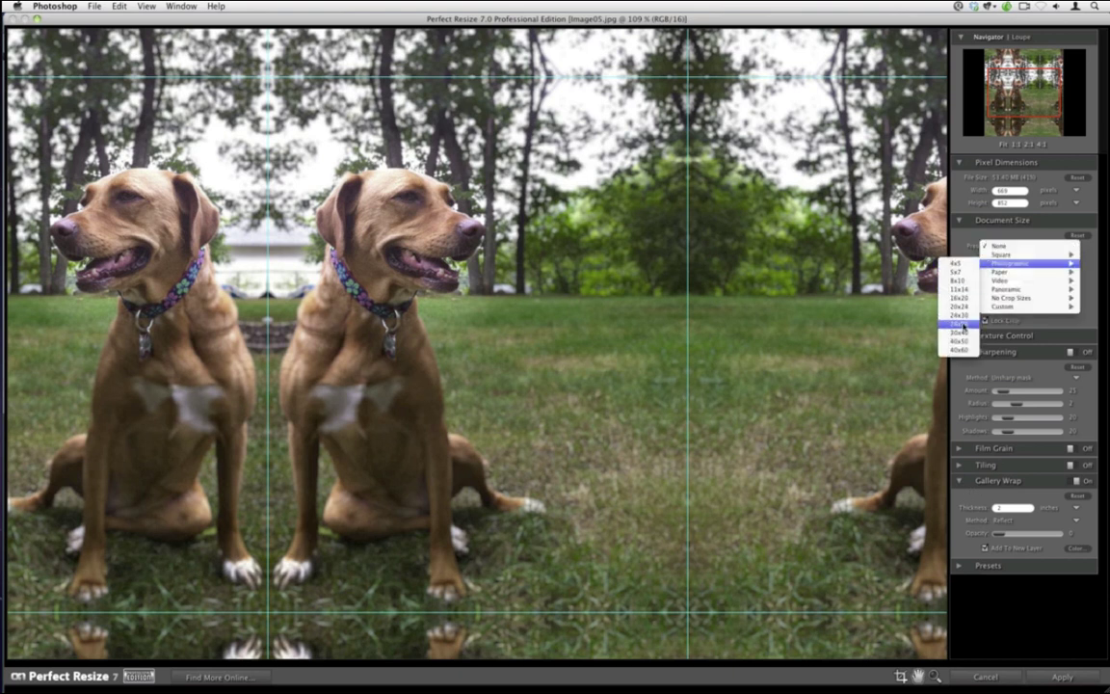
pyautogui.click(961, 324)
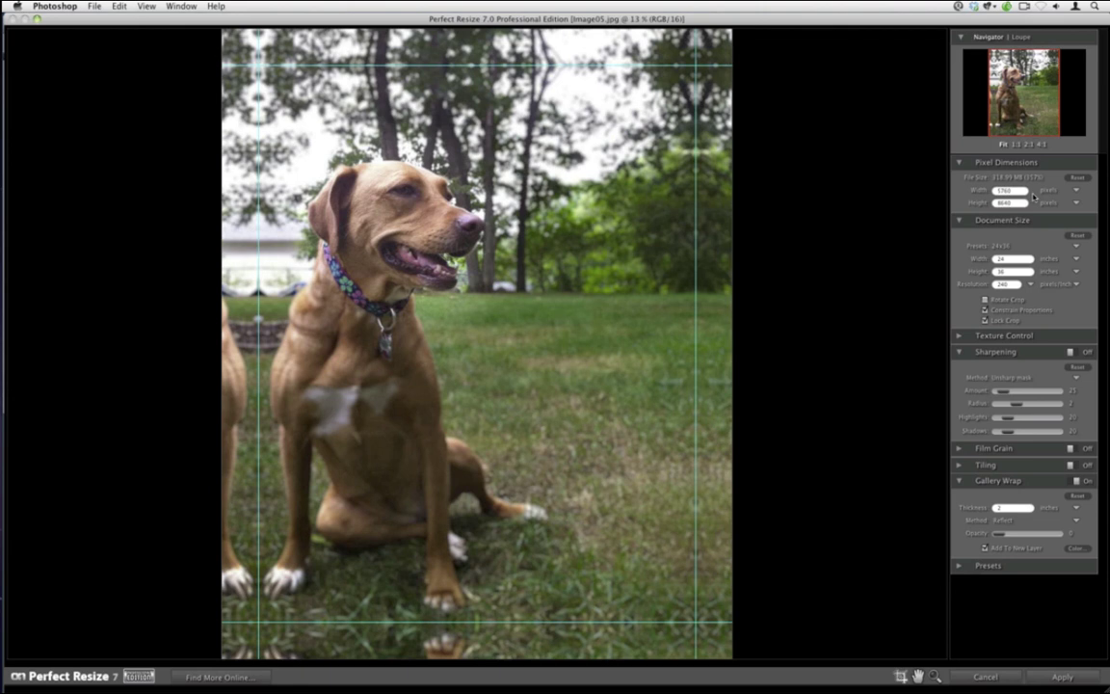
# Step: Discard the 24x36 gallery-wrap setup, keep 7.52 × 10.07 inches, enable sharpening and view at 1:1
pyautogui.click(980, 676)
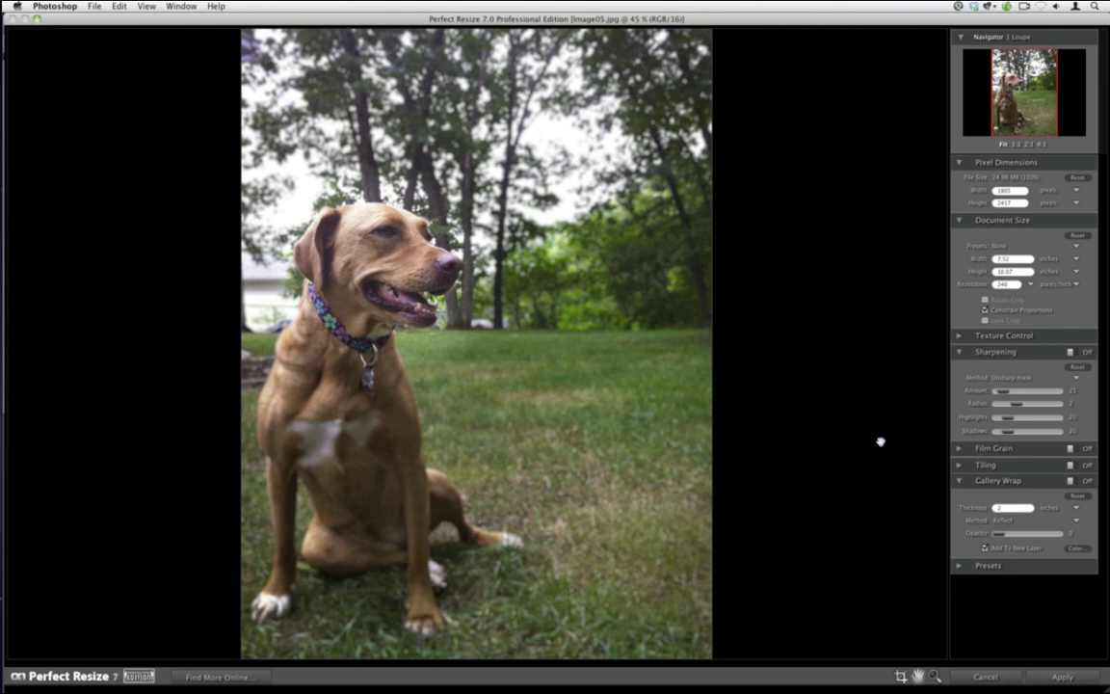
pyautogui.click(973, 357)
pyautogui.click(1016, 144)
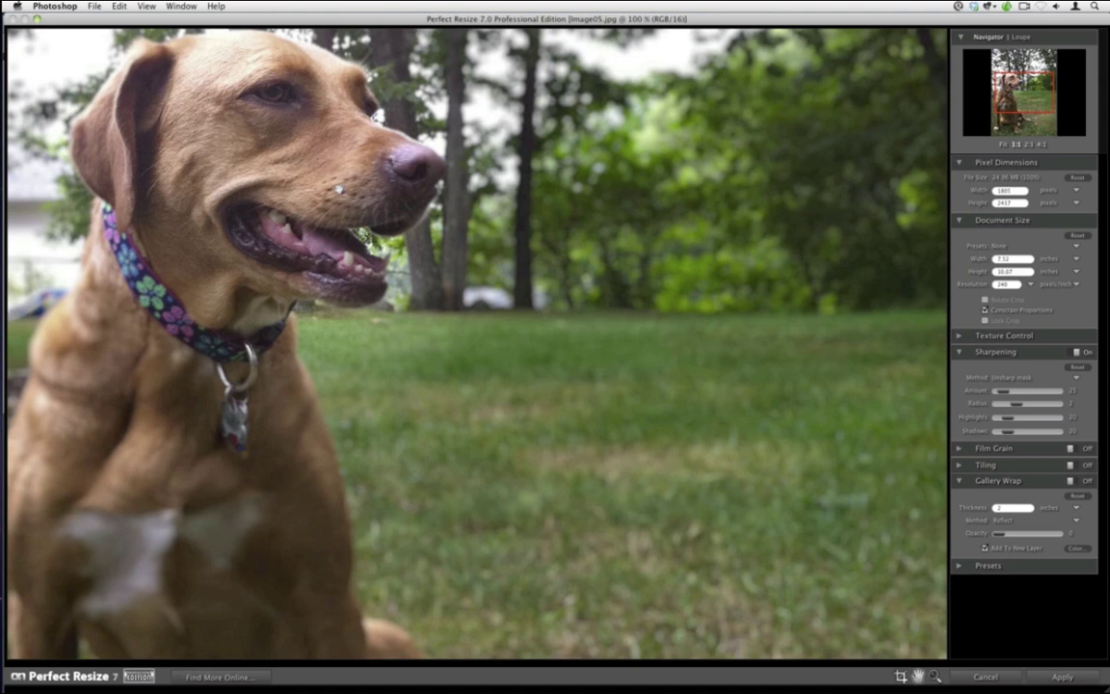
# Step: Set the sharpening method to Progressive after briefly trying High Pass
pyautogui.click(1029, 377)
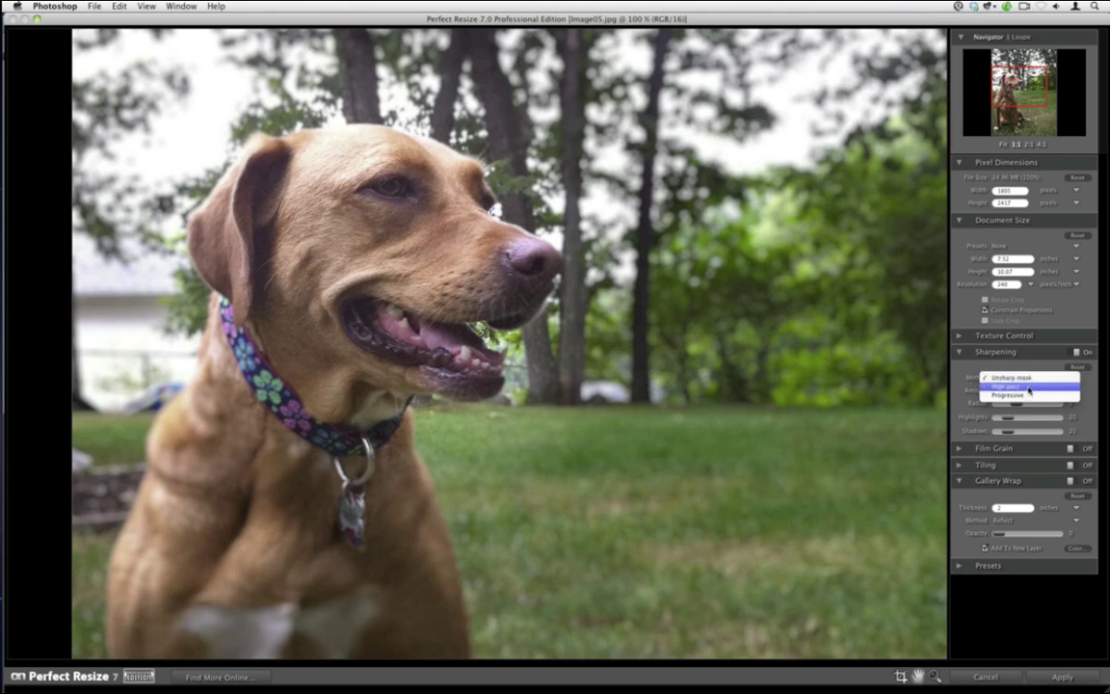
pyautogui.click(1028, 389)
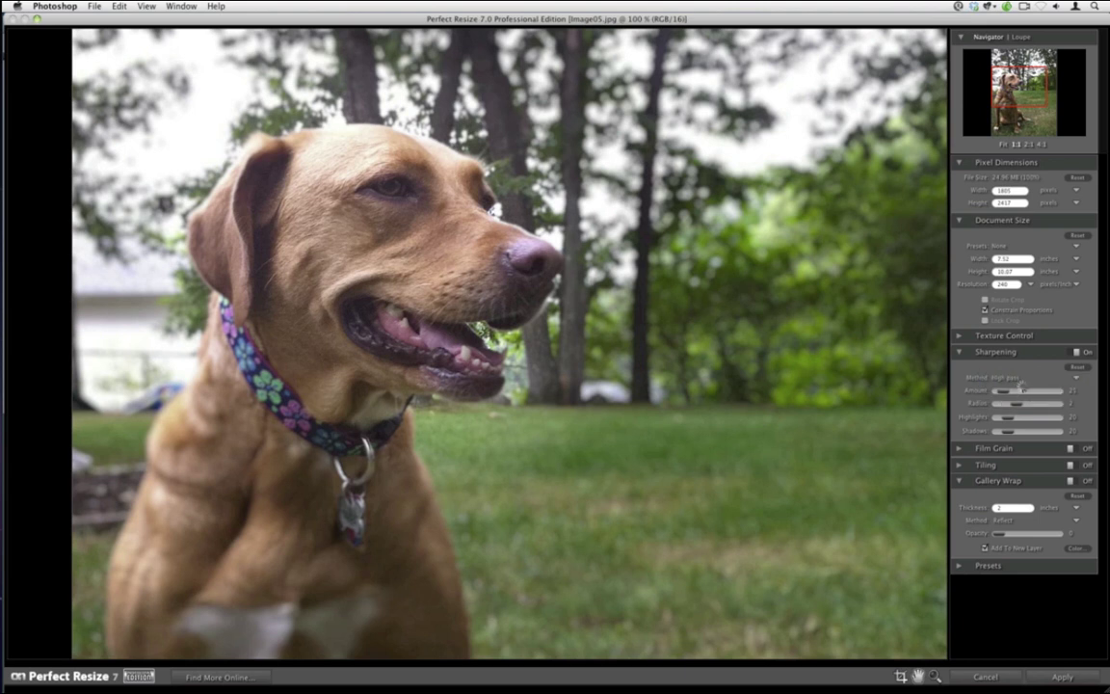
pyautogui.click(1018, 379)
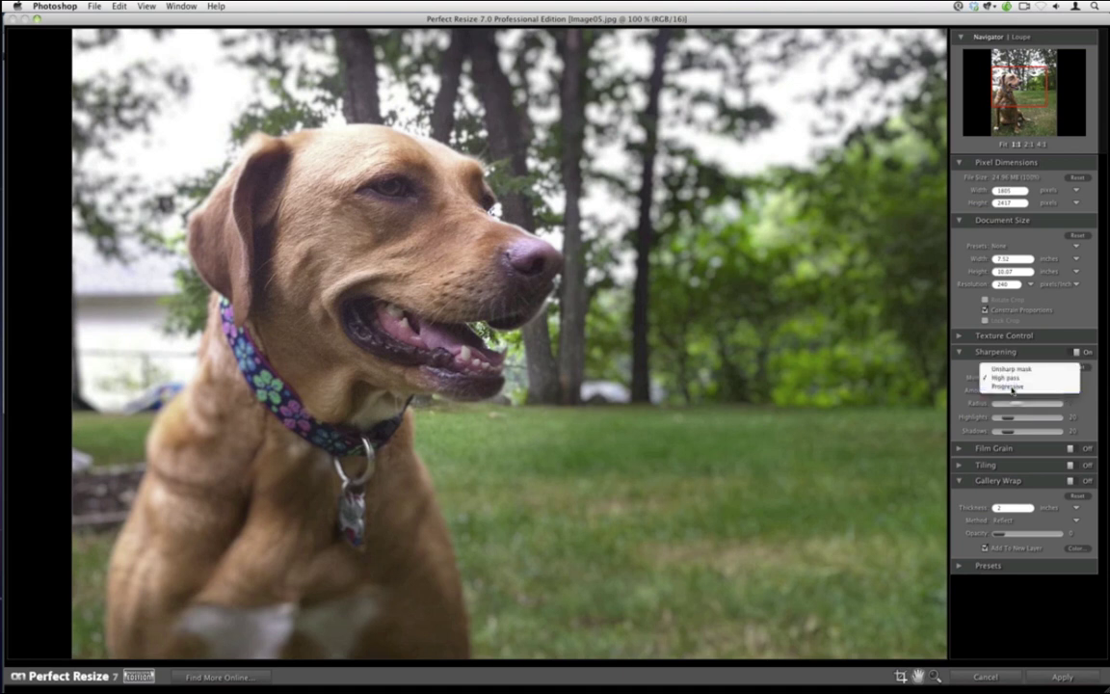
pyautogui.click(1012, 387)
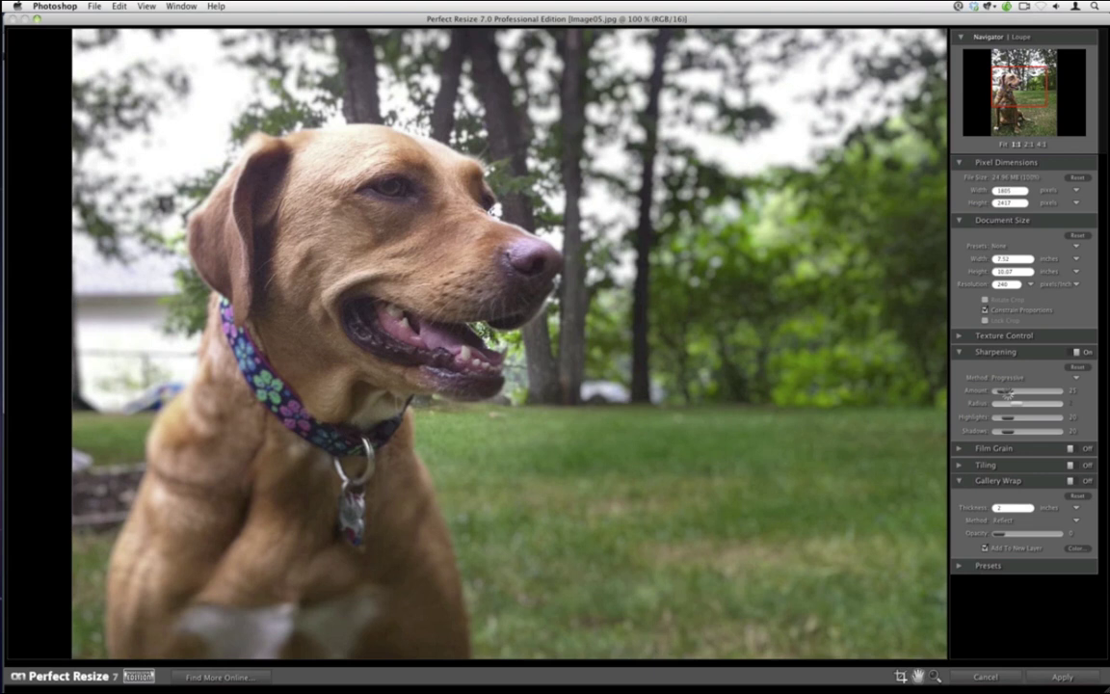
# Step: Raise the sharpening amount through 47 and 118 to 171, then lower it to about 93
pyautogui.moveTo(1006, 393); pyautogui.dragTo(1011, 392)
pyautogui.moveTo(1026, 395); pyautogui.dragTo(1034, 398)
pyautogui.click(1052, 390)
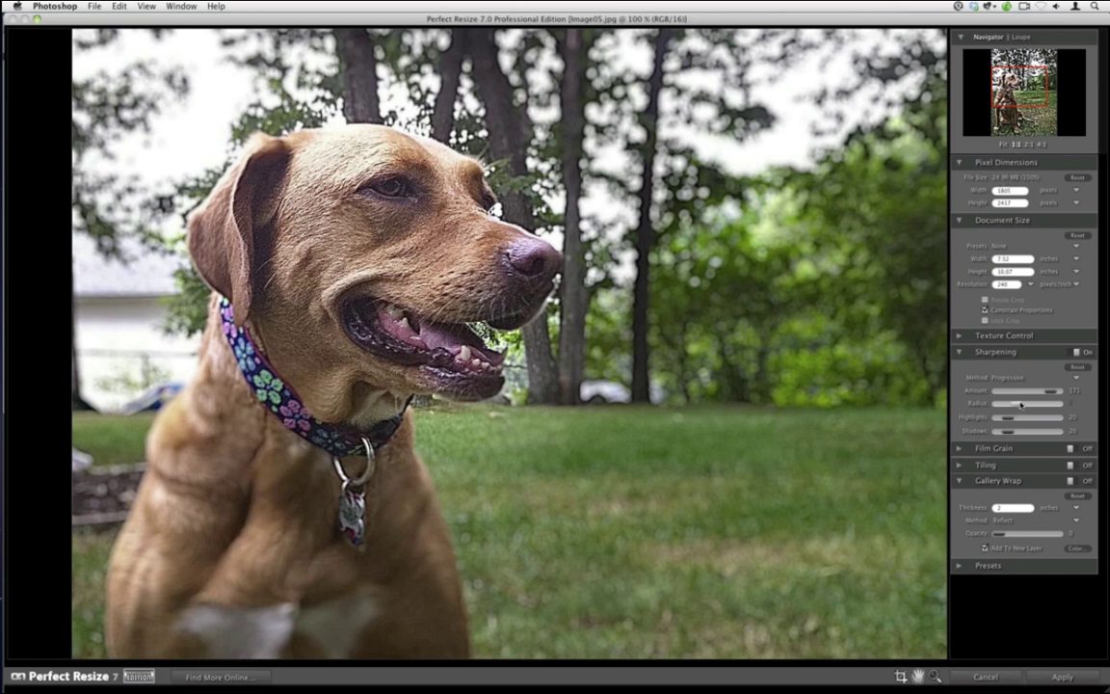
pyautogui.moveTo(1050, 390); pyautogui.dragTo(1014, 393)
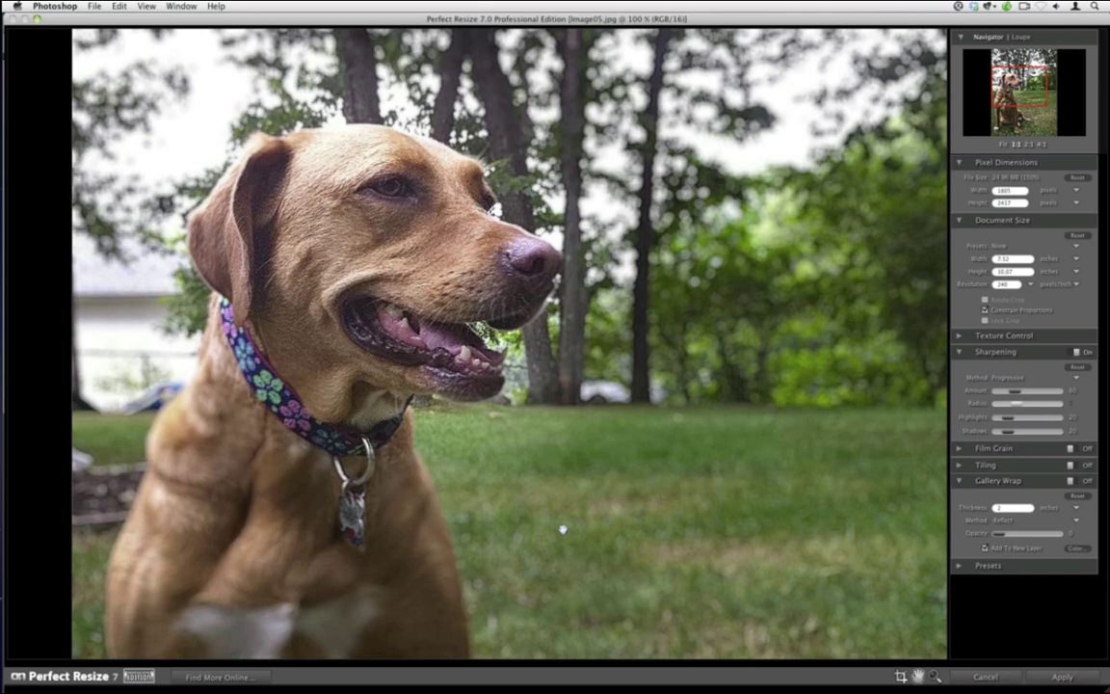
# Step: Cancel Perfect Resize and close Image05.jpg without saving
pyautogui.click(963, 674)
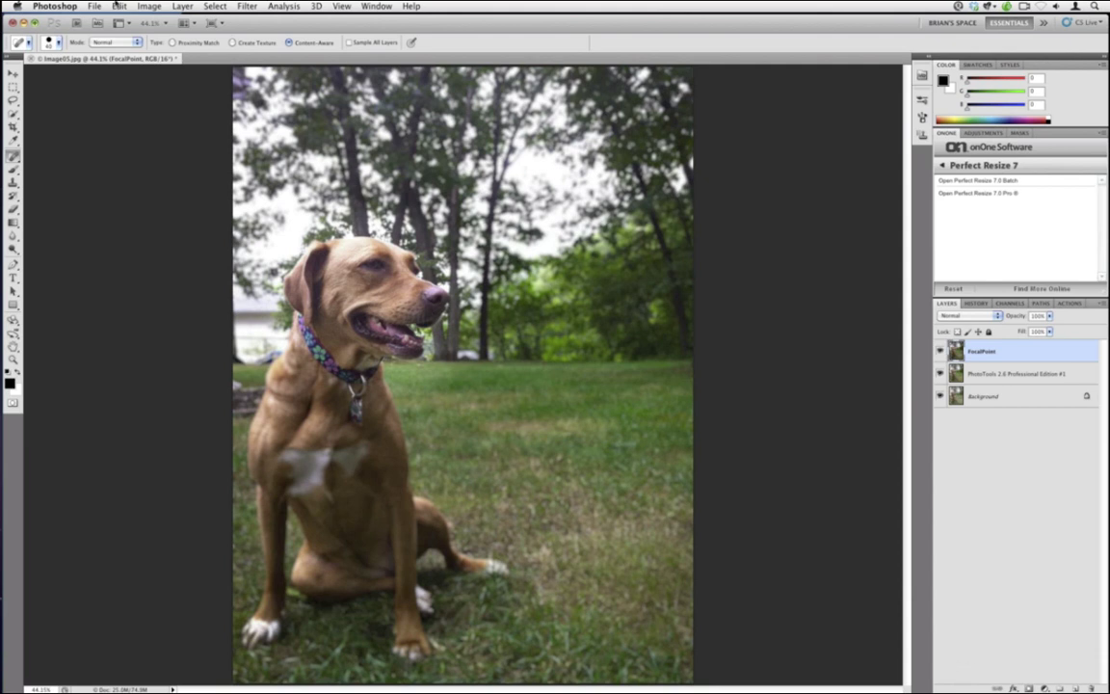
pyautogui.click(13, 22)
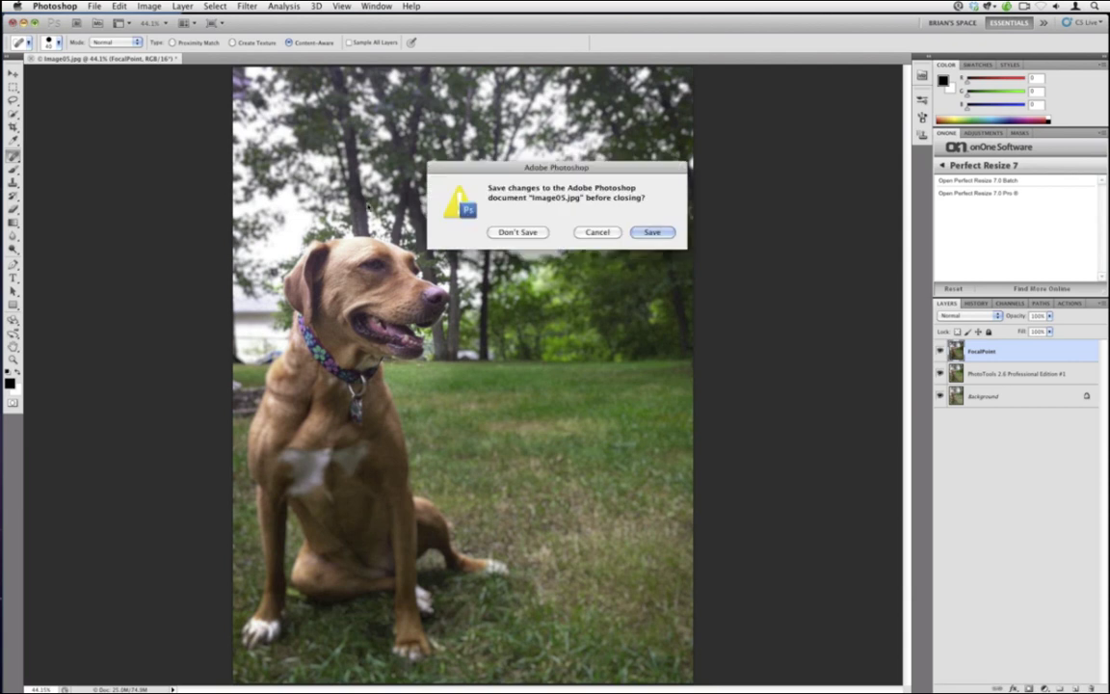
pyautogui.click(514, 231)
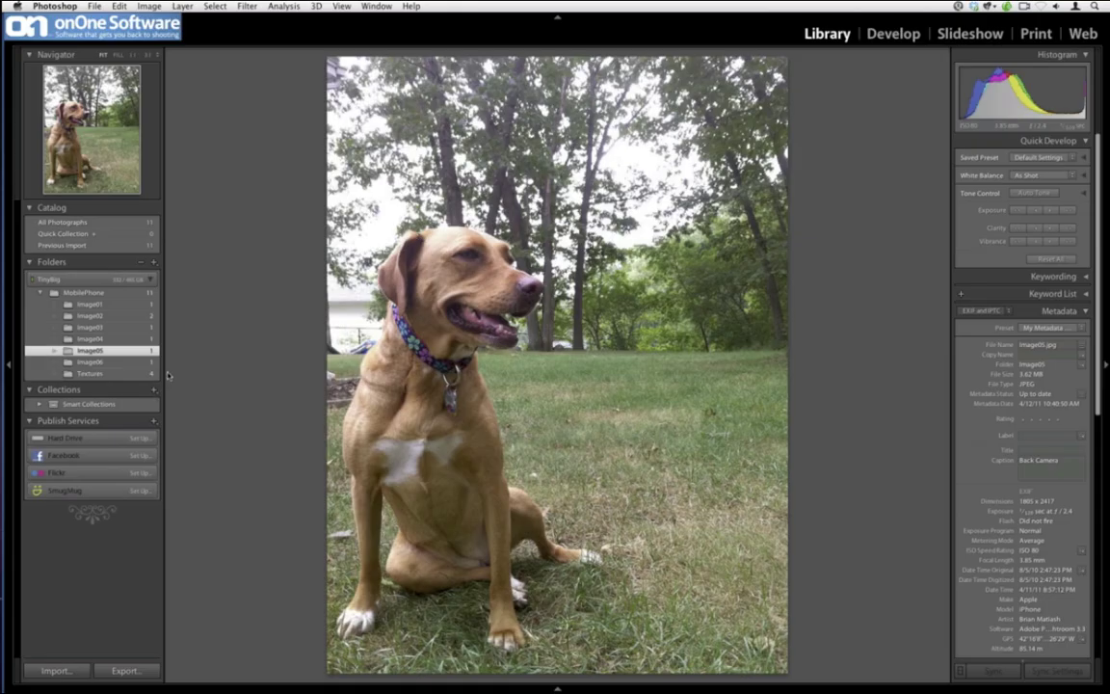
# Step: Edit a copy of the Image06 tree photo, with Lightroom adjustments, in Photoshop CS5
pyautogui.click(154, 362)
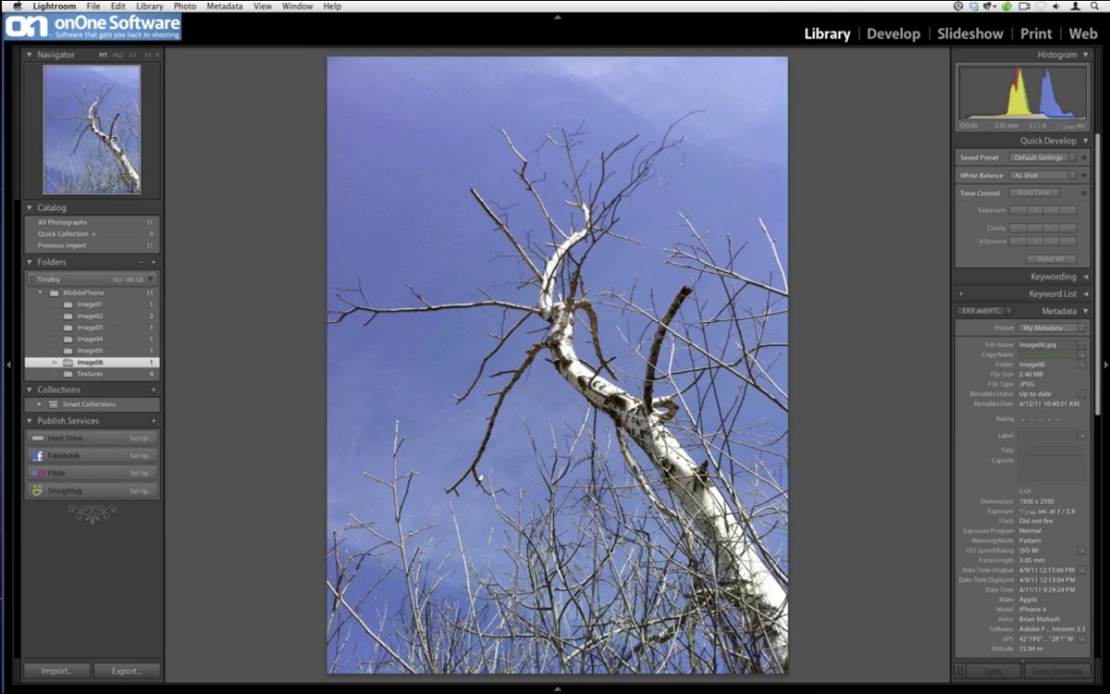
pyautogui.rightClick(675, 539)
pyautogui.moveTo(796, 474)
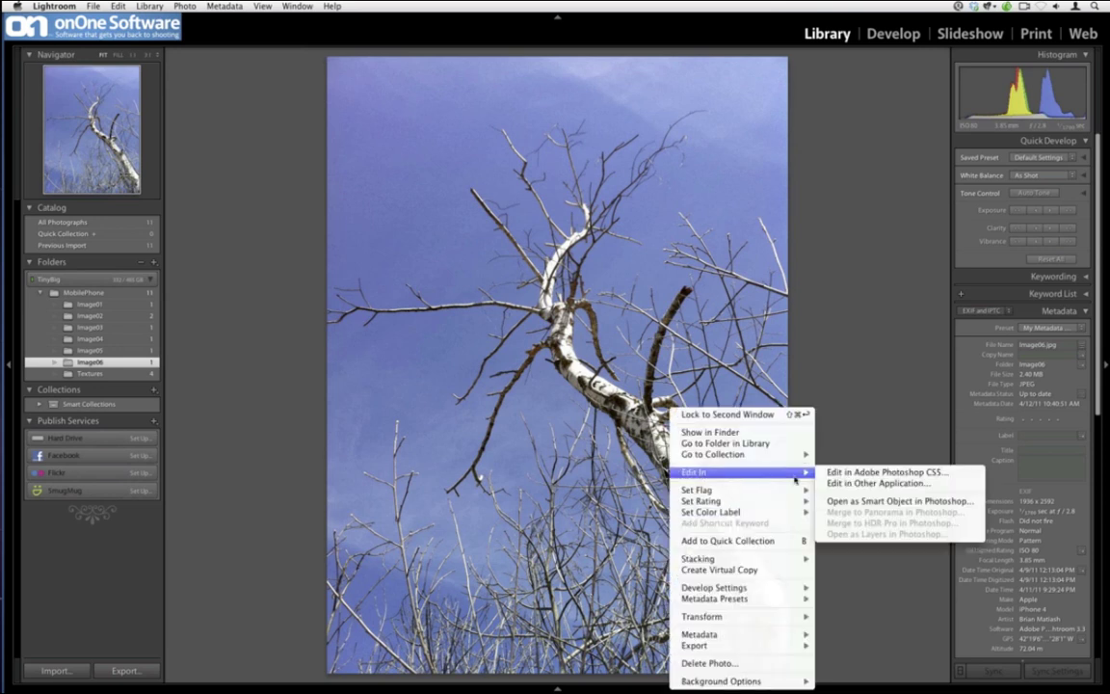
pyautogui.click(845, 472)
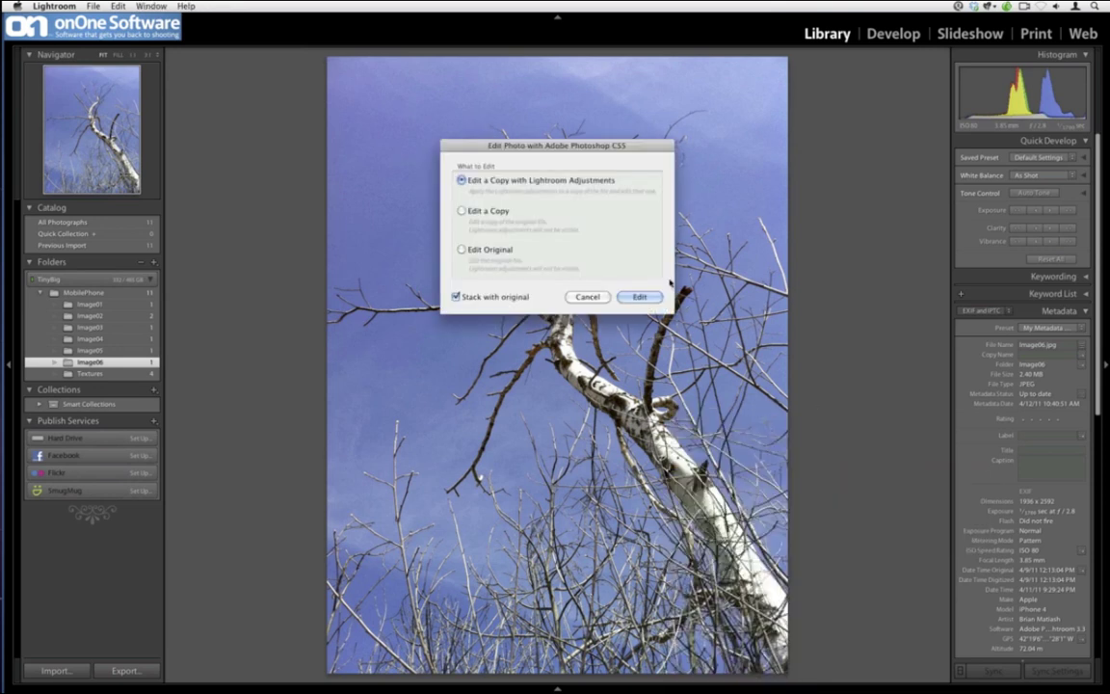
pyautogui.click(637, 295)
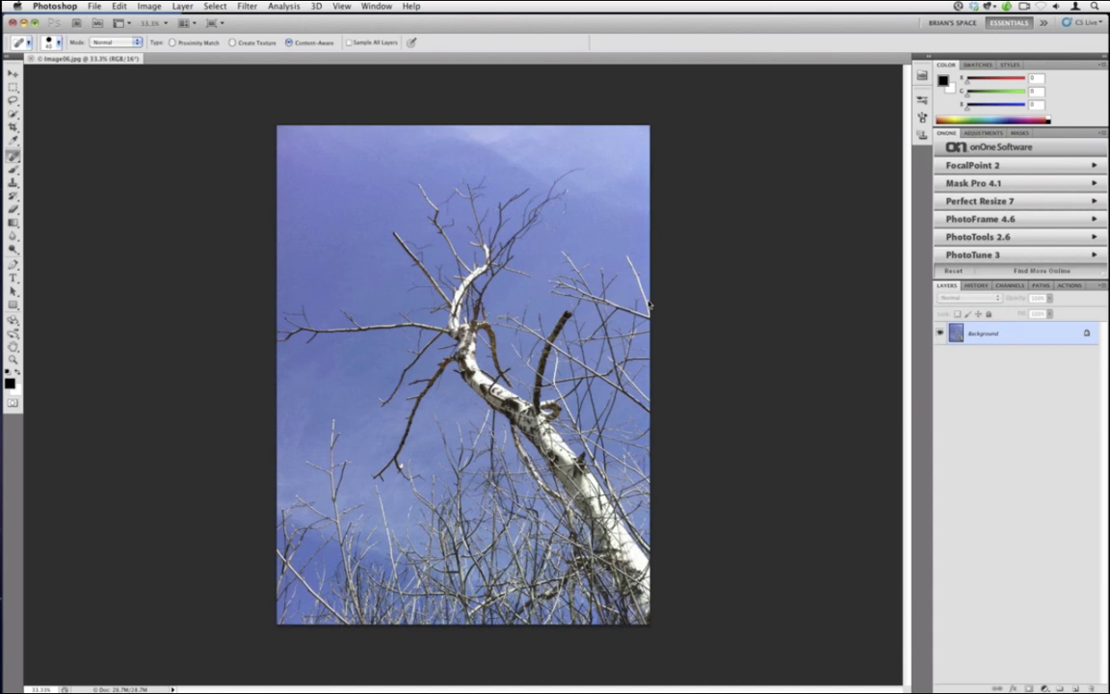
# Step: Launch PhotoTools 2.6 from the onOne panel on the tree photo
pyautogui.click(975, 237)
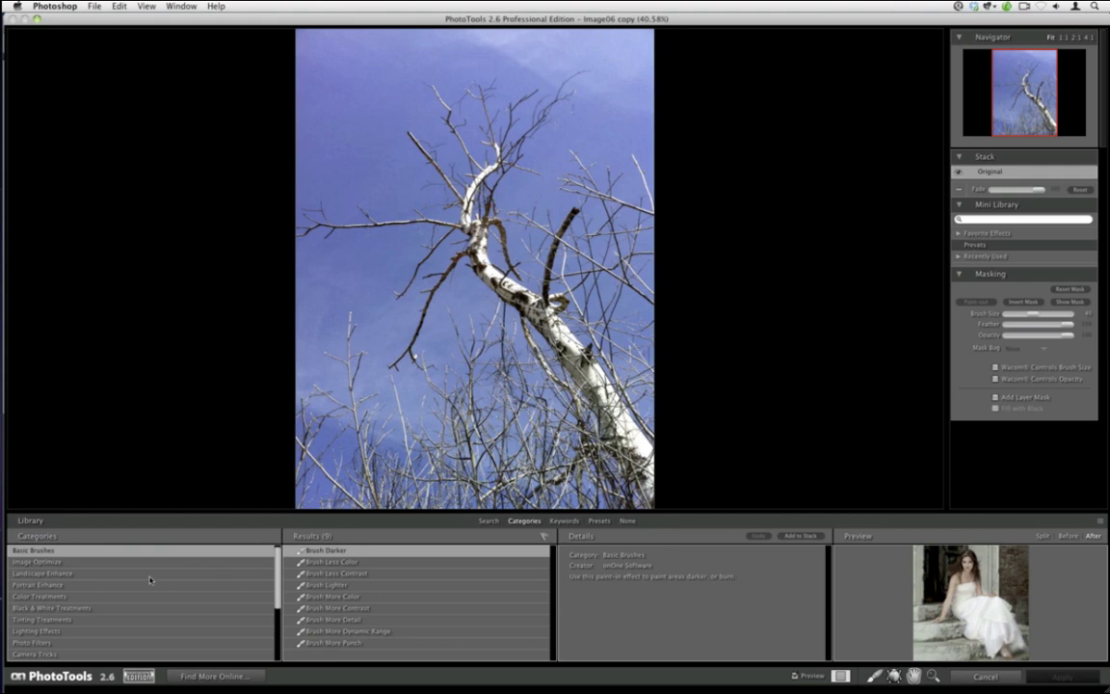
# Step: Add the MacC BW (Cool) duotone effect from Black & White Treatments
pyautogui.click(114, 608)
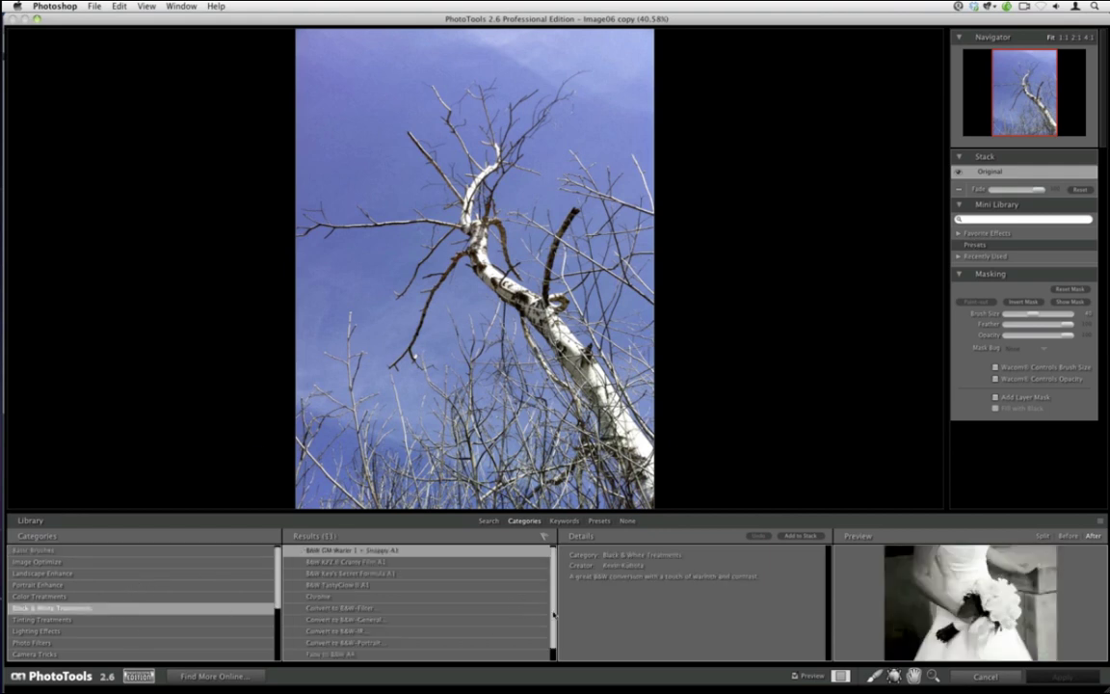
pyautogui.click(332, 663)
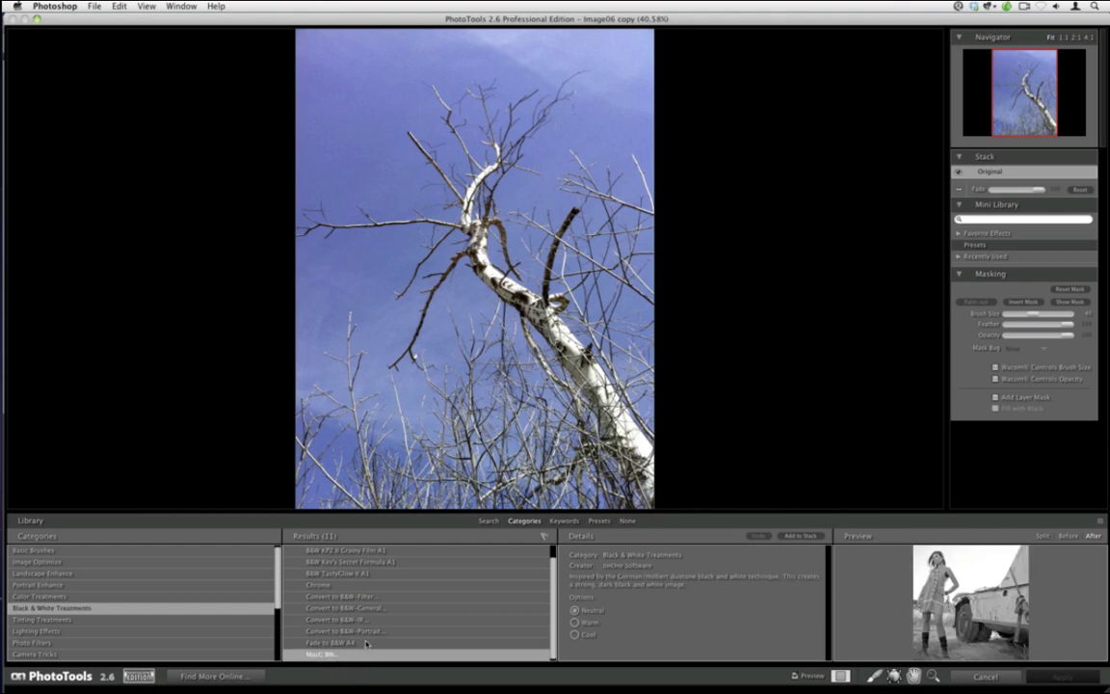
pyautogui.click(574, 634)
pyautogui.click(799, 536)
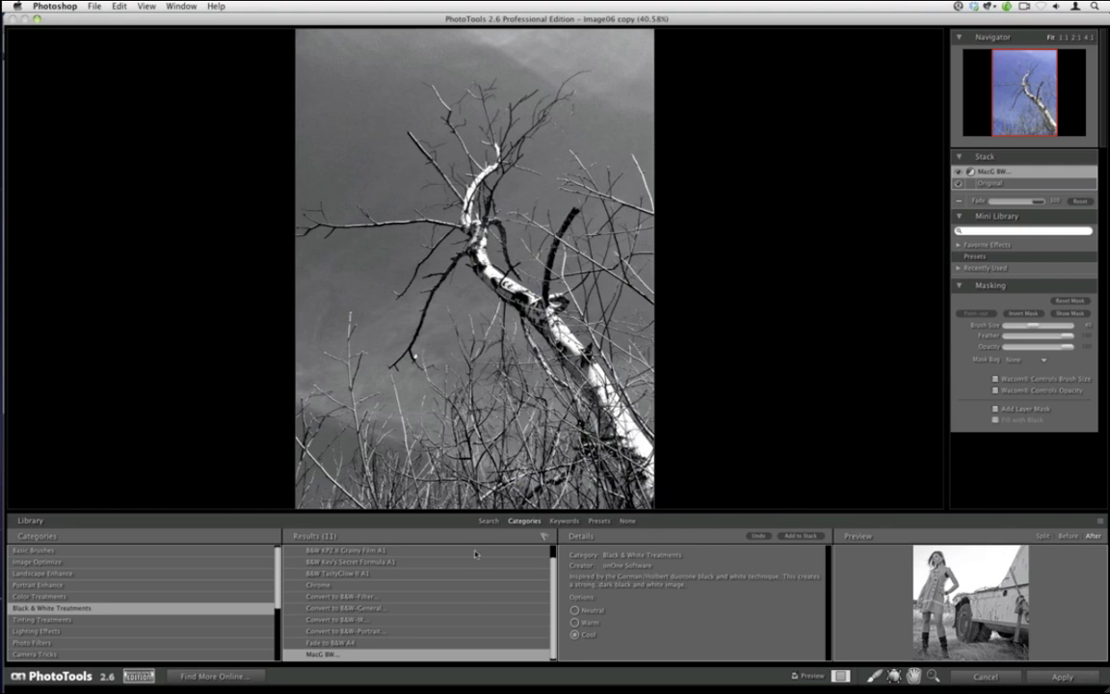
# Step: Stack Kev's Secret Formula B&W A1 on top and fade it toward neutral grey
pyautogui.scroll(1, 496, 555)
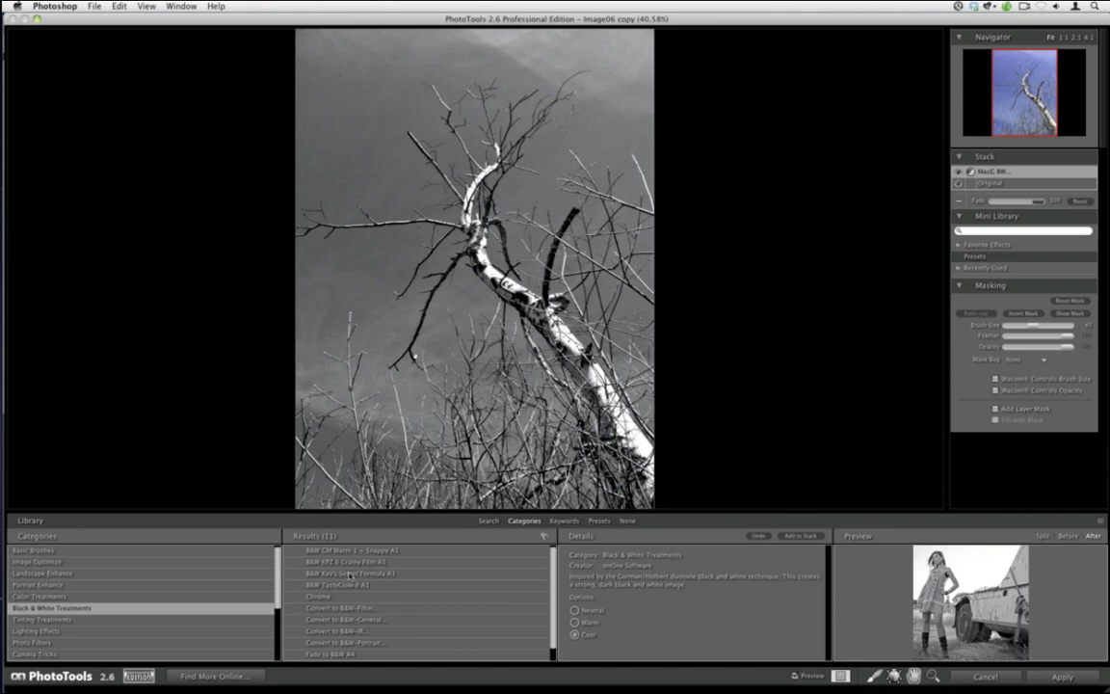
pyautogui.click(349, 575)
pyautogui.click(799, 534)
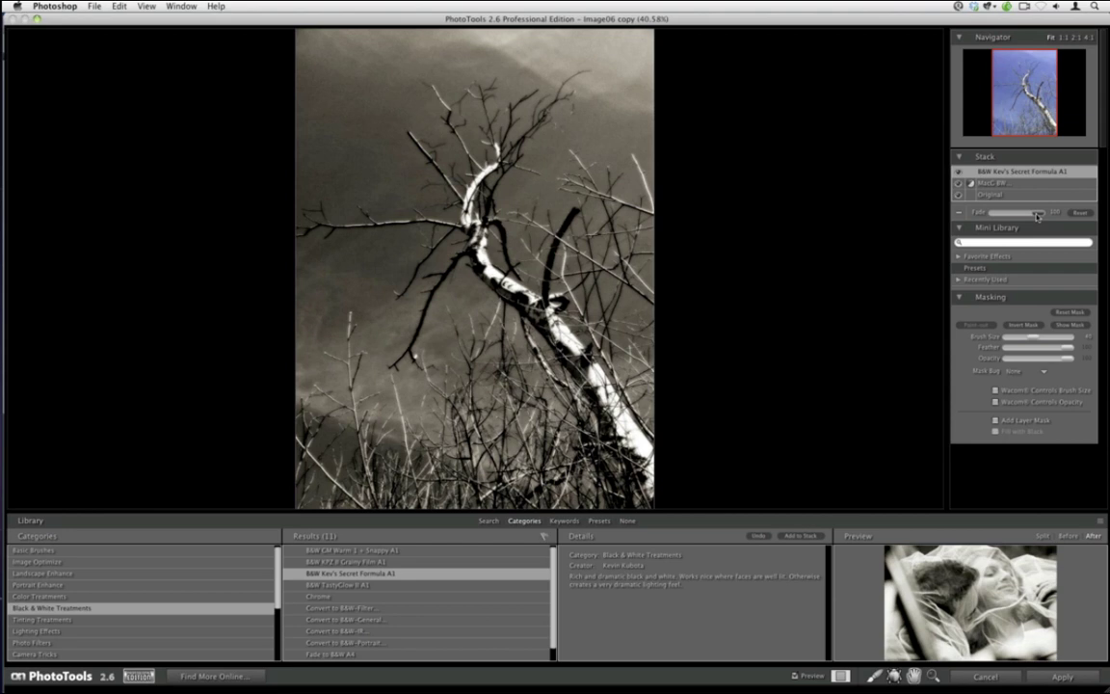
pyautogui.moveTo(1038, 216); pyautogui.dragTo(1016, 220)
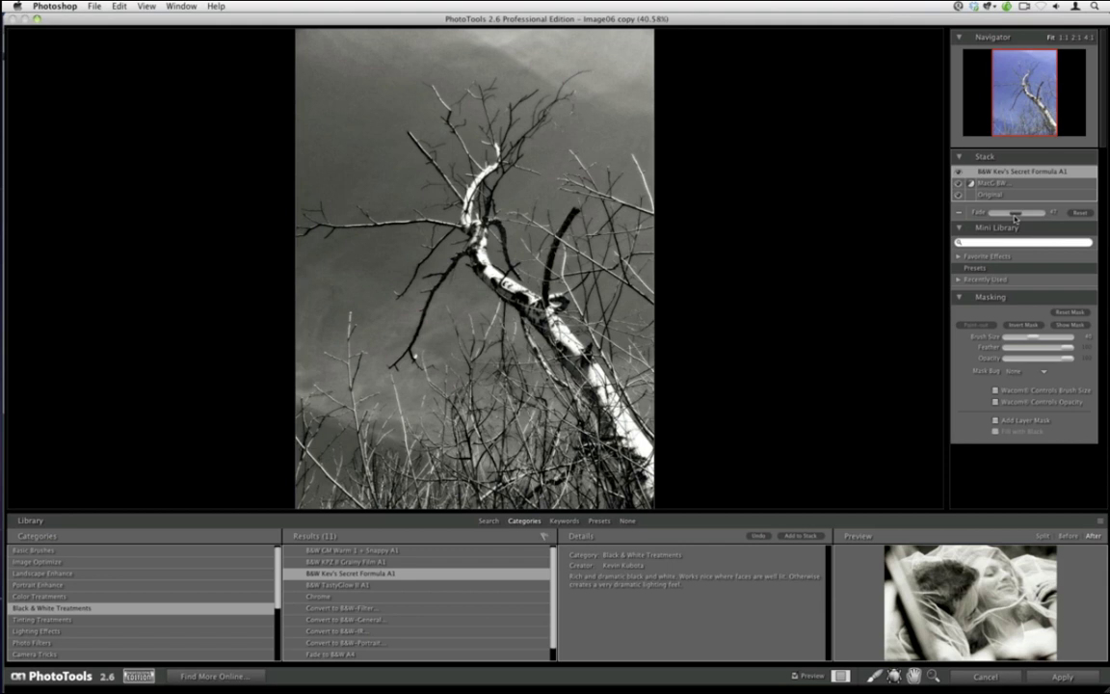
# Step: Add the Clean Whites tint, weaken it, and apply the effects back to Photoshop
pyautogui.click(87, 619)
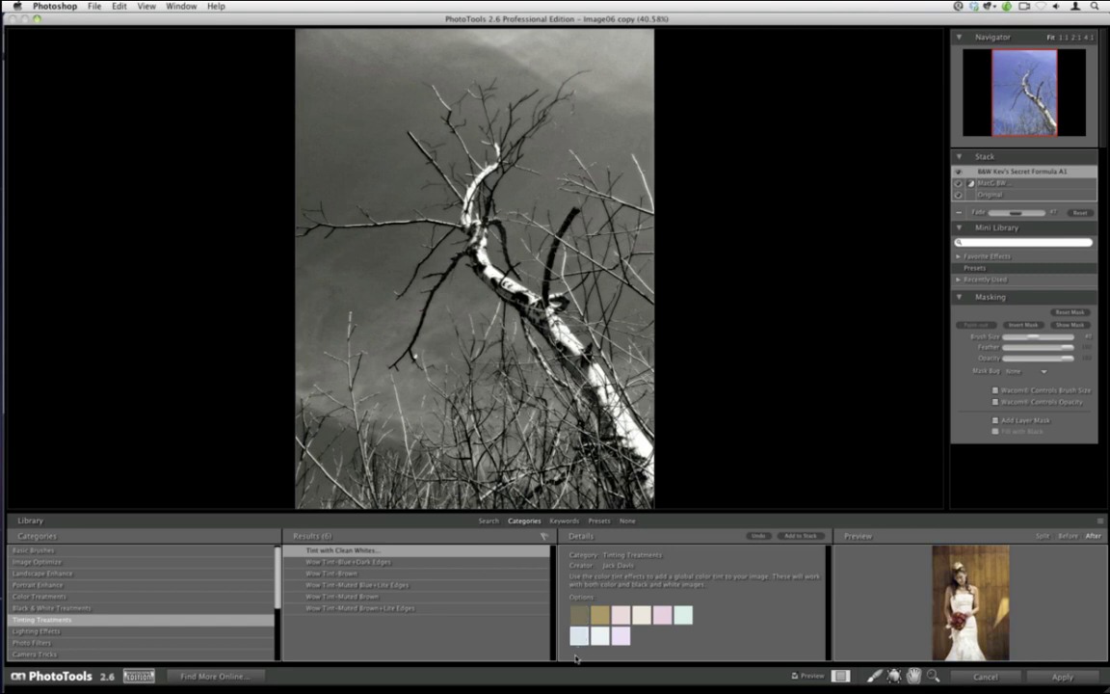
pyautogui.click(799, 534)
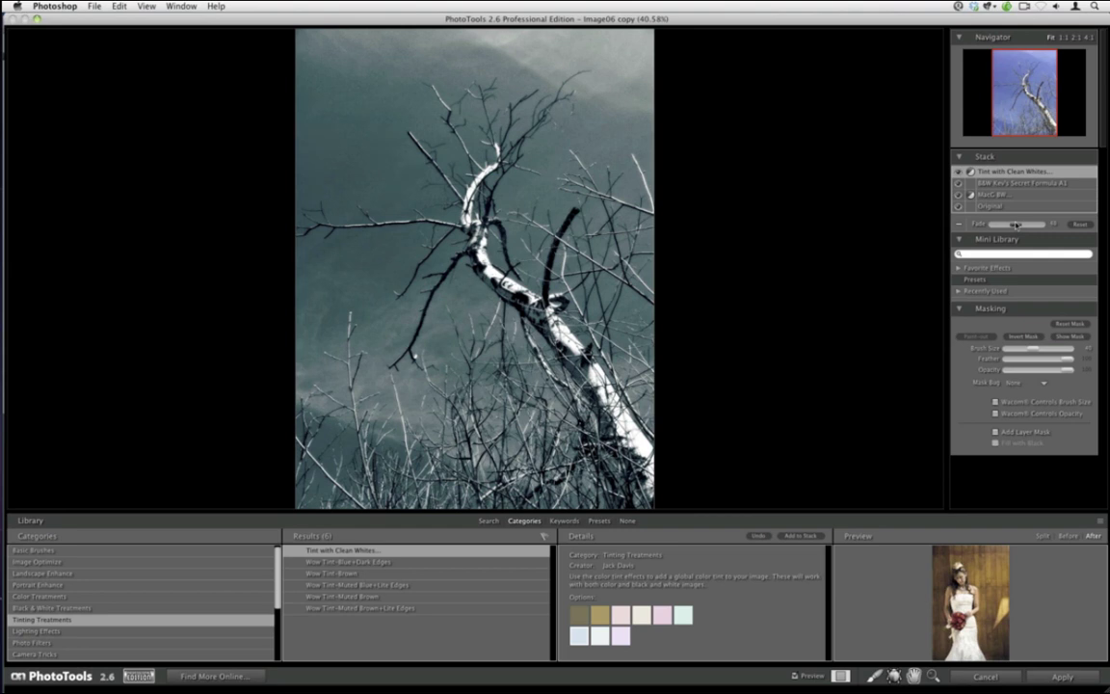
pyautogui.moveTo(1014, 225)
pyautogui.mouseDown()
pyautogui.moveTo(992, 225)
pyautogui.moveTo(1005, 224)
pyautogui.mouseUp()
pyautogui.click(1050, 676)
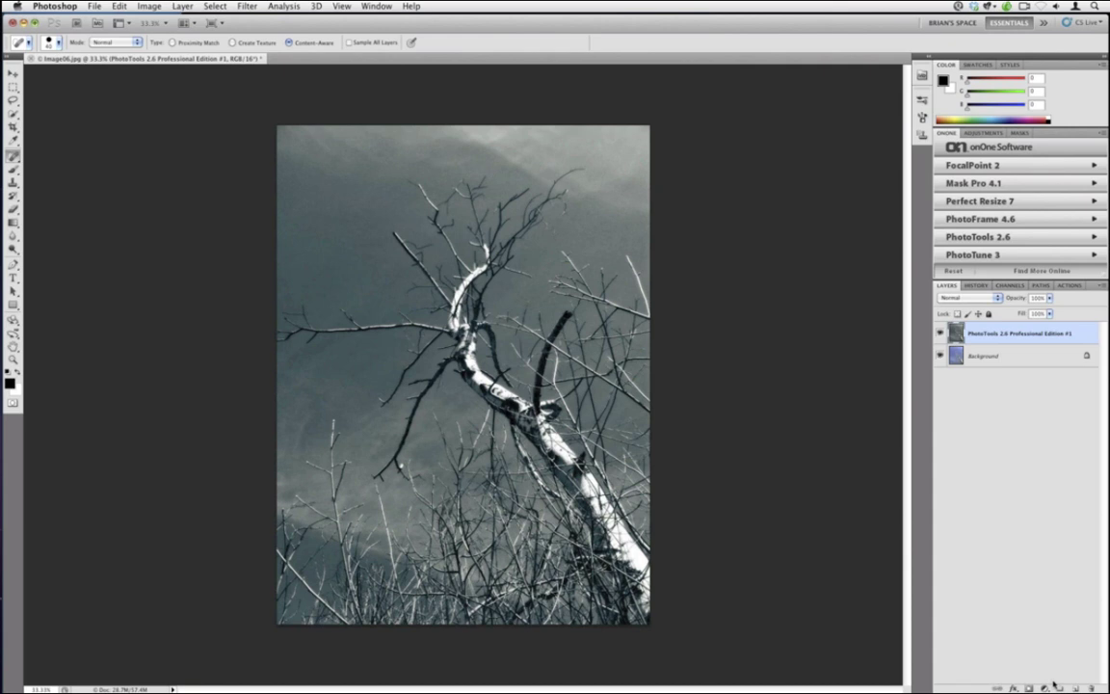
# Step: Inspect the toned tree photo's detail at 100%, panning to its left edge
pyautogui.scroll(2, 800, 156)
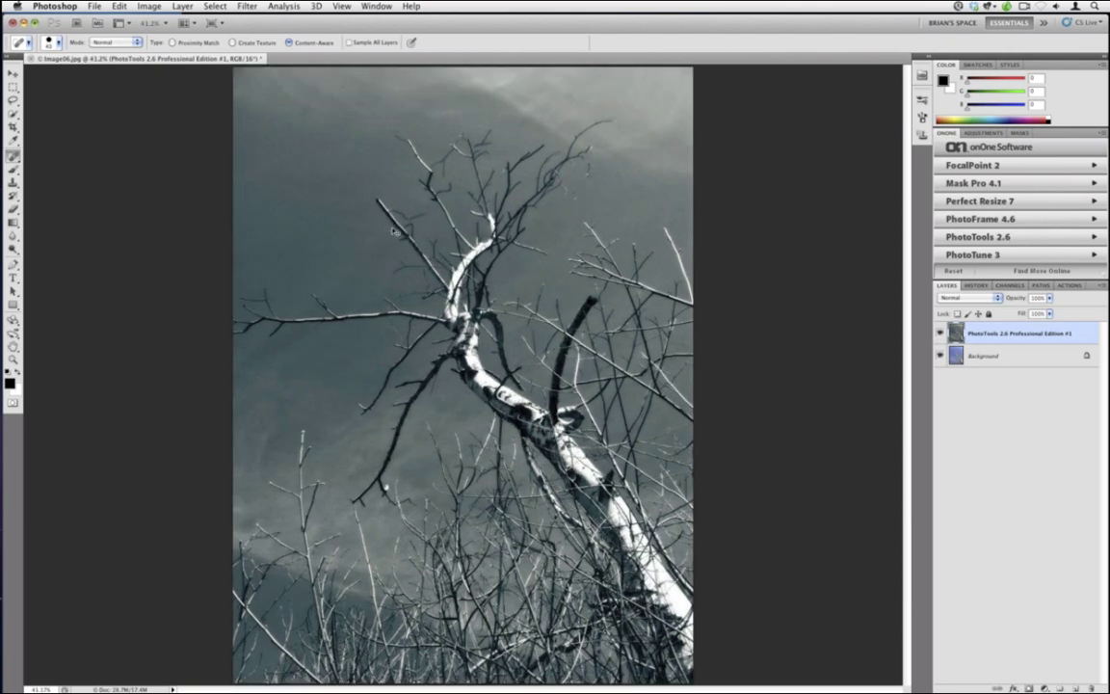
pyautogui.press('super+equal')
pyautogui.press('super+equal')
pyautogui.press('super+equal')
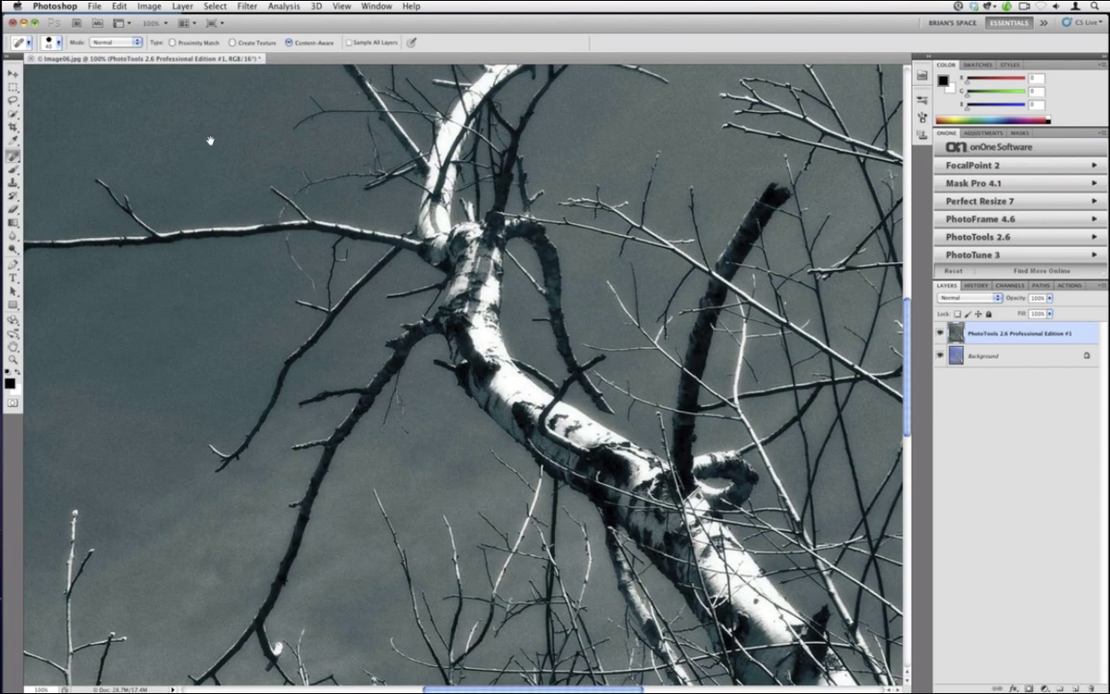
pyautogui.moveTo(229, 161)
pyautogui.mouseDown()
pyautogui.moveTo(314, 267)
pyautogui.moveTo(305, 257)
pyautogui.mouseUp()
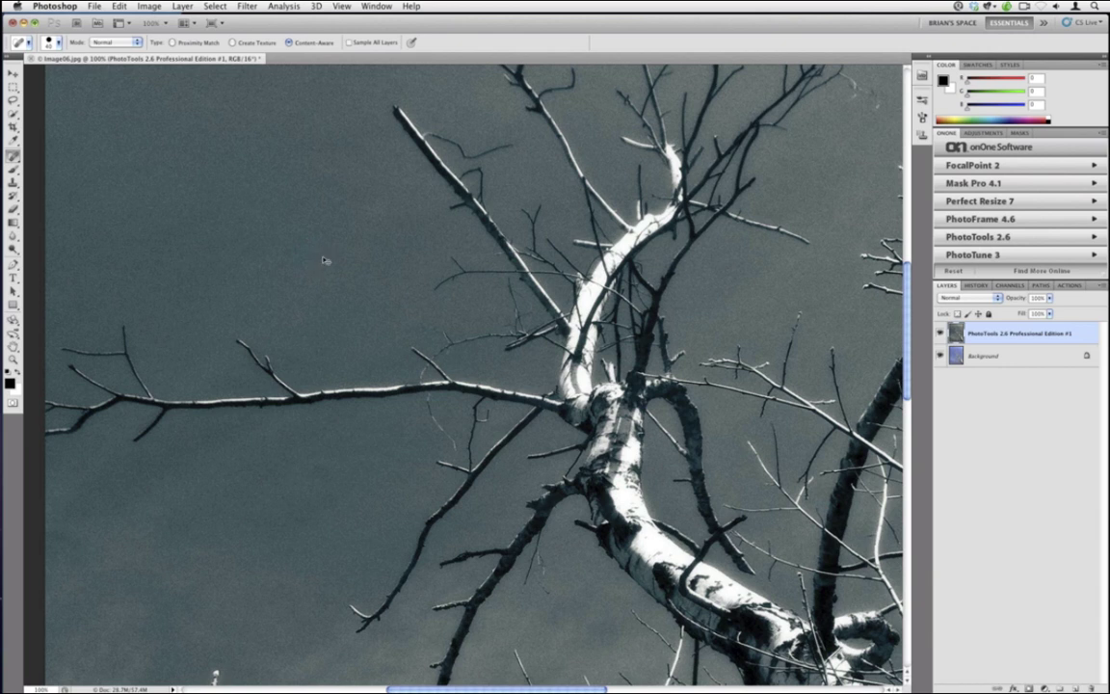
# Step: Fit the whole photo on screen and bring up Filter > Topaz Labs
pyautogui.press('super+0')
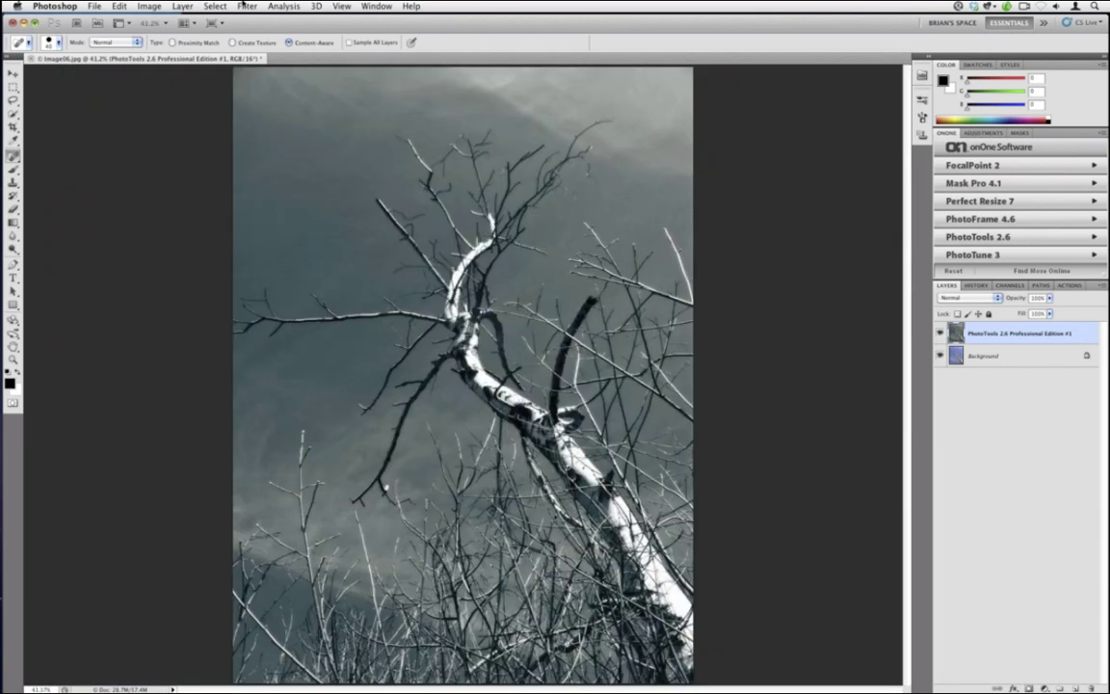
pyautogui.click(247, 5)
pyautogui.moveTo(289, 294)
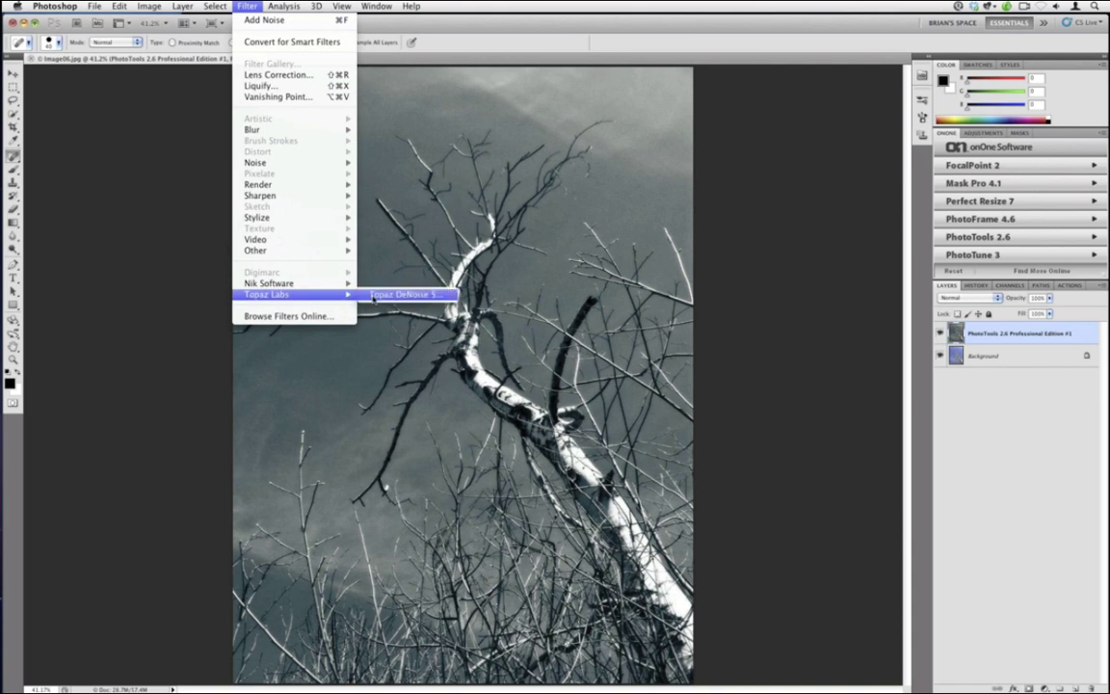
# Step: Run Topaz DeNoise 5 with the JPEG – moderate preset and accept the result
pyautogui.click(373, 296)
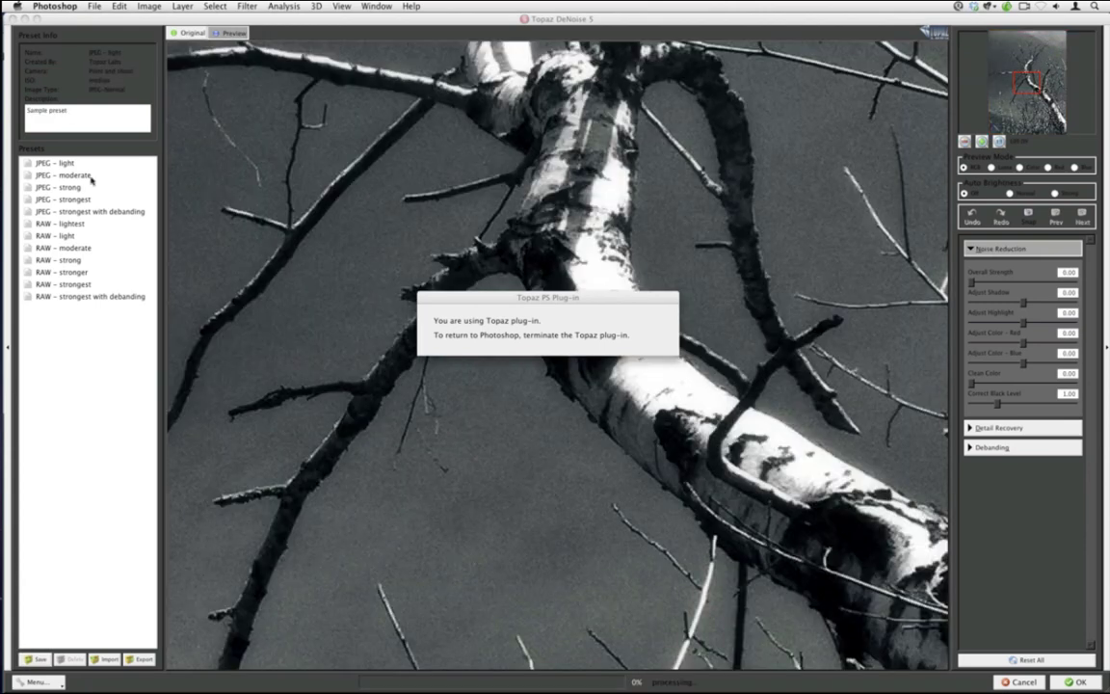
pyautogui.click(83, 174)
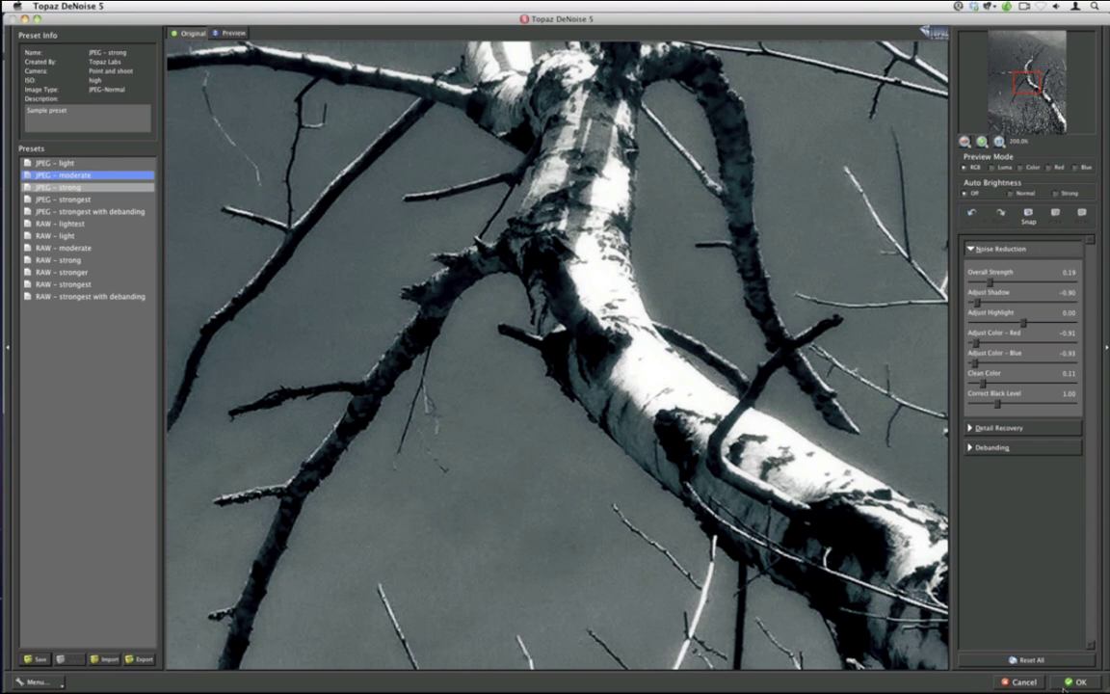
pyautogui.press('Return')
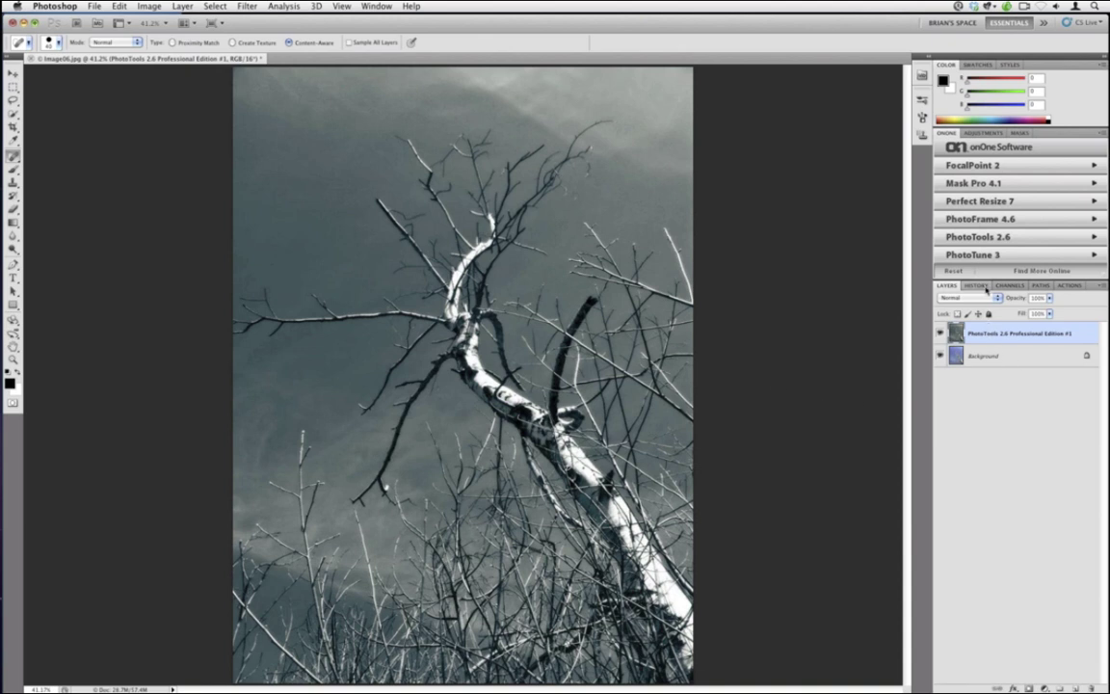
# Step: Switch between the History and Layers panels, then zoom in on the sky noise
pyautogui.click(976, 286)
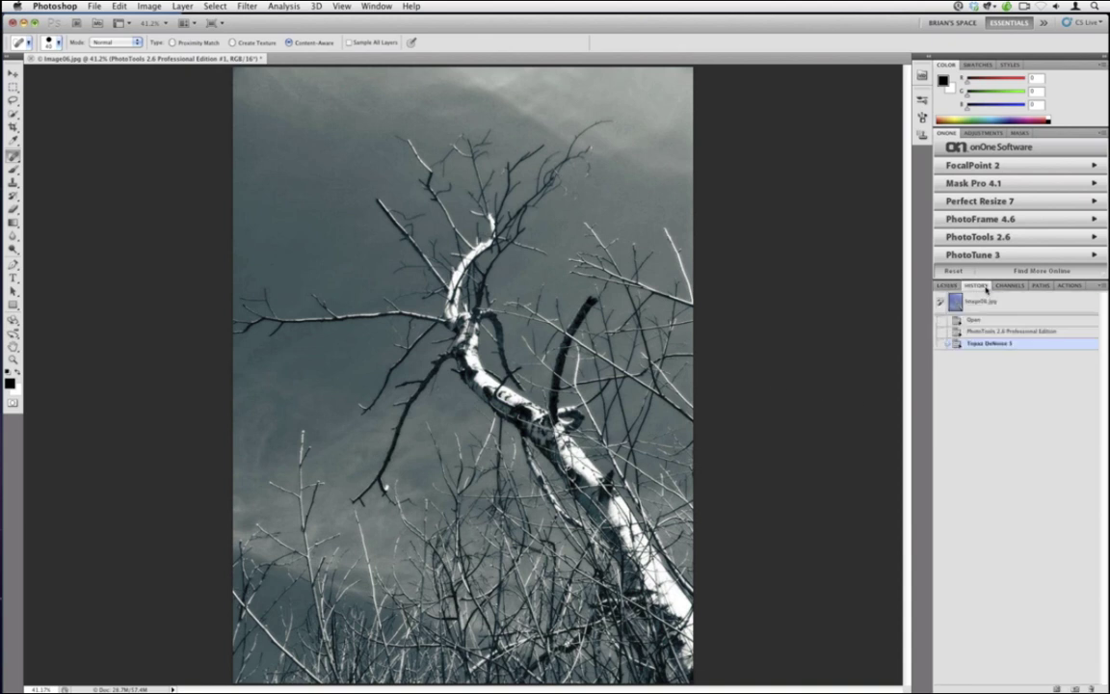
pyautogui.click(947, 286)
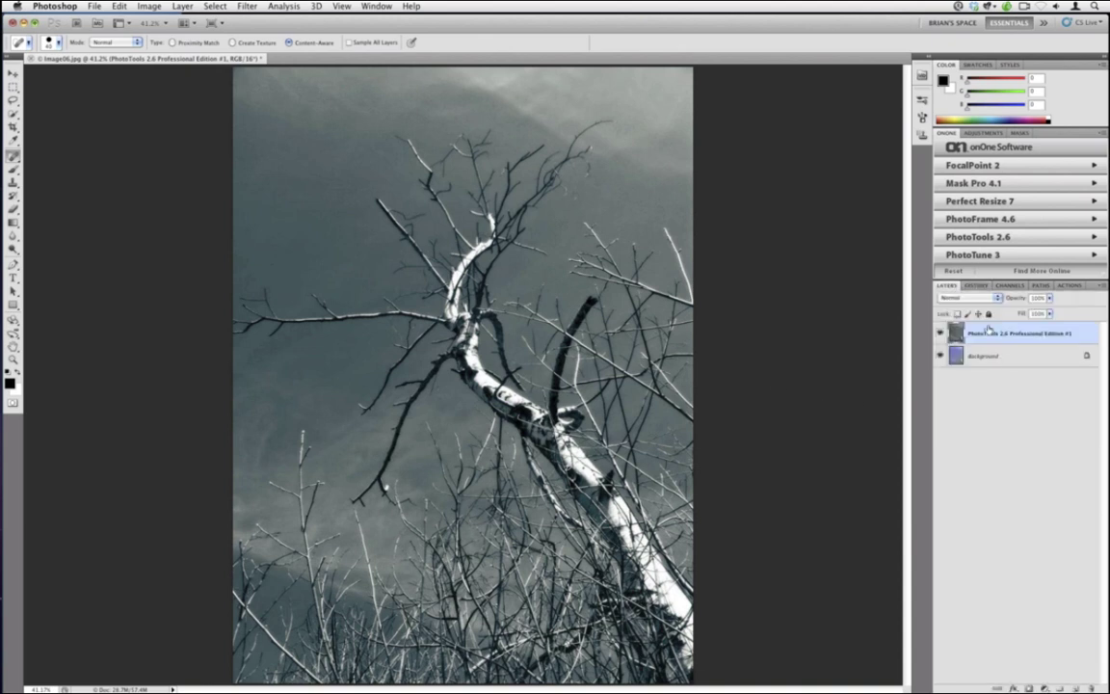
pyautogui.click(976, 287)
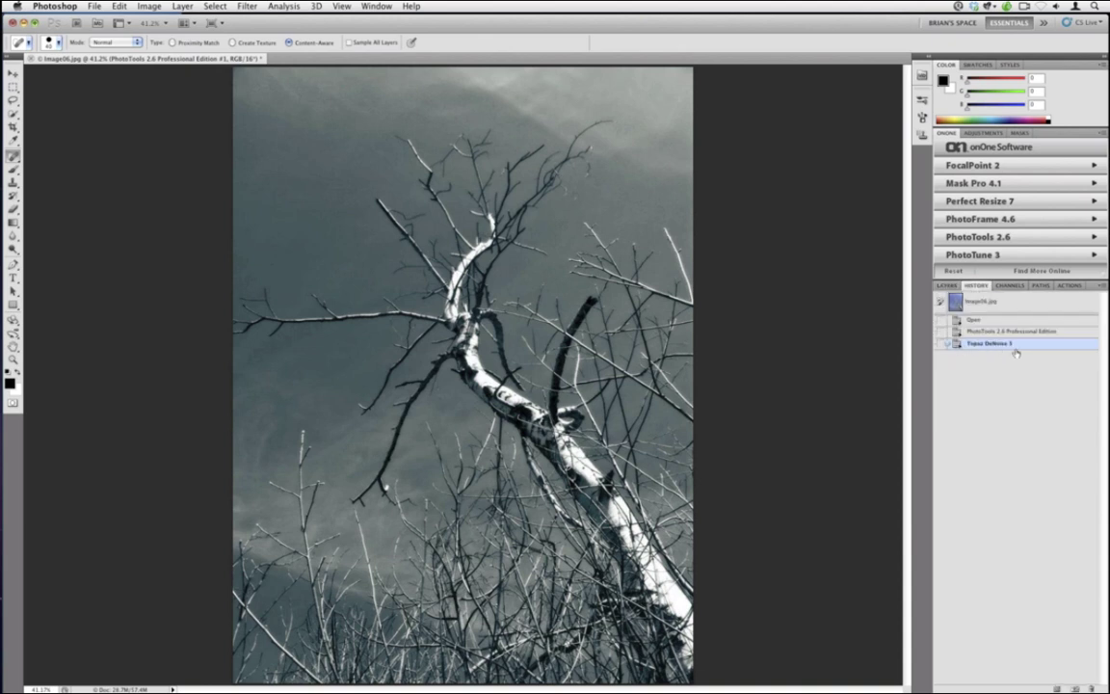
pyautogui.press('F7')
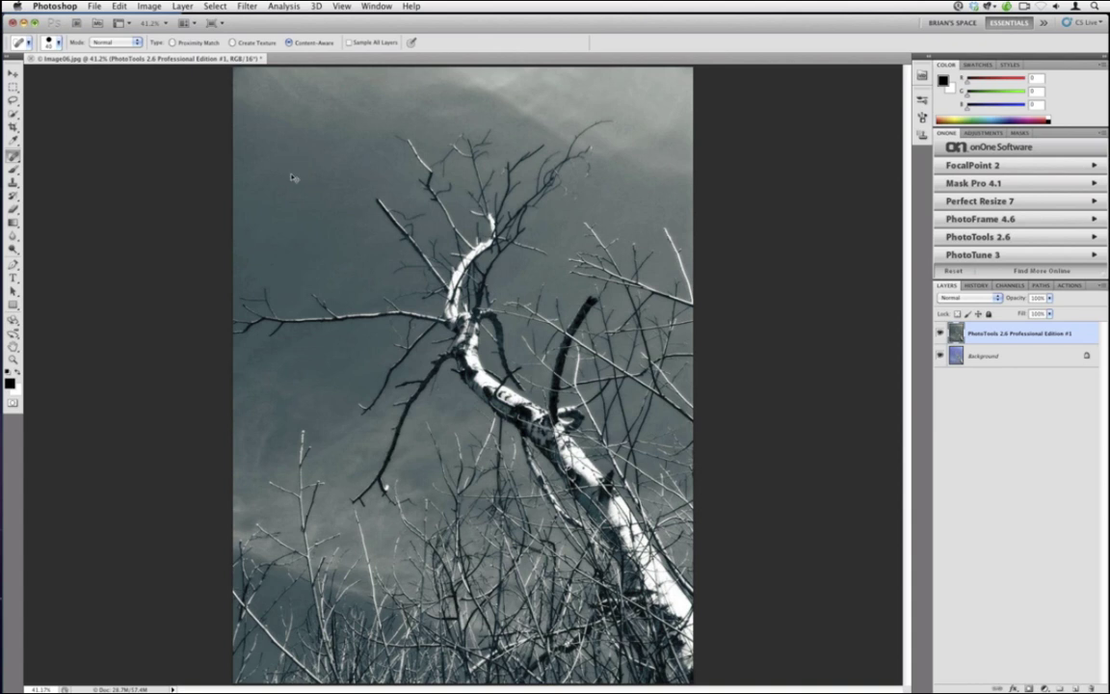
pyautogui.press('super+equal')
pyautogui.press('super+equal')
pyautogui.press('super+equal')
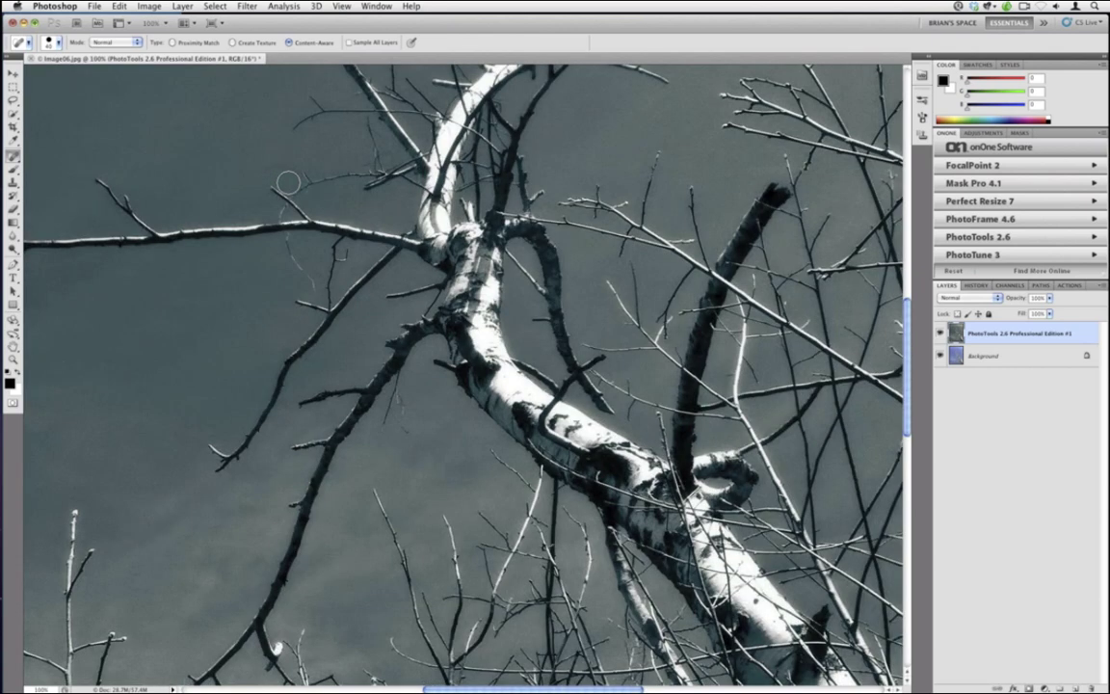
pyautogui.moveTo(260, 165); pyautogui.dragTo(459, 333)
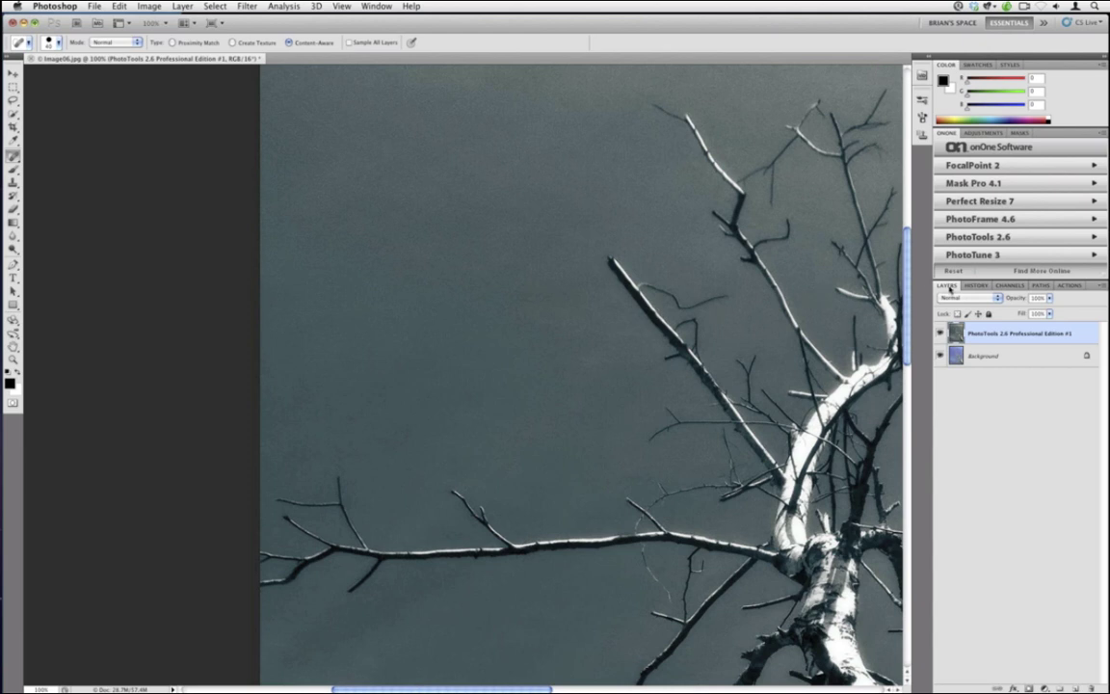
# Step: Compare the PhotoTools and Topaz DeNoise history states, keep the denoised one, and fit to window
pyautogui.click(975, 285)
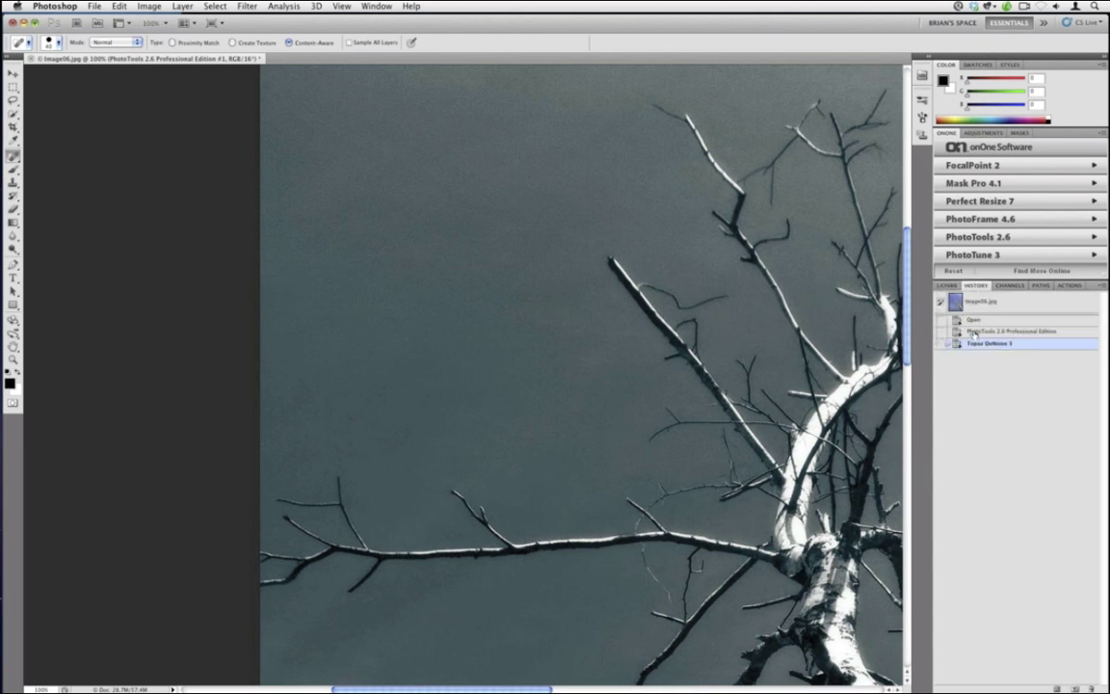
pyautogui.click(975, 333)
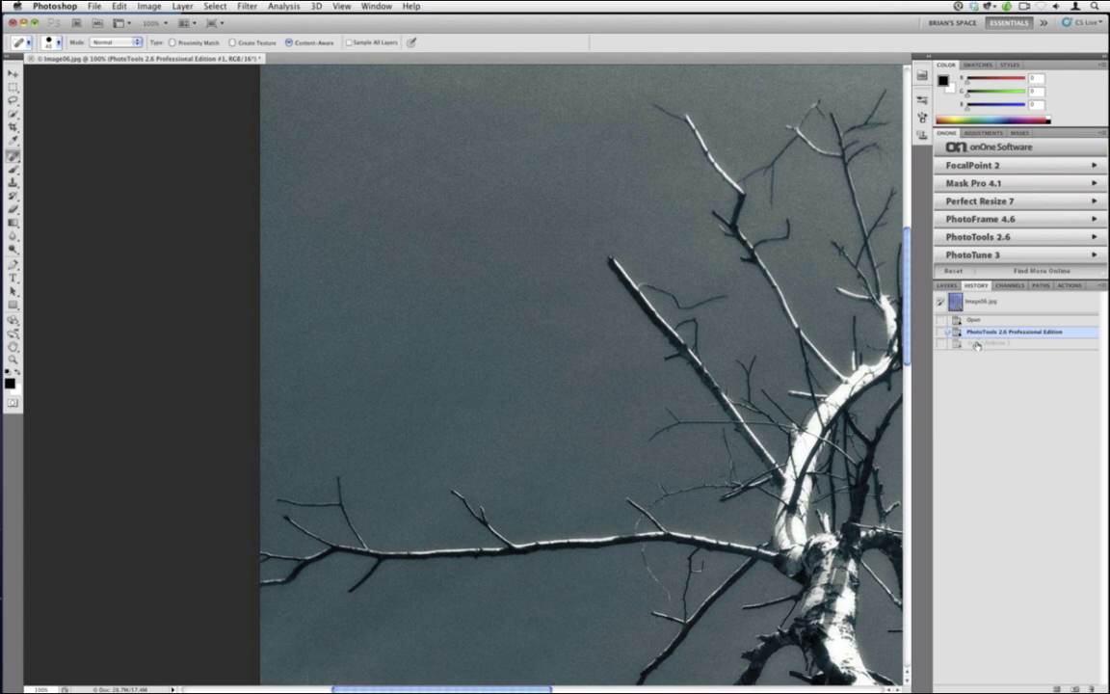
pyautogui.click(977, 344)
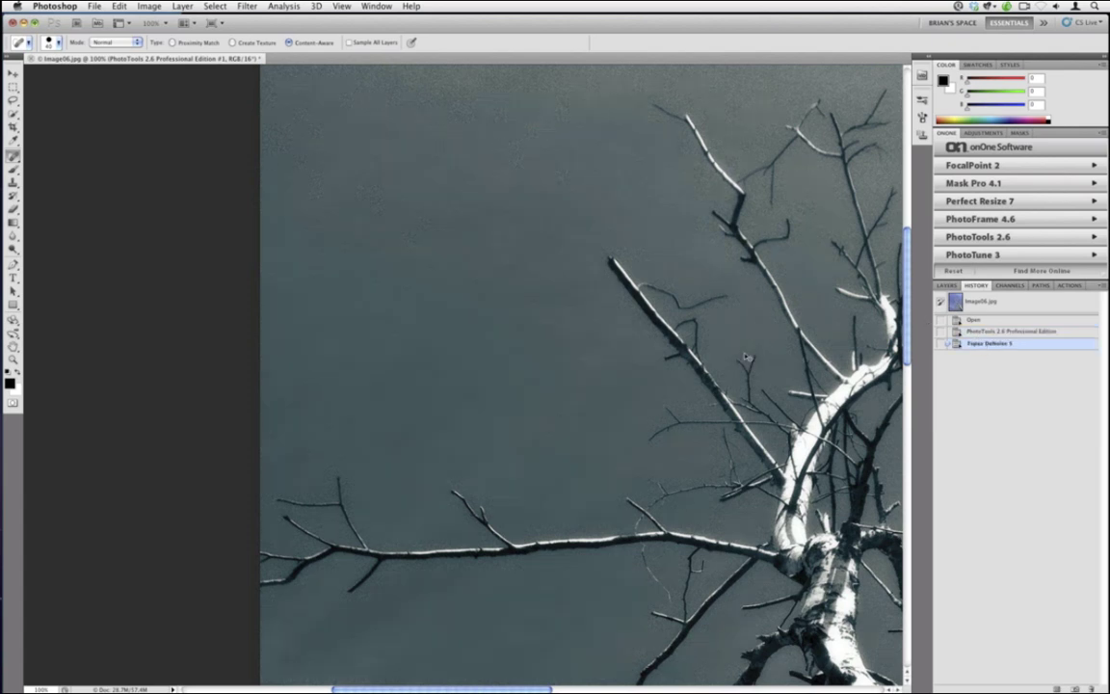
pyautogui.press('super+0')
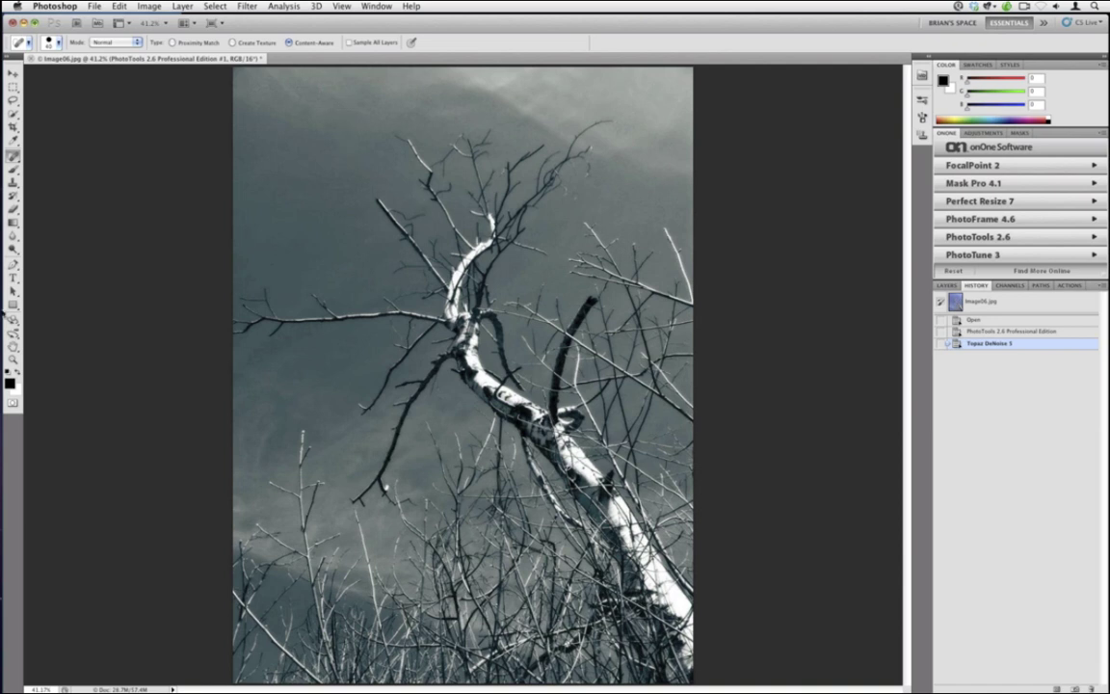
pyautogui.moveTo(5, 289)
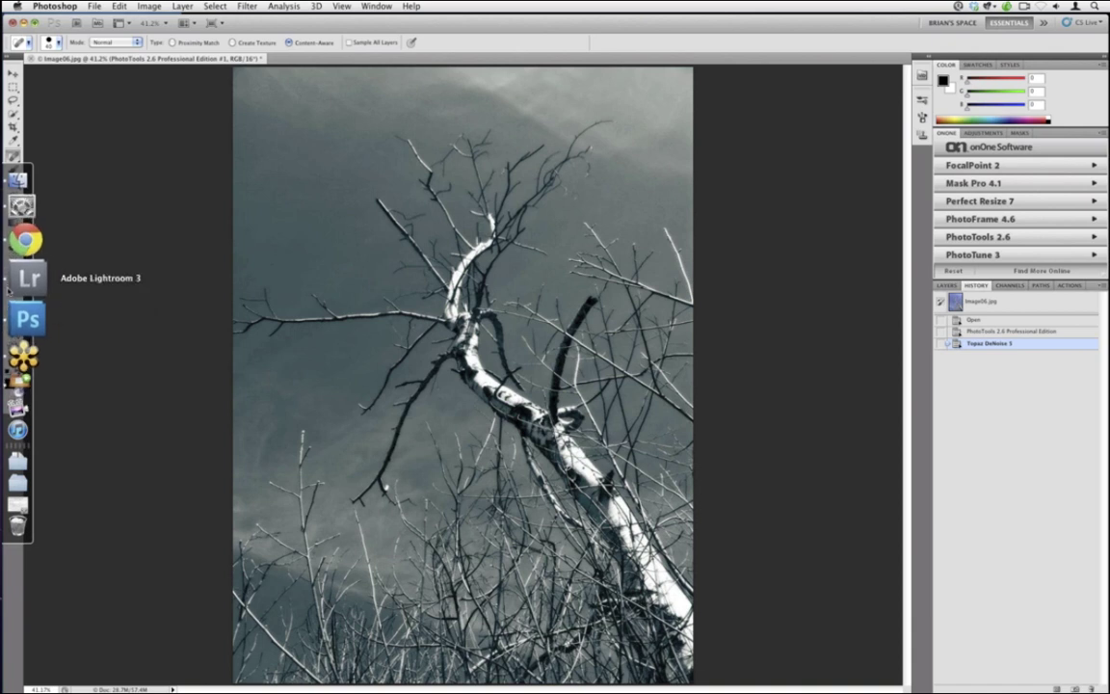
# Step: Open Lightroom's Textures folder and zoom in and out on the water-drop texture
pyautogui.click(8, 285)
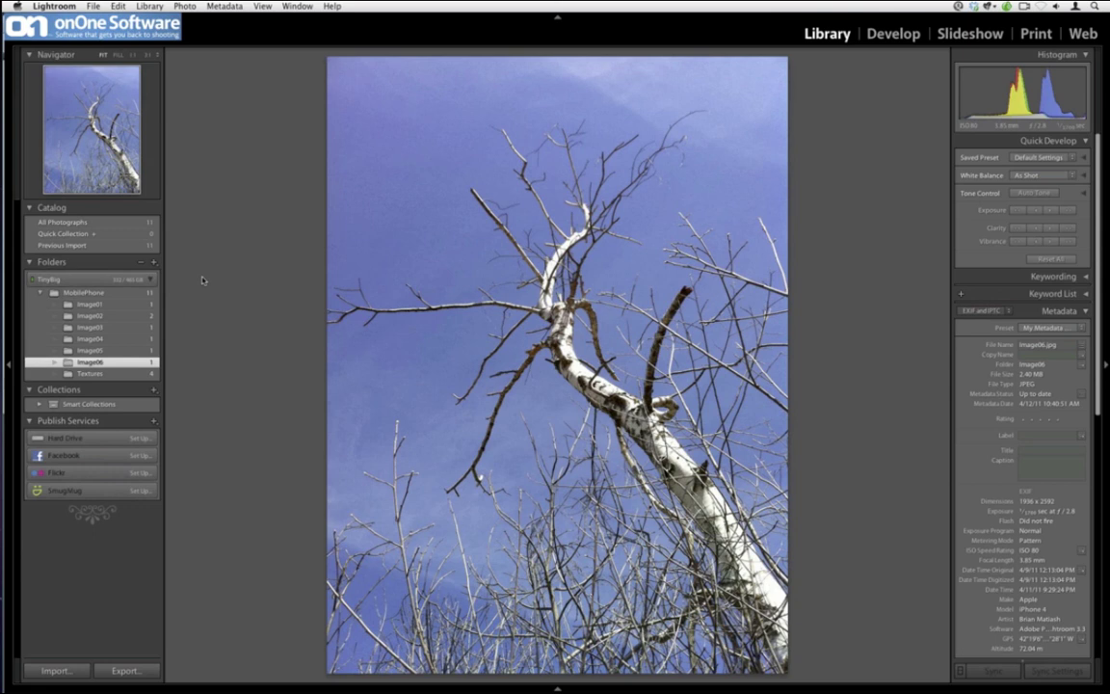
pyautogui.click(157, 372)
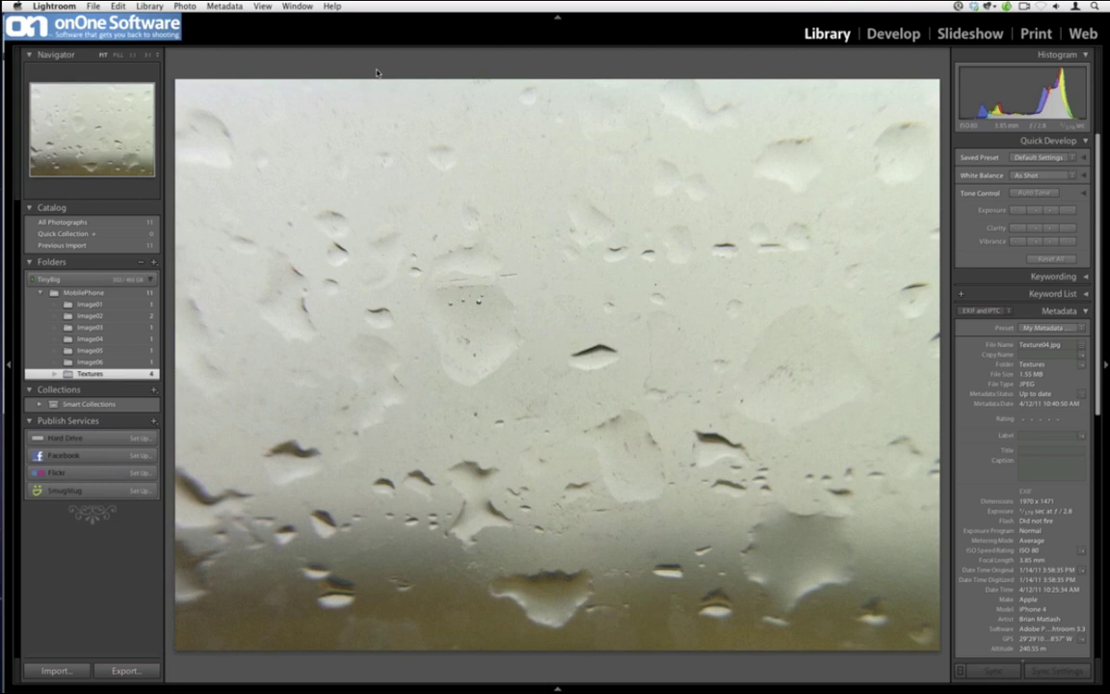
pyautogui.click(570, 383)
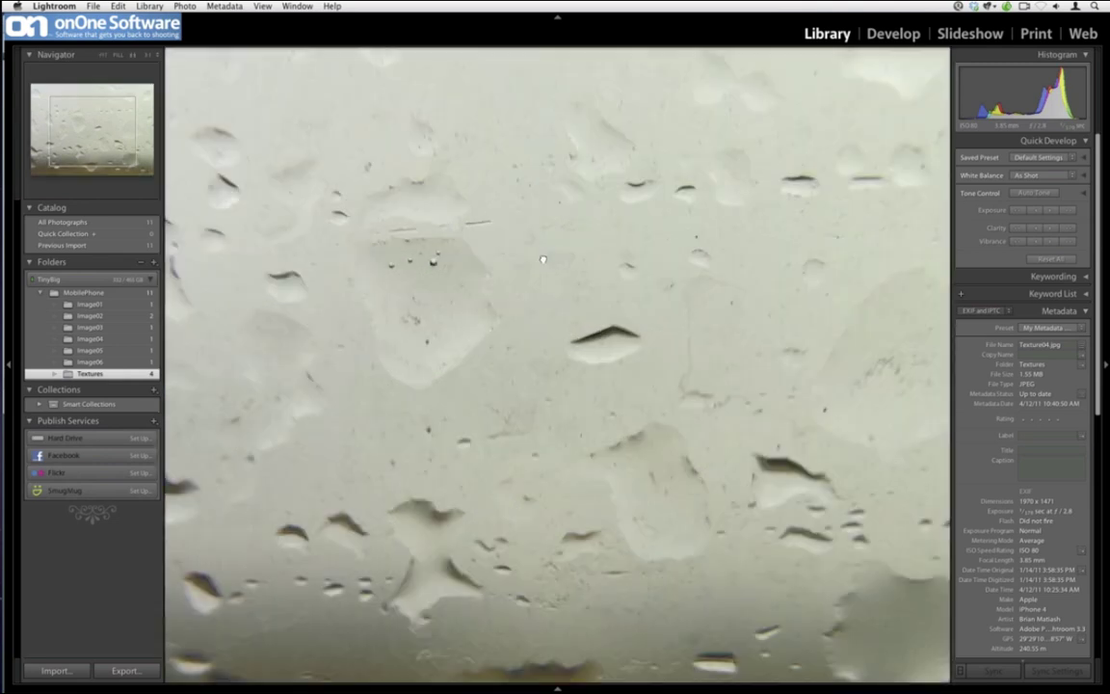
pyautogui.moveTo(541, 257); pyautogui.dragTo(542, 270)
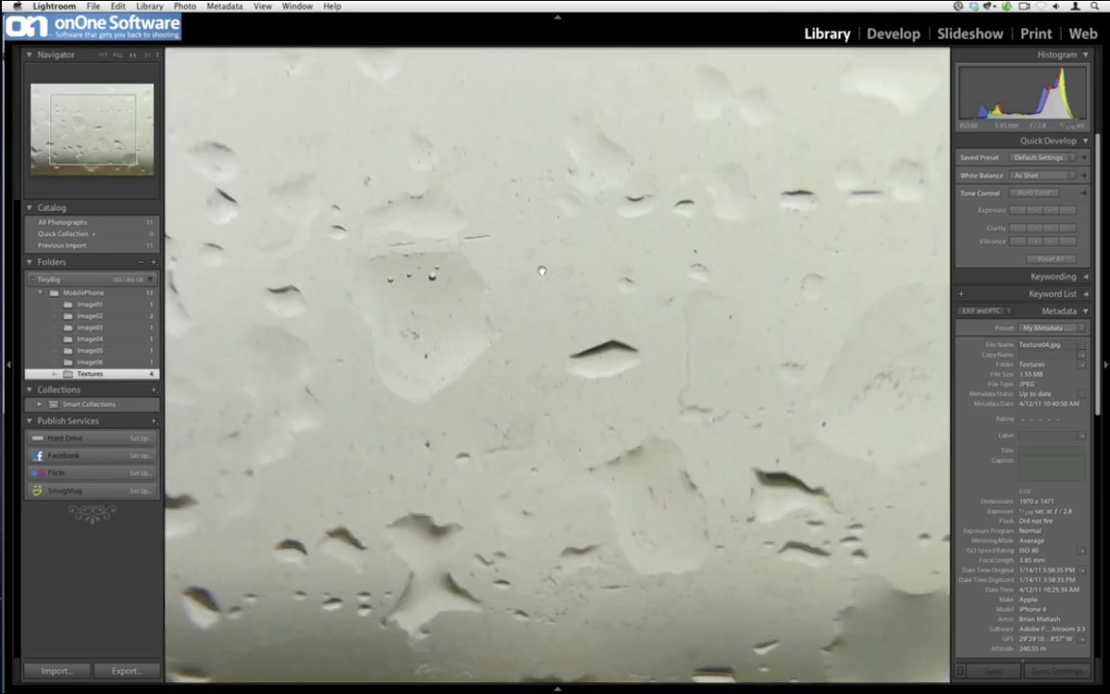
pyautogui.click(542, 271)
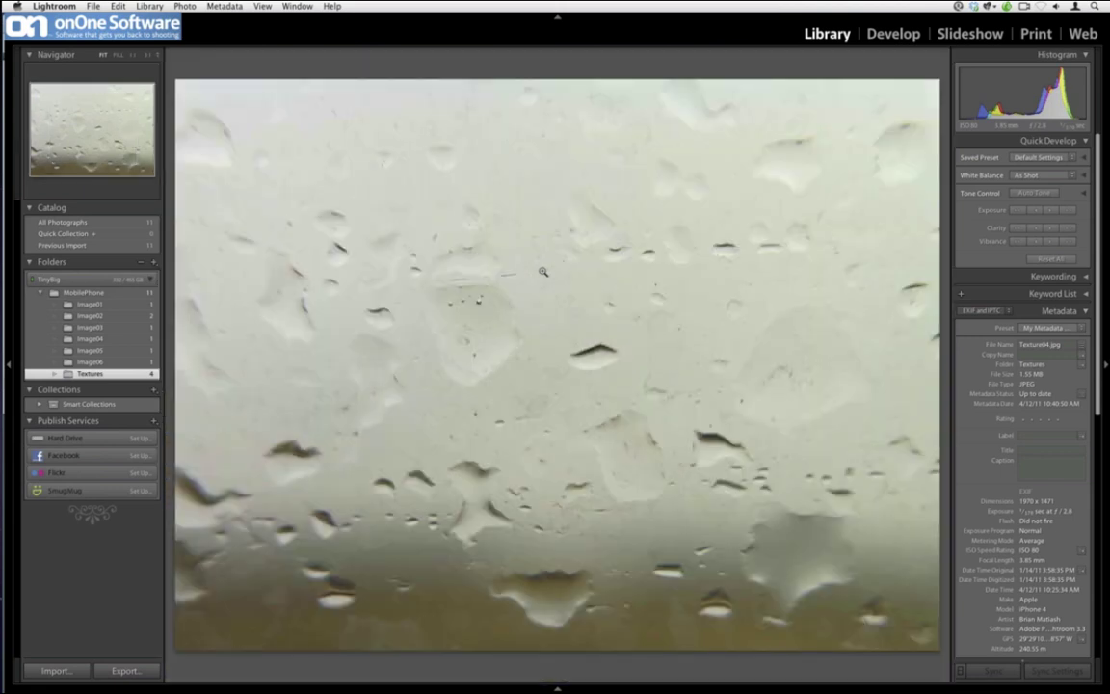
# Step: Step through the stone, metal slats and mottled lichen textures
pyautogui.press('Right')
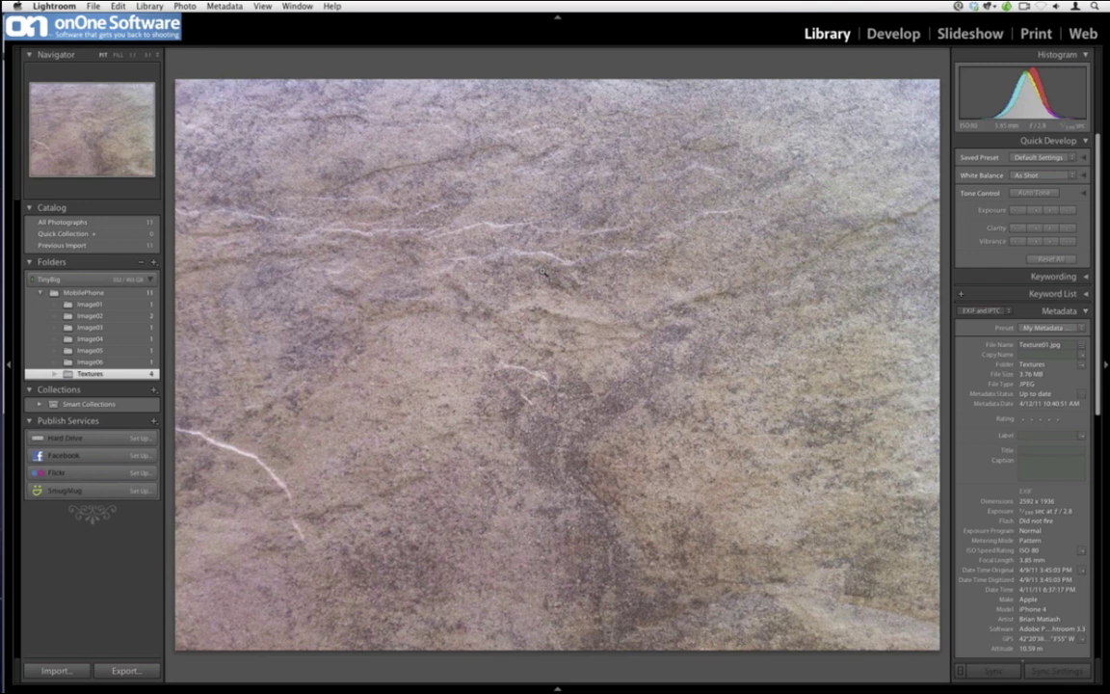
pyautogui.press('Right')
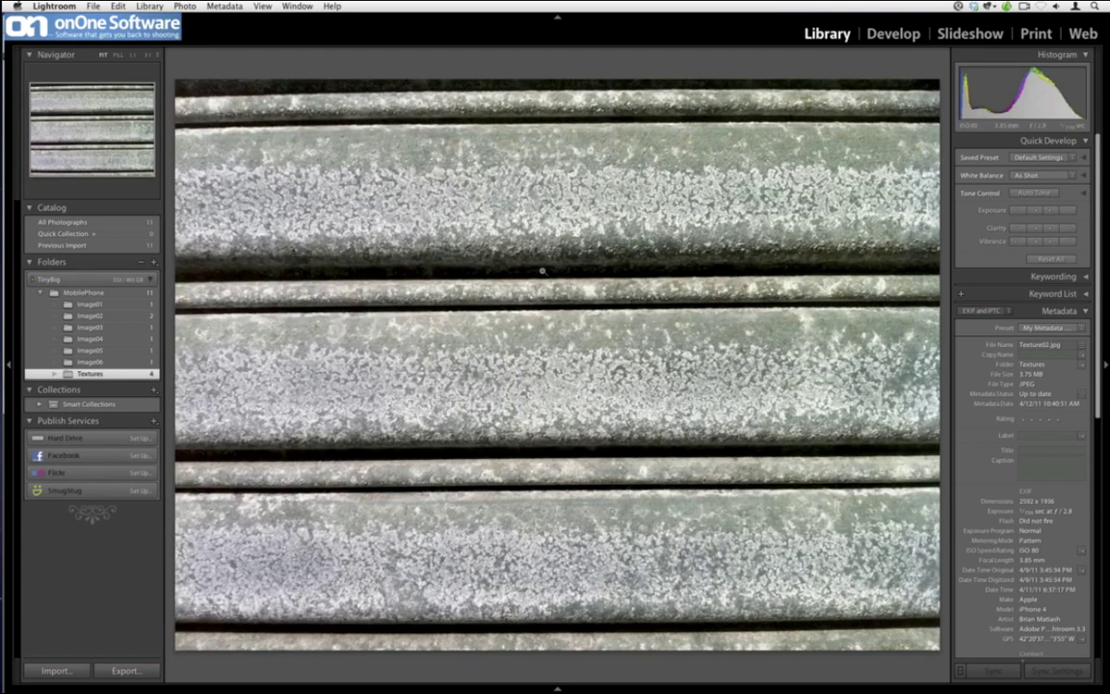
pyautogui.press('Right')
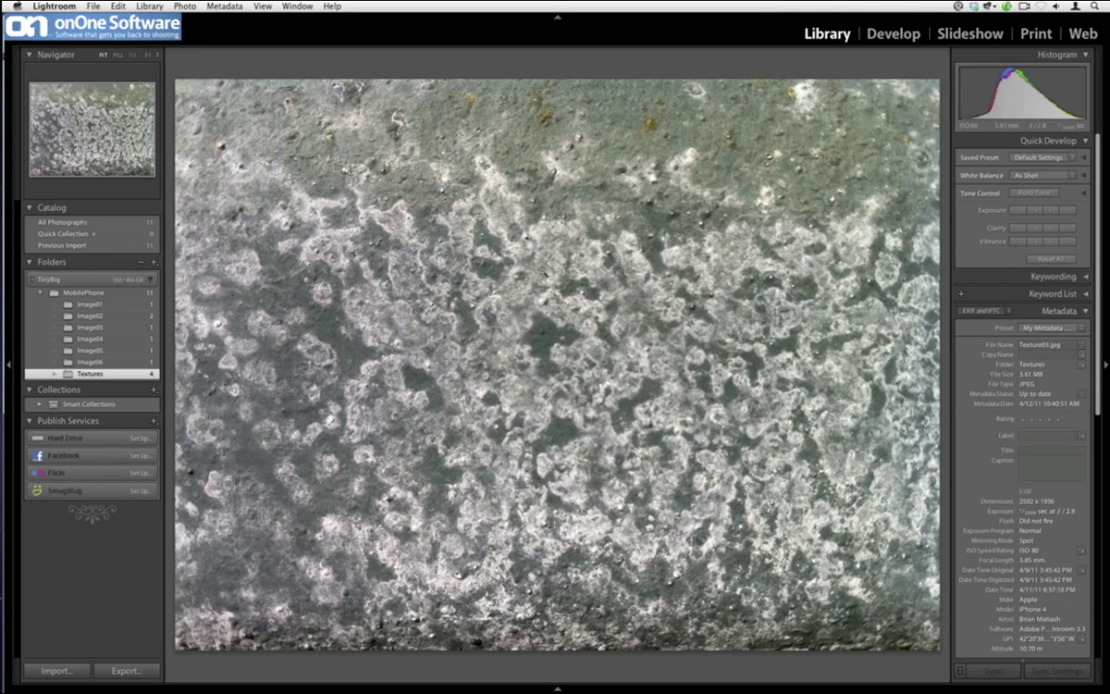
# Step: Glance at Photoshop, then return to Lightroom and browse to the stone texture Texture03.jpg
pyautogui.click(21, 307)
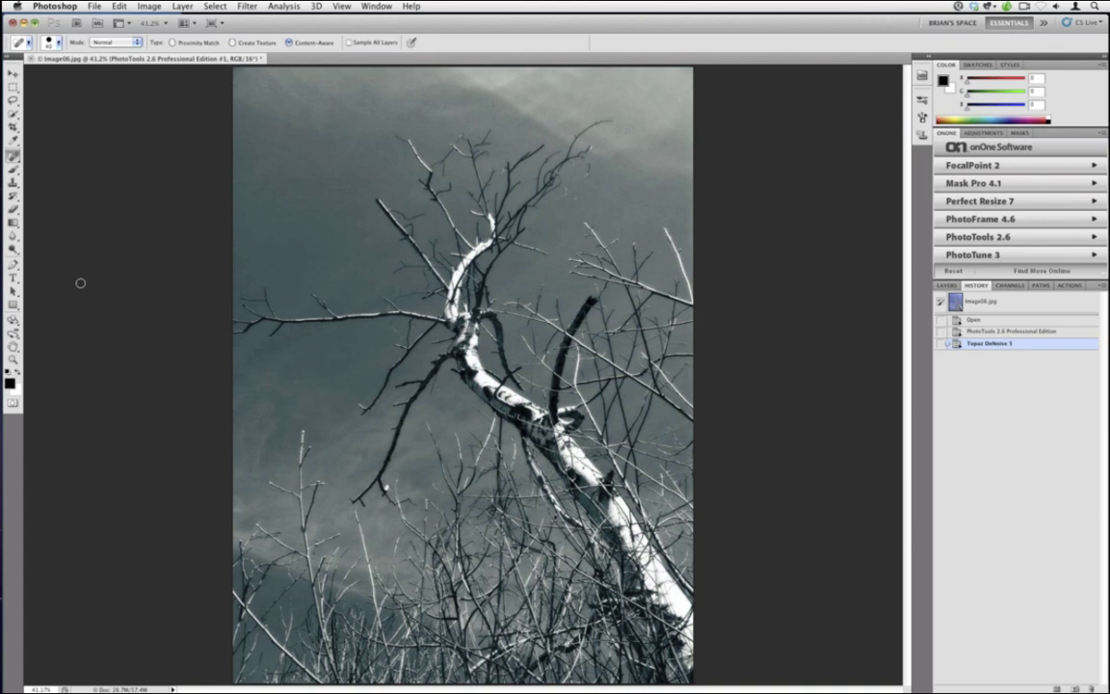
pyautogui.moveTo(5, 253)
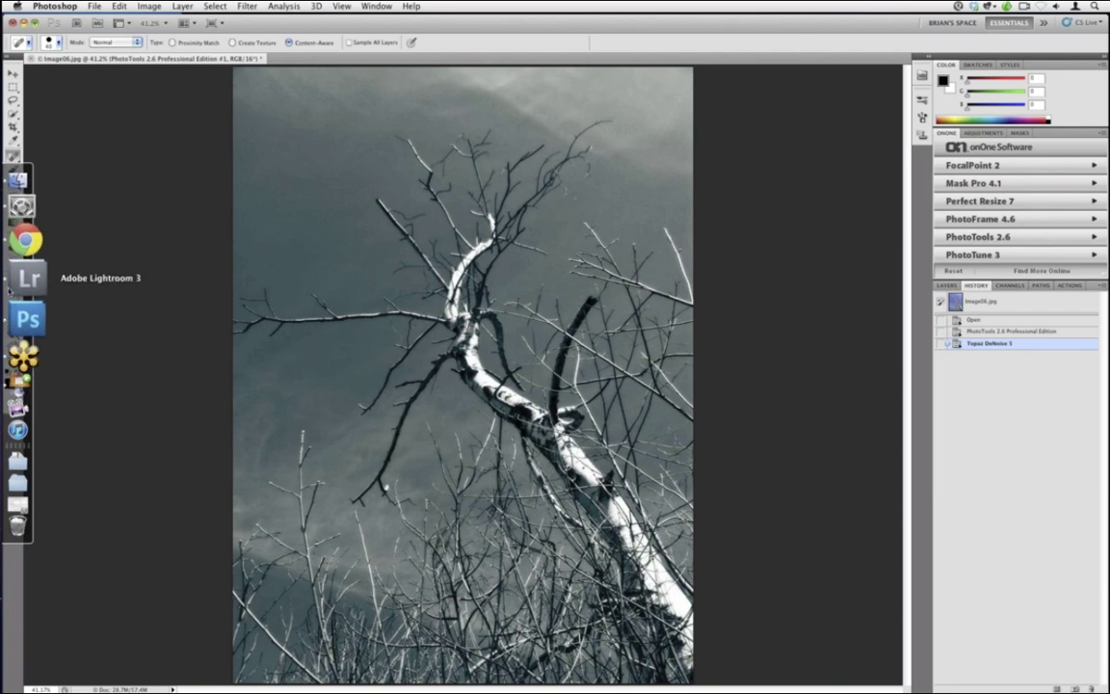
pyautogui.click(12, 287)
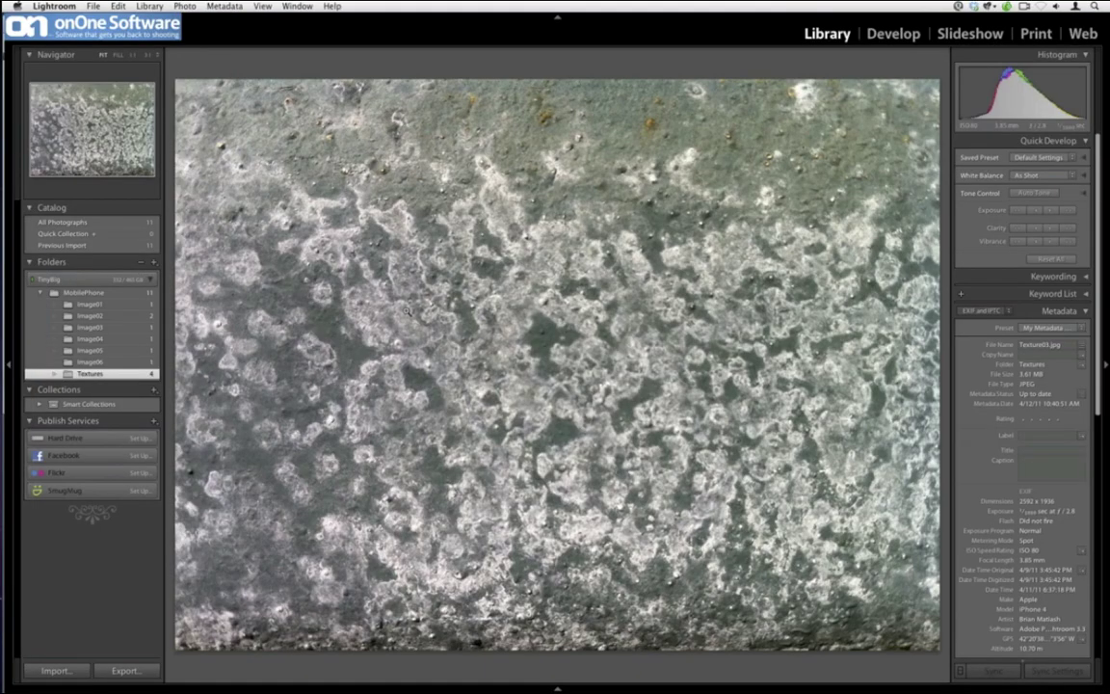
pyautogui.press('Right')
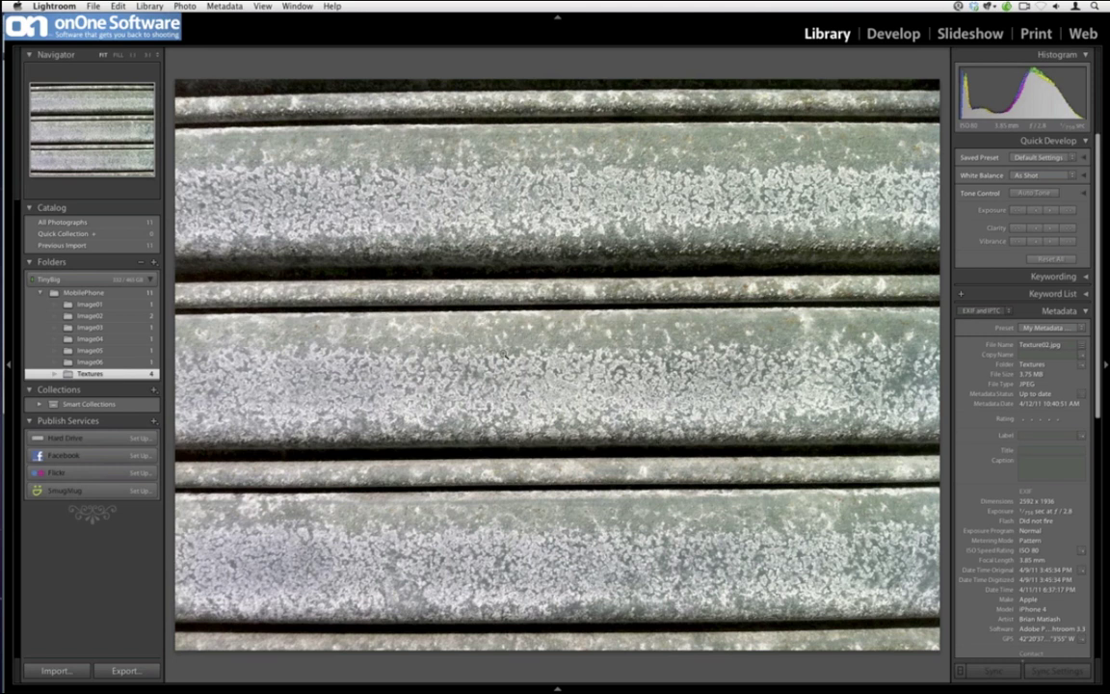
pyautogui.press('Right')
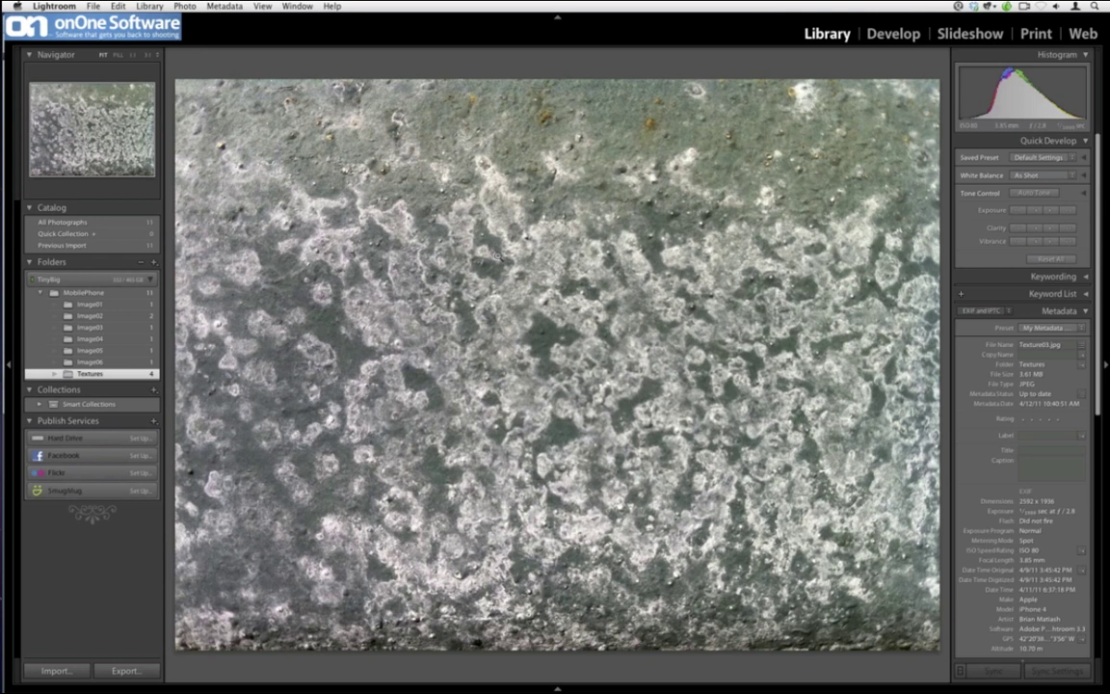
# Step: Edit Texture03.jpg in Photoshop CS5 as a copy with Lightroom adjustments
pyautogui.rightClick(500, 254)
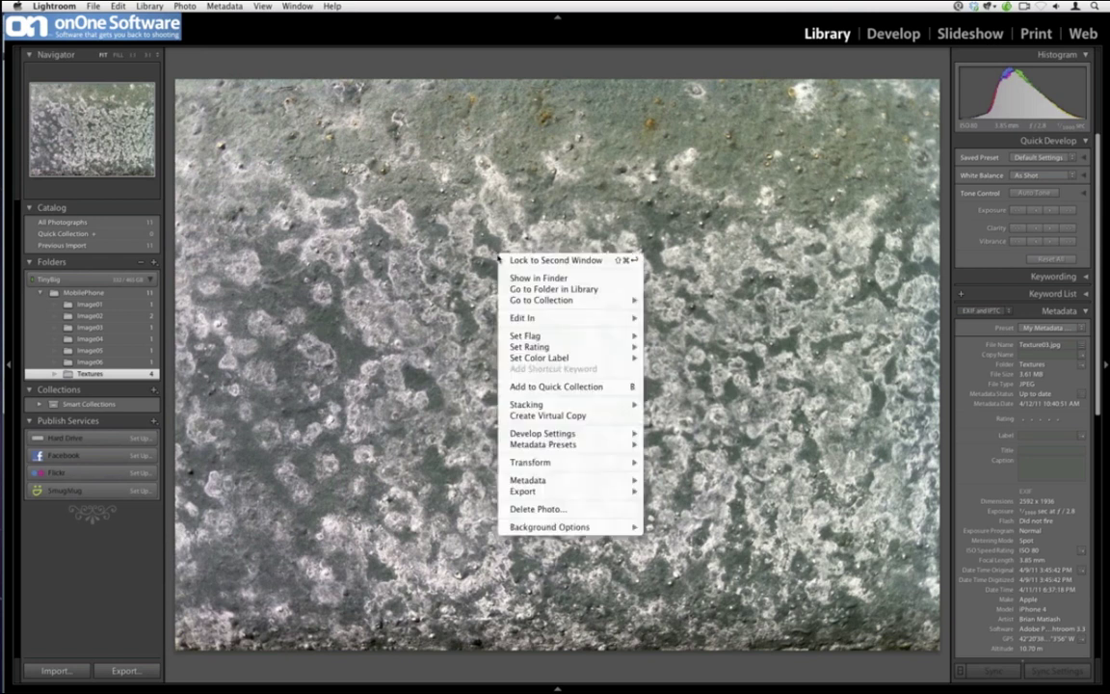
pyautogui.moveTo(539, 492)
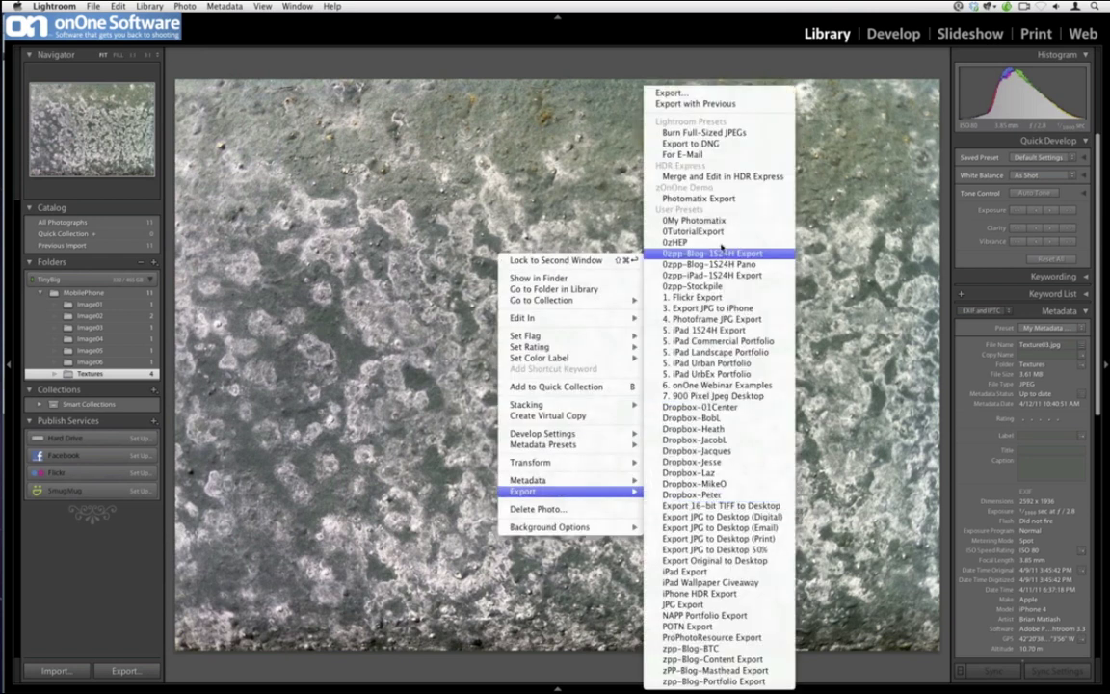
pyautogui.moveTo(578, 319)
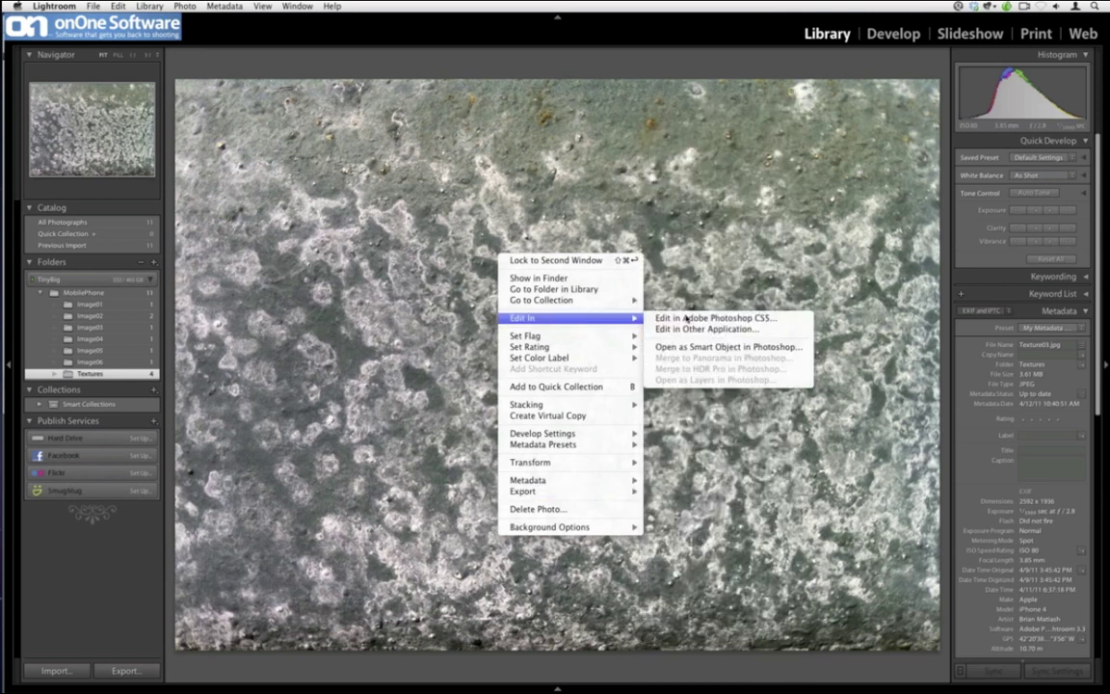
pyautogui.click(711, 318)
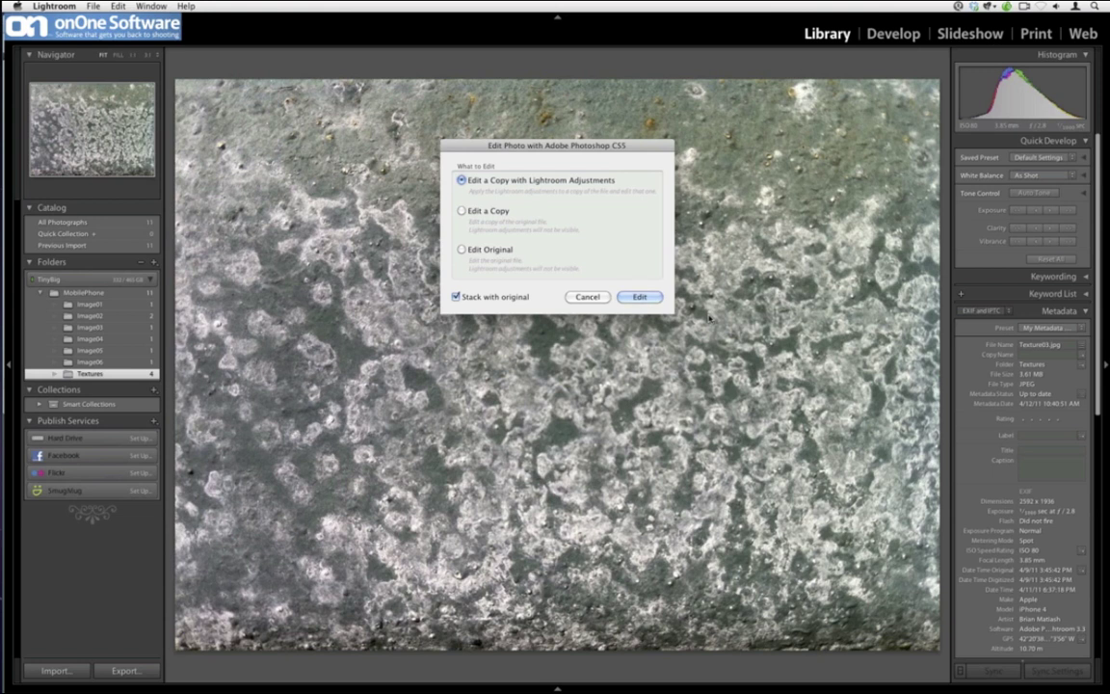
pyautogui.click(638, 297)
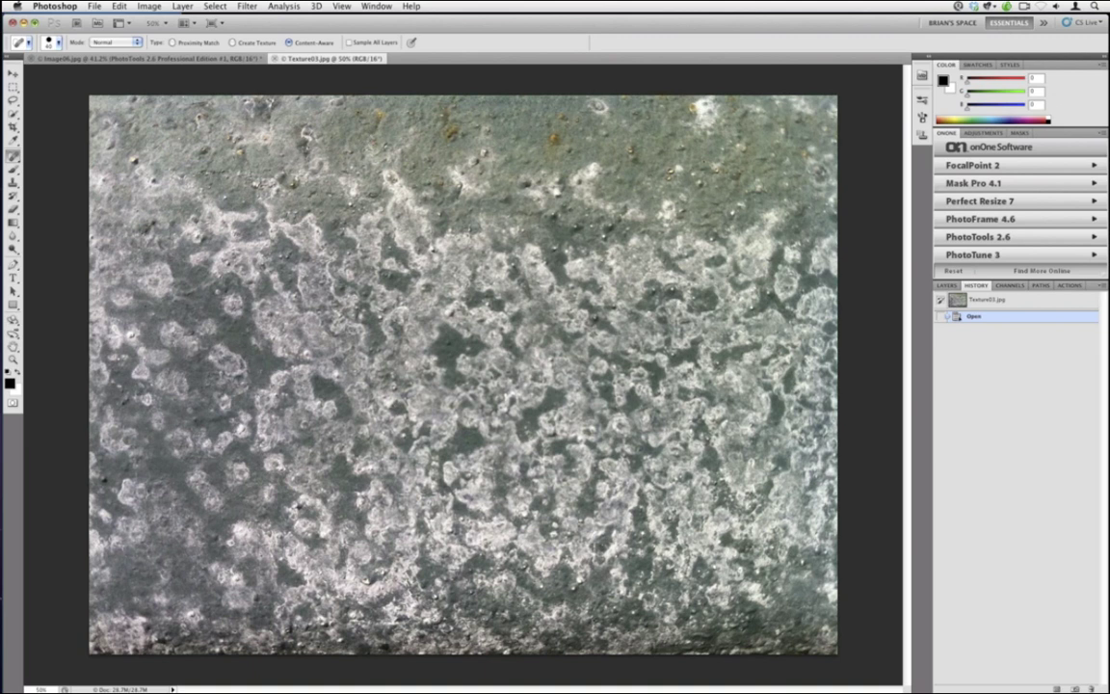
# Step: Convert the stone texture to Grayscale mode
pyautogui.click(145, 7)
pyautogui.moveTo(217, 40)
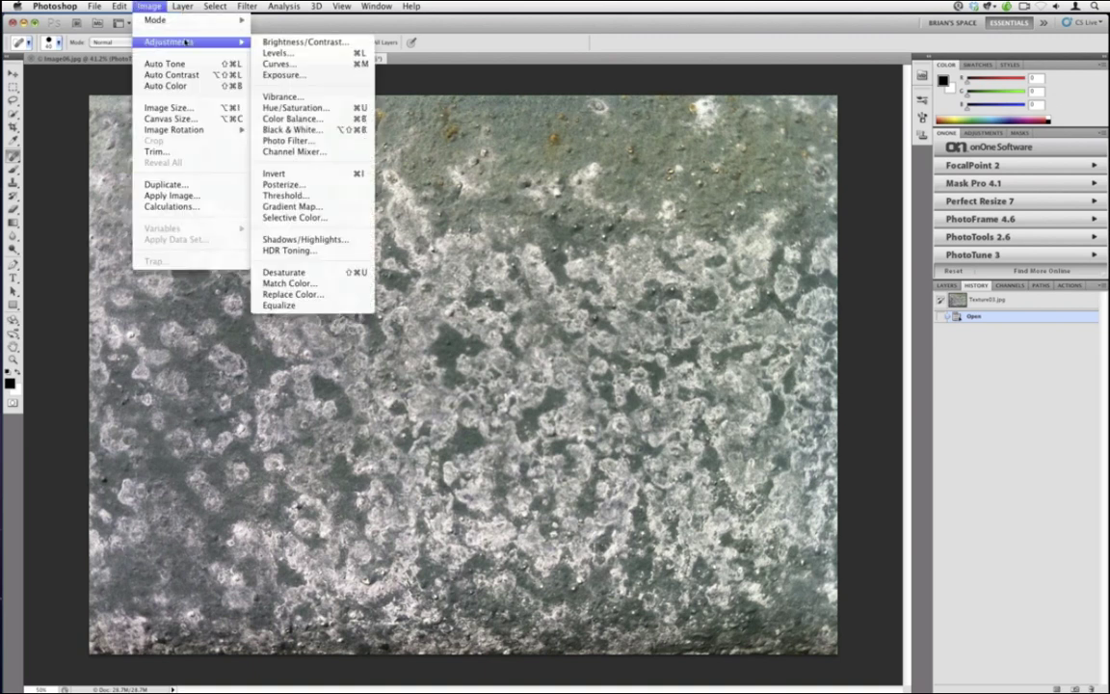
pyautogui.moveTo(194, 21)
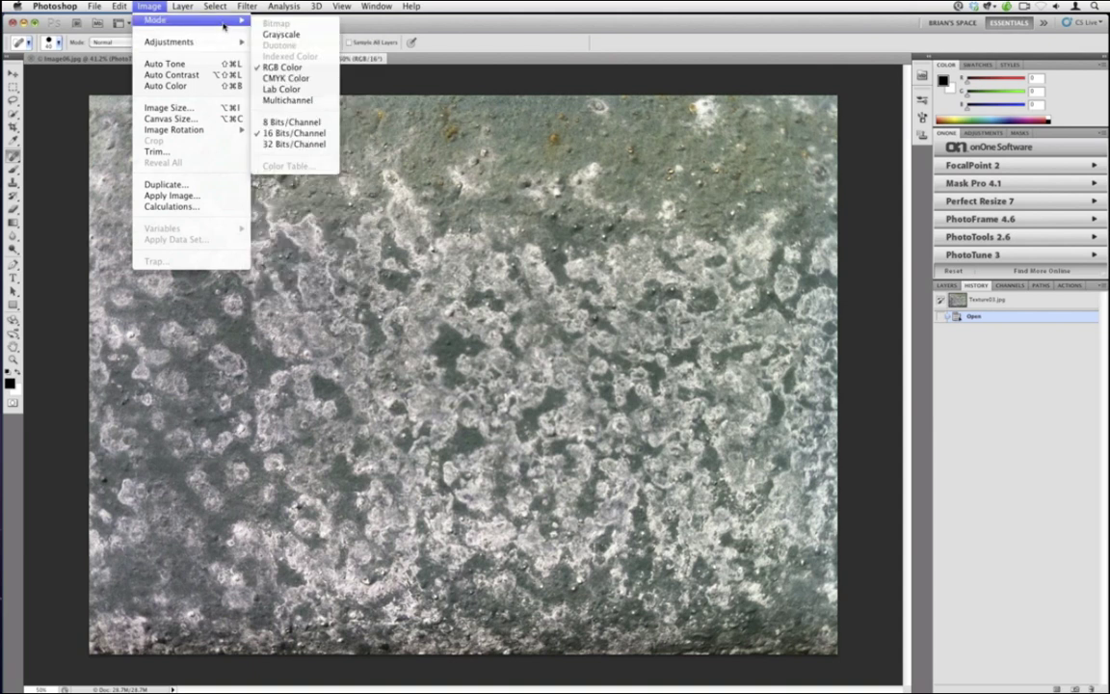
pyautogui.click(334, 84)
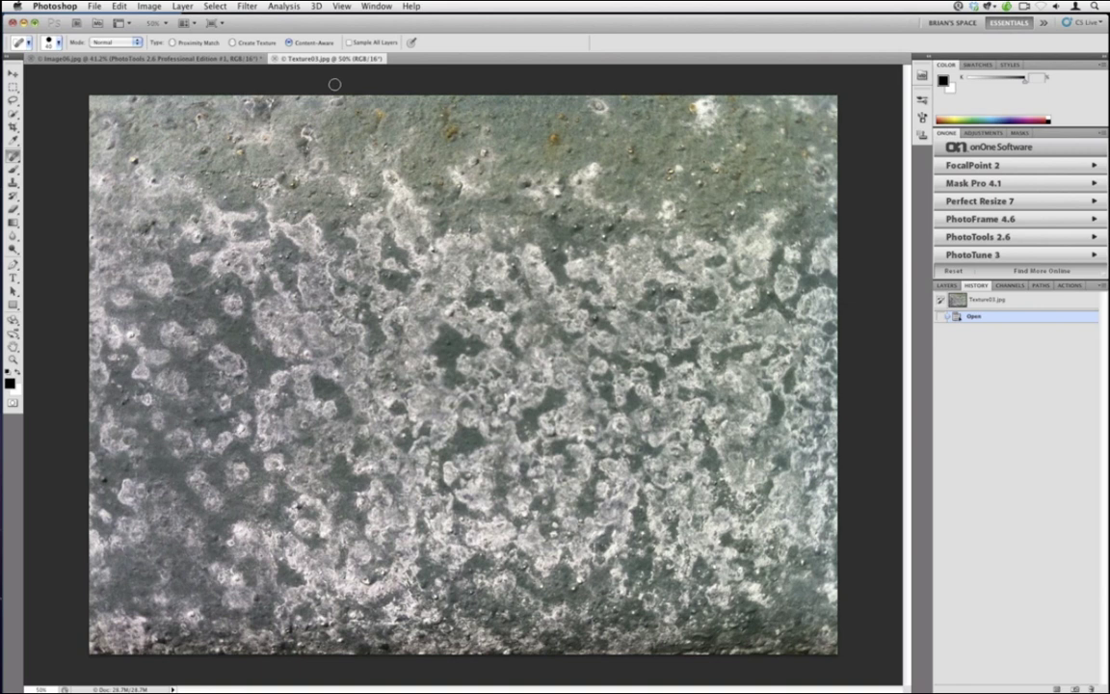
pyautogui.click(187, 60)
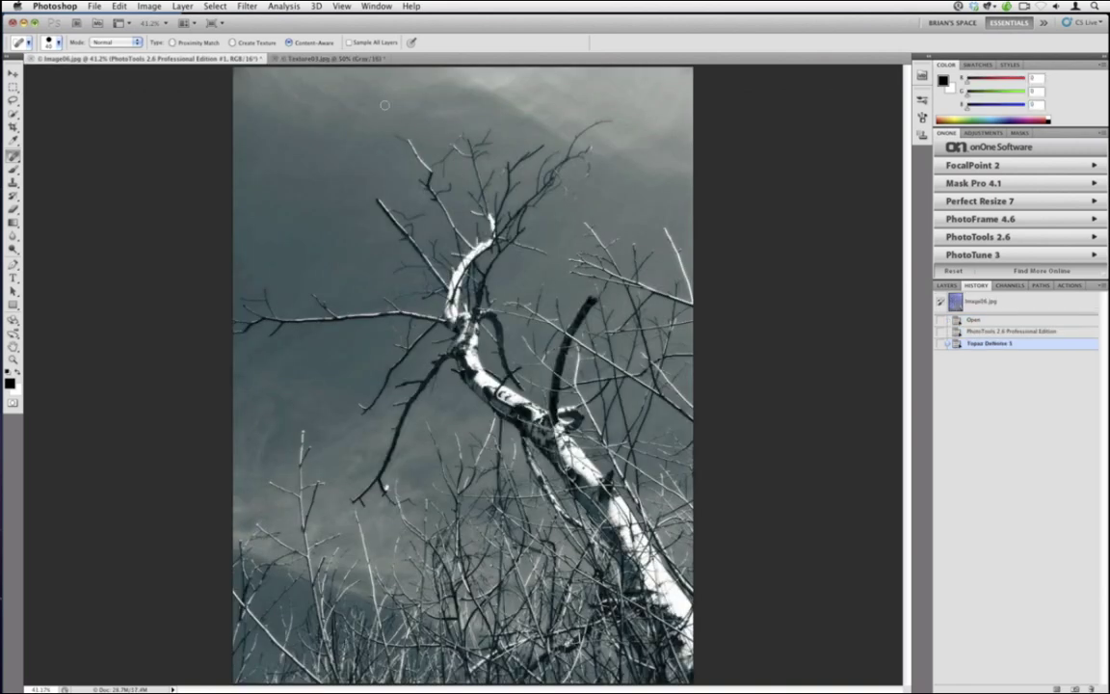
pyautogui.click(308, 59)
# Step: Rotate the texture 90° clockwise
pyautogui.click(150, 6)
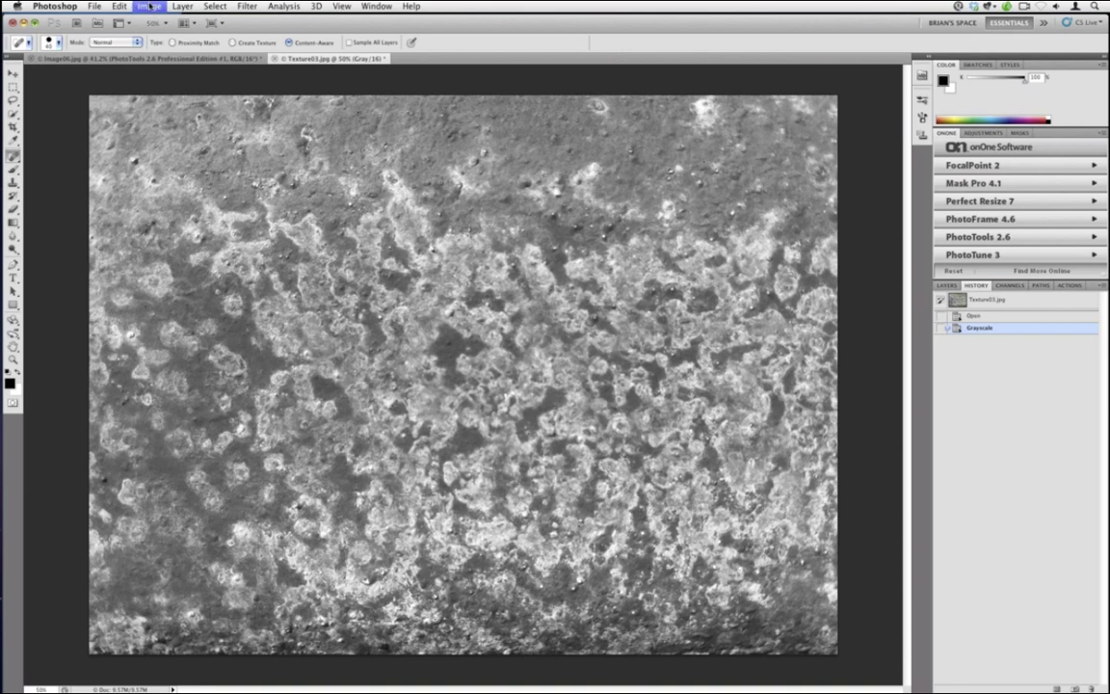
pyautogui.moveTo(207, 129)
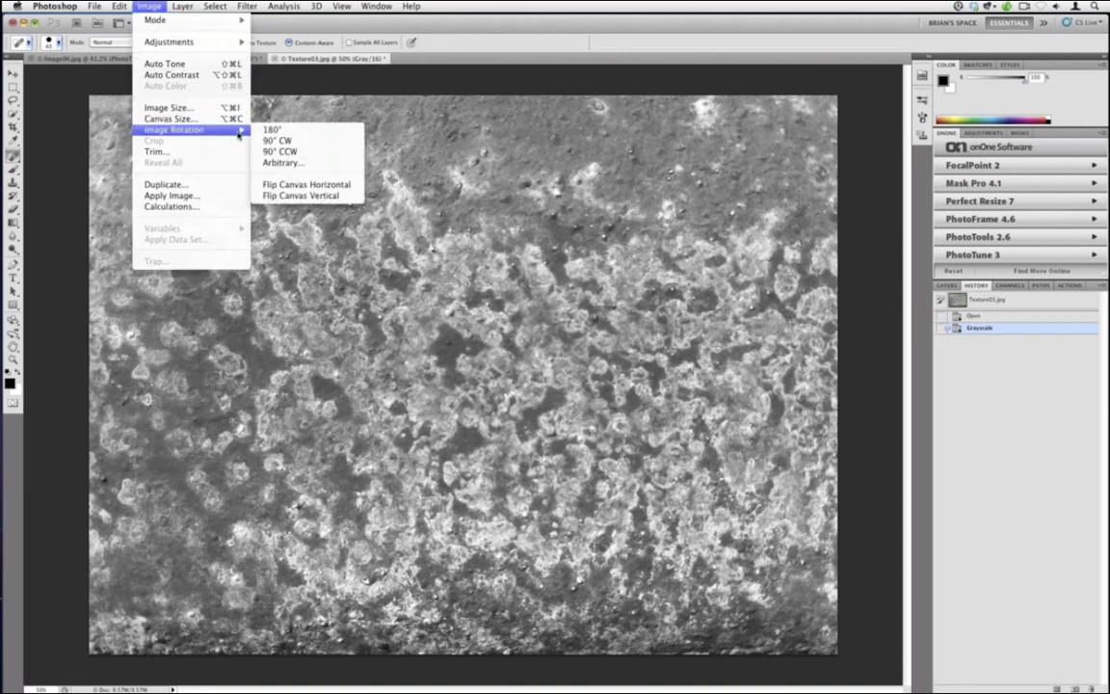
pyautogui.click(271, 143)
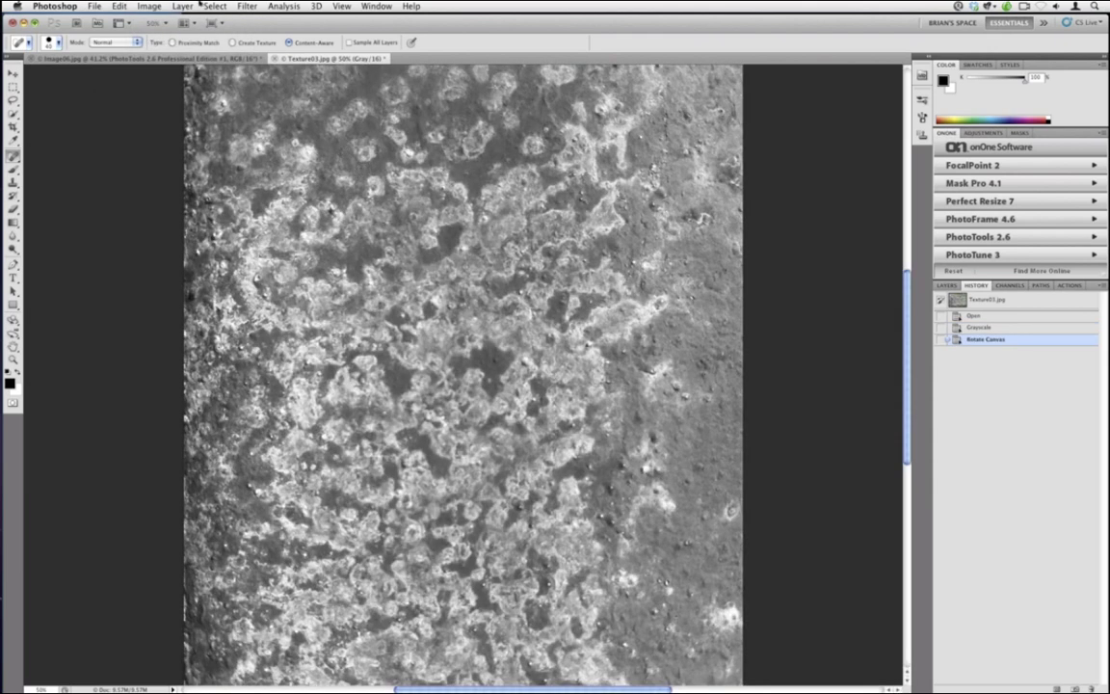
# Step: Select the whole texture canvas and drag it toward the tree photo with the Move tool
pyautogui.click(208, 6)
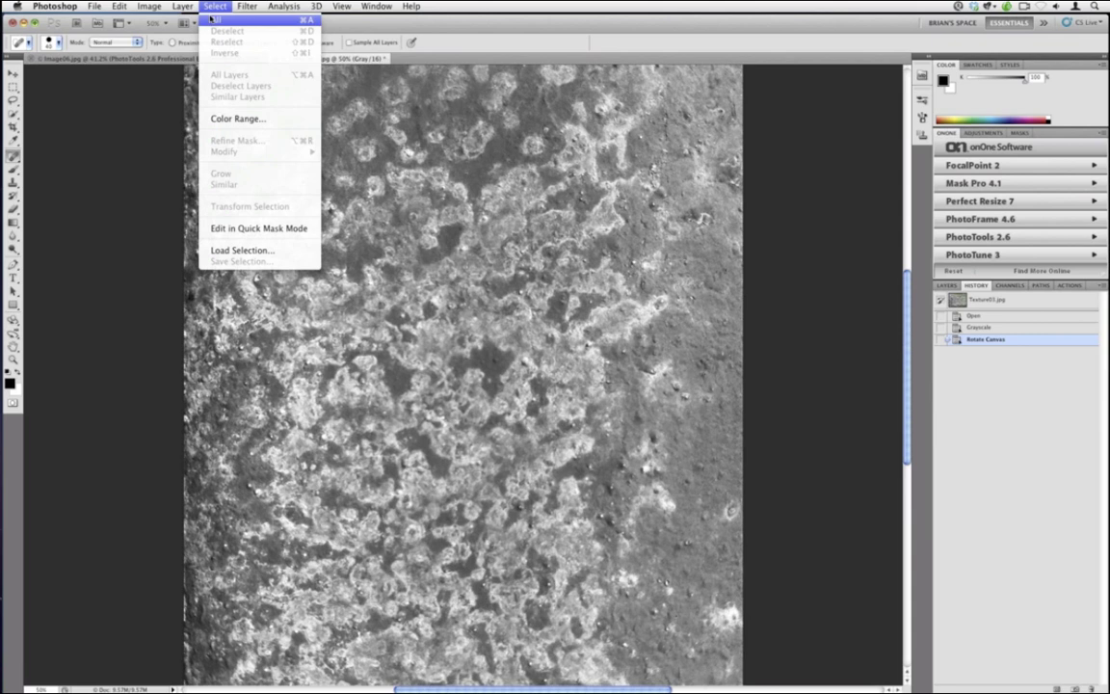
pyautogui.click(212, 20)
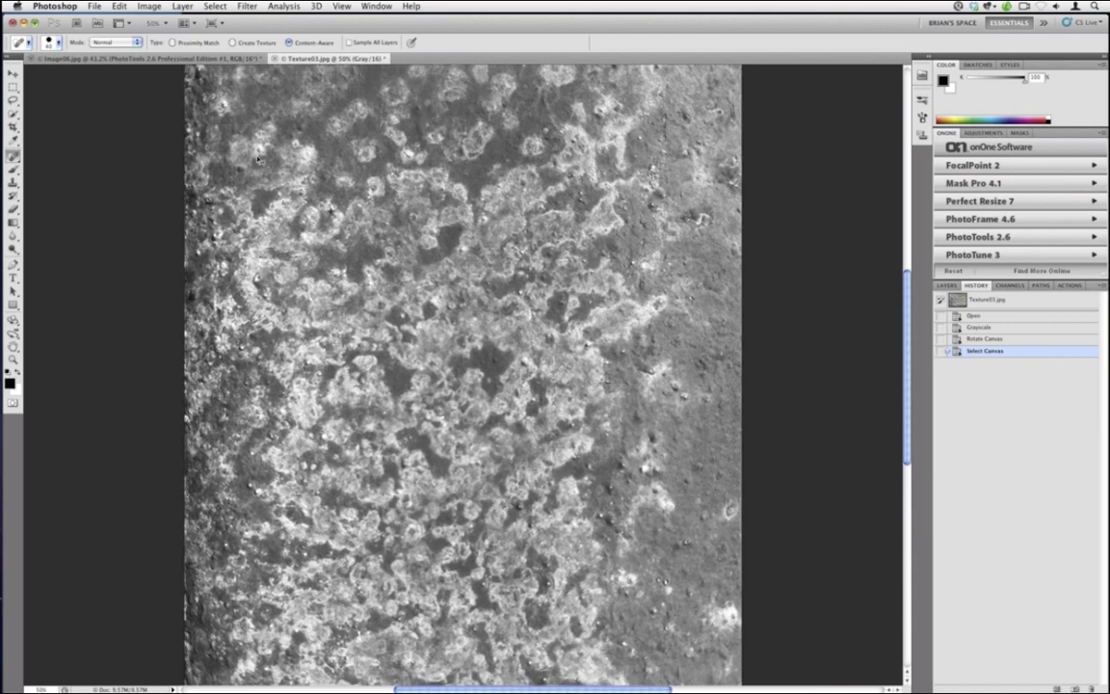
pyautogui.press('v')
pyautogui.moveTo(258, 159); pyautogui.dragTo(265, 151)
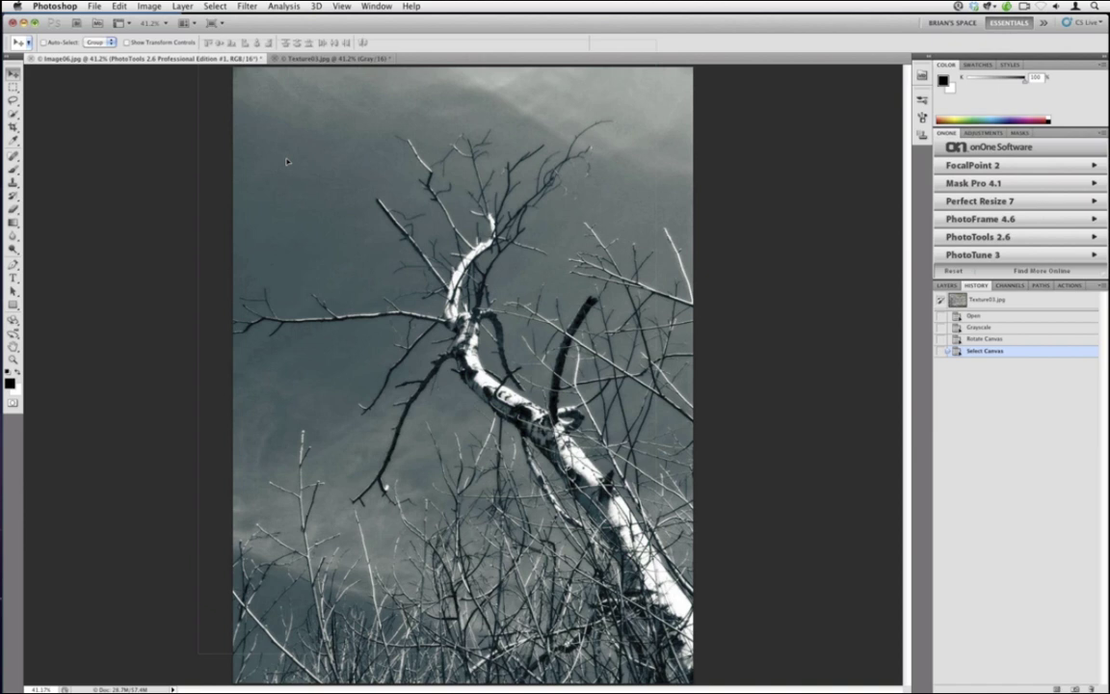
# Step: Drop the texture onto Image06 as Layer 1, undoing and redoing the placement
pyautogui.moveTo(286, 162); pyautogui.dragTo(292, 174)
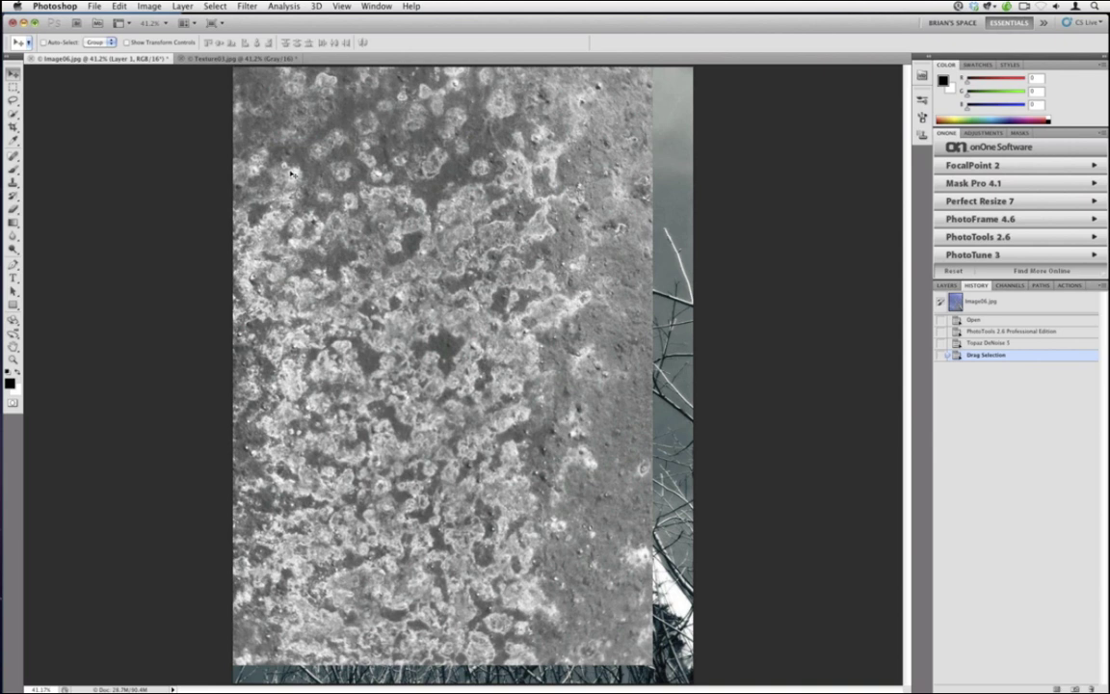
pyautogui.press('super+z')
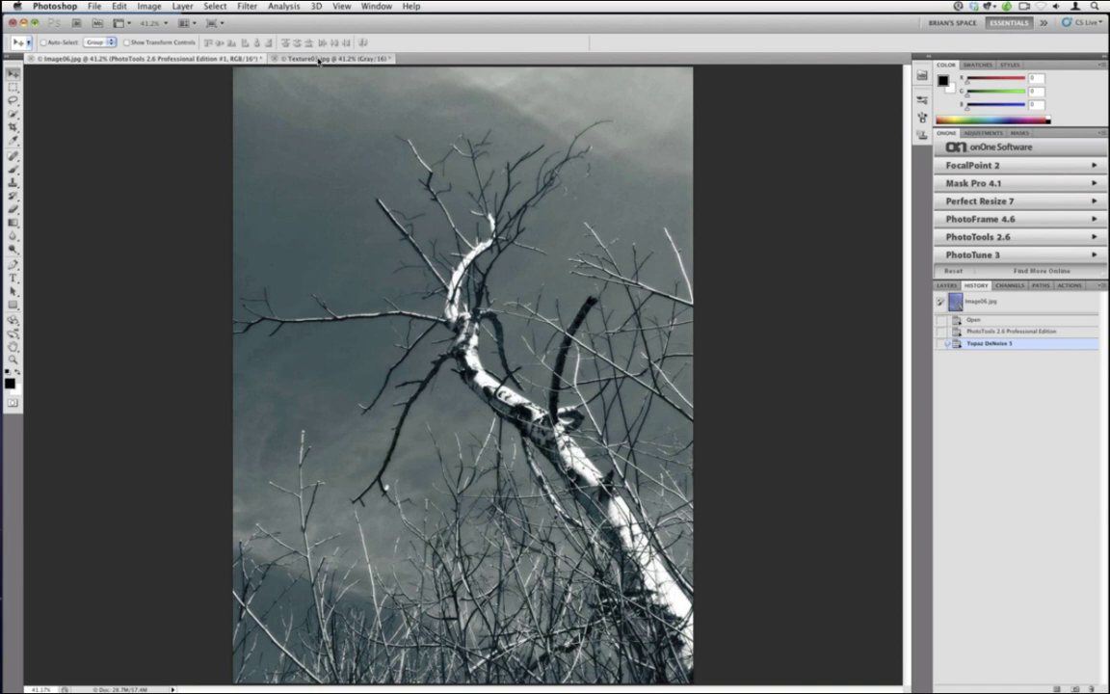
pyautogui.press('super+z')
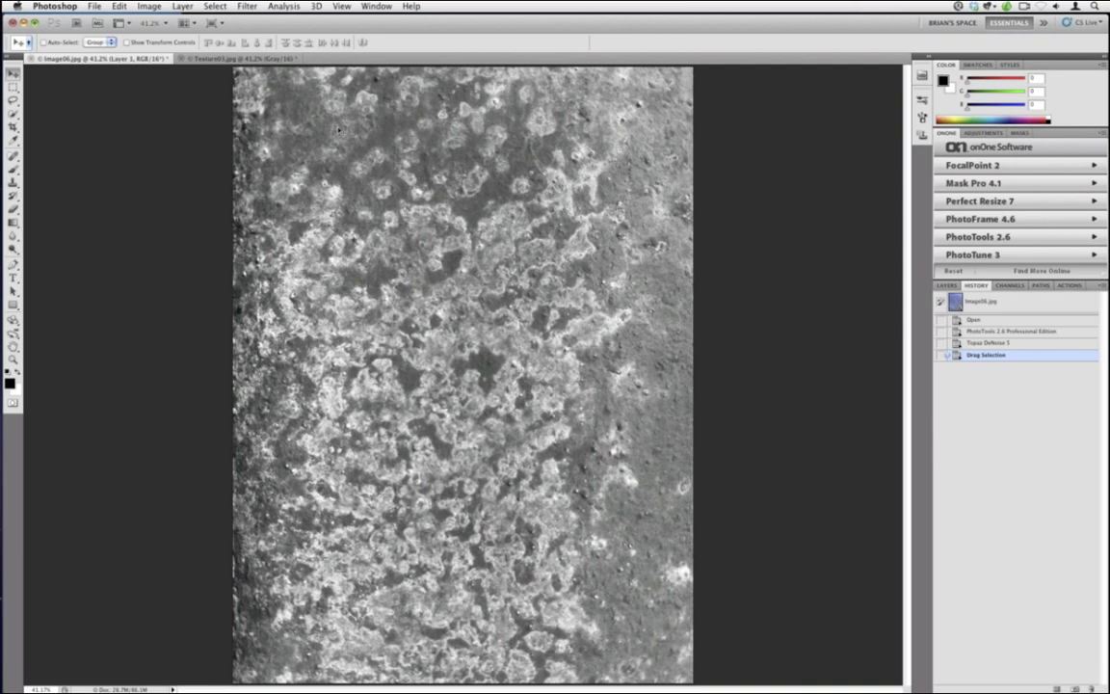
# Step: In the Layers panel, toggle Layer 1's visibility, keep Normal blending, and drag it toward deletion
pyautogui.press('F7')
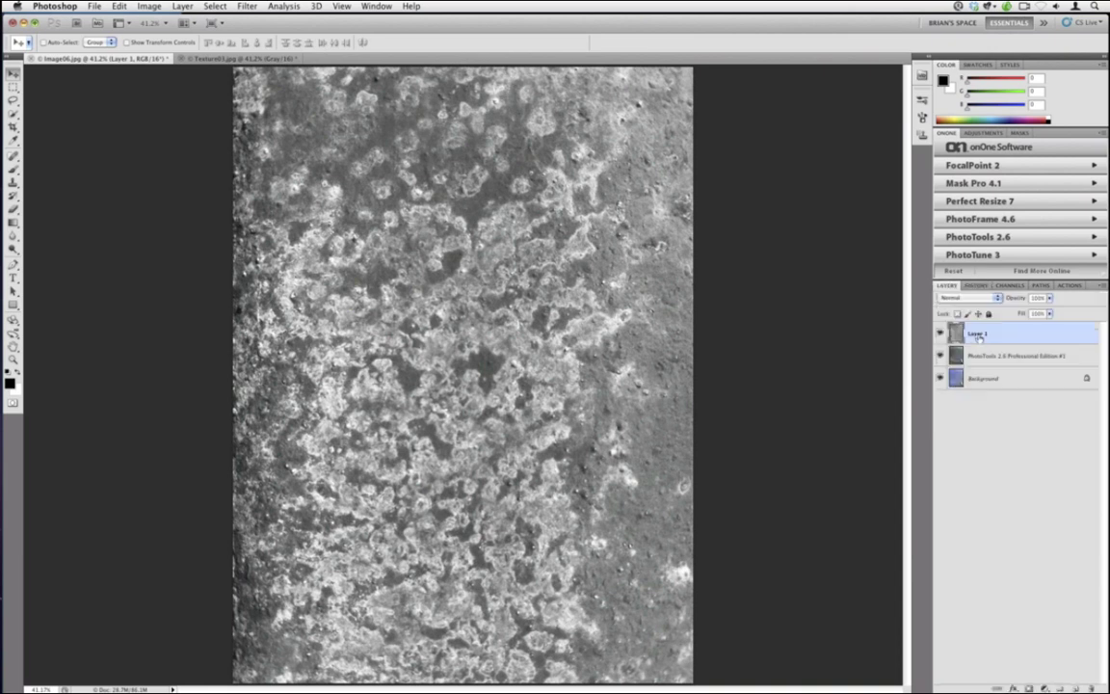
pyautogui.click(940, 332)
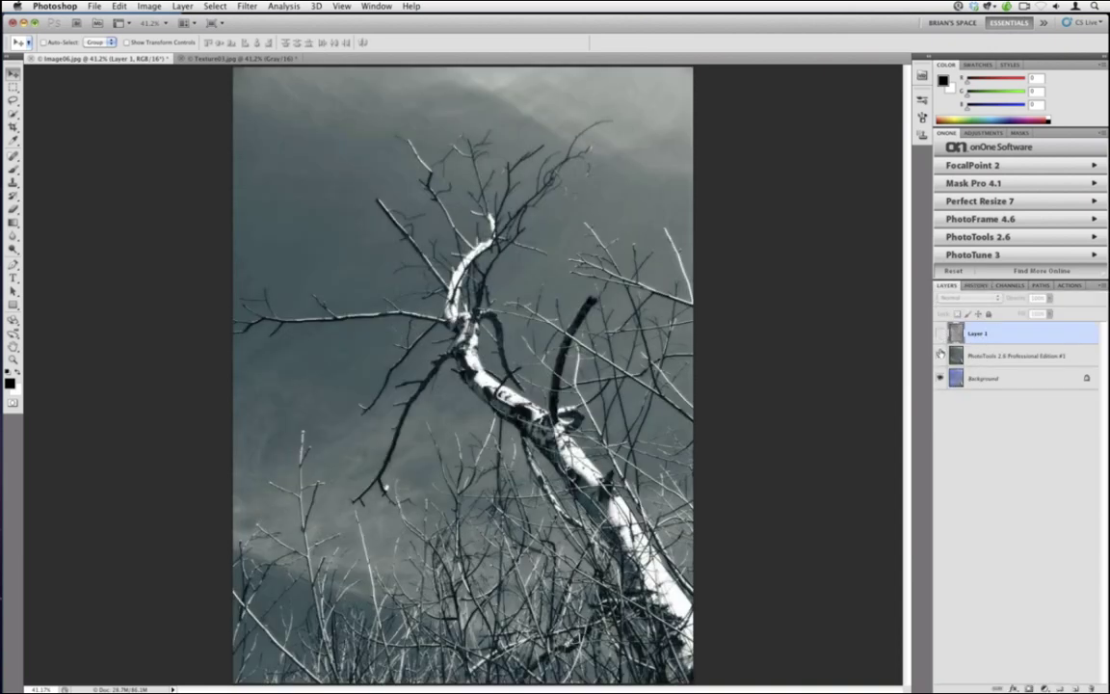
pyautogui.click(940, 332)
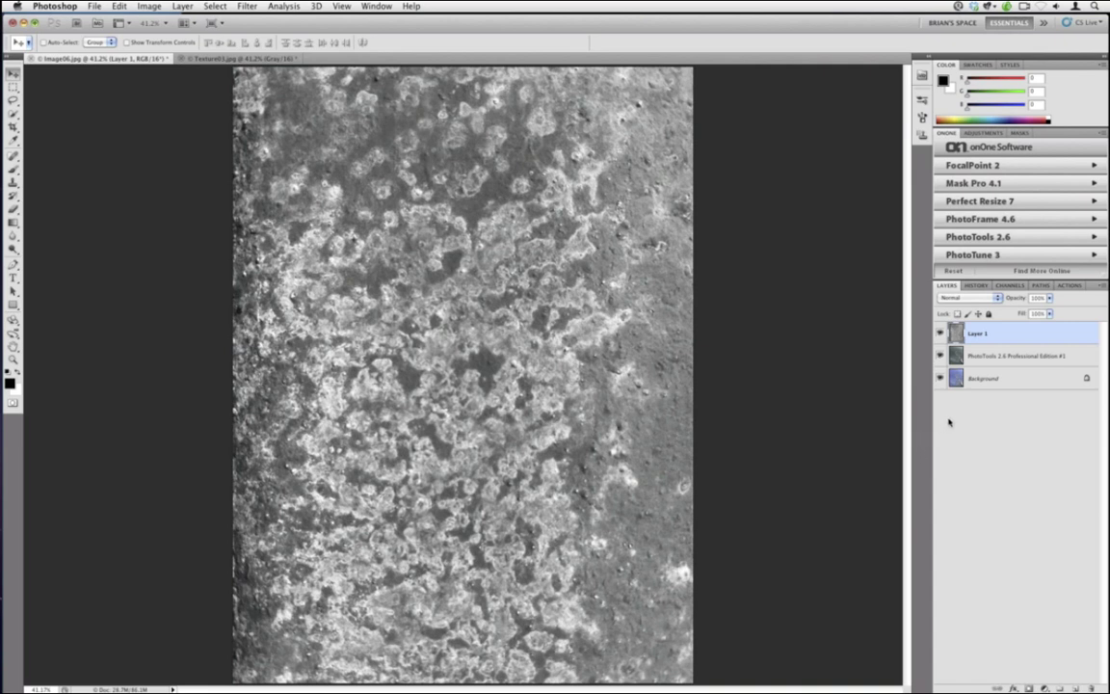
pyautogui.click(968, 298)
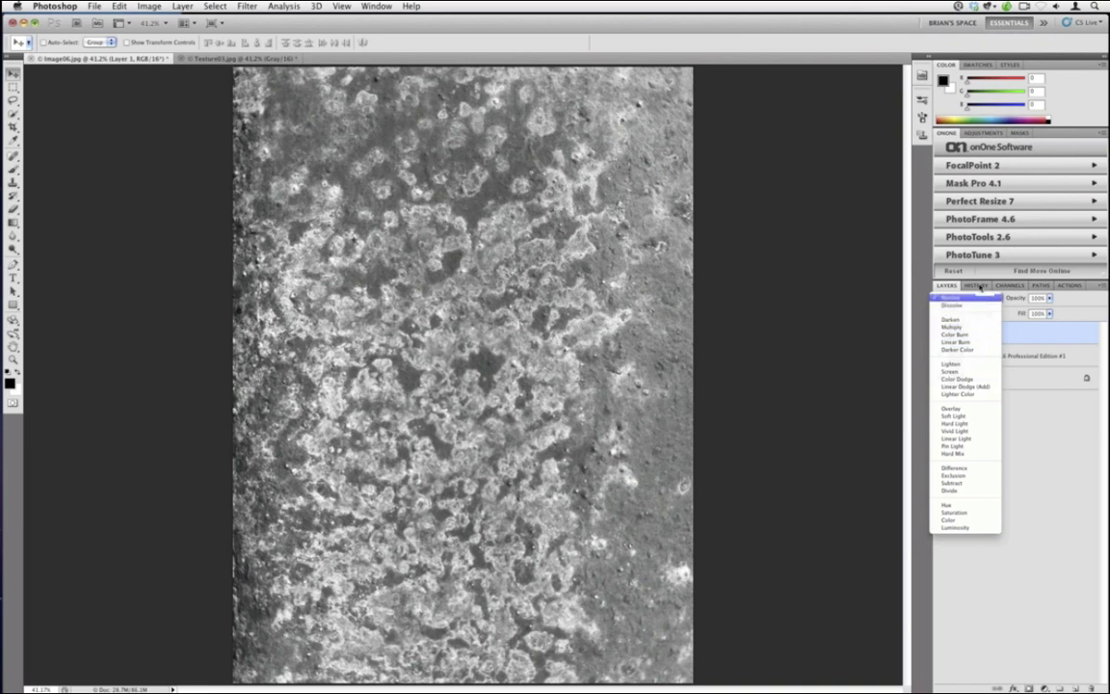
pyautogui.click(1021, 426)
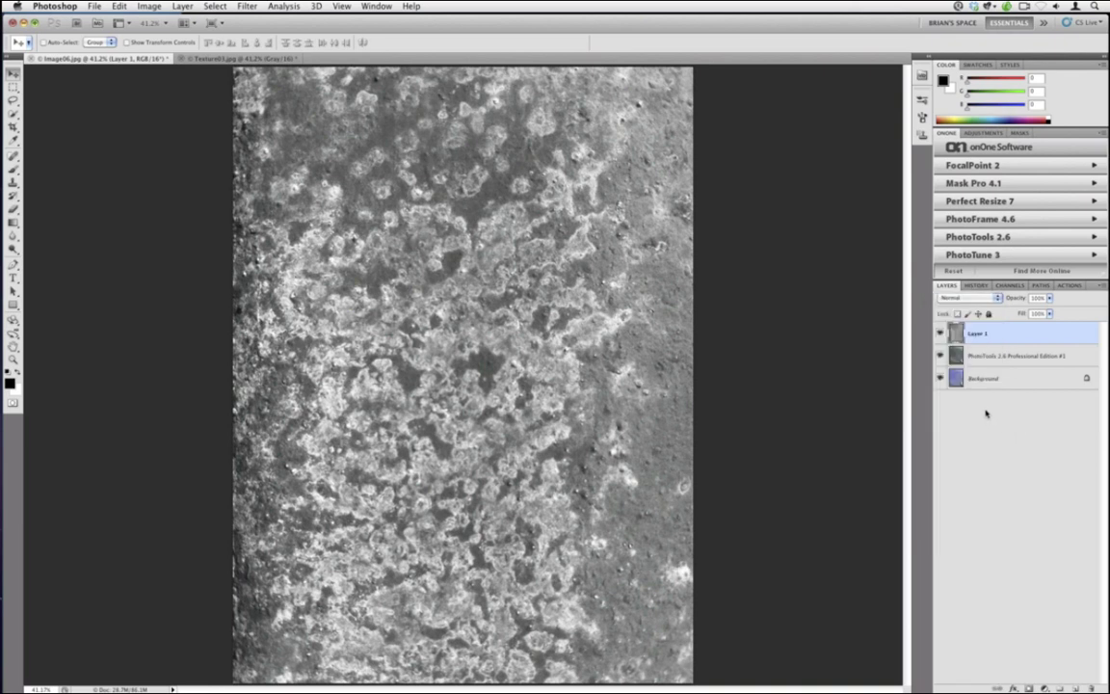
pyautogui.moveTo(978, 332); pyautogui.dragTo(977, 617)
# Step: Delete Layer 1 and close the toned Image06 tree document
pyautogui.press('BackSpace')
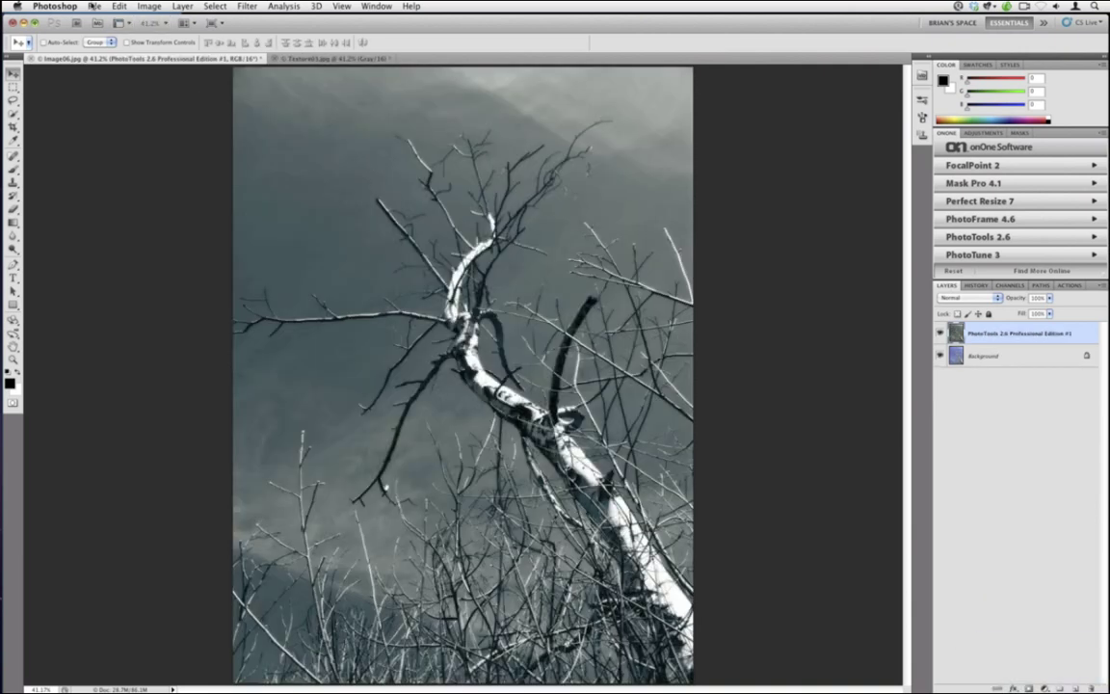
pyautogui.click(85, 7)
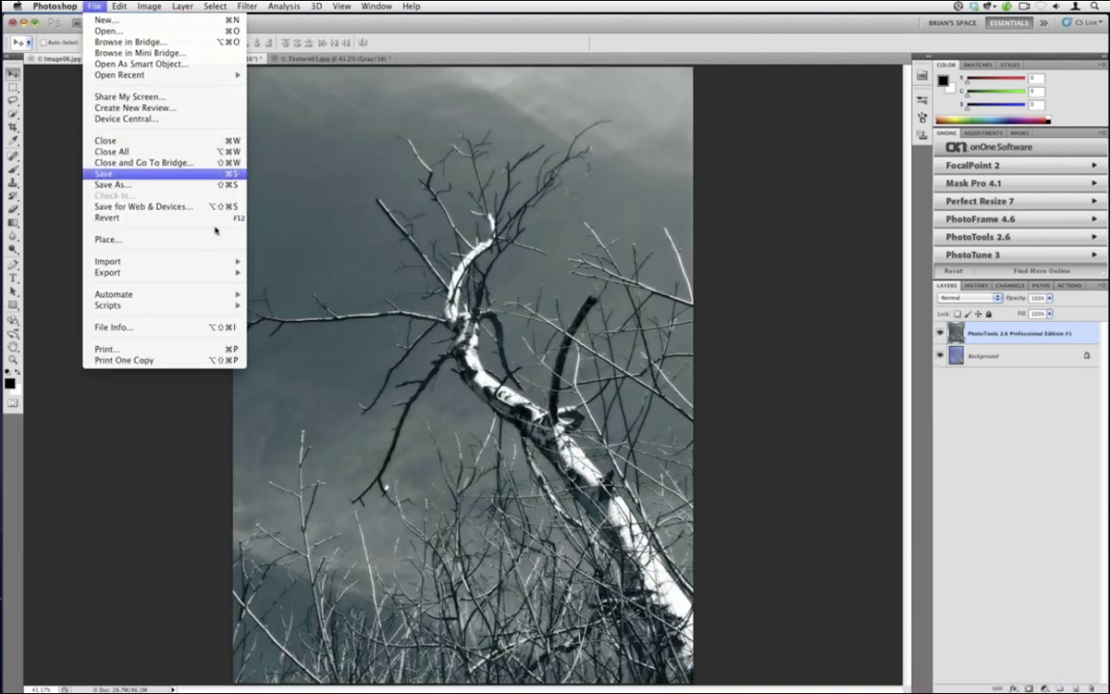
pyautogui.click(257, 256)
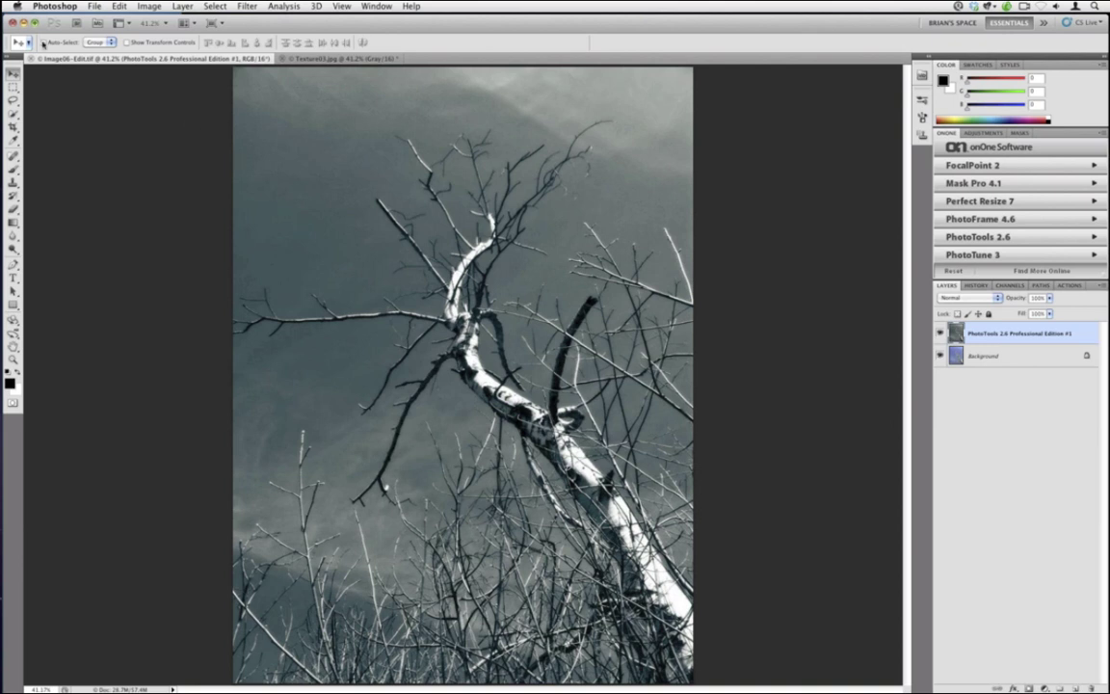
pyautogui.click(11, 23)
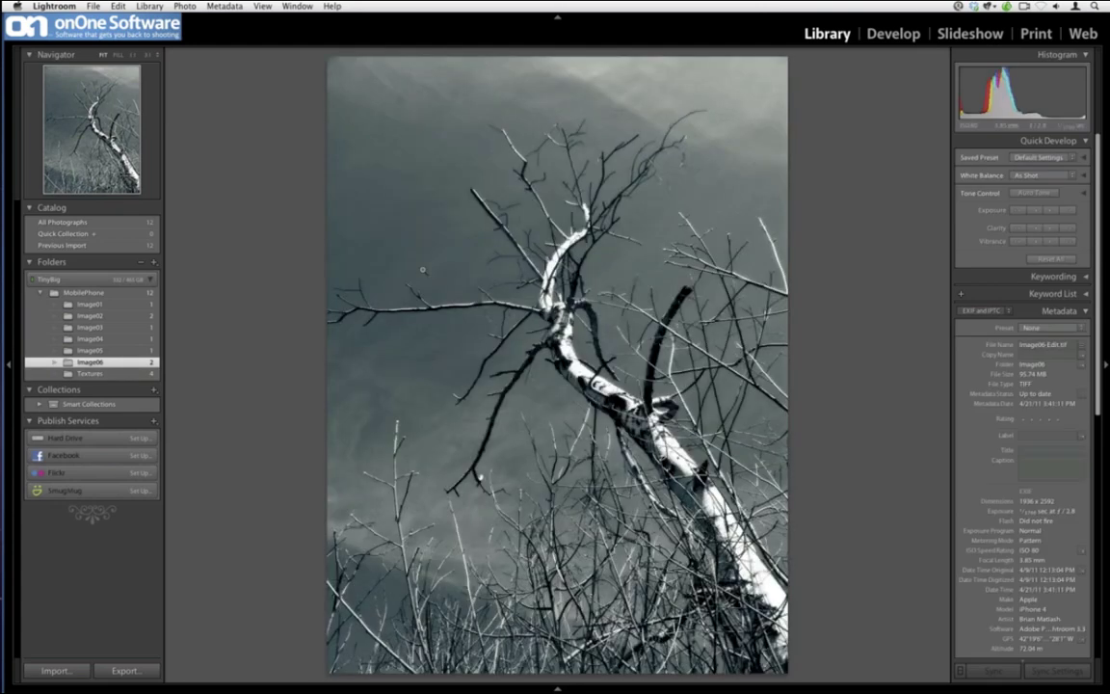
# Step: Open Texture03 in Develop and give it a portrait crop at the original aspect ratio
pyautogui.click(141, 375)
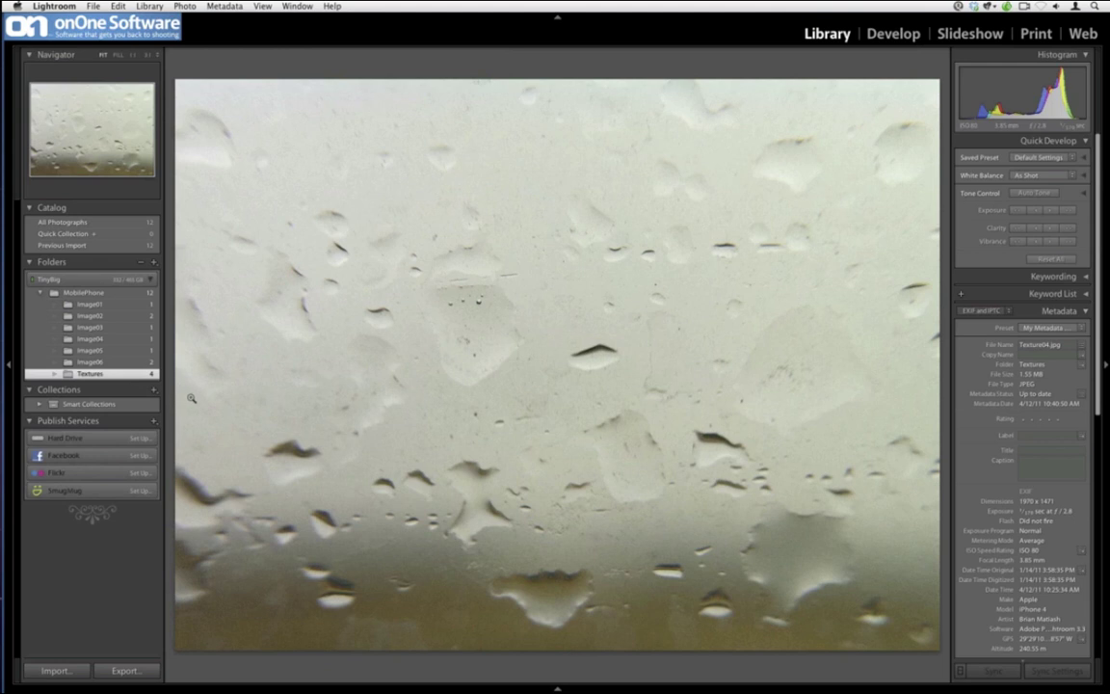
pyautogui.press('Left')
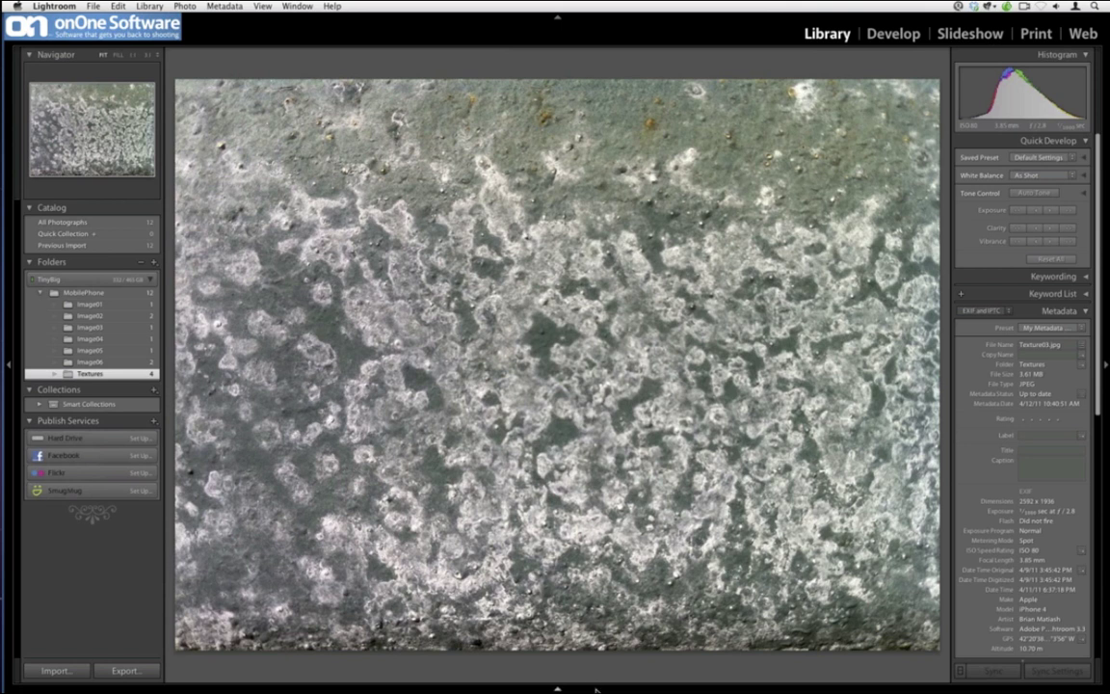
pyautogui.press('d')
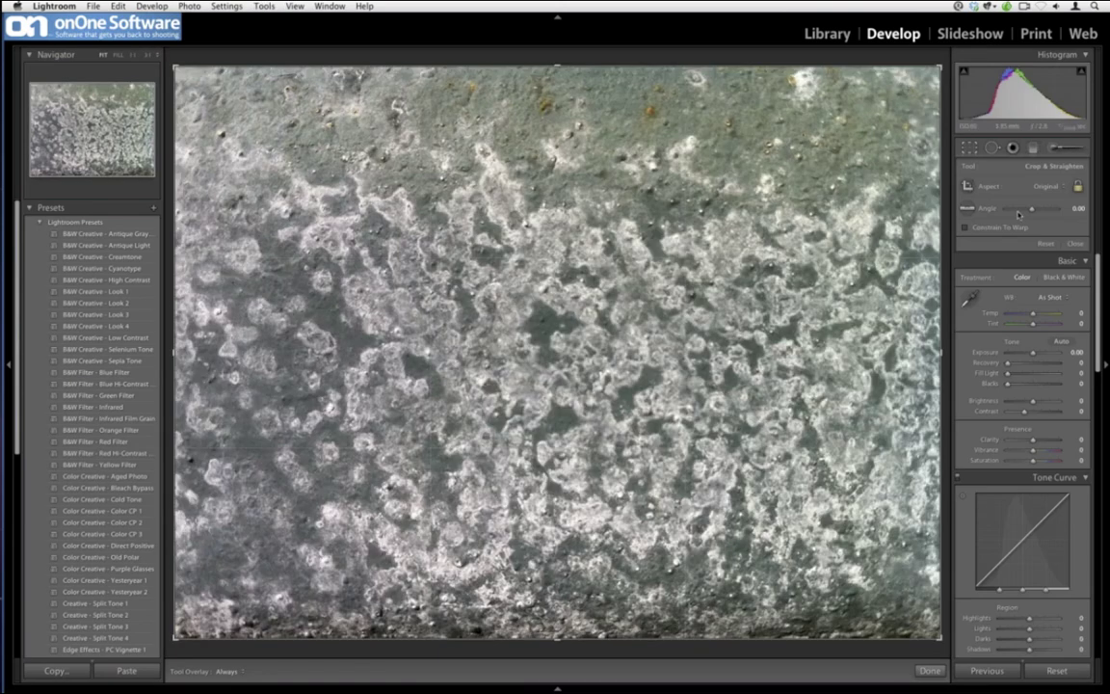
pyautogui.click(995, 186)
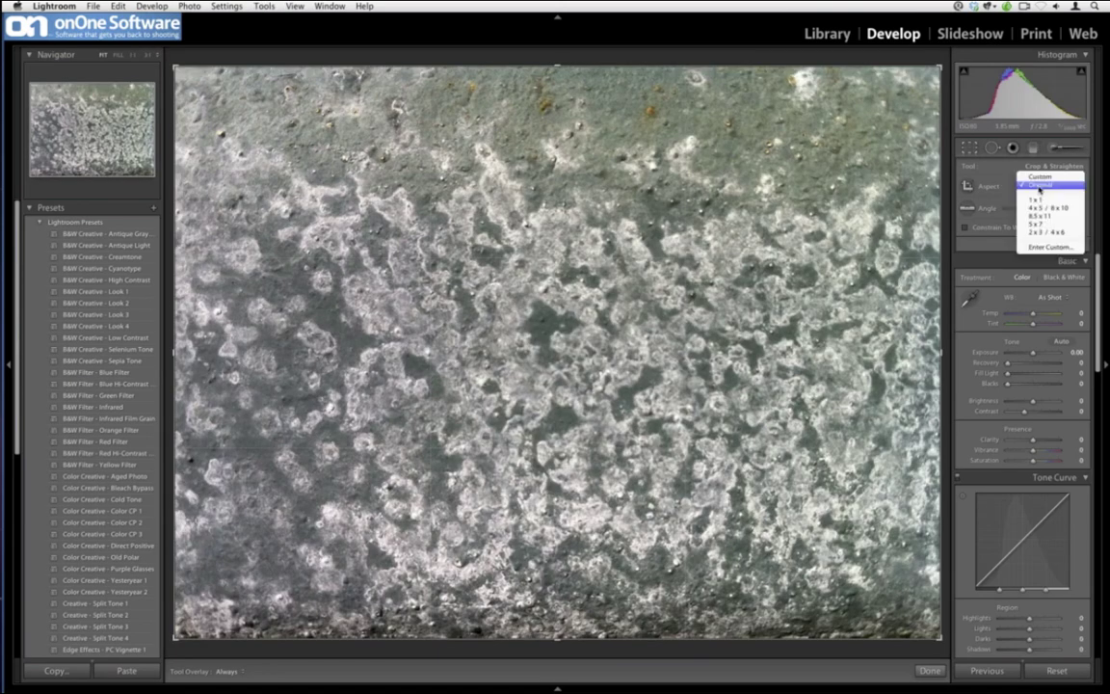
pyautogui.click(995, 186)
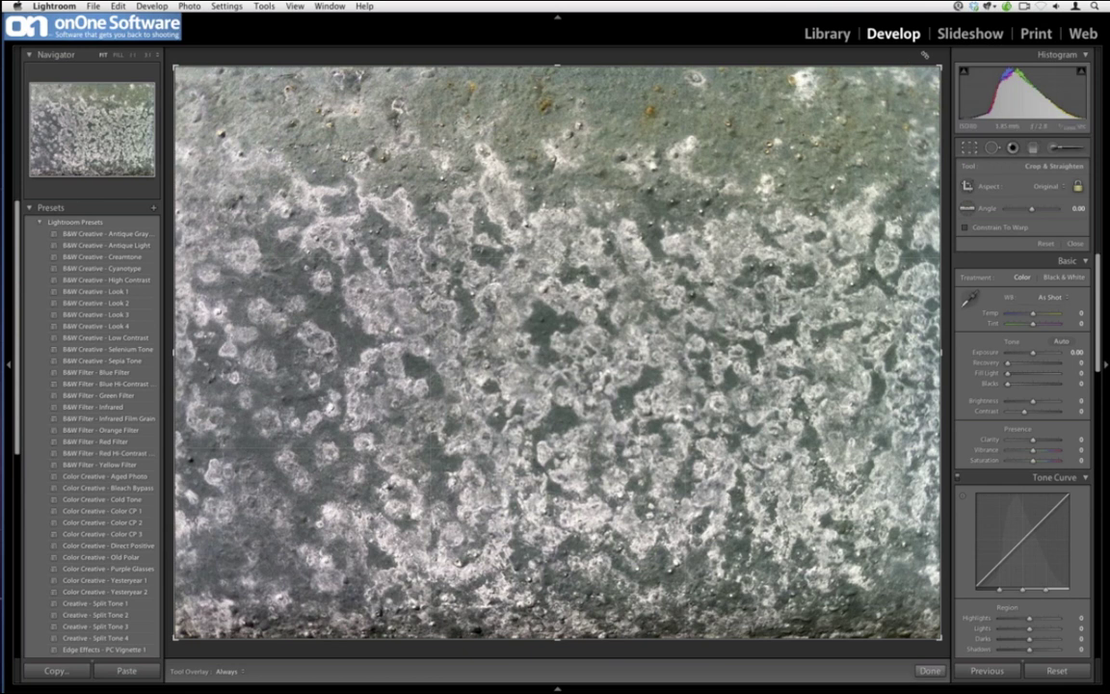
pyautogui.moveTo(923, 56); pyautogui.dragTo(794, 357)
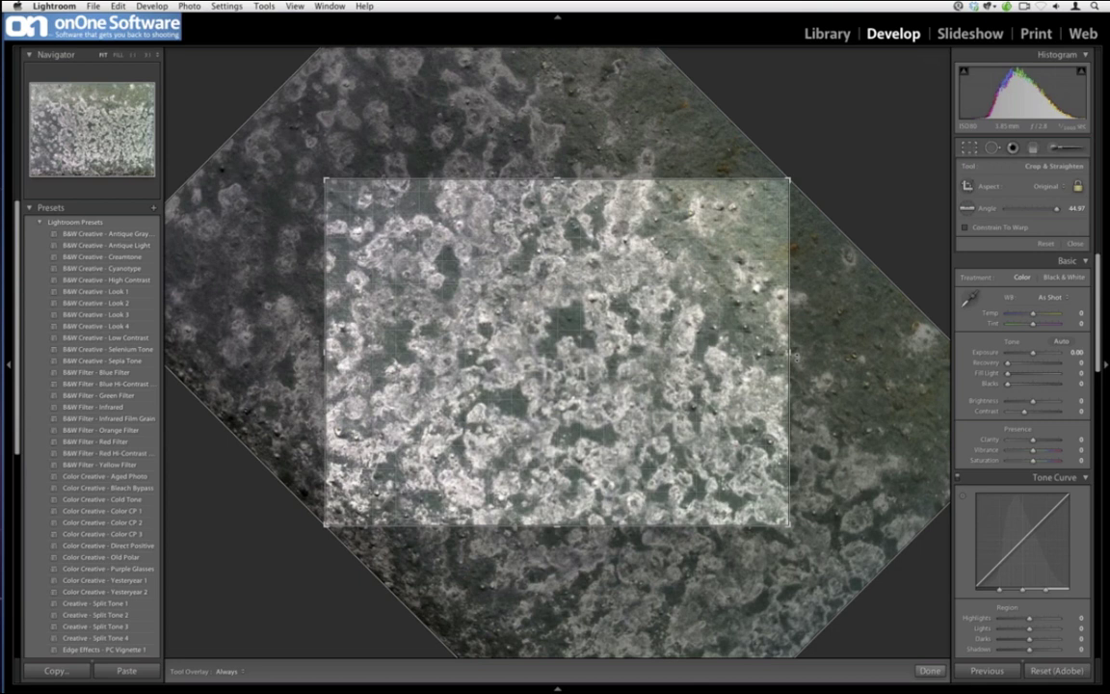
pyautogui.press('super+z')
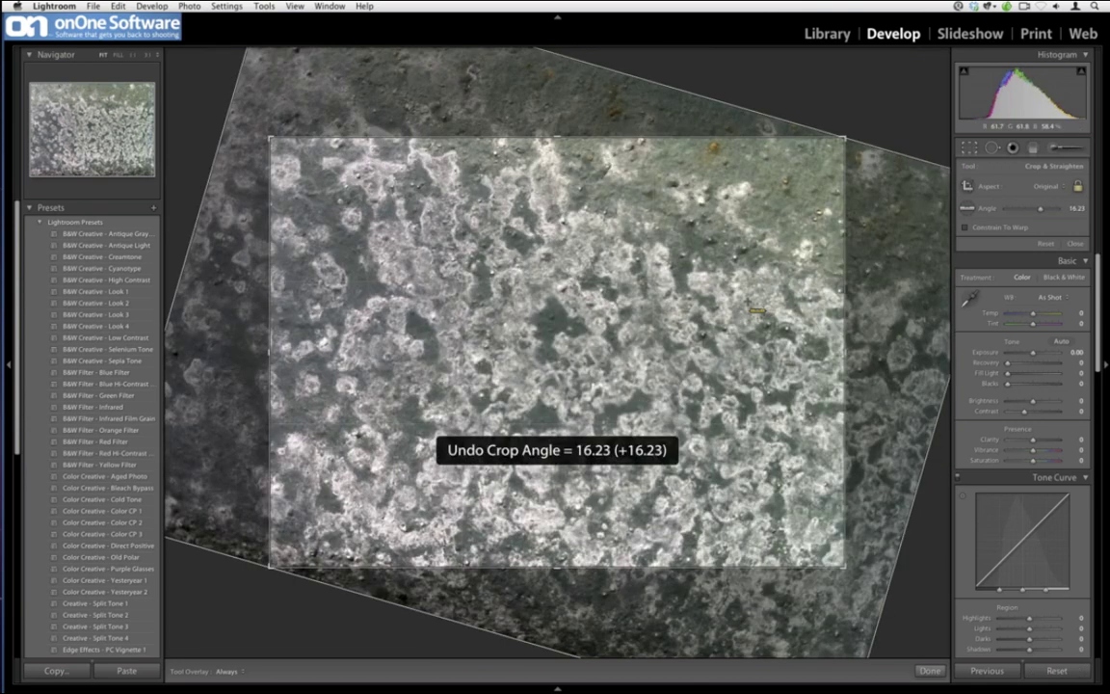
pyautogui.press('super+z')
pyautogui.press('super+z')
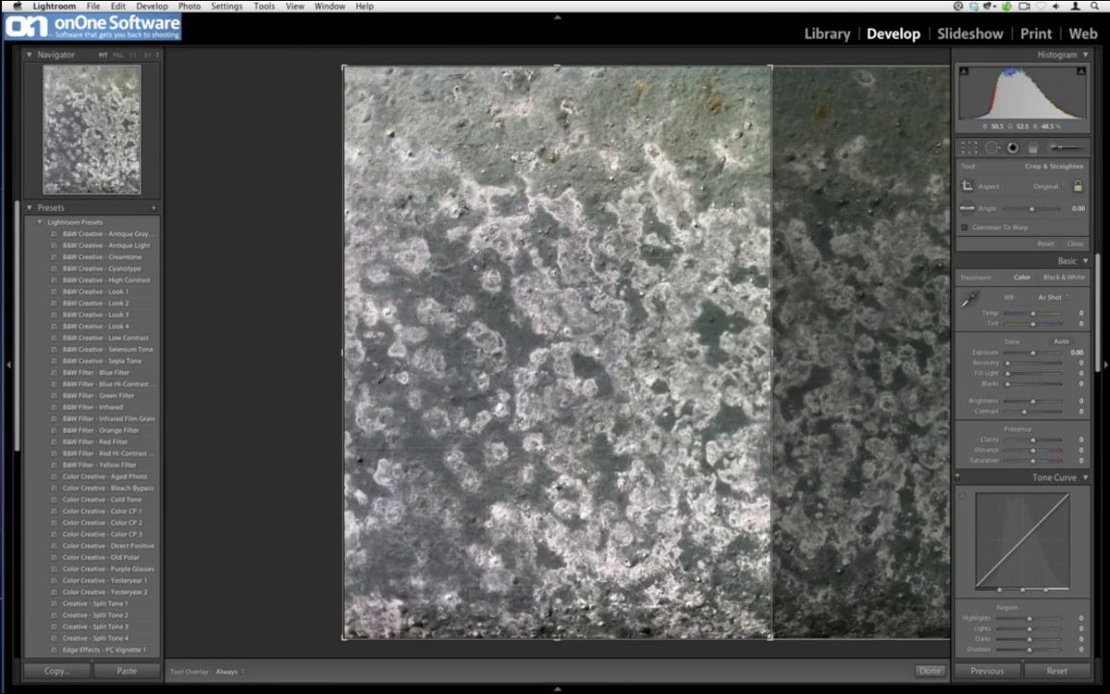
pyautogui.press('r')
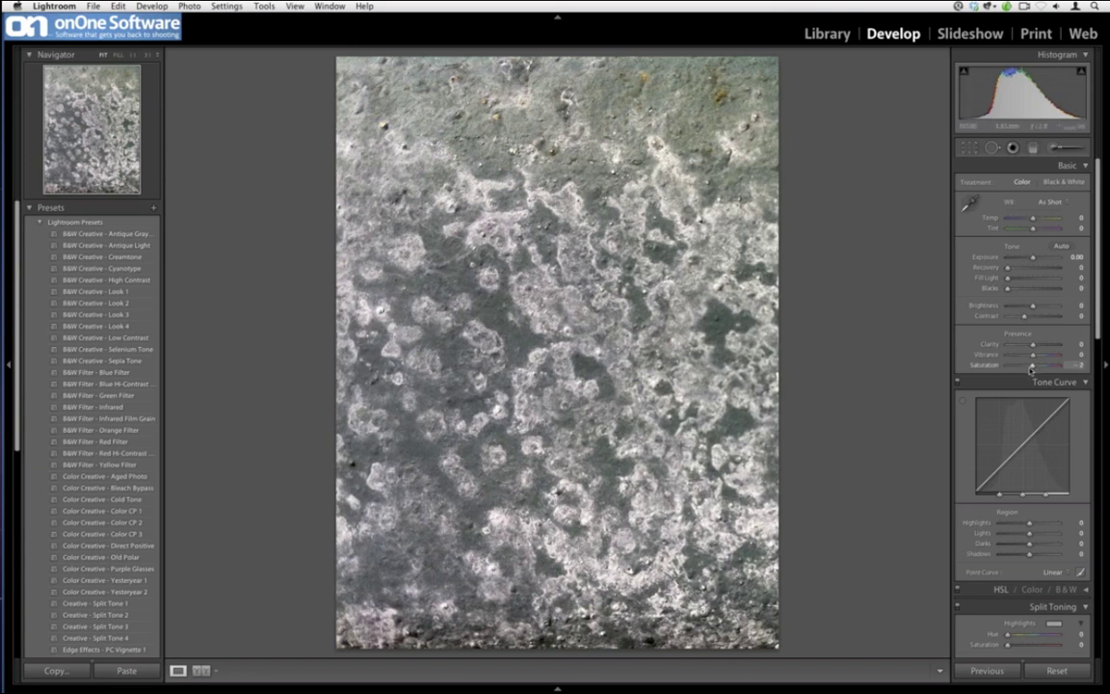
# Step: Drag Saturation down to turn the texture grey, then return to the MobilePhone grid
pyautogui.moveTo(1031, 369); pyautogui.dragTo(876, 334)
pyautogui.press('g')
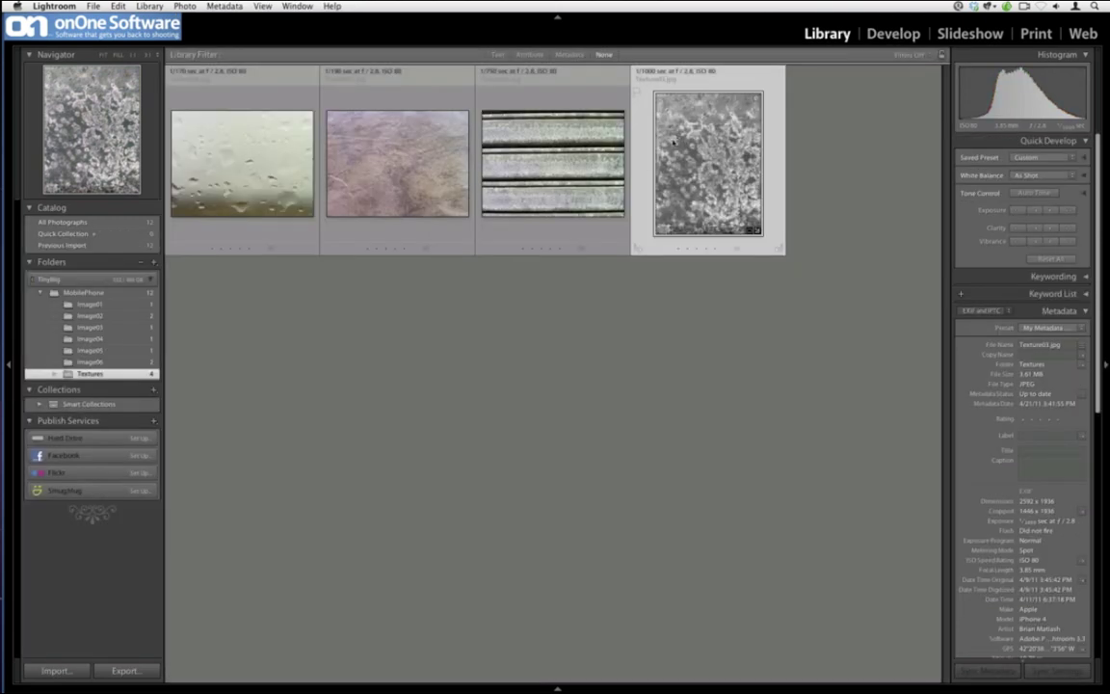
pyautogui.click(138, 294)
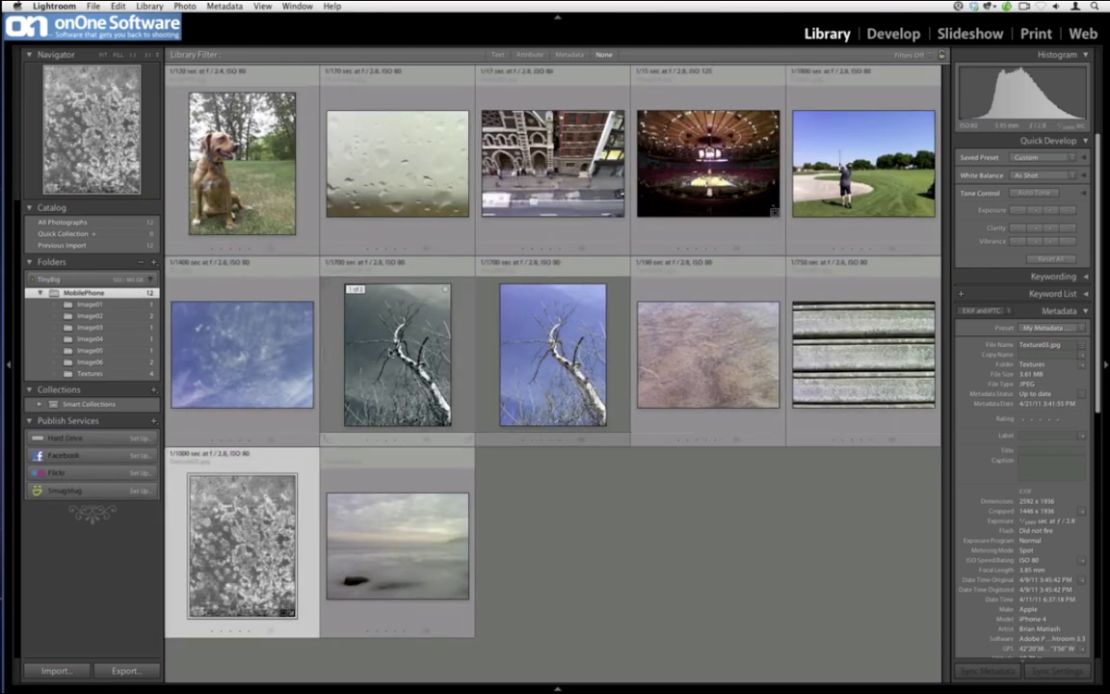
# Step: Send the toned tree photo and Texture03 together to Perfect Layers via Plug-in Extras
pyautogui.keyDown('super'); pyautogui.click(344, 316); pyautogui.keyUp('super')
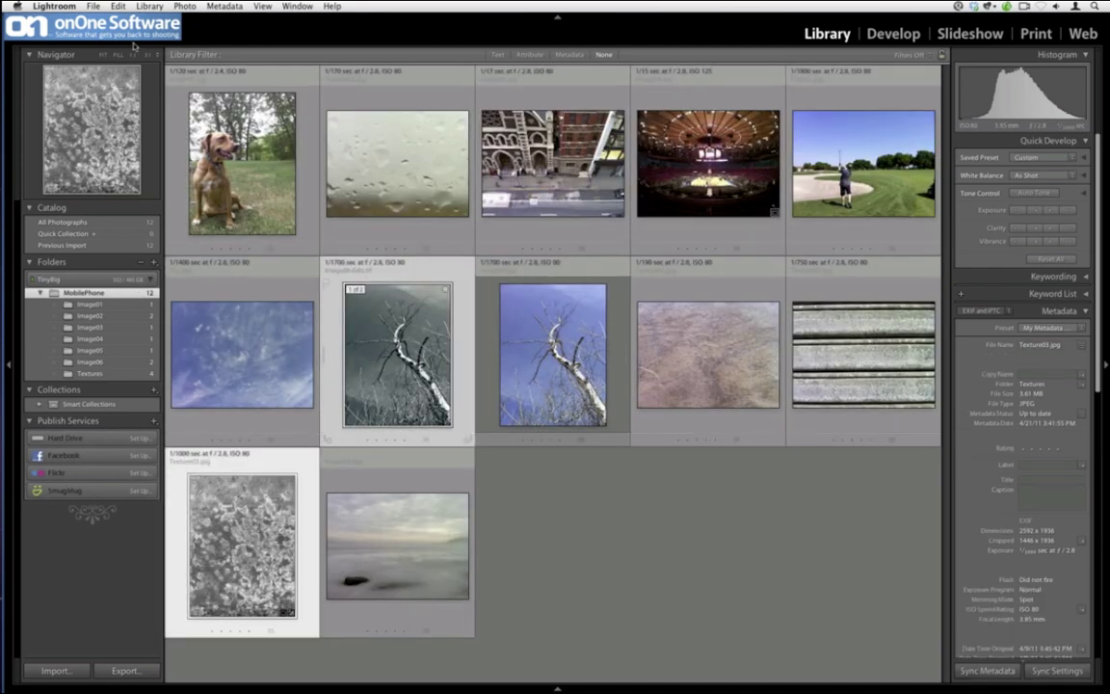
pyautogui.click(93, 6)
pyautogui.moveTo(144, 196)
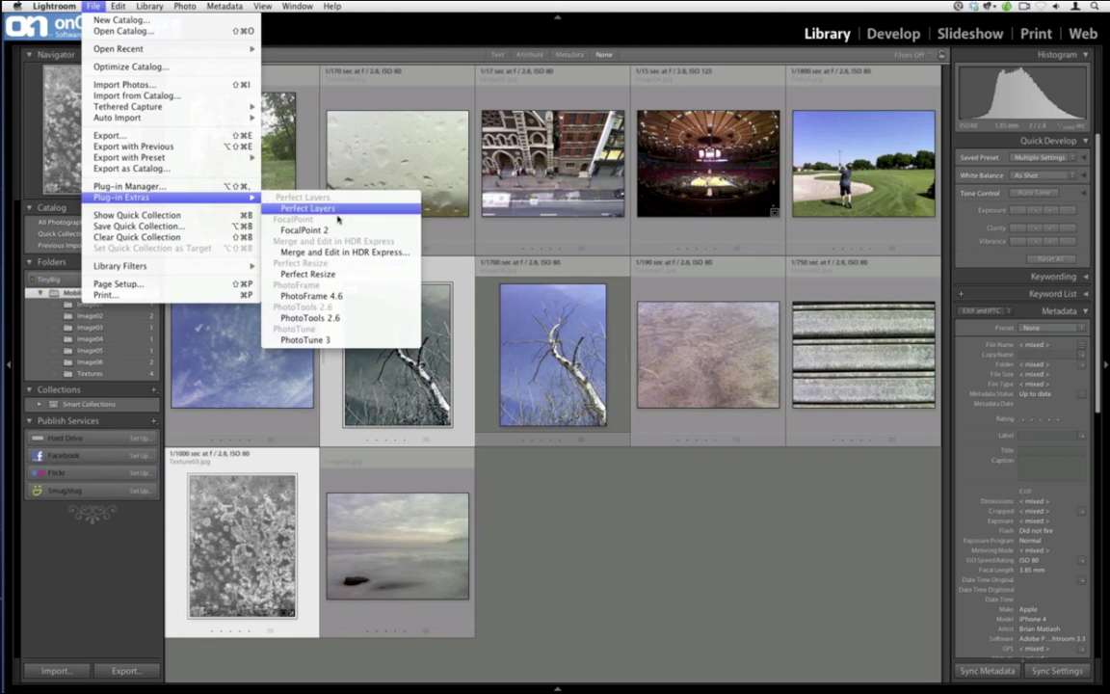
pyautogui.click(337, 214)
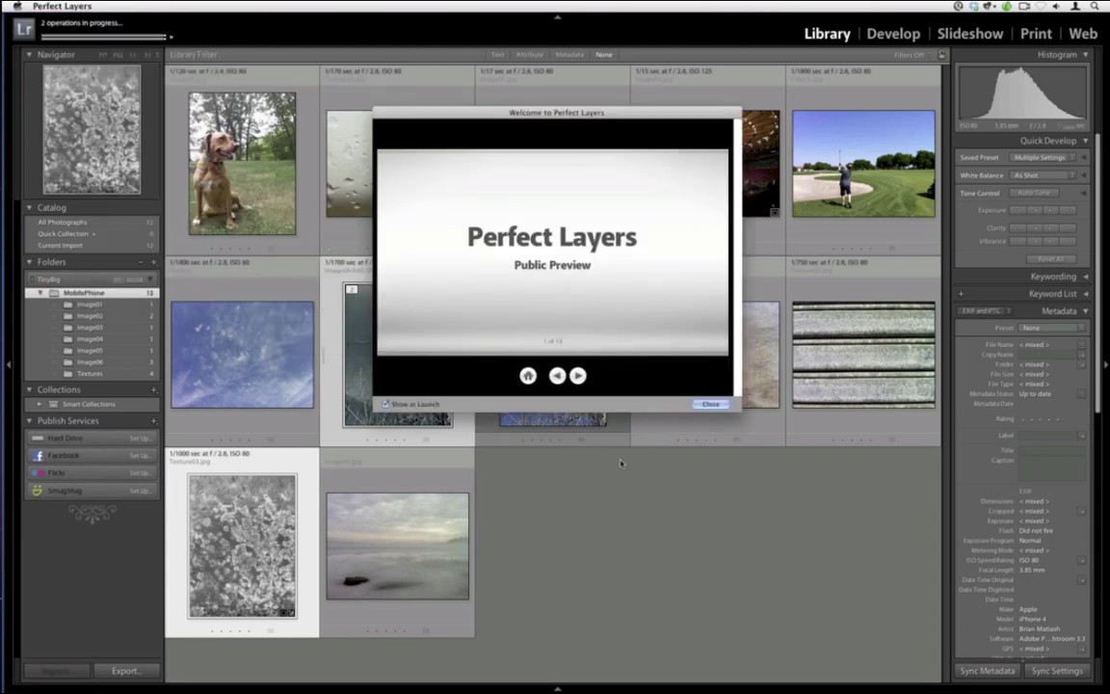
pyautogui.click(713, 404)
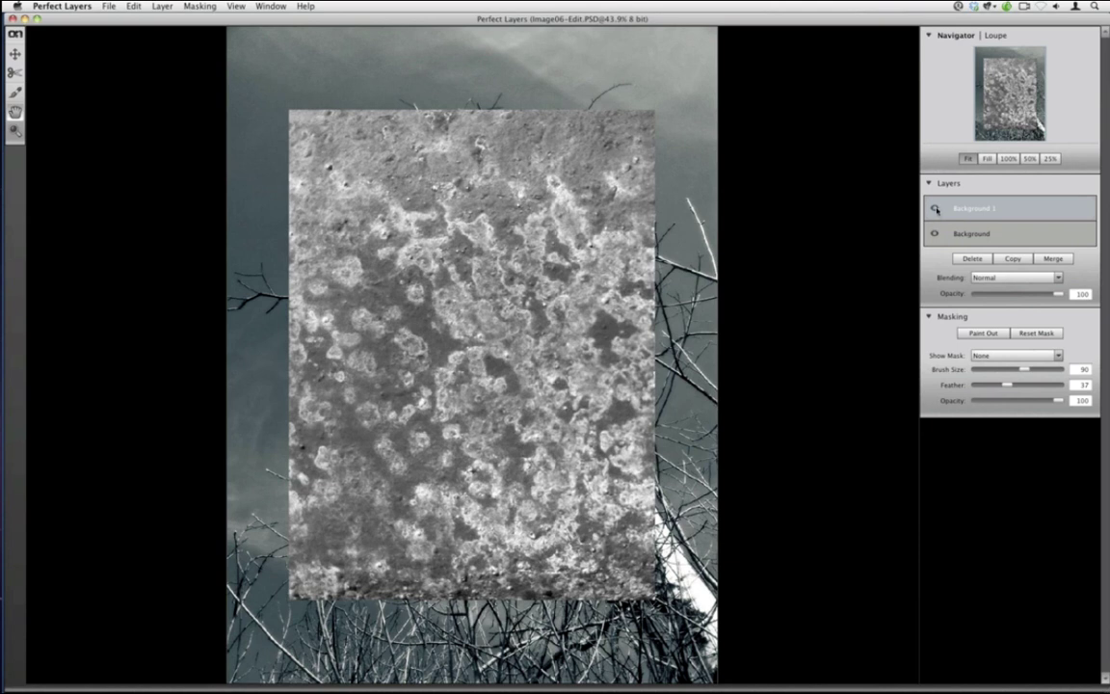
# Step: Rename the top layer 'Texture' and the bottom layer 'Image'
pyautogui.click(935, 208)
pyautogui.click(935, 208)
pyautogui.doubleClick(975, 208)
pyautogui.write('Textu')
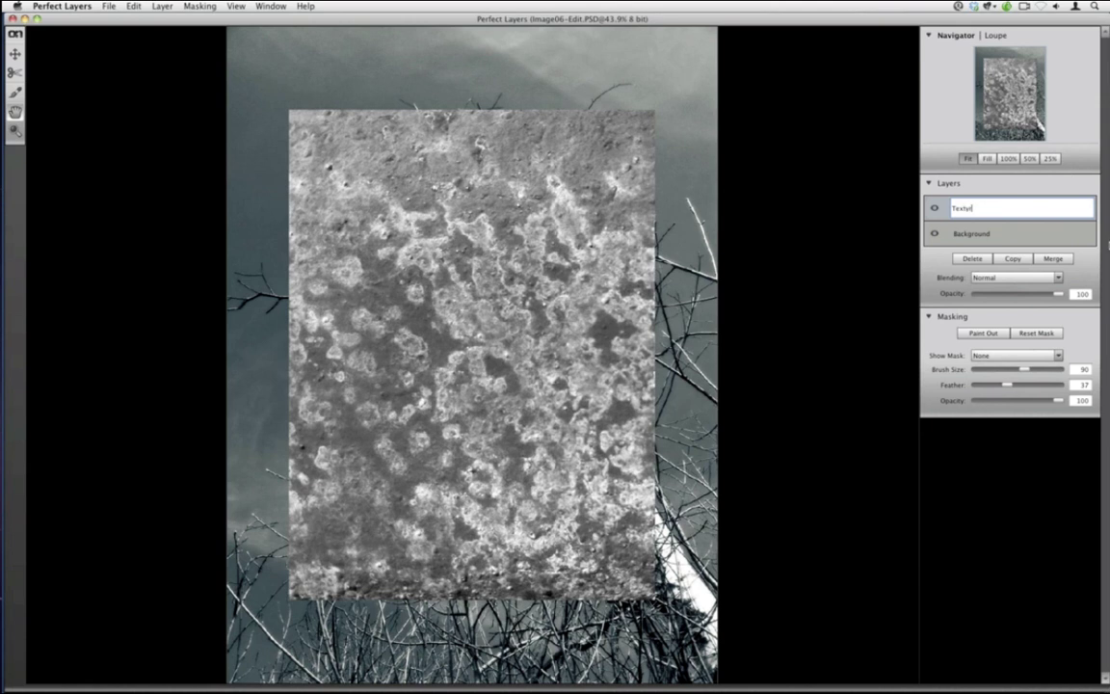
pyautogui.press('BackSpace')
pyautogui.write('ure')
pyautogui.doubleClick(982, 235)
pyautogui.write('Image')
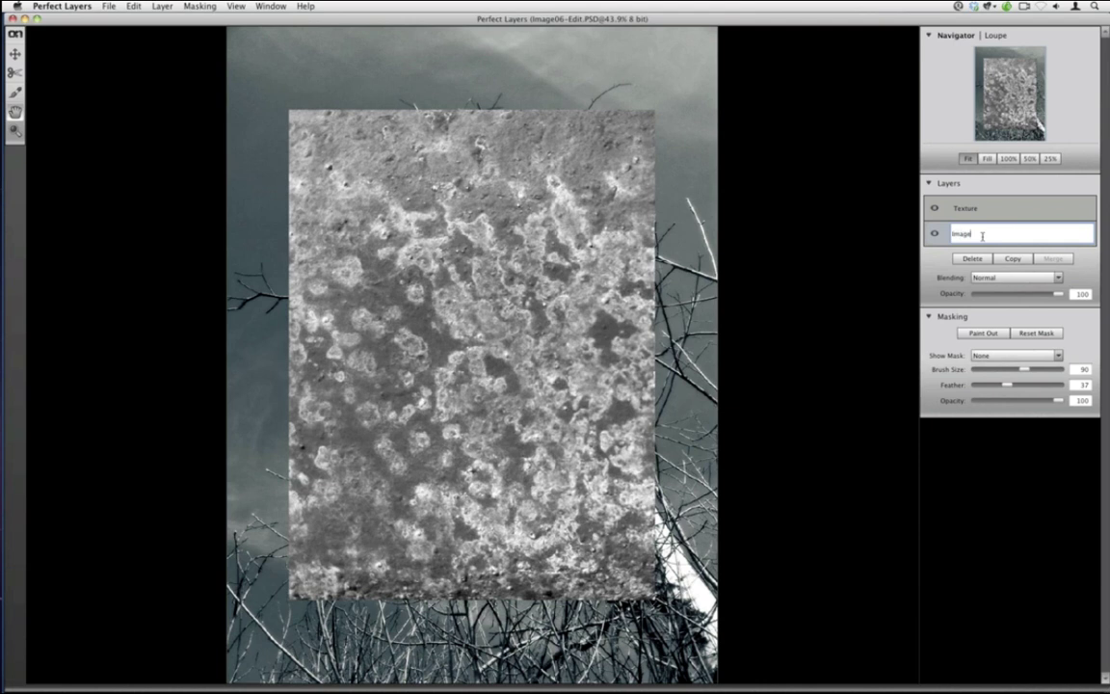
pyautogui.press('Return')
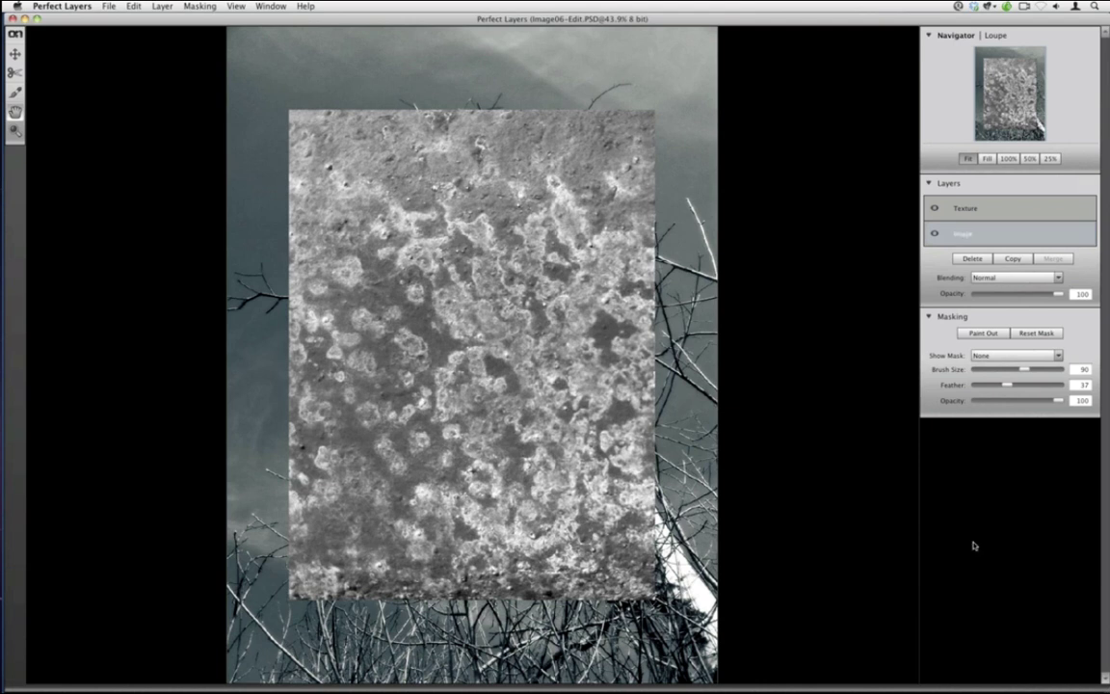
# Step: Stretch the Texture layer with the Transform tool to cover the whole canvas
pyautogui.click(998, 207)
pyautogui.click(15, 54)
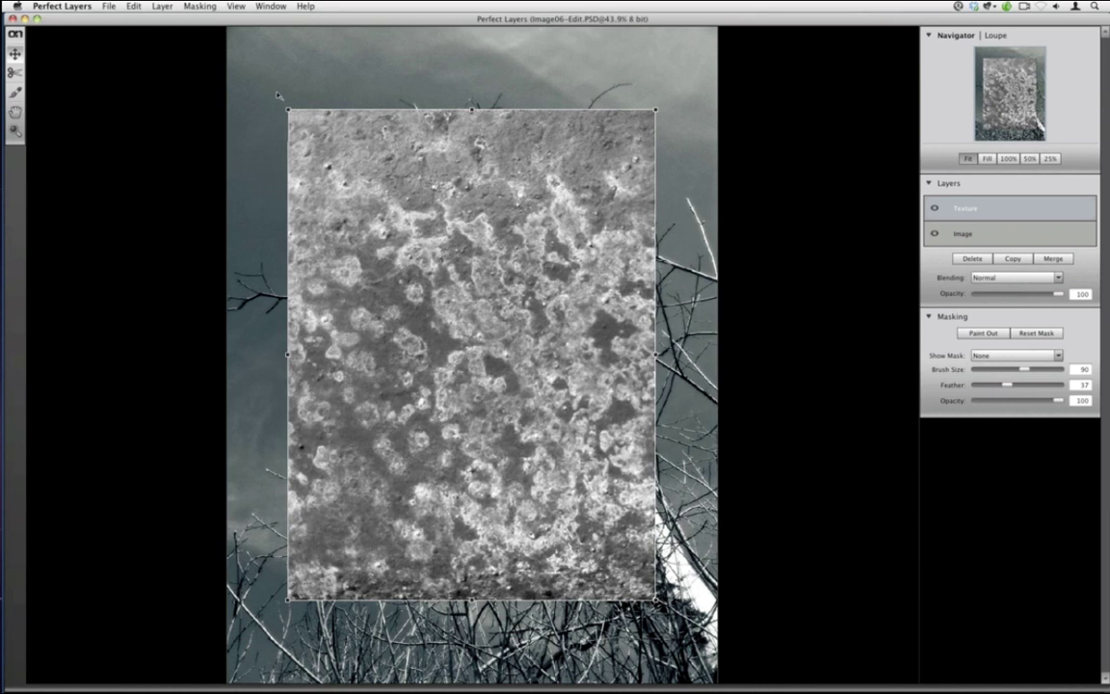
pyautogui.moveTo(287, 109); pyautogui.dragTo(226, 27)
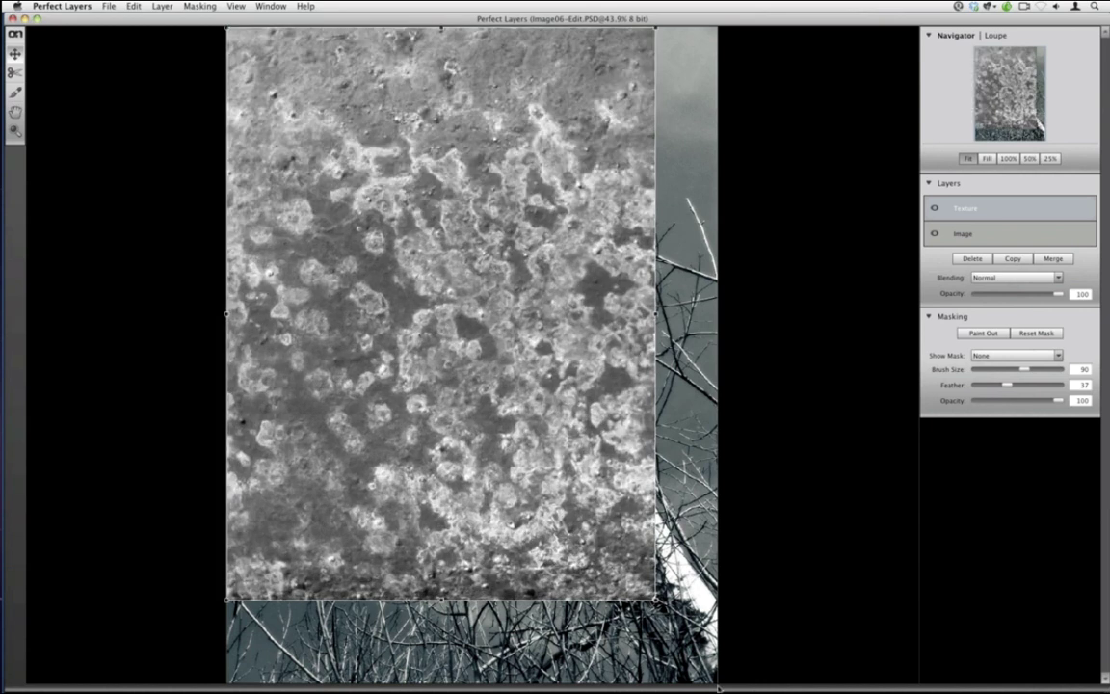
pyautogui.moveTo(719, 687); pyautogui.dragTo(718, 684)
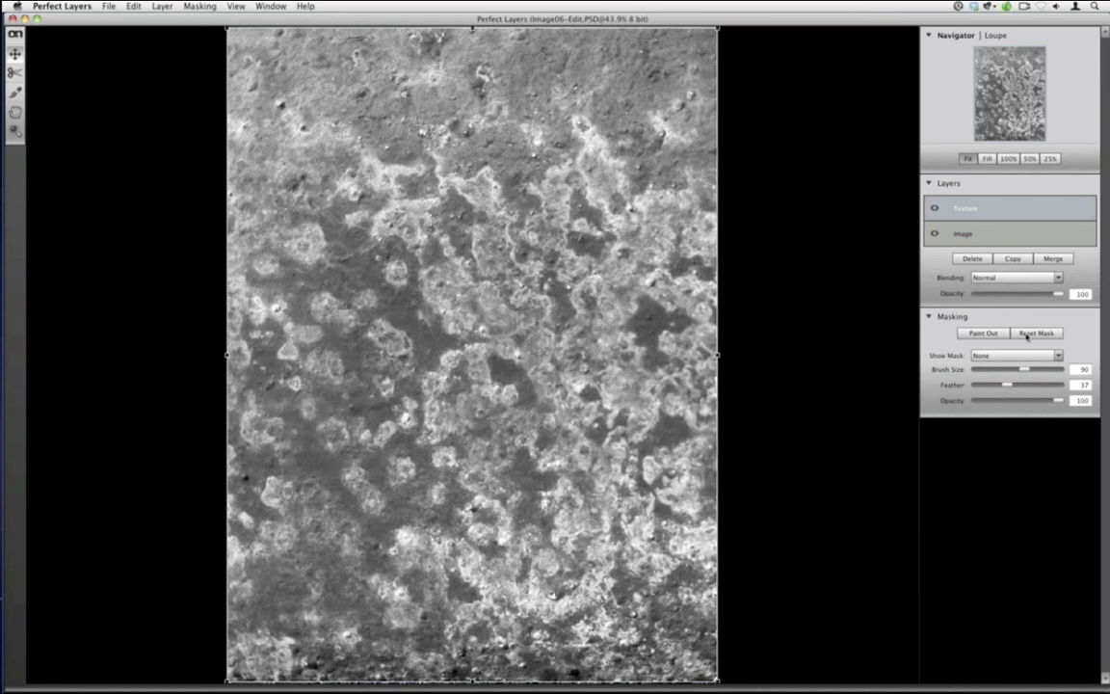
pyautogui.click(1048, 277)
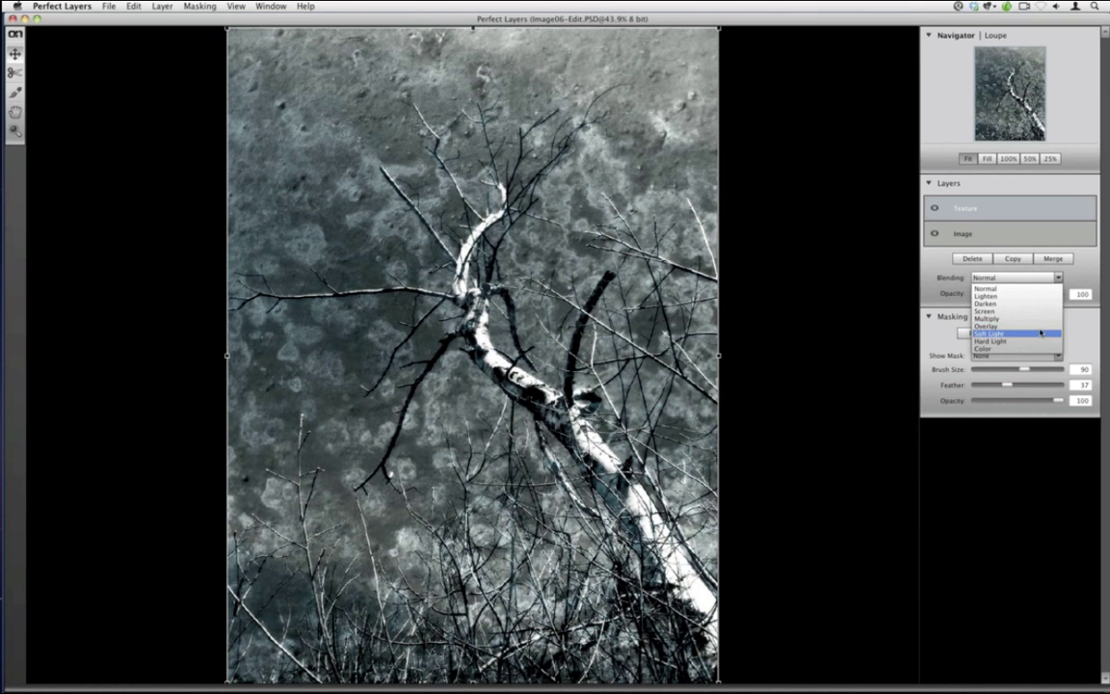
# Step: Set the Texture layer to Overlay blending at 61% opacity
pyautogui.click(1039, 329)
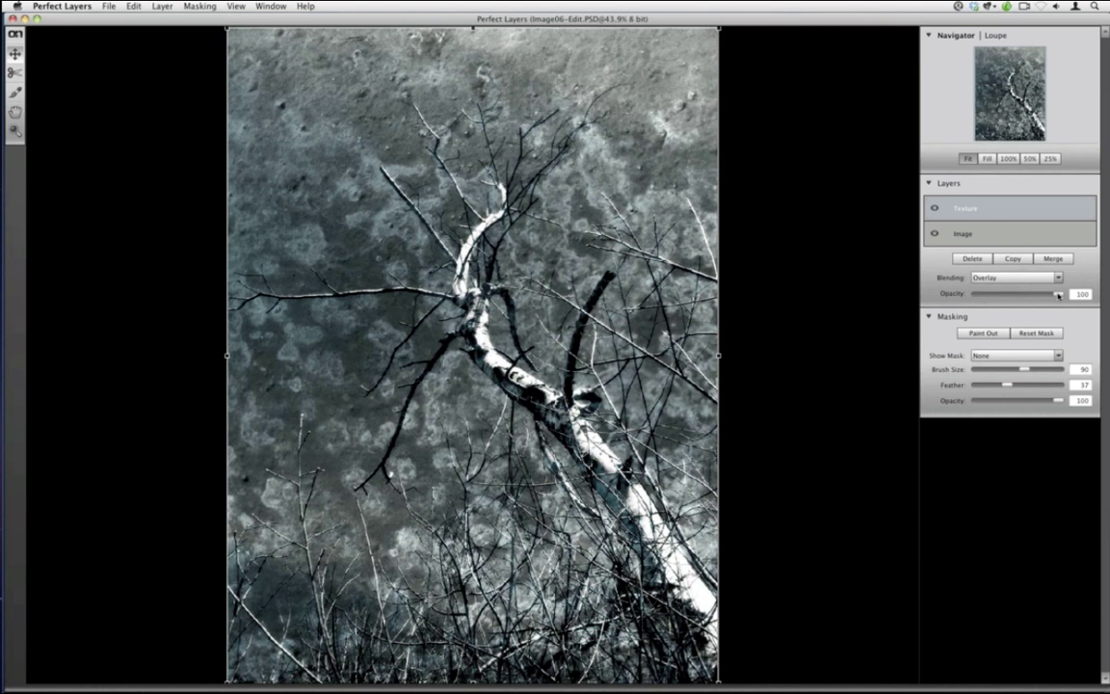
pyautogui.moveTo(1058, 294); pyautogui.dragTo(1025, 295)
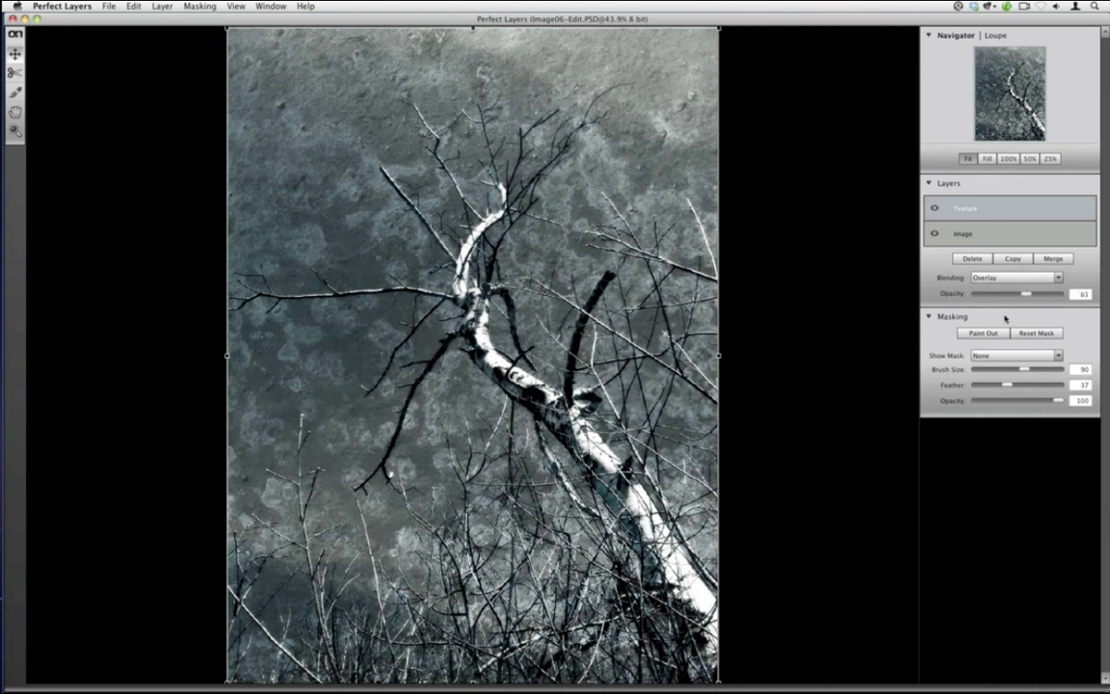
pyautogui.click(15, 91)
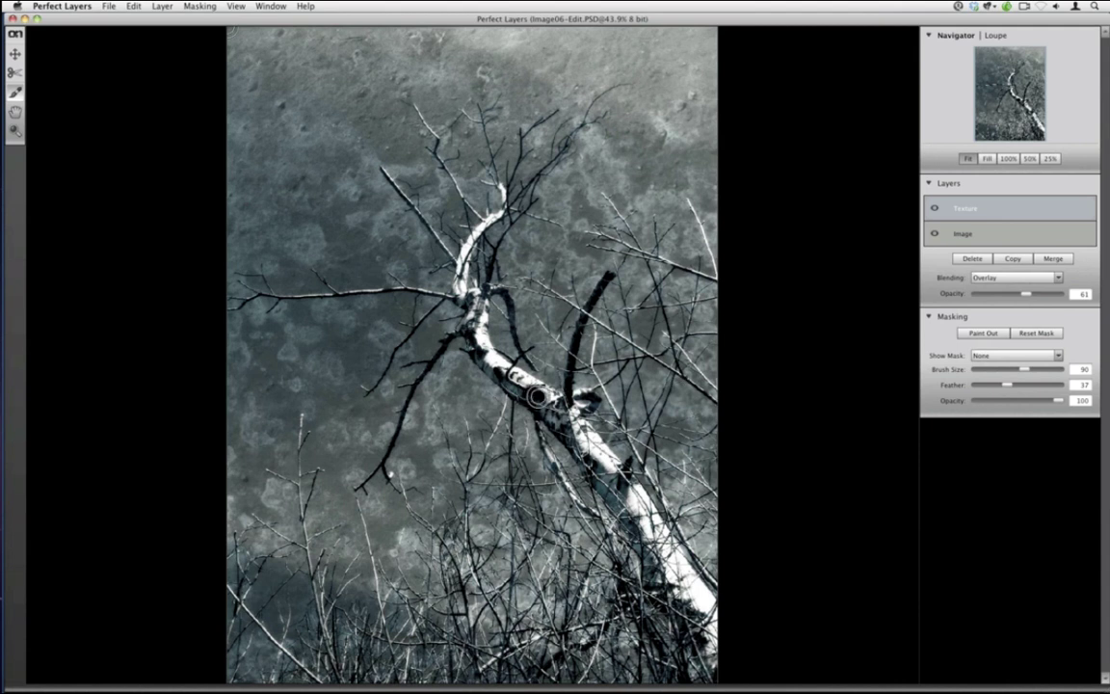
# Step: Mask the texture off the white trunk and display the mask as a red overlay
pyautogui.moveTo(474, 339)
pyautogui.mouseDown()
pyautogui.moveTo(430, 300)
pyautogui.moveTo(418, 234)
pyautogui.mouseUp()
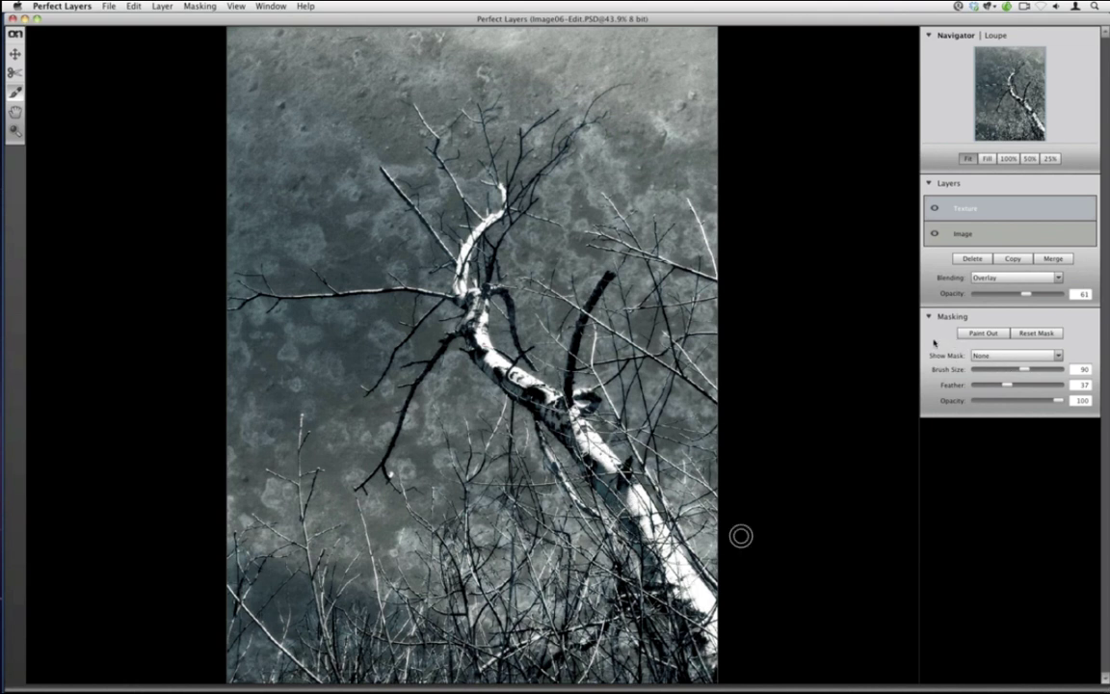
pyautogui.click(976, 355)
pyautogui.click(987, 358)
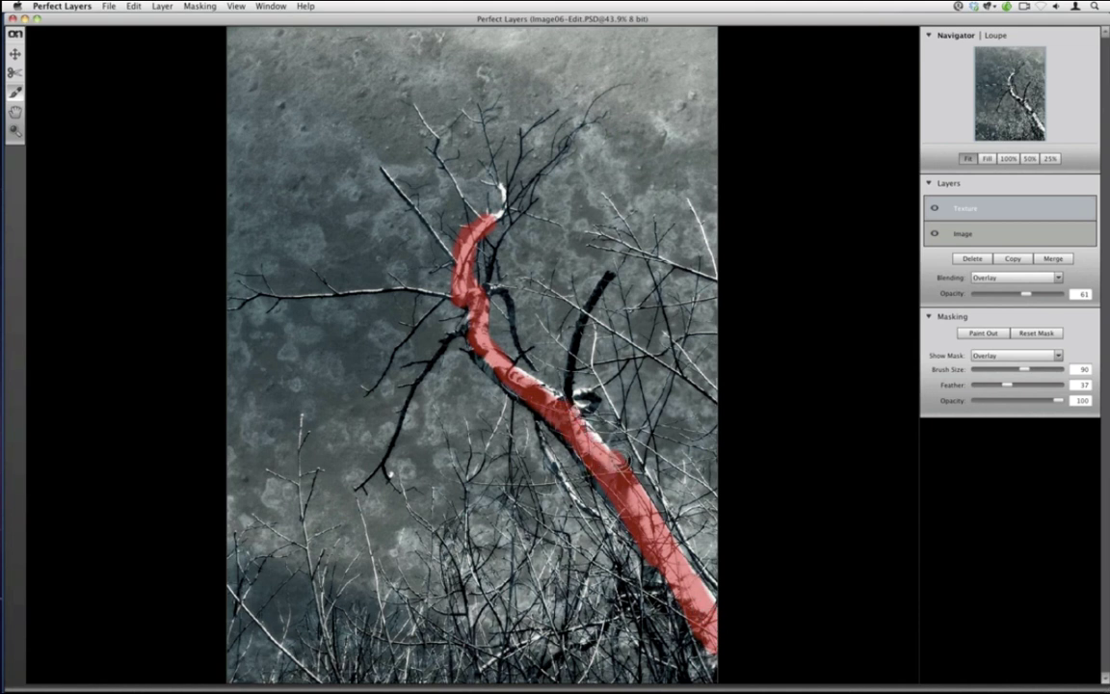
pyautogui.click(1013, 355)
pyautogui.click(1010, 384)
pyautogui.click(1014, 355)
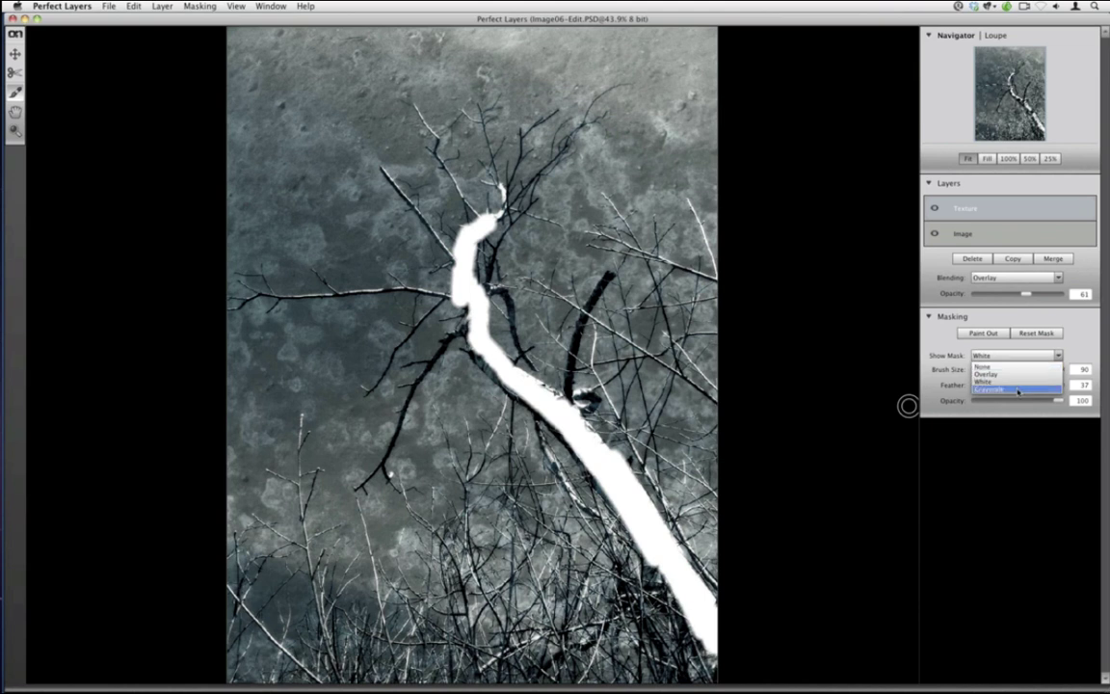
pyautogui.click(1017, 389)
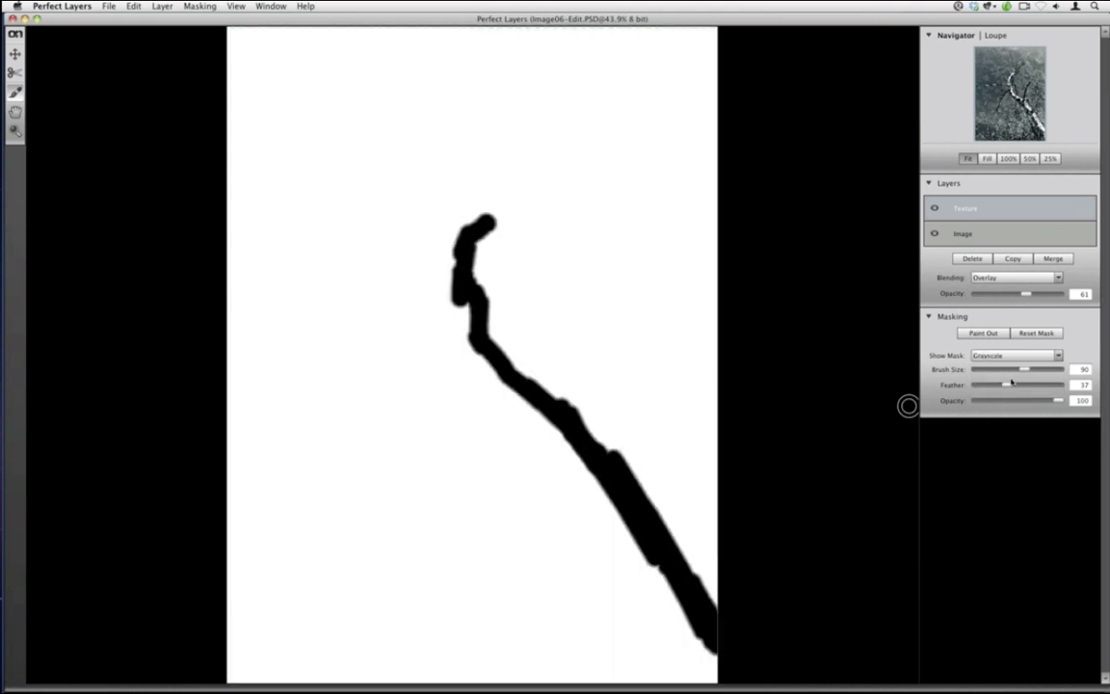
pyautogui.click(1014, 356)
pyautogui.click(1012, 374)
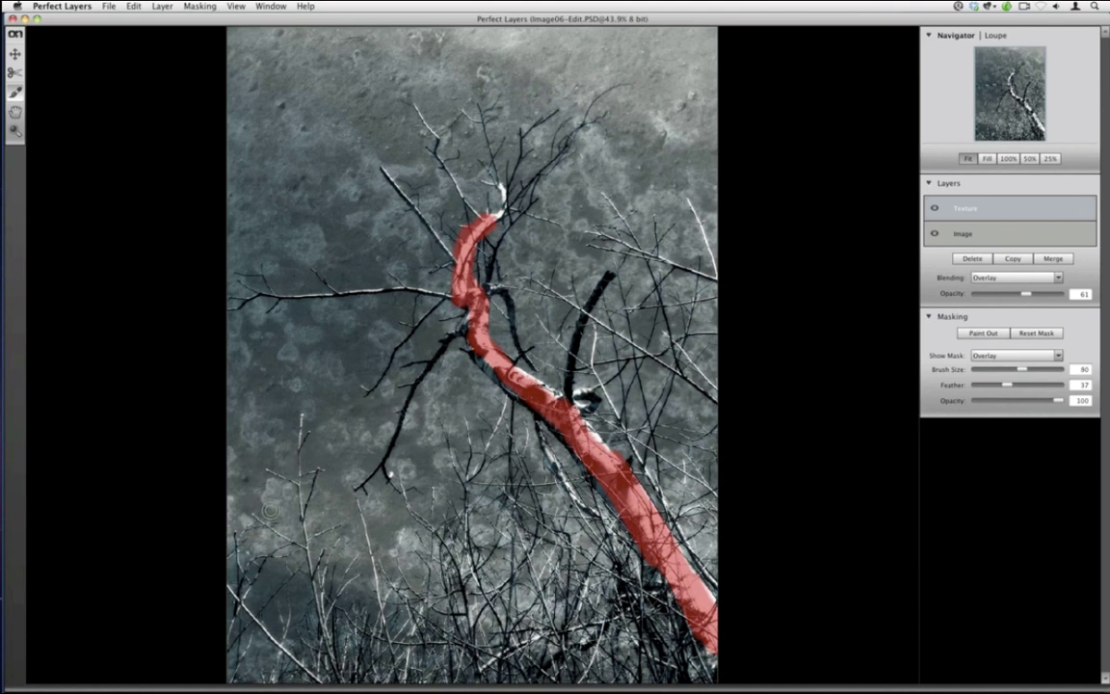
# Step: With a 200 brush at low opacity, softly mask the lower branches, then hide the overlay
pyautogui.press('[')
pyautogui.press(']')
pyautogui.press(']')
pyautogui.press(']')
pyautogui.press(']')
pyautogui.press(']')
pyautogui.press(']')
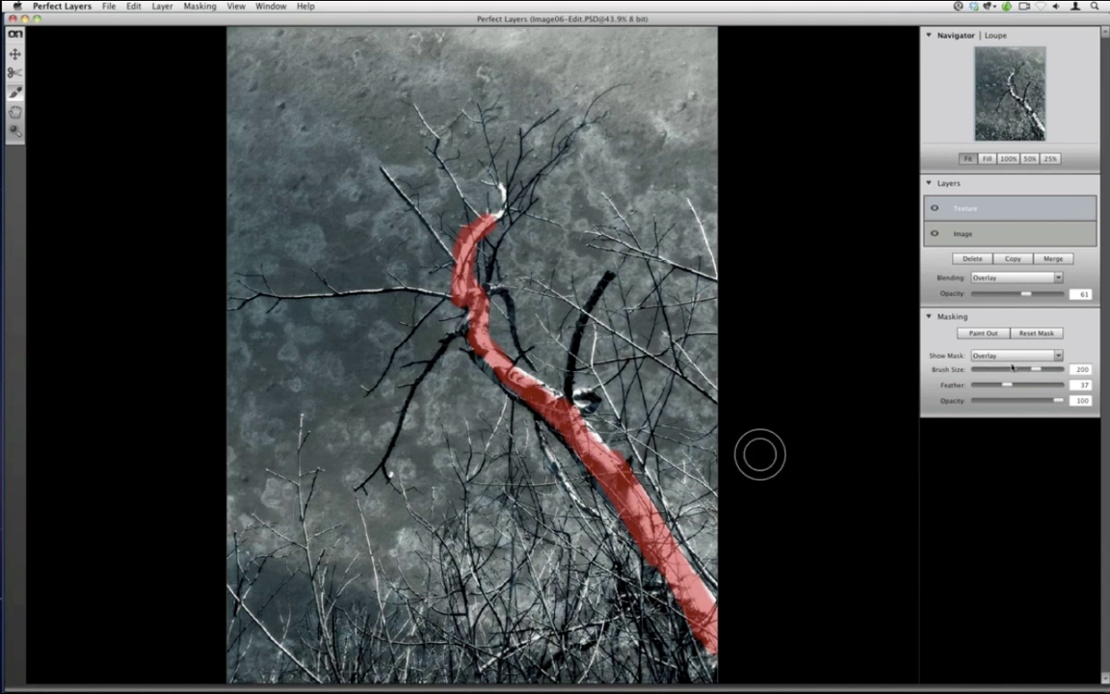
pyautogui.moveTo(1058, 400); pyautogui.dragTo(1009, 404)
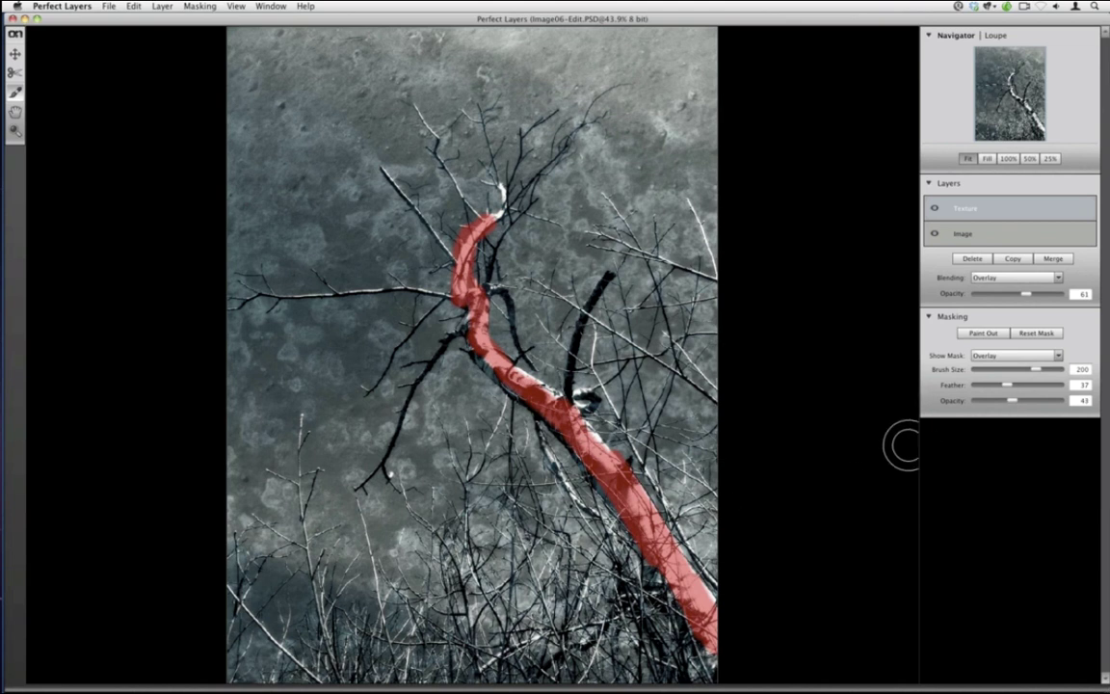
pyautogui.click(269, 509)
pyautogui.moveTo(271, 492)
pyautogui.mouseDown()
pyautogui.moveTo(240, 587)
pyautogui.moveTo(323, 610)
pyautogui.moveTo(294, 660)
pyautogui.moveTo(267, 597)
pyautogui.moveTo(302, 503)
pyautogui.moveTo(346, 619)
pyautogui.moveTo(438, 503)
pyautogui.moveTo(440, 556)
pyautogui.moveTo(401, 503)
pyautogui.moveTo(485, 655)
pyautogui.moveTo(491, 554)
pyautogui.moveTo(471, 494)
pyautogui.moveTo(460, 495)
pyautogui.moveTo(535, 643)
pyautogui.moveTo(506, 493)
pyautogui.moveTo(548, 475)
pyautogui.mouseUp()
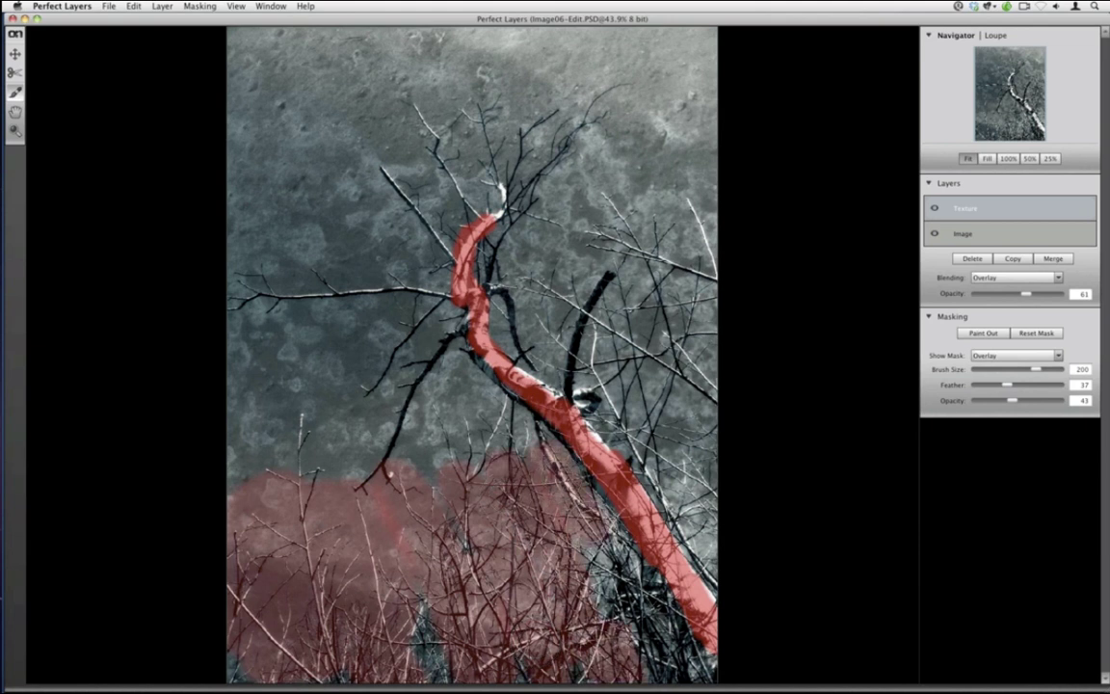
pyautogui.click(997, 356)
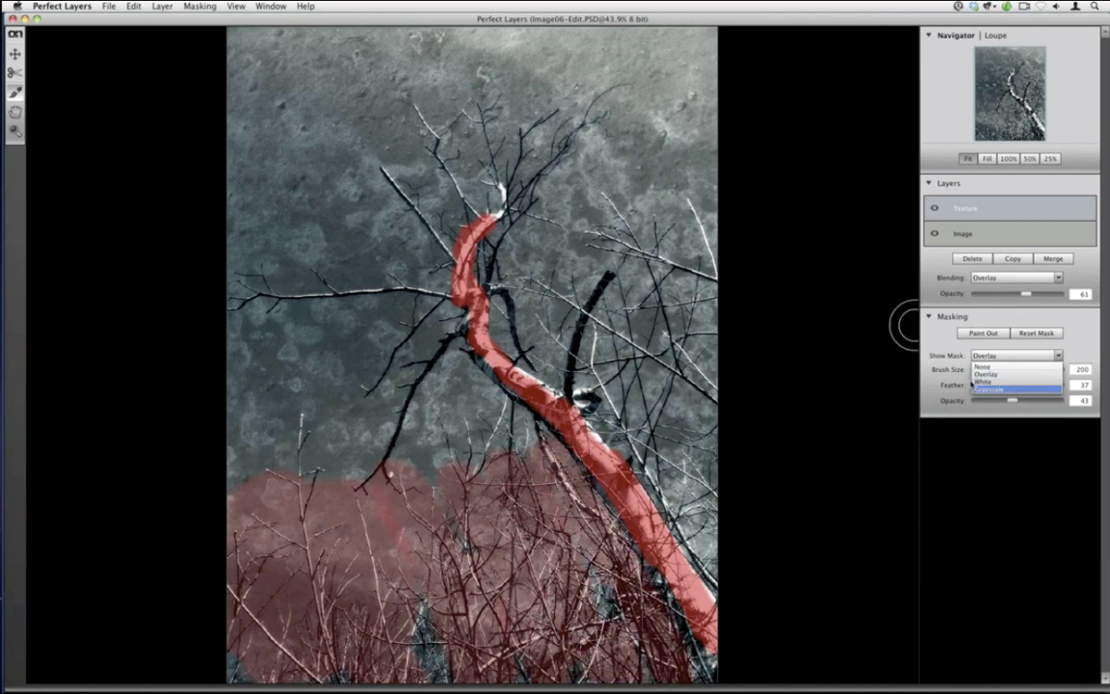
pyautogui.click(981, 373)
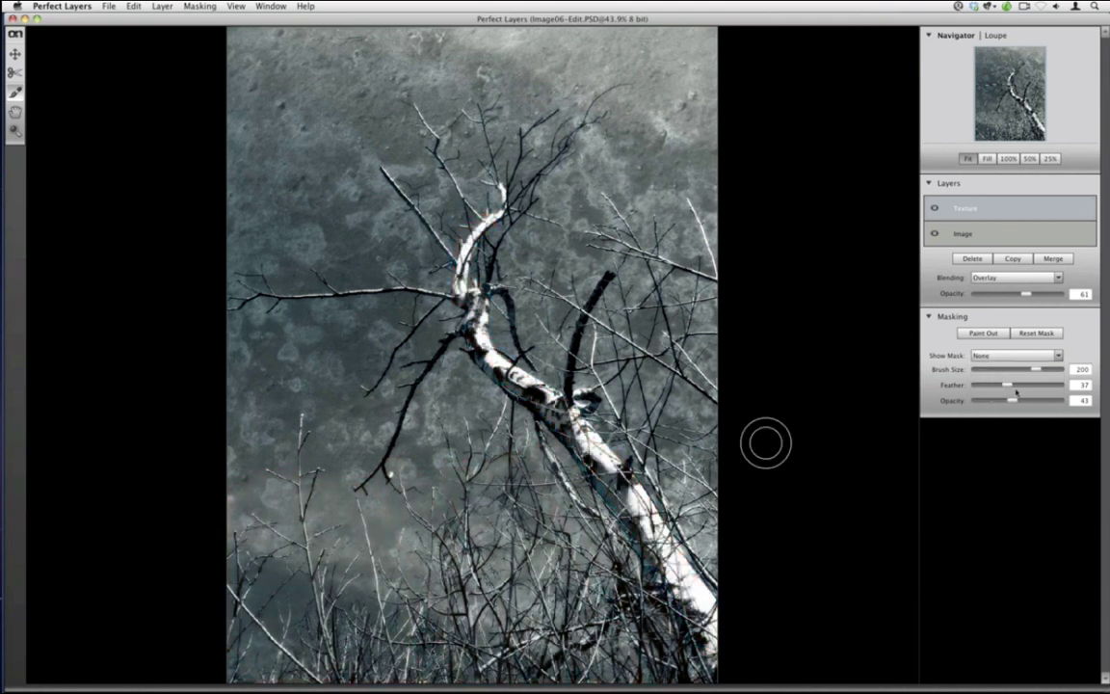
pyautogui.press('1')
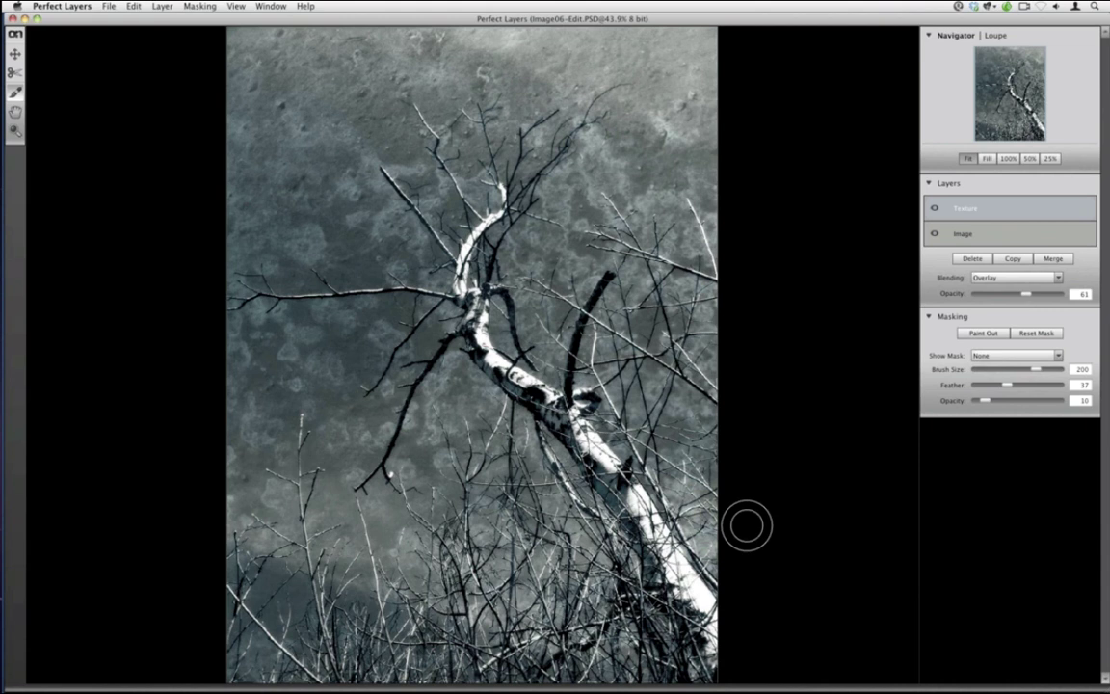
# Step: Save Image06-Edit.PSD and close it
pyautogui.click(103, 6)
pyautogui.click(125, 74)
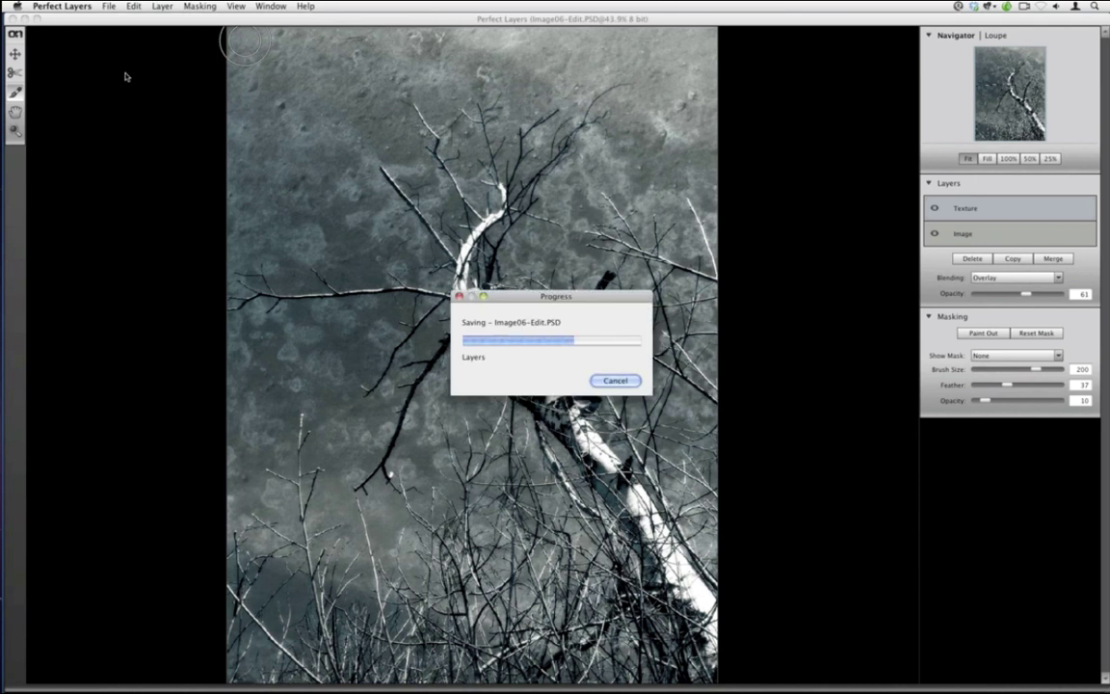
pyautogui.click(11, 18)
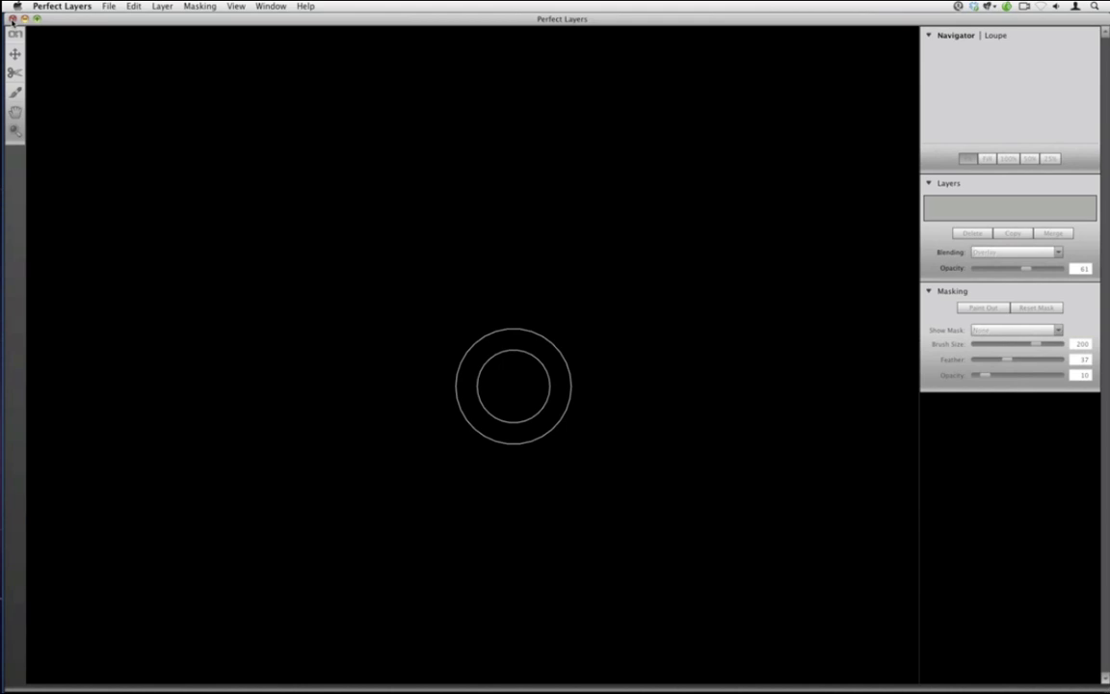
# Step: Close Perfect Layers and open the original Image06-Edit.PSD from Lightroom in Photoshop CS5
pyautogui.click(11, 18)
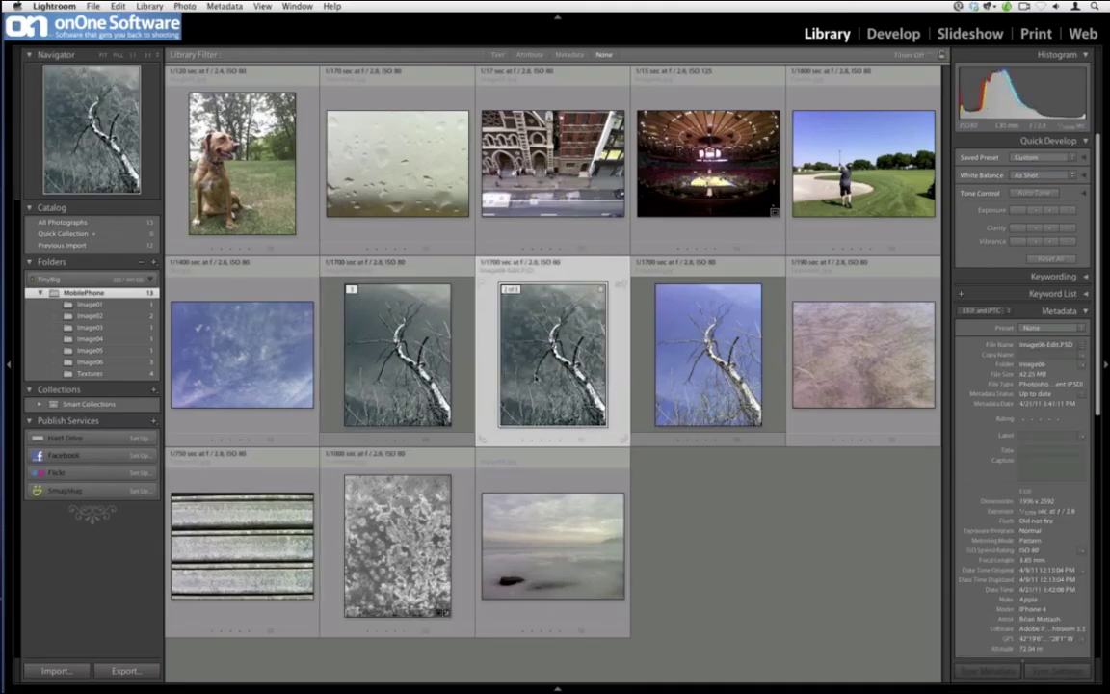
pyautogui.doubleClick(535, 376)
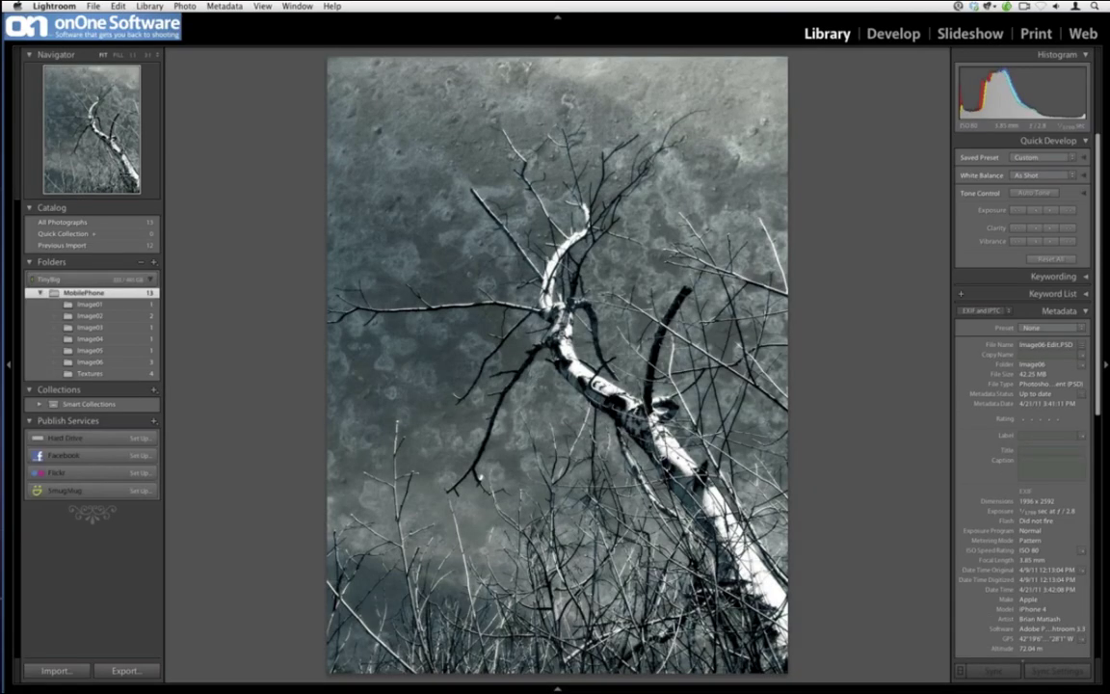
pyautogui.rightClick(563, 332)
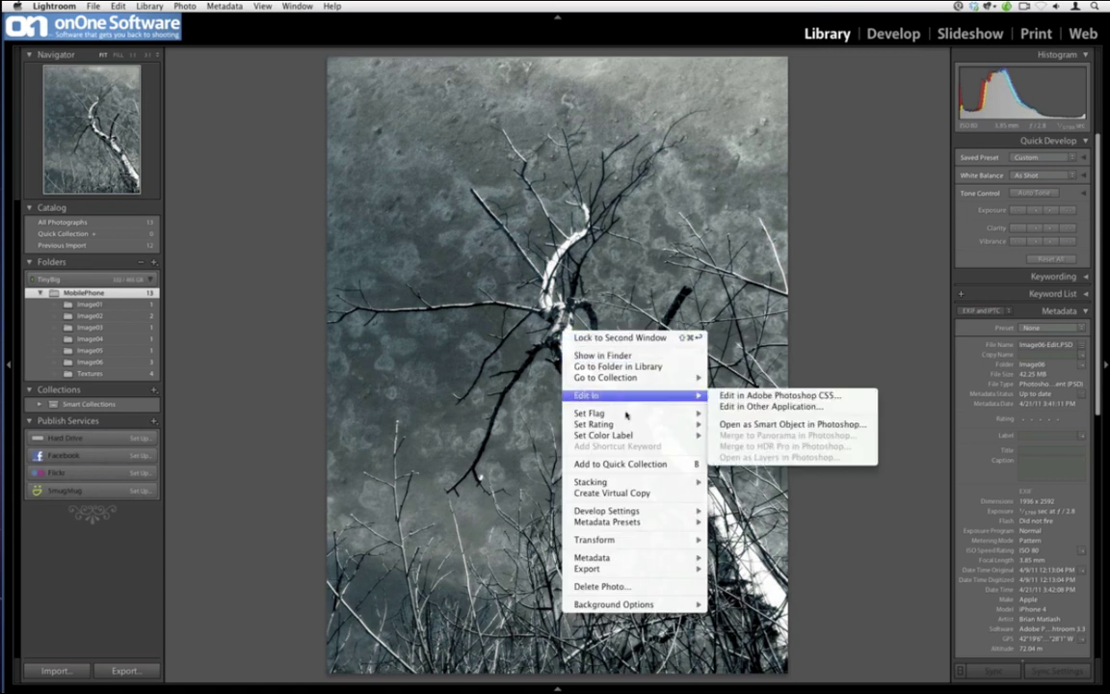
pyautogui.moveTo(636, 396)
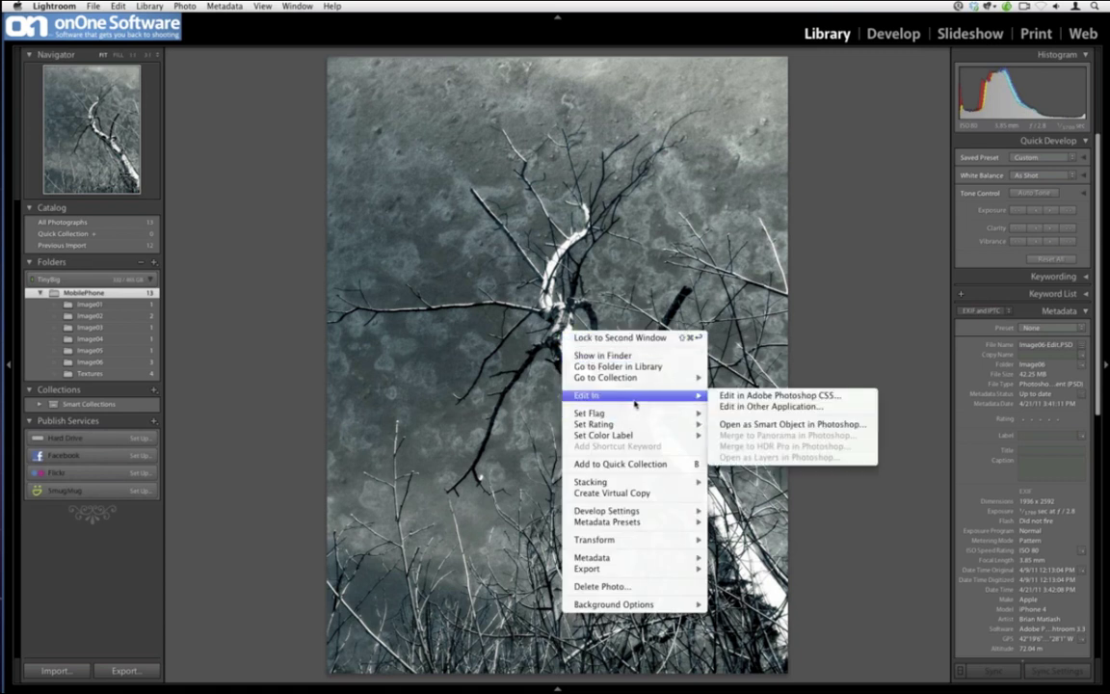
pyautogui.click(731, 398)
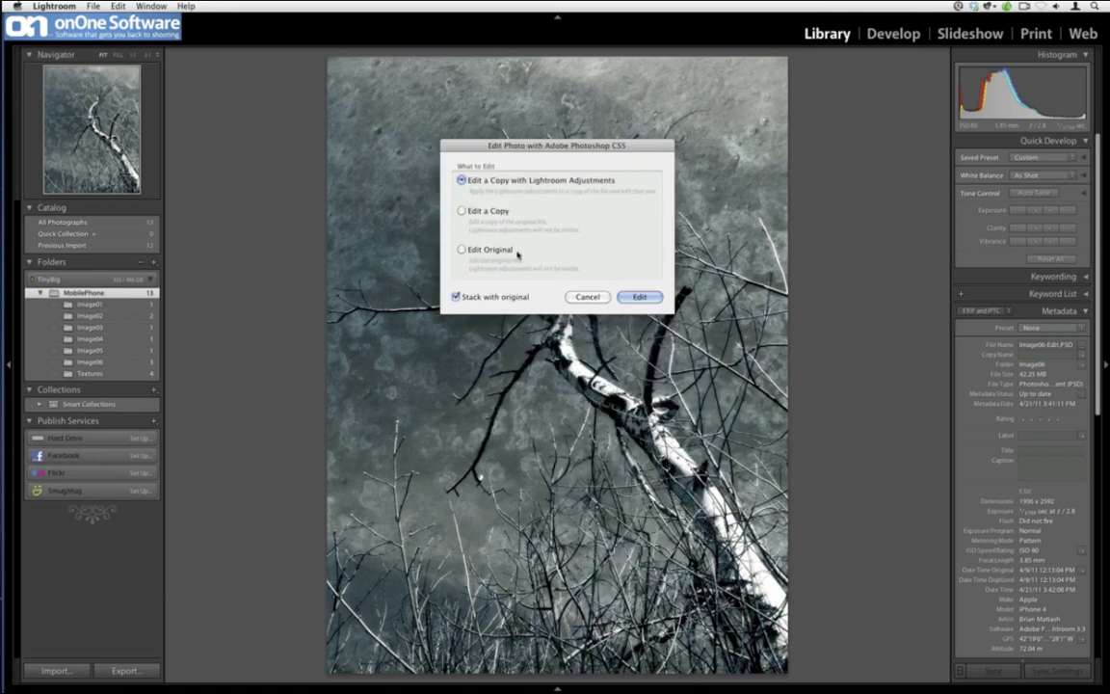
pyautogui.click(462, 250)
pyautogui.click(640, 297)
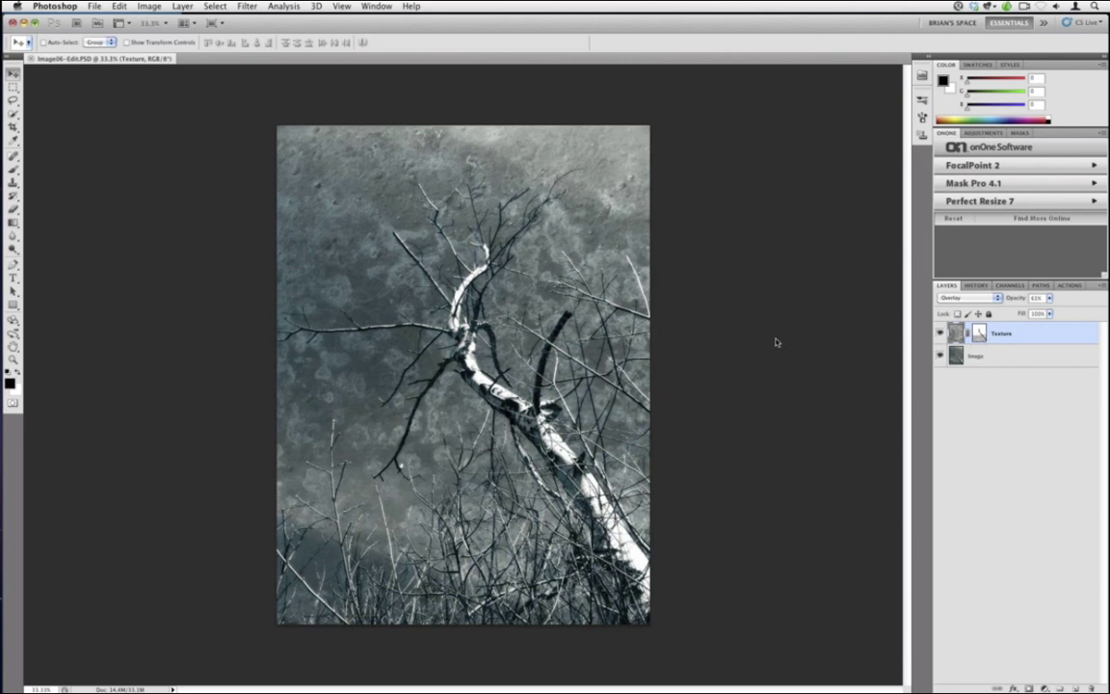
# Step: Fit the tree image to the window, browse the Filter menu without applying anything, and close the document
pyautogui.press('super+0')
pyautogui.click(247, 6)
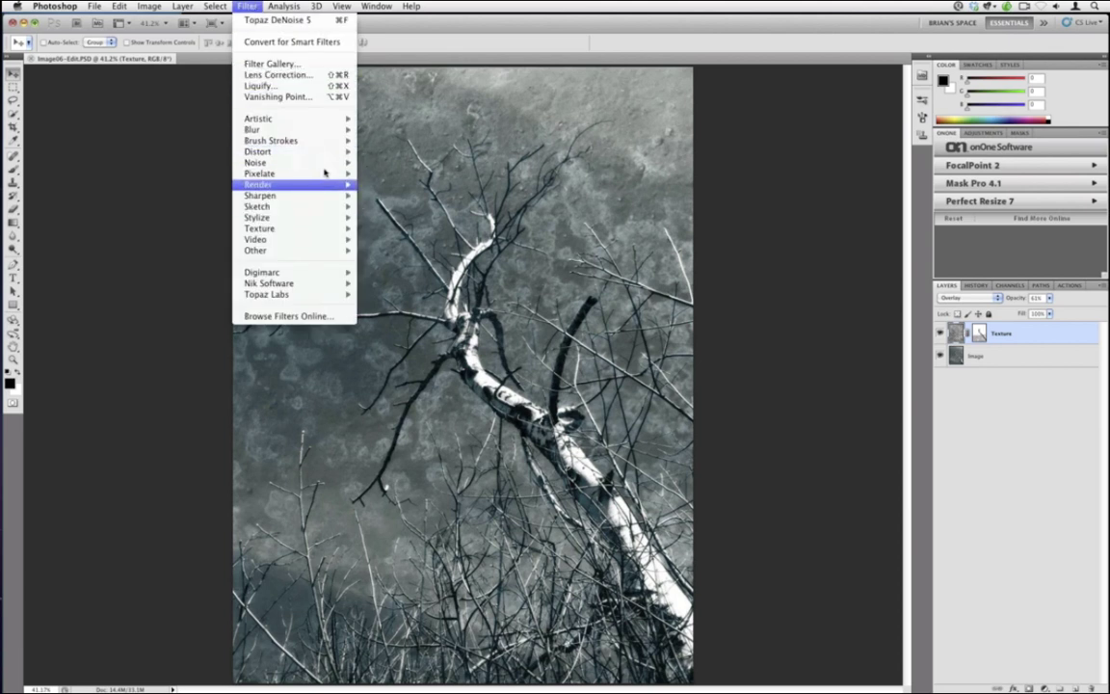
pyautogui.moveTo(317, 173)
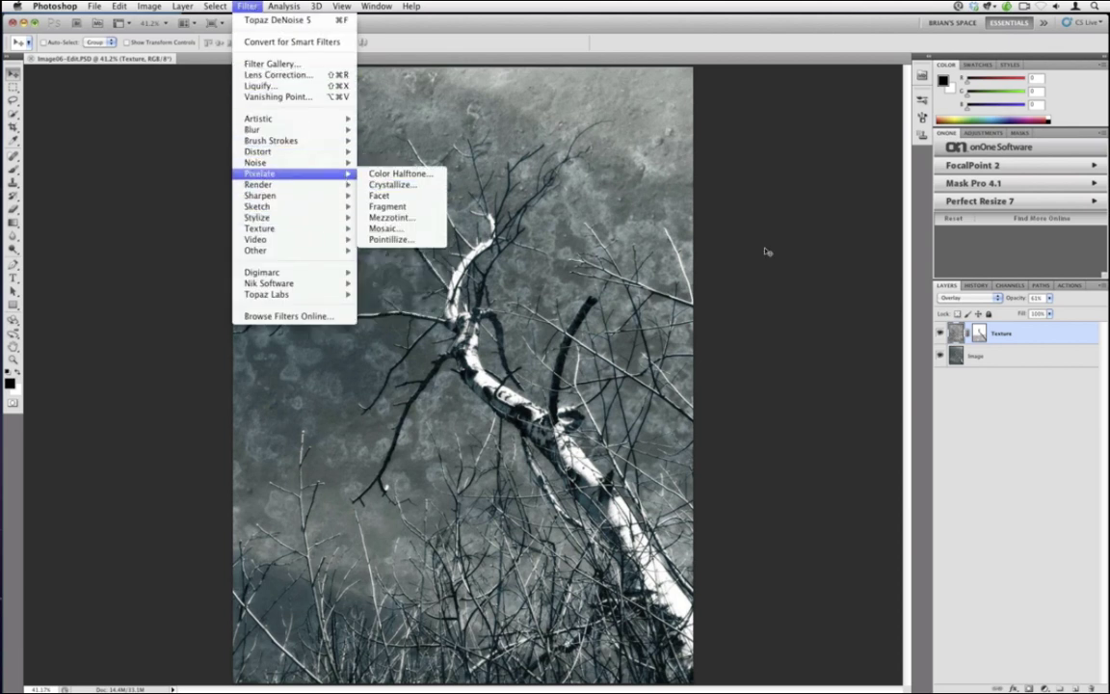
pyautogui.click(767, 252)
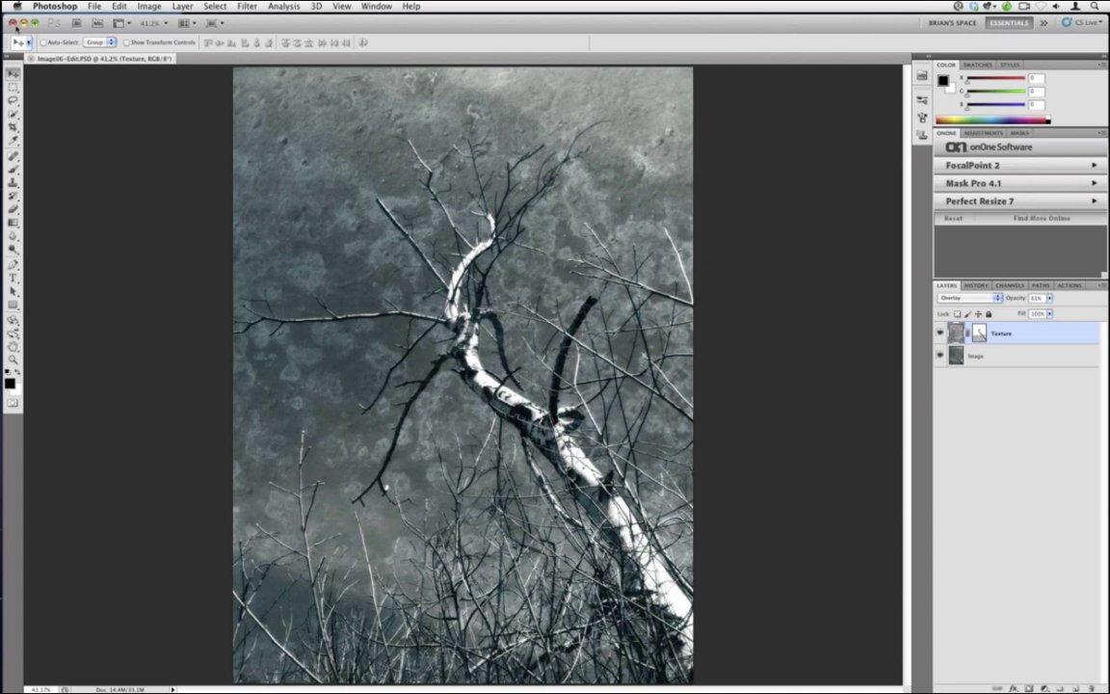
pyautogui.click(14, 23)
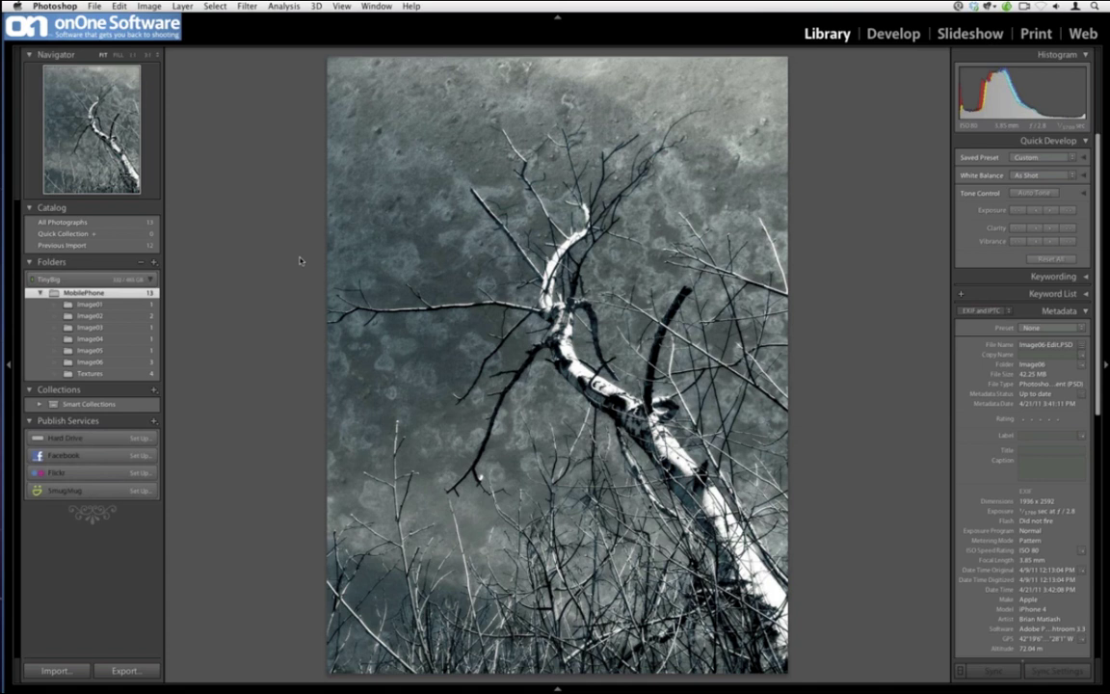
# Step: Select the Image01 folder and open Image01.jpg in Photoshop as a copy with Lightroom adjustments
pyautogui.click(136, 315)
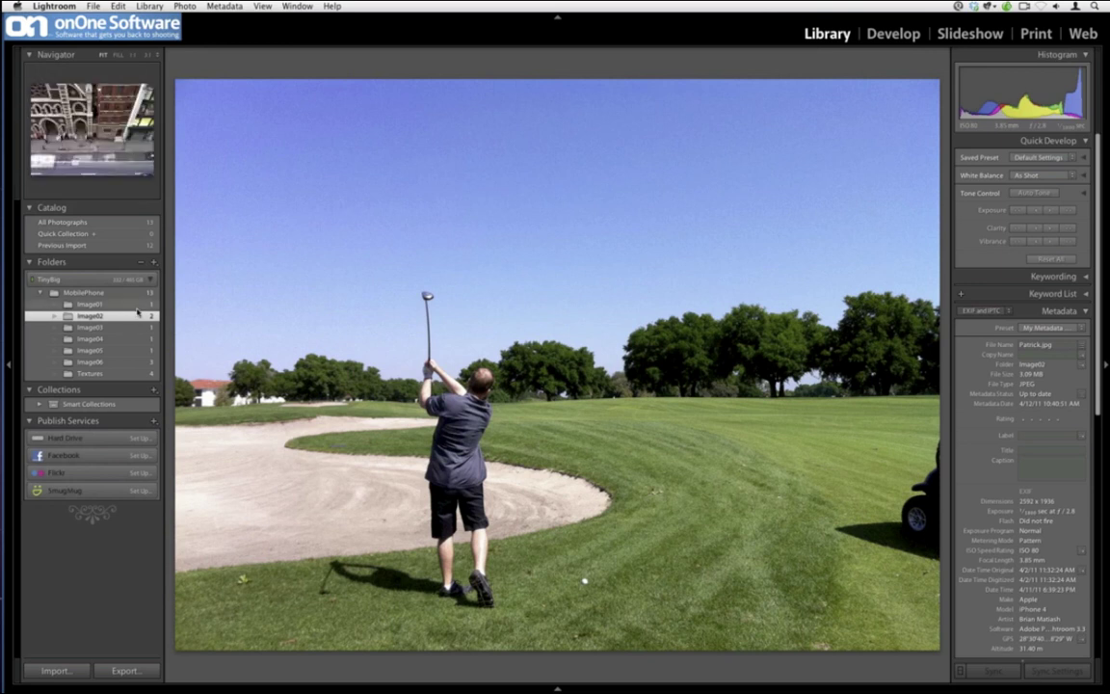
pyautogui.click(137, 306)
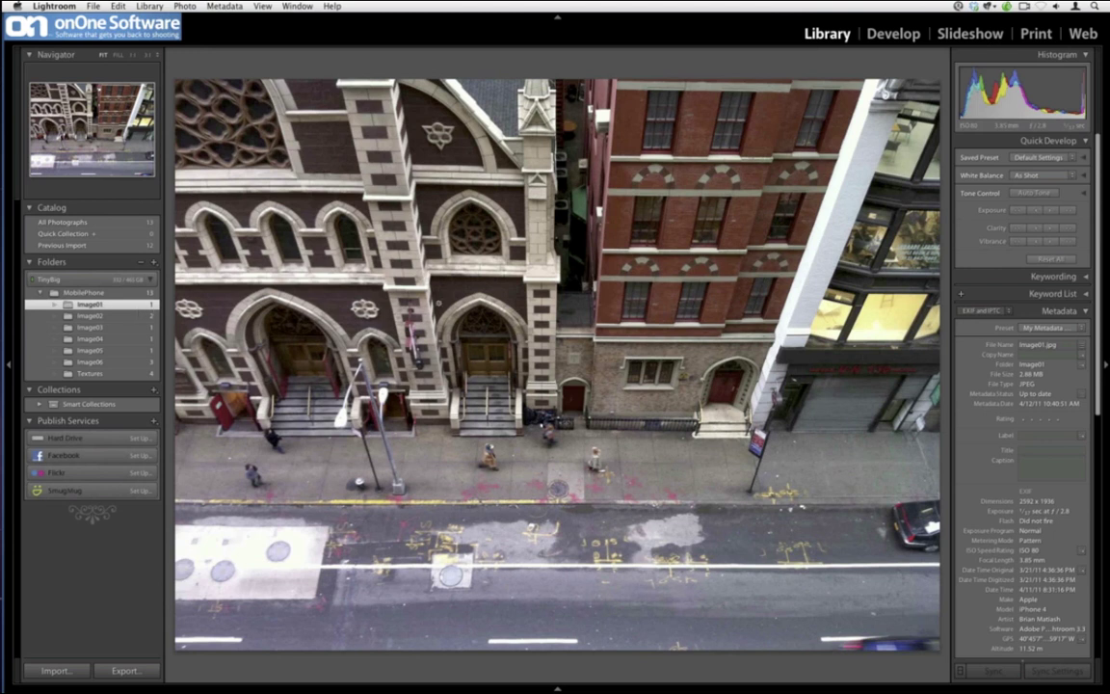
pyautogui.rightClick(439, 303)
pyautogui.moveTo(503, 364)
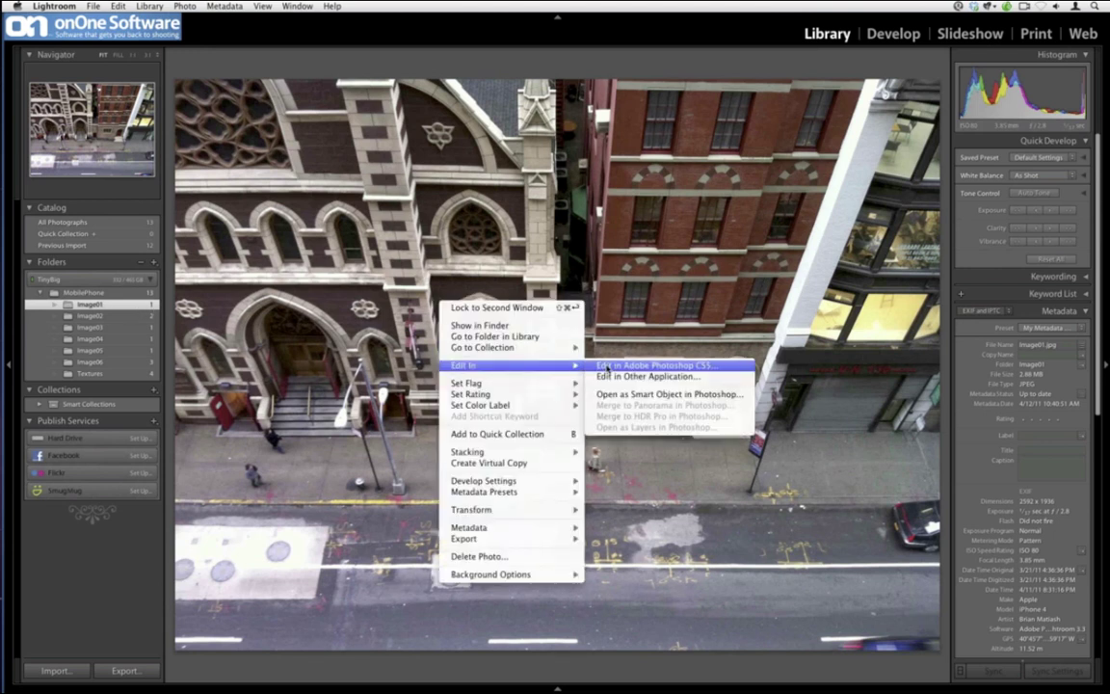
pyautogui.click(608, 365)
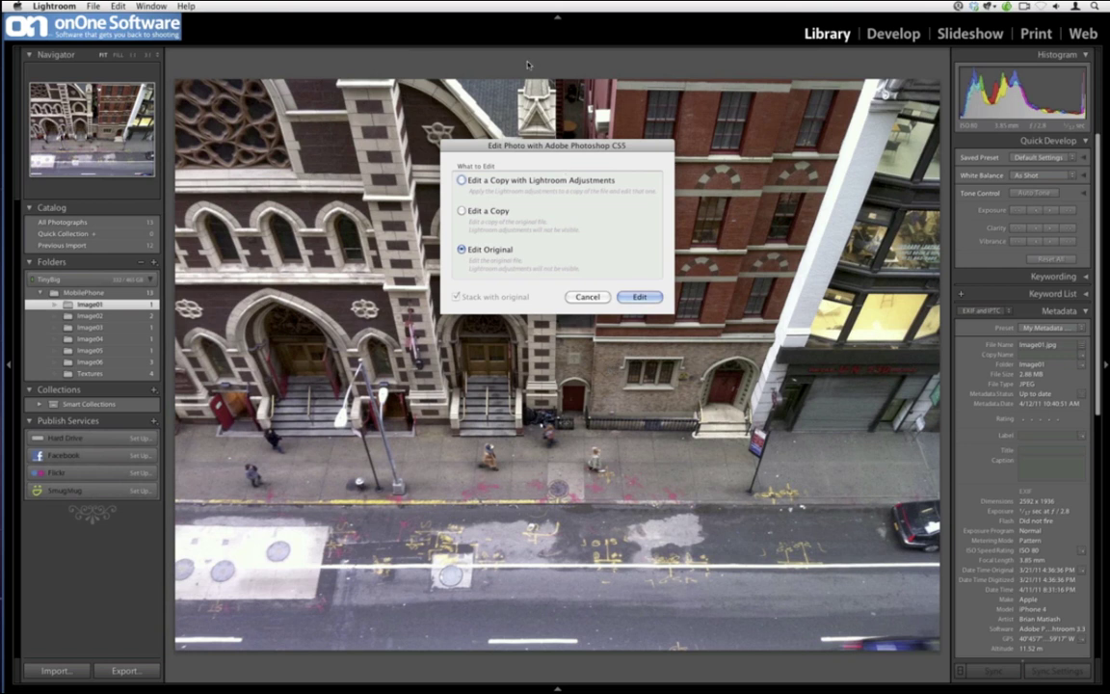
pyautogui.click(539, 179)
pyautogui.click(639, 296)
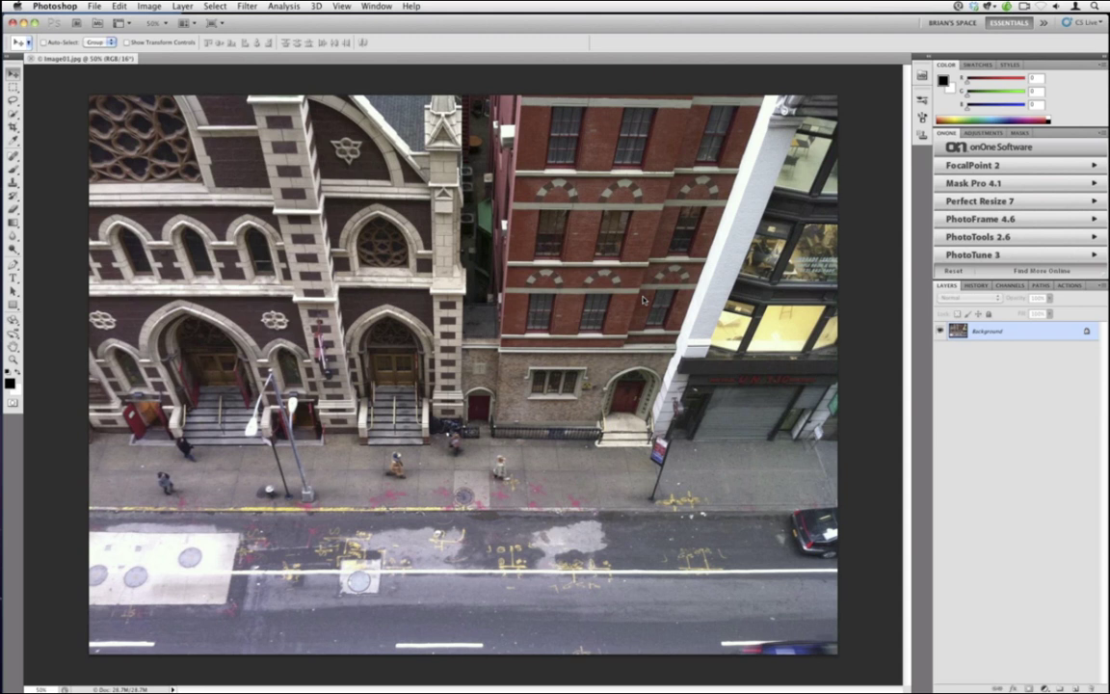
# Step: Run FocalPoint 2 from the onOne panel on the street photo
pyautogui.click(978, 168)
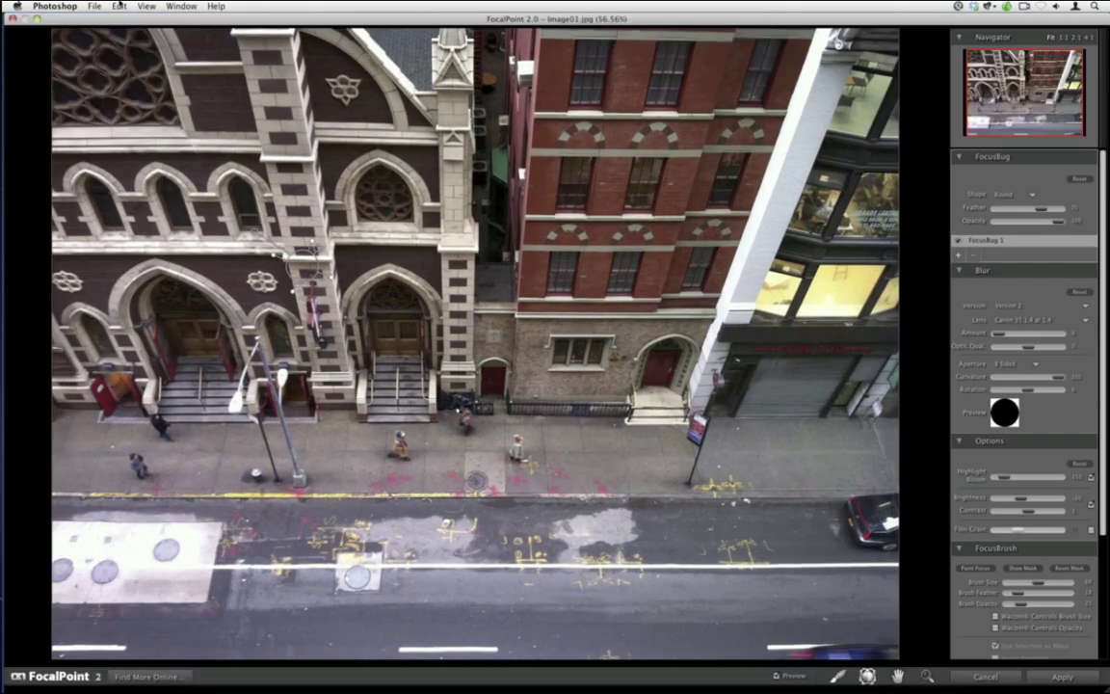
pyautogui.click(118, 5)
# Step: Move the FocusBug to the sidewalk, switch its shape to Planar, and place the band over the sidewalk
pyautogui.click(135, 74)
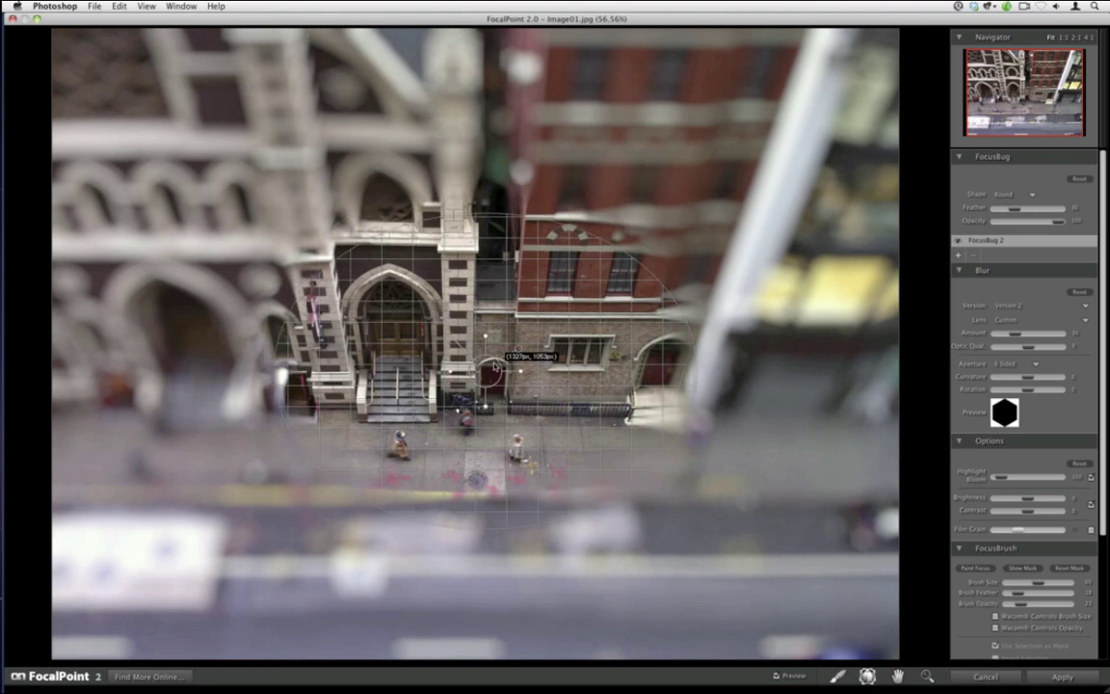
pyautogui.moveTo(497, 334); pyautogui.dragTo(490, 402)
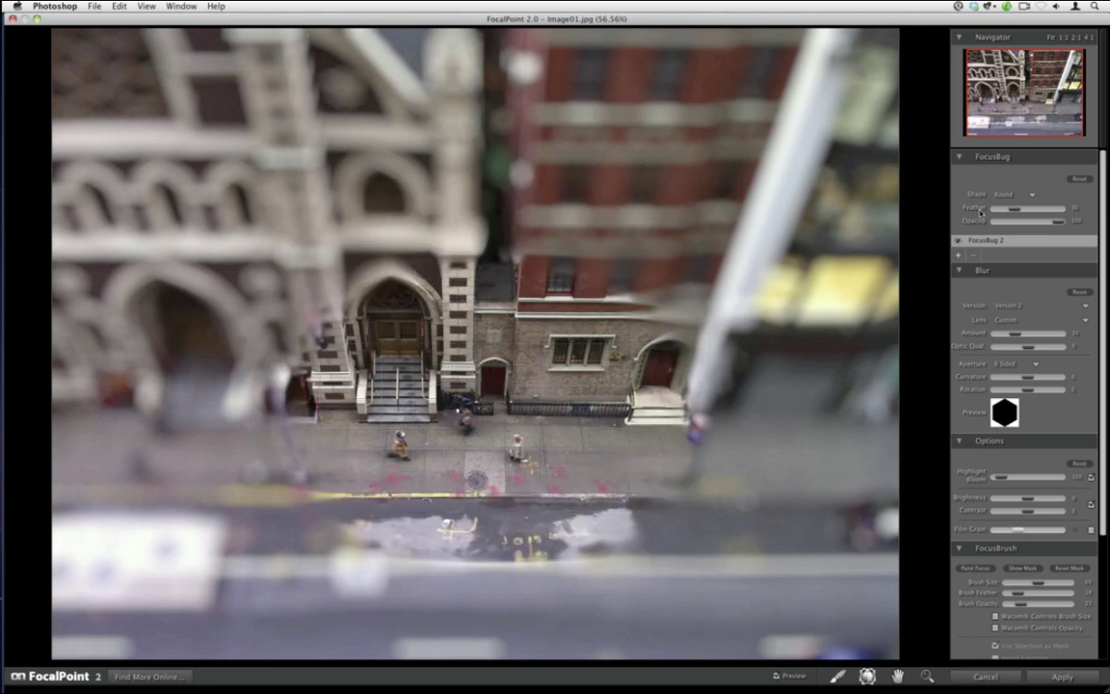
pyautogui.click(1007, 193)
pyautogui.click(998, 204)
pyautogui.moveTo(492, 410); pyautogui.dragTo(496, 445)
pyautogui.click(496, 474)
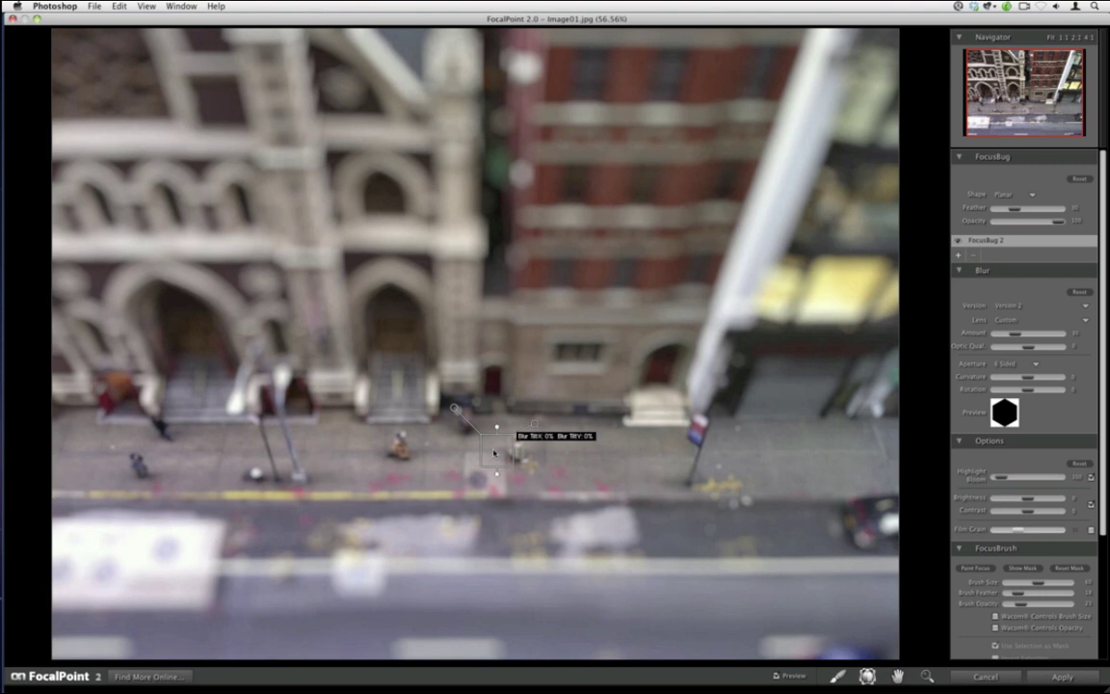
# Step: Tilt the focus plane slightly, reduce the Blur Amount, and adjust the feather of the focus band
pyautogui.moveTo(494, 450); pyautogui.dragTo(495, 436)
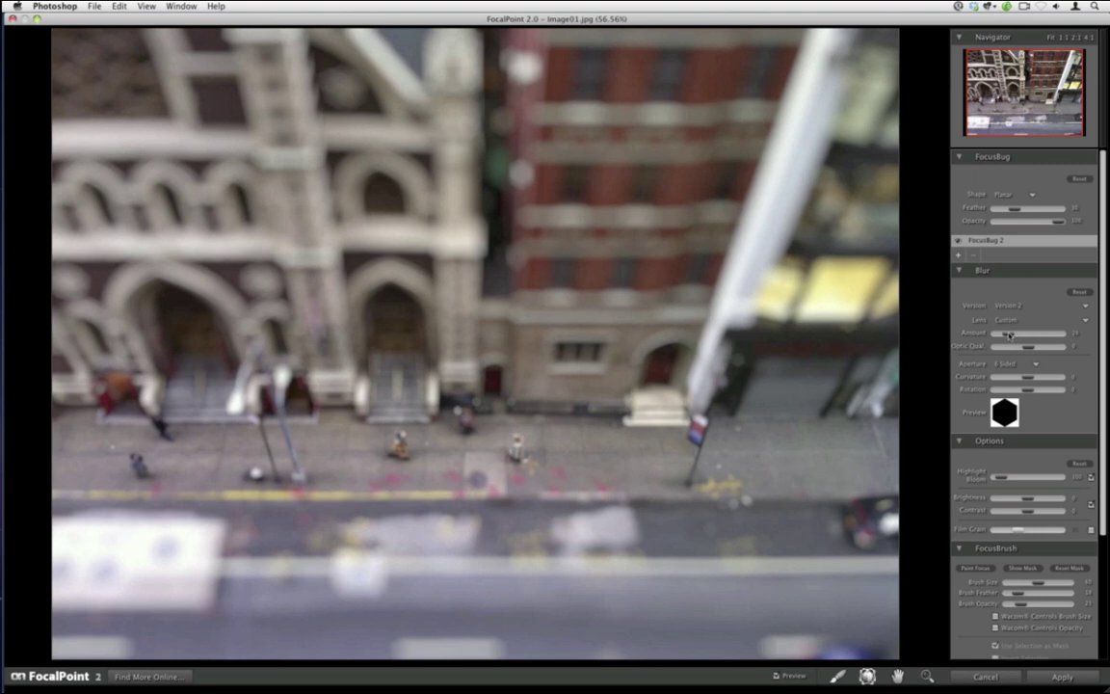
pyautogui.moveTo(1009, 334); pyautogui.dragTo(1005, 335)
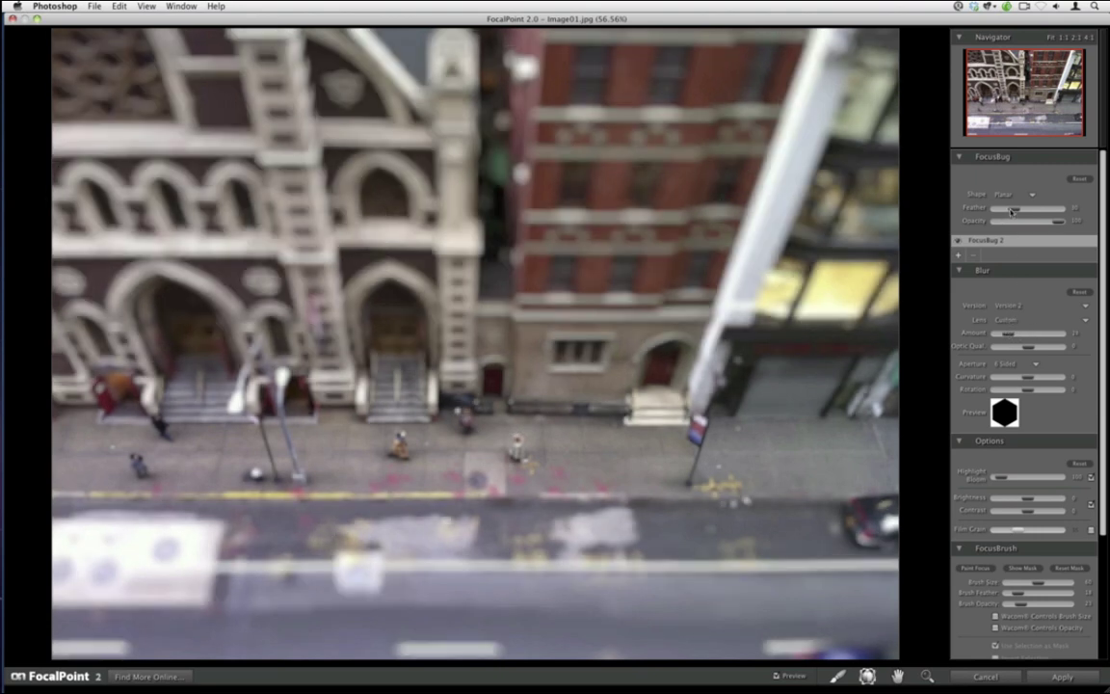
pyautogui.moveTo(1010, 210); pyautogui.dragTo(1005, 211)
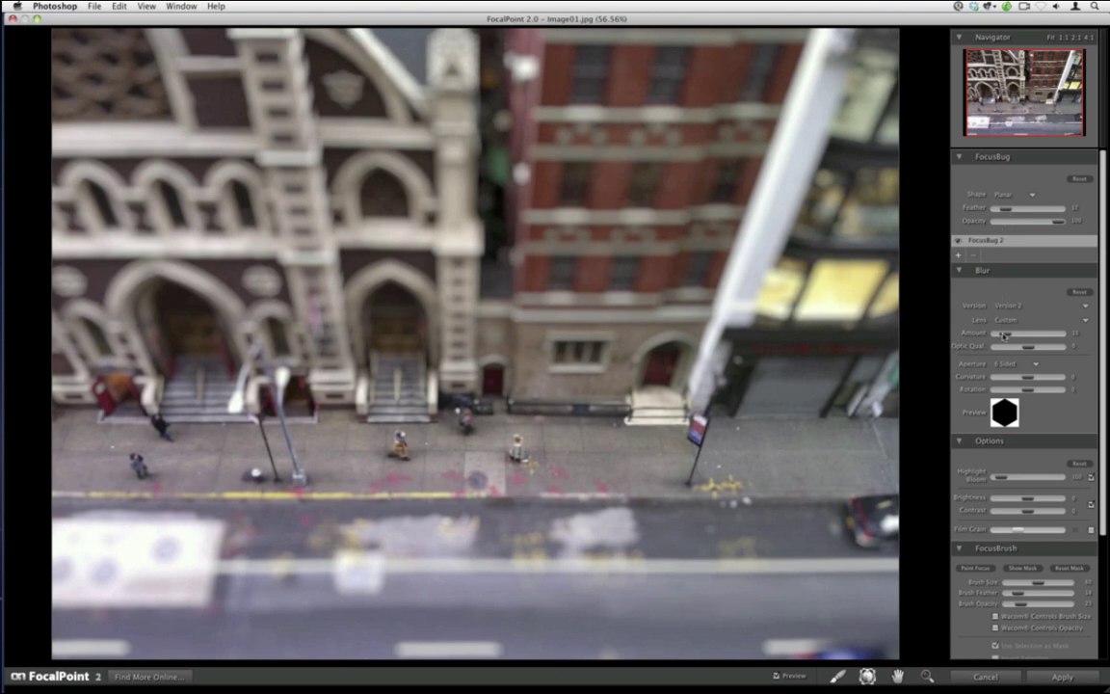
pyautogui.moveTo(455, 408); pyautogui.dragTo(496, 472)
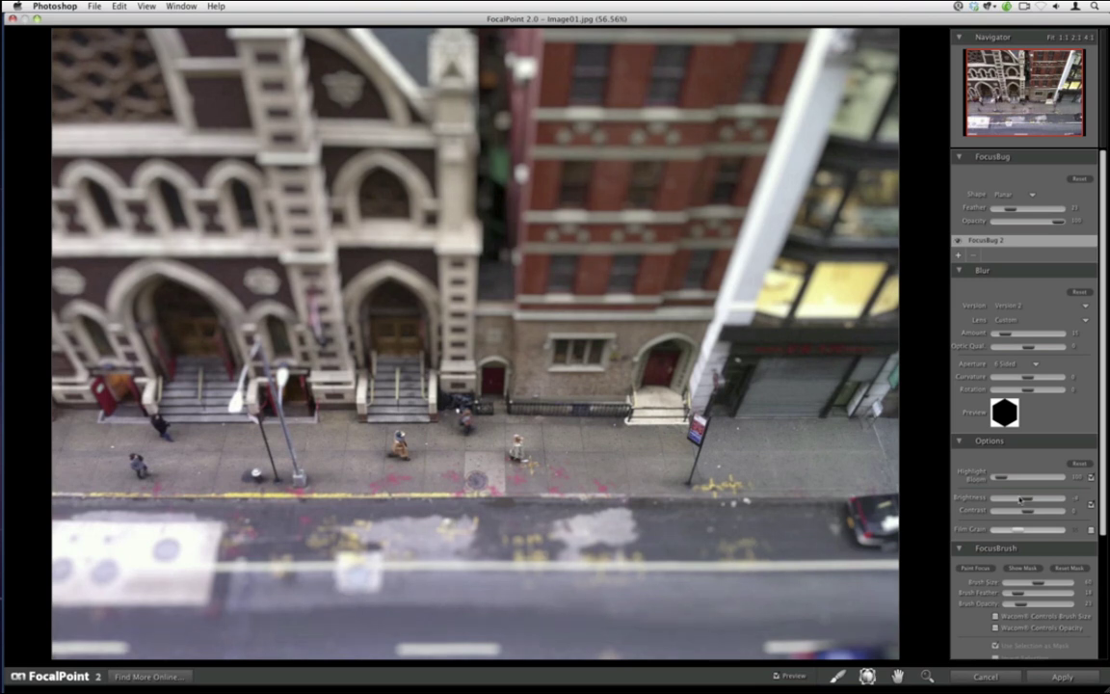
# Step: Lower the brightness, add highlight bloom, and slightly reduce blur amount while softening the feather
pyautogui.moveTo(1027, 499); pyautogui.dragTo(1021, 501)
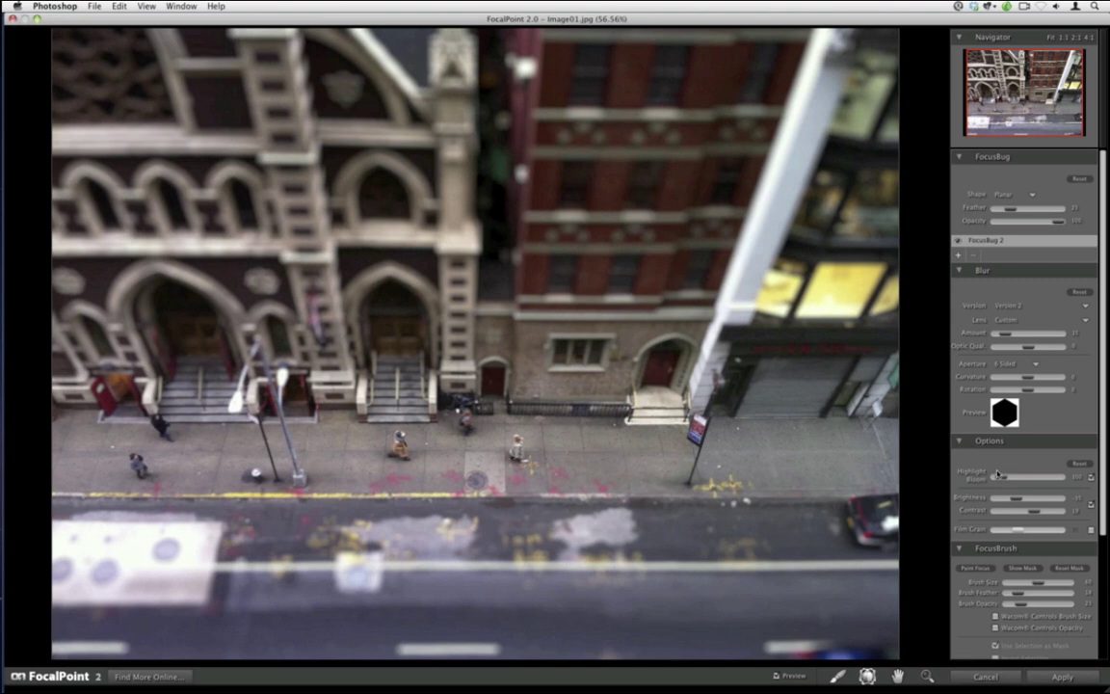
pyautogui.moveTo(996, 473); pyautogui.dragTo(1038, 480)
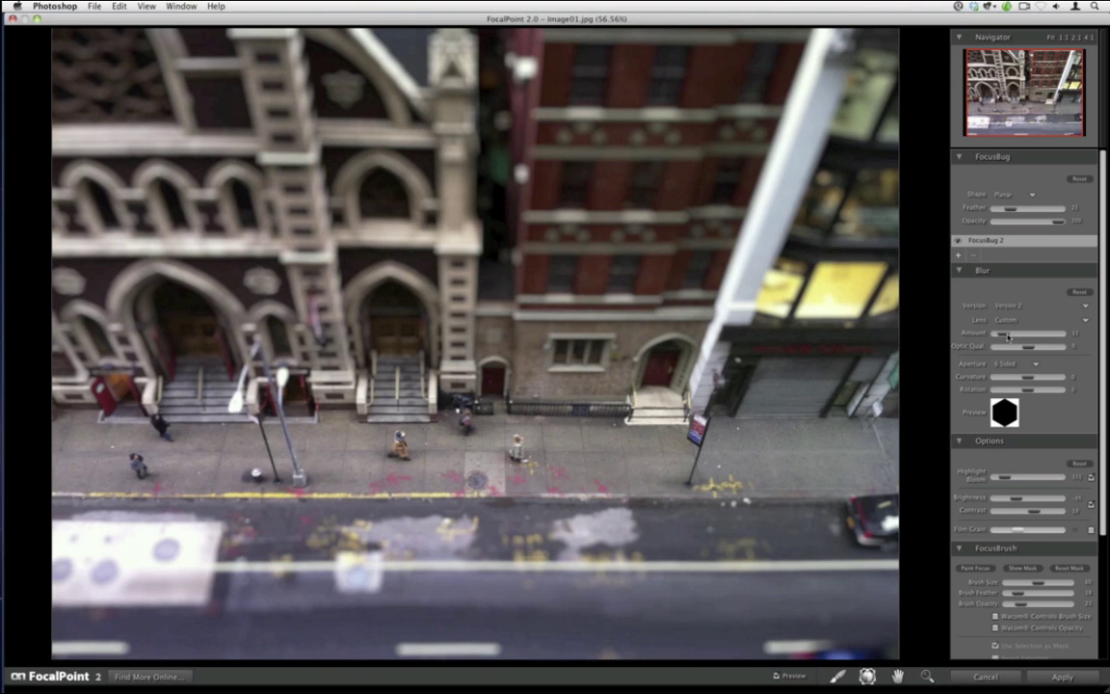
pyautogui.moveTo(1009, 337); pyautogui.dragTo(1006, 335)
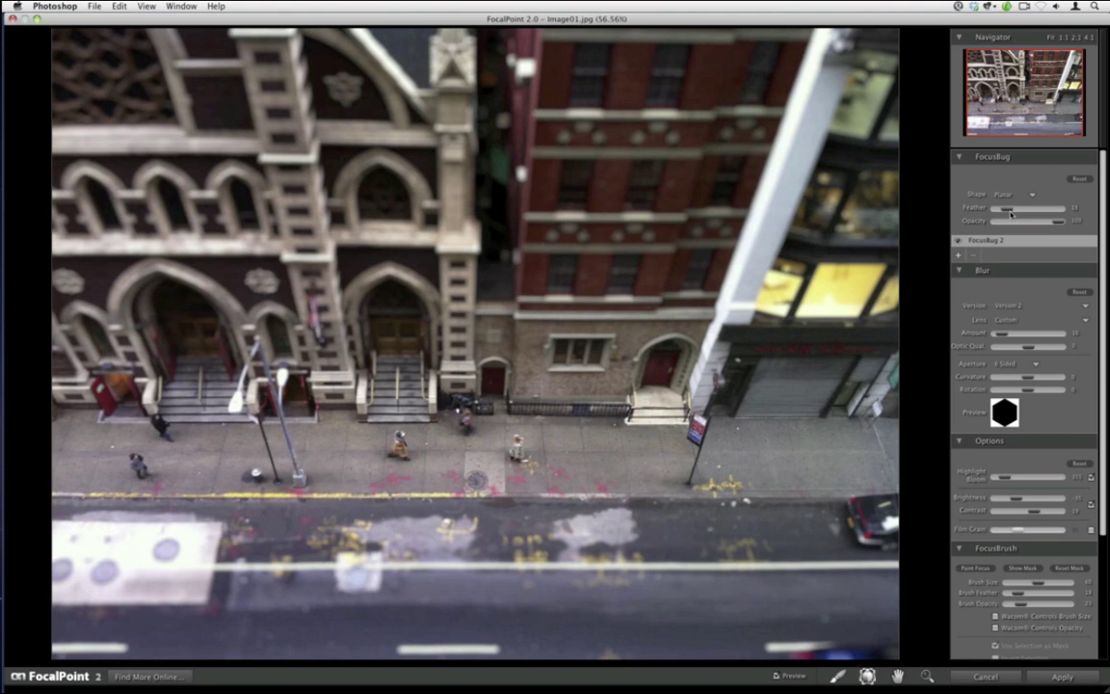
pyautogui.moveTo(1010, 214); pyautogui.dragTo(1013, 216)
pyautogui.click(996, 476)
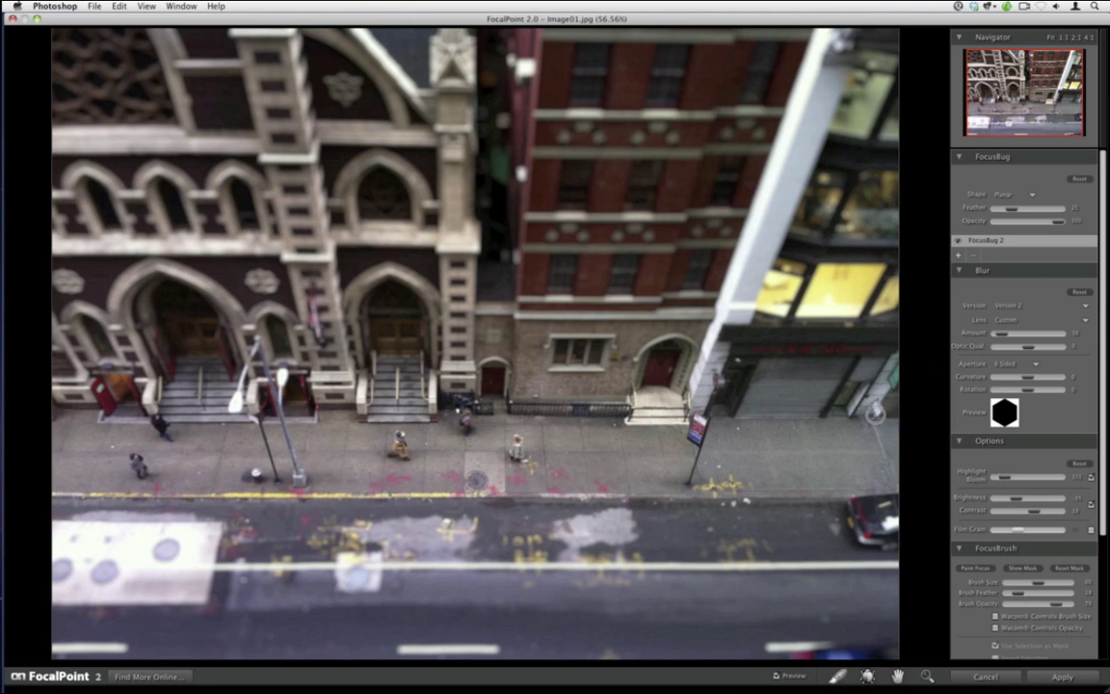
# Step: Resize the FocusBrush with the bracket keys and apply the tilt-shift as a FocalPoint layer
pyautogui.press('[')
pyautogui.press(']')
pyautogui.click(1062, 677)
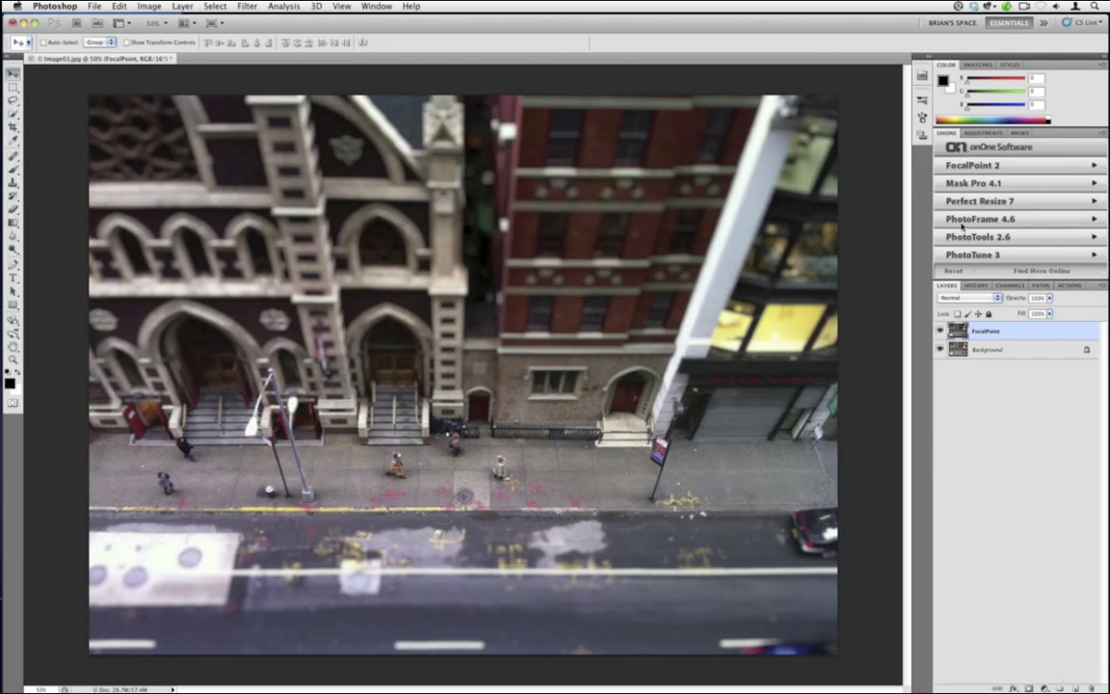
# Step: Launch PhotoTools 2.6 and stack the B&W Kev's Secret Formula A1 black-and-white treatment
pyautogui.click(965, 242)
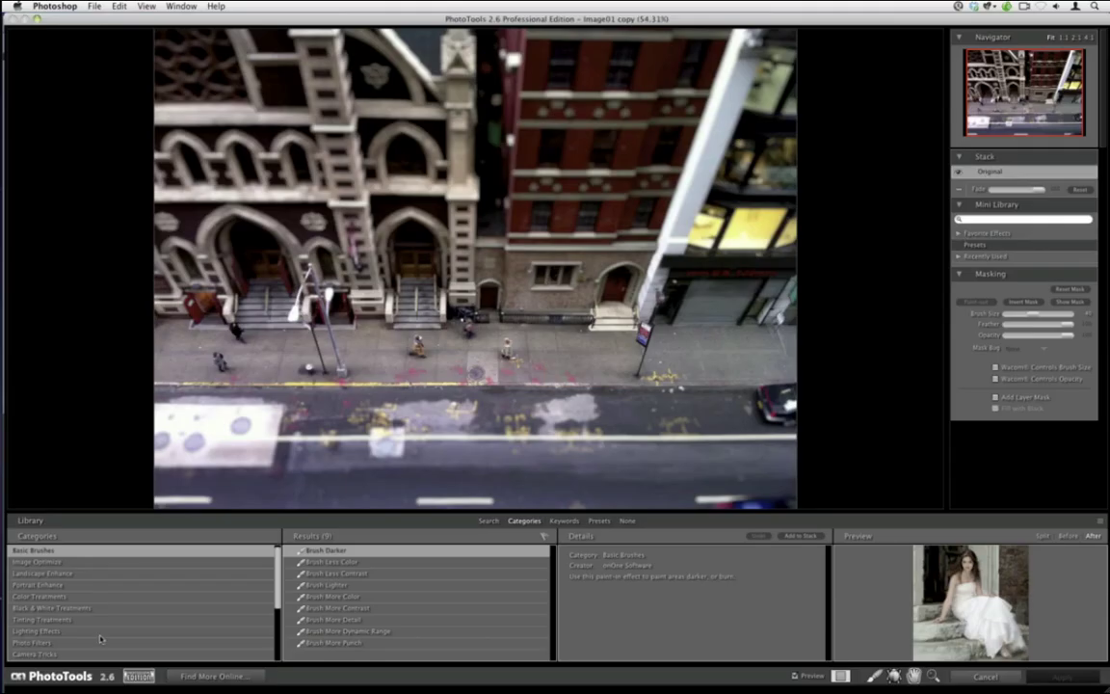
pyautogui.click(96, 607)
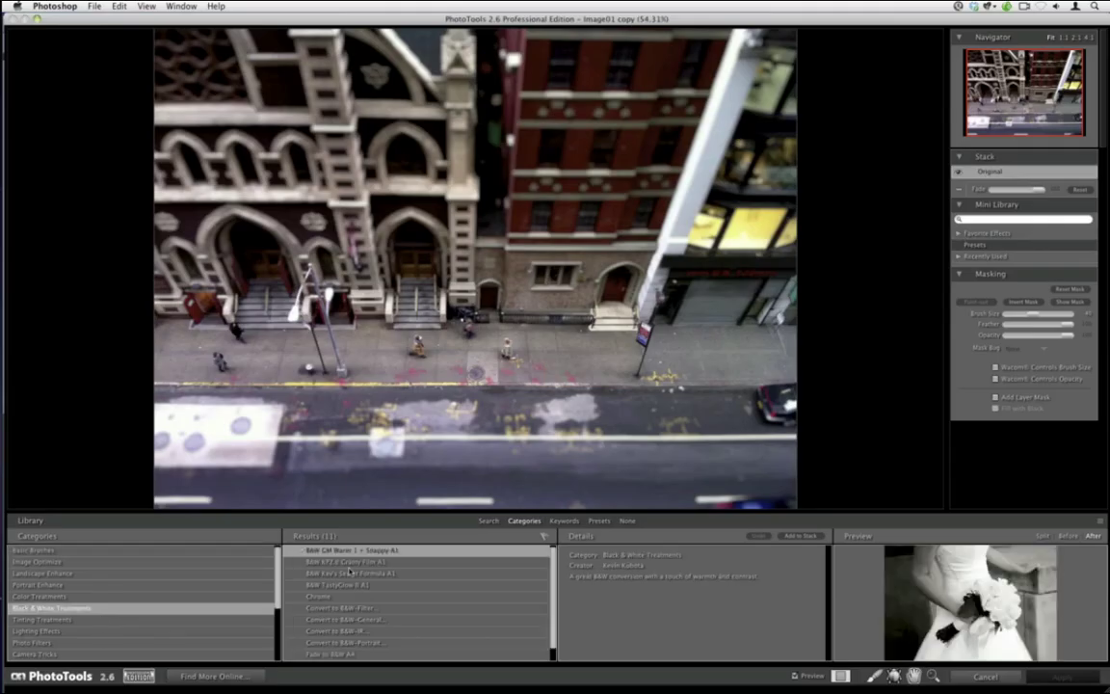
pyautogui.click(385, 573)
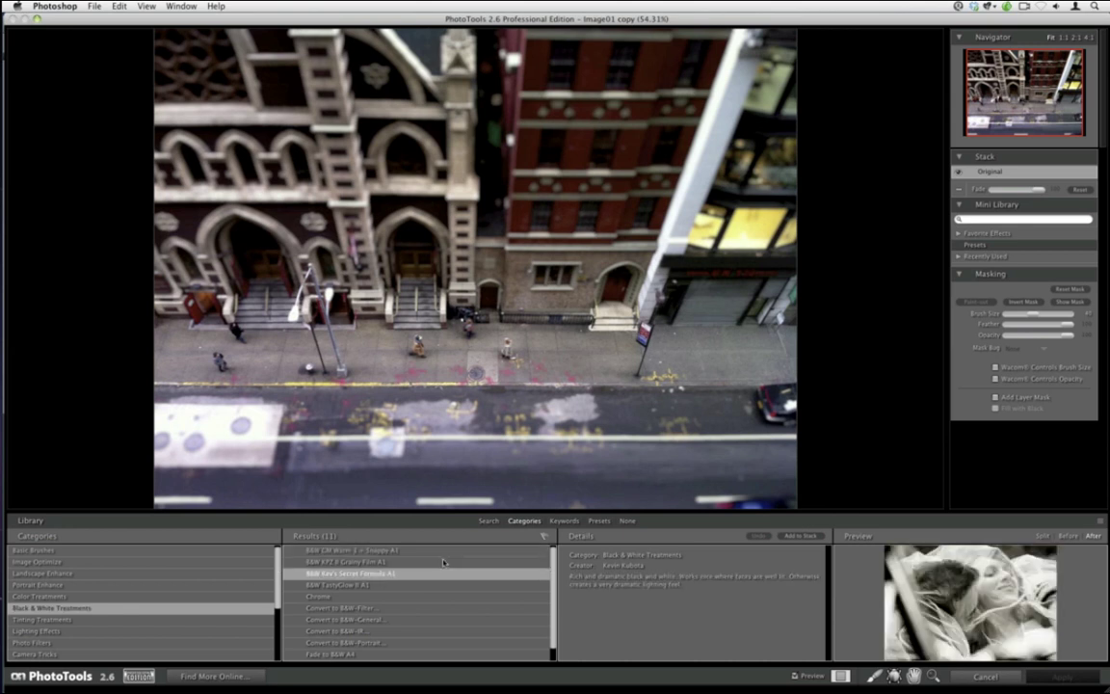
pyautogui.click(800, 535)
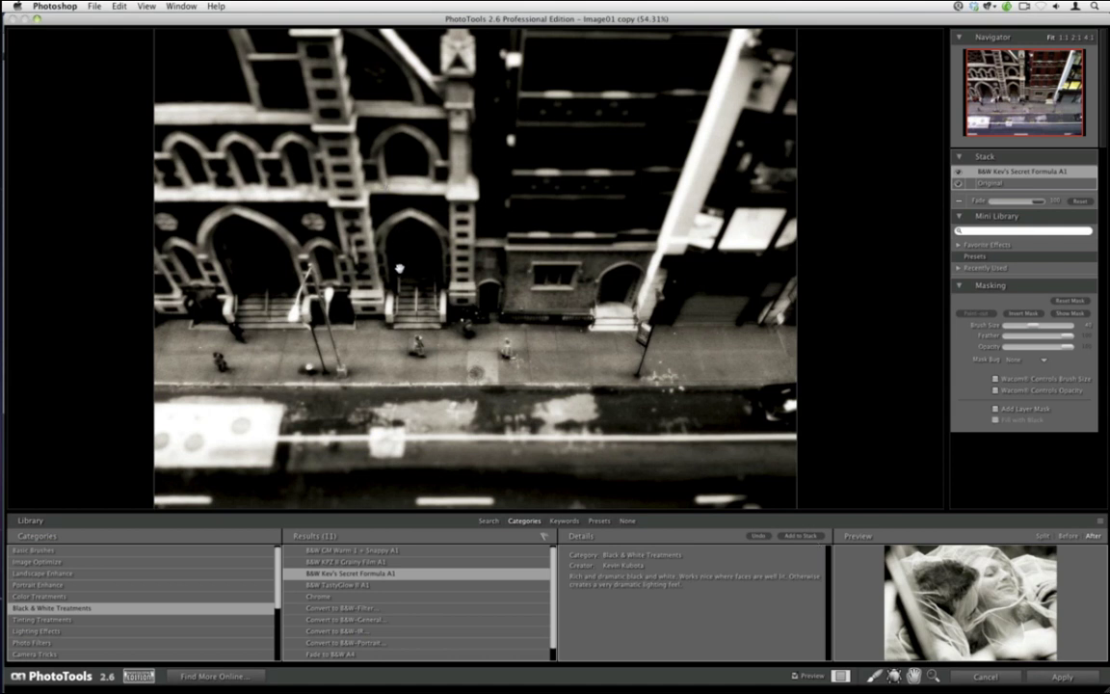
# Step: Mask the effect with a low-opacity brush over the three sidewalk pedestrians to reveal faint colour
pyautogui.click(867, 676)
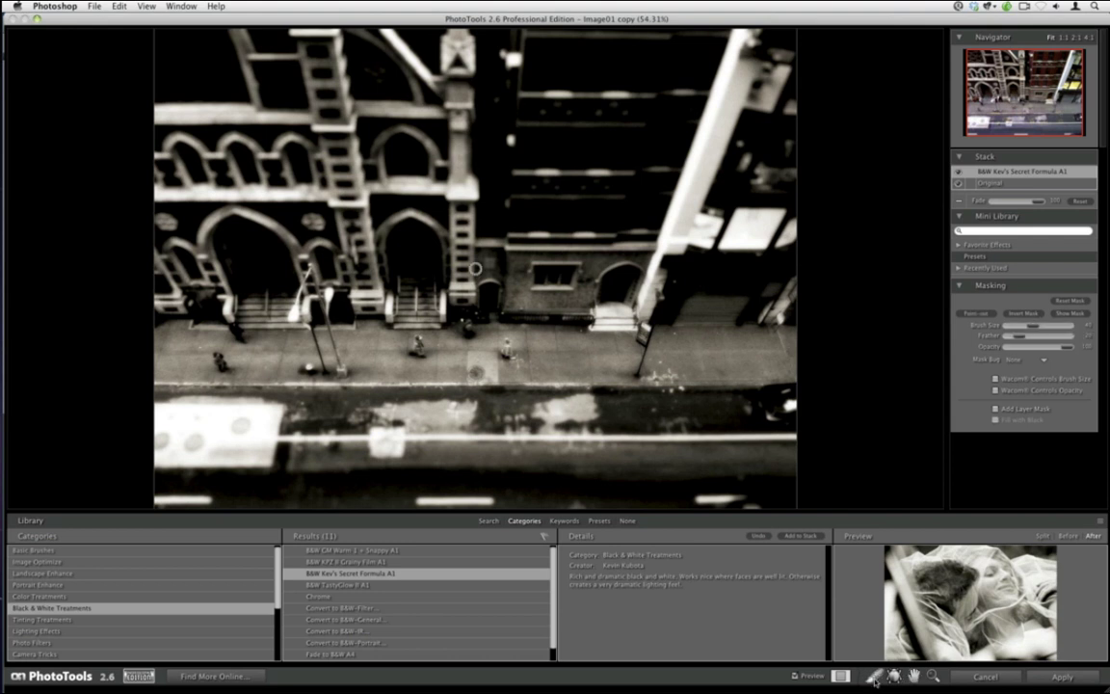
pyautogui.click(1050, 347)
pyautogui.click(466, 321)
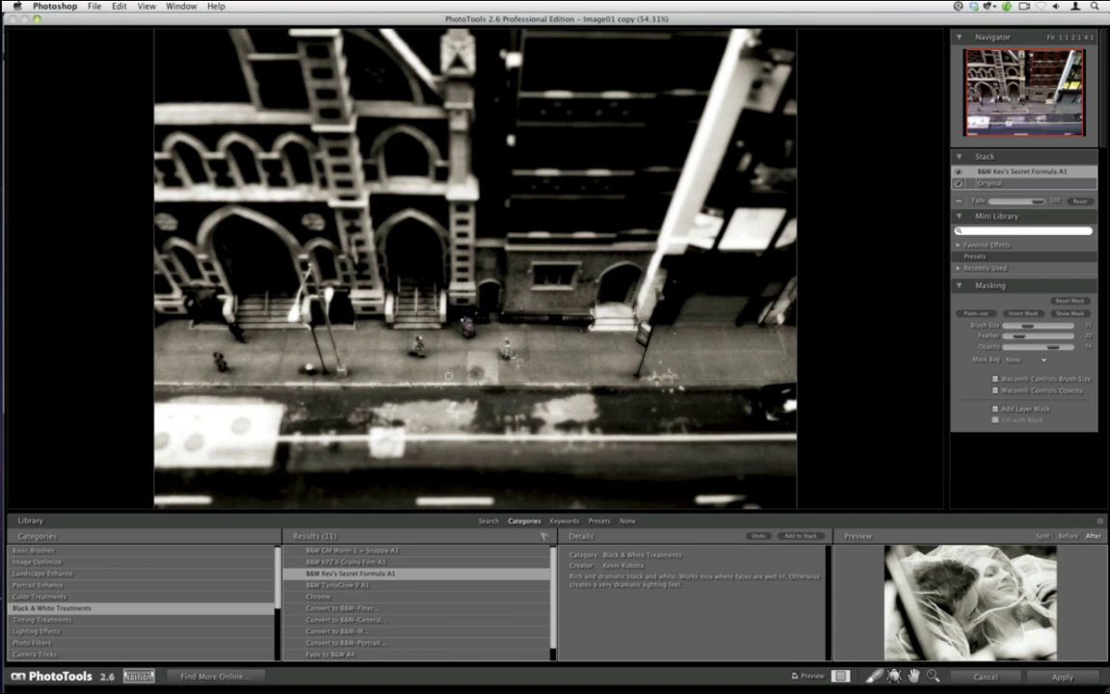
pyautogui.click(417, 345)
pyautogui.click(216, 357)
# Step: Stack a Dynamic Light Lighten Planar effect as a wide tilted band and fade it partway
pyautogui.click(149, 630)
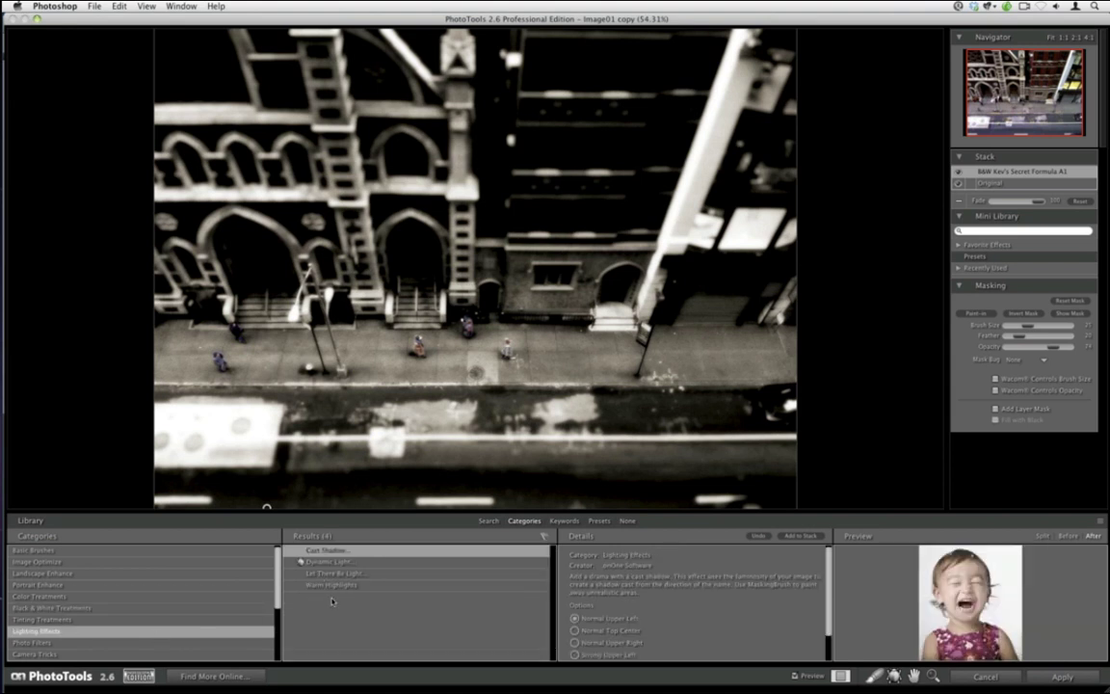
pyautogui.click(301, 561)
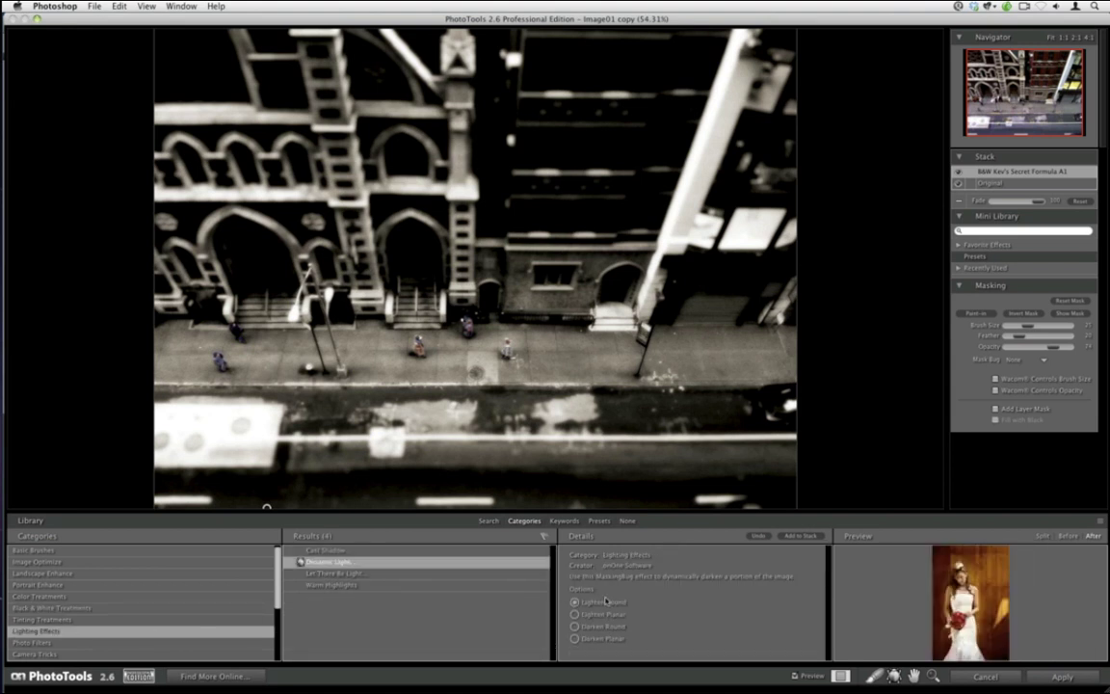
pyautogui.click(578, 614)
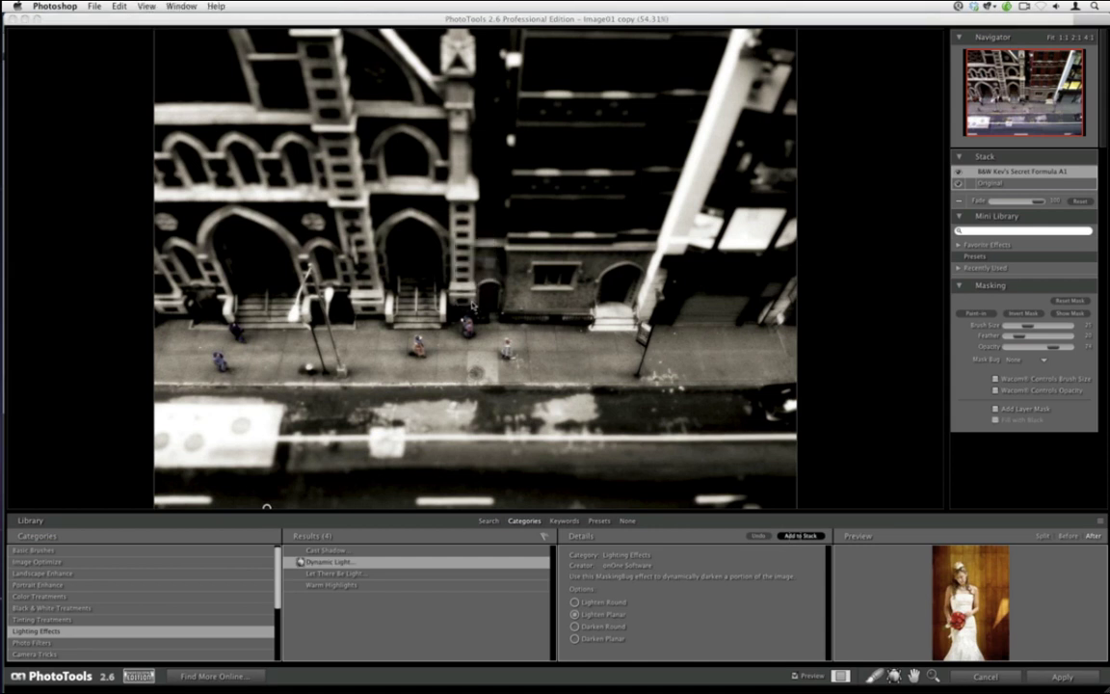
pyautogui.click(473, 306)
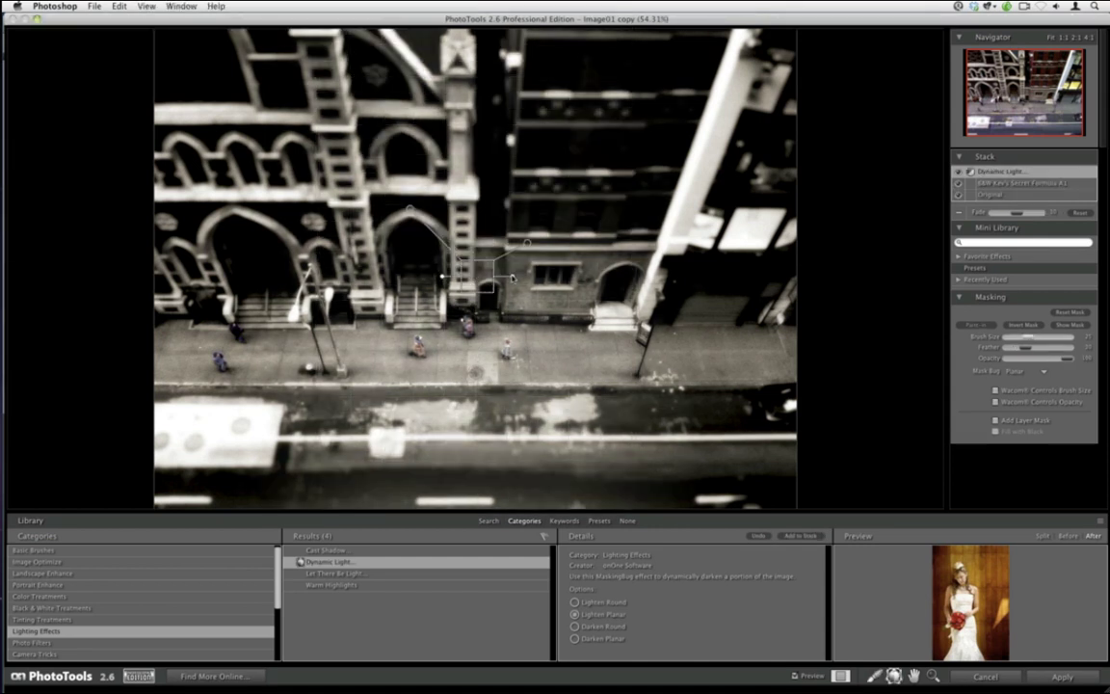
pyautogui.moveTo(462, 252); pyautogui.dragTo(475, 370)
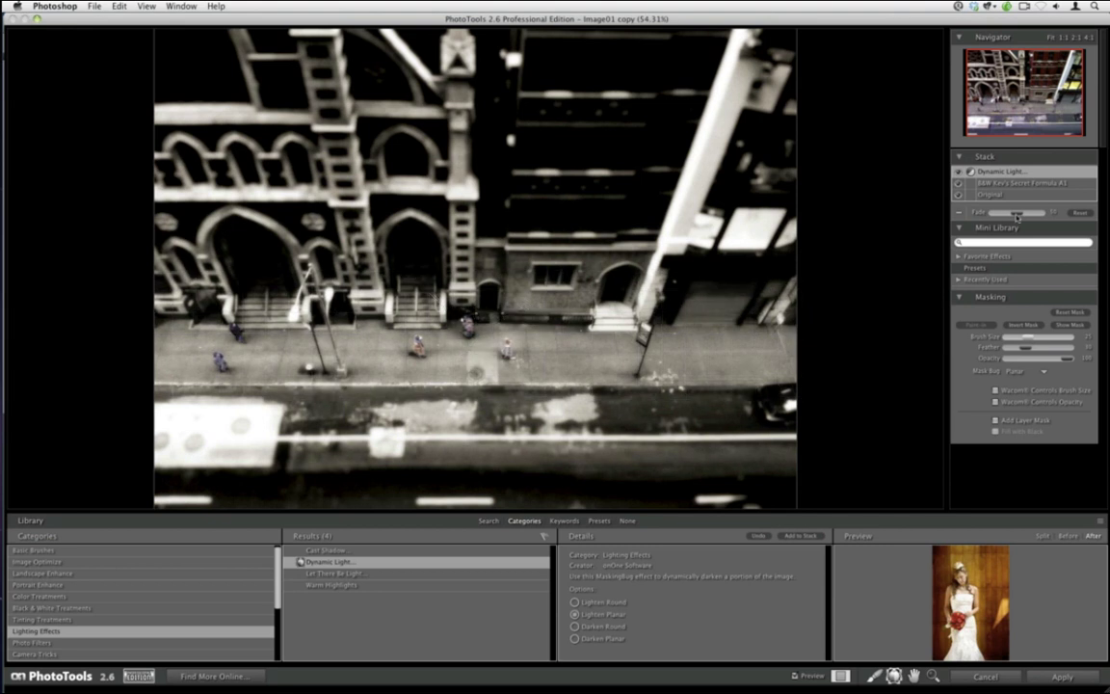
pyautogui.moveTo(1016, 216); pyautogui.dragTo(1000, 216)
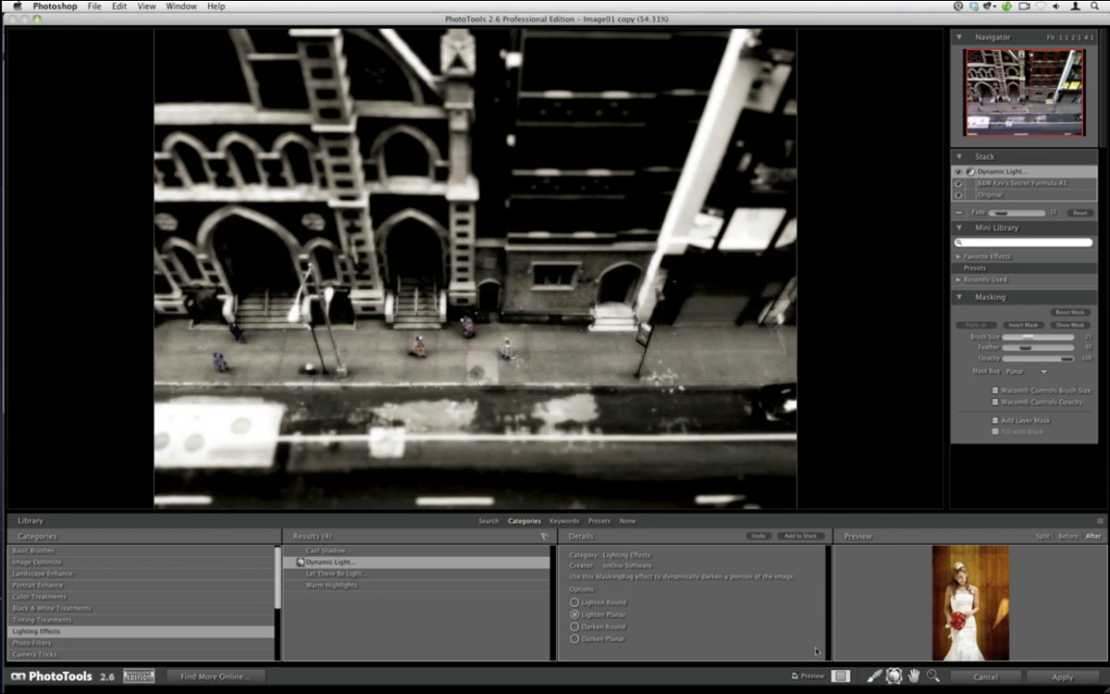
# Step: Compare against the original colour photo, then select the B&W Kev's Secret Formula A1 stack layer
pyautogui.click(806, 678)
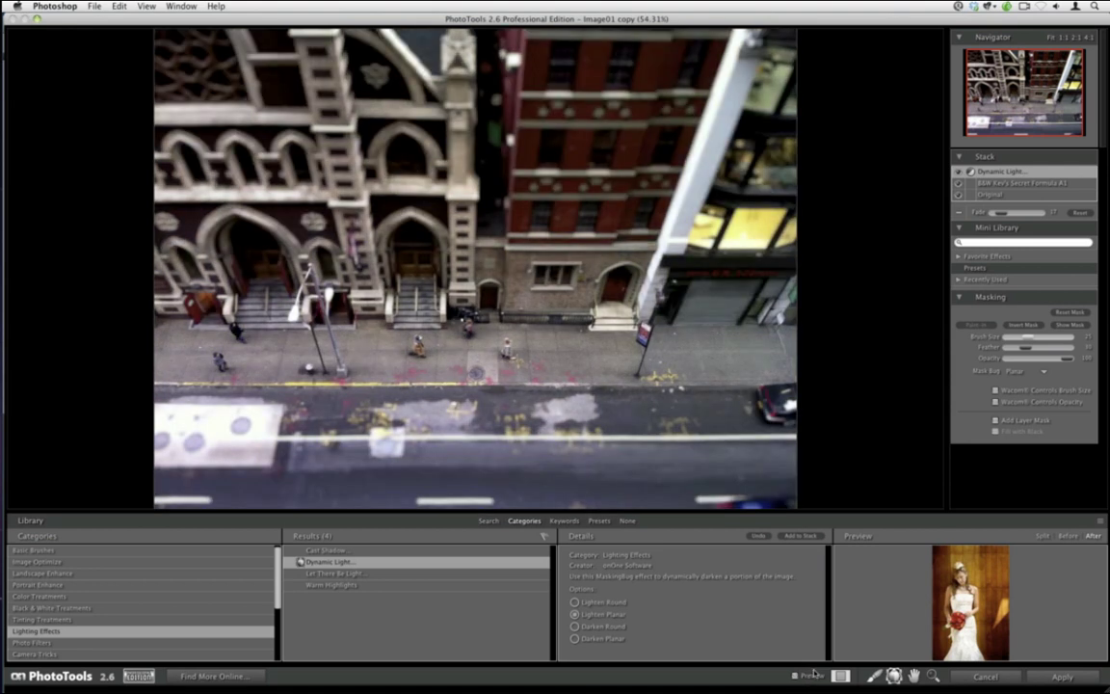
pyautogui.click(808, 676)
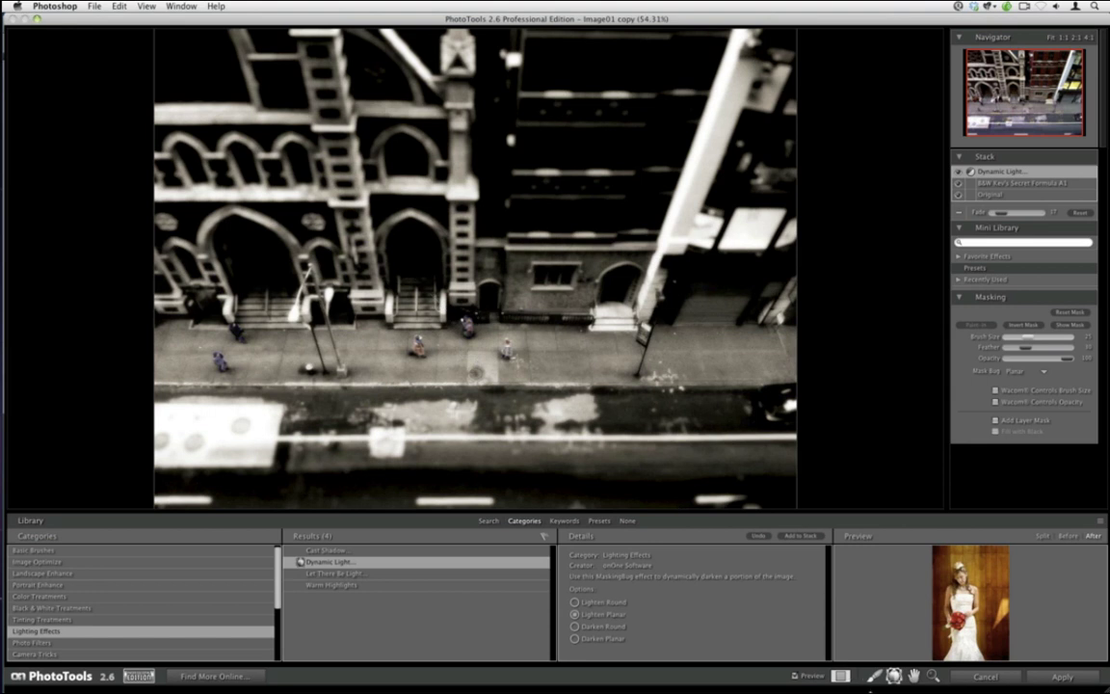
pyautogui.click(981, 165)
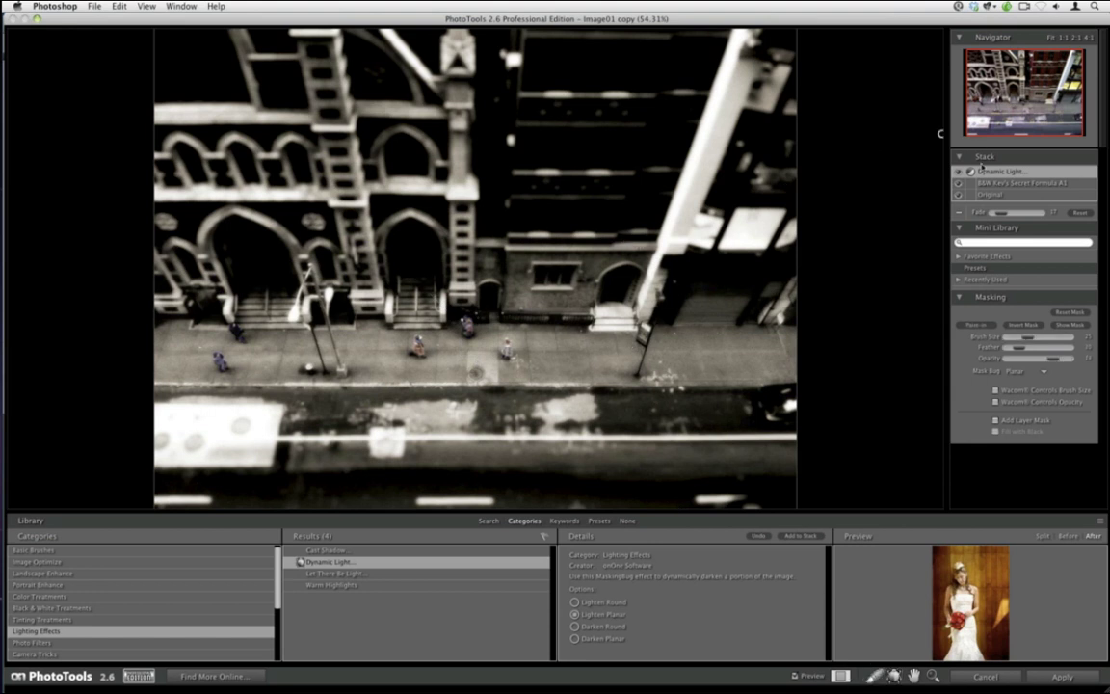
pyautogui.click(984, 183)
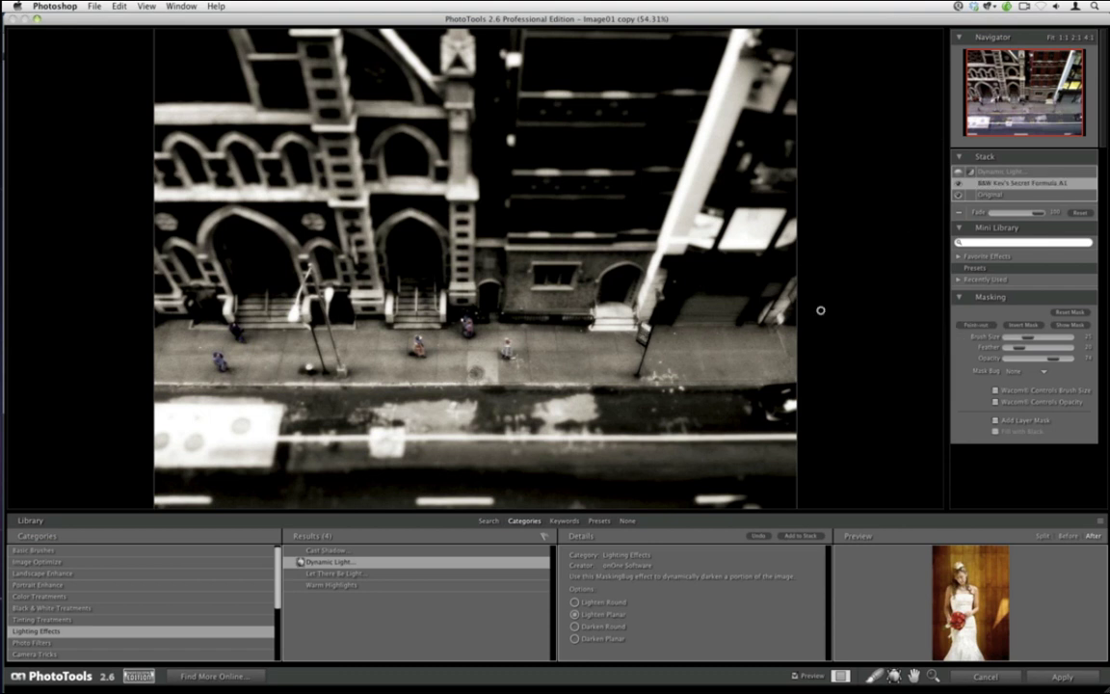
# Step: Paint colour back onto the street sign, toggle the brush mode, and apply the PhotoTools effects
pyautogui.moveTo(581, 296); pyautogui.dragTo(636, 360)
pyautogui.press('alt')
pyautogui.click(1051, 676)
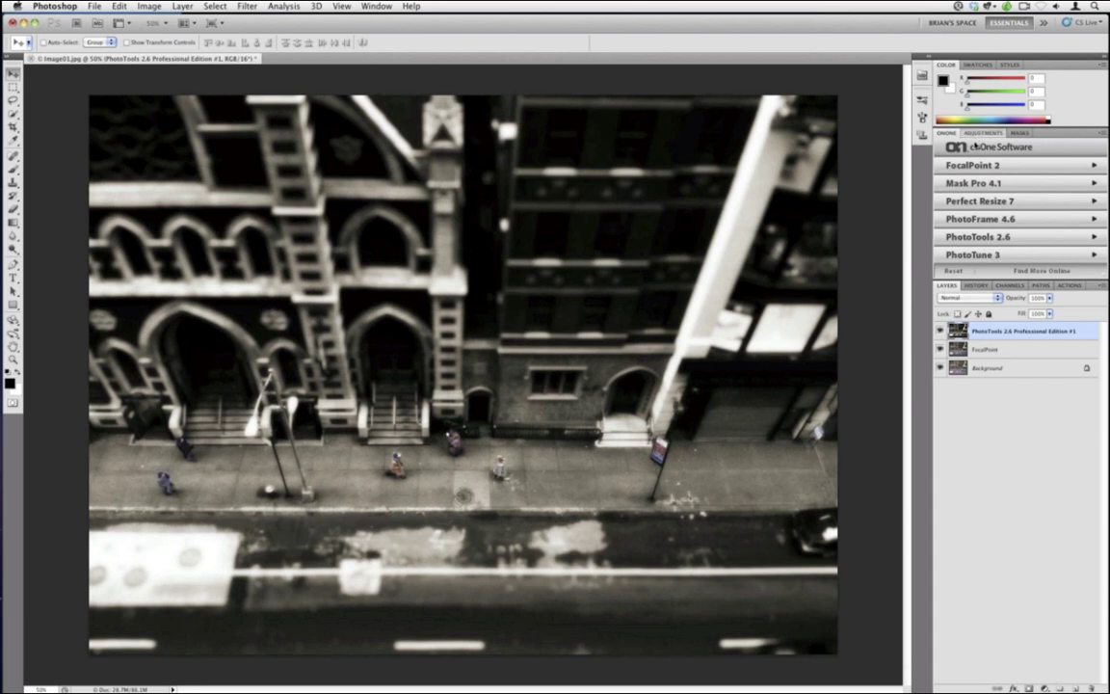
# Step: Add a Levels adjustment layer with input levels 5, 0.93 and 242, then compare before and after
pyautogui.click(983, 132)
pyautogui.click(986, 170)
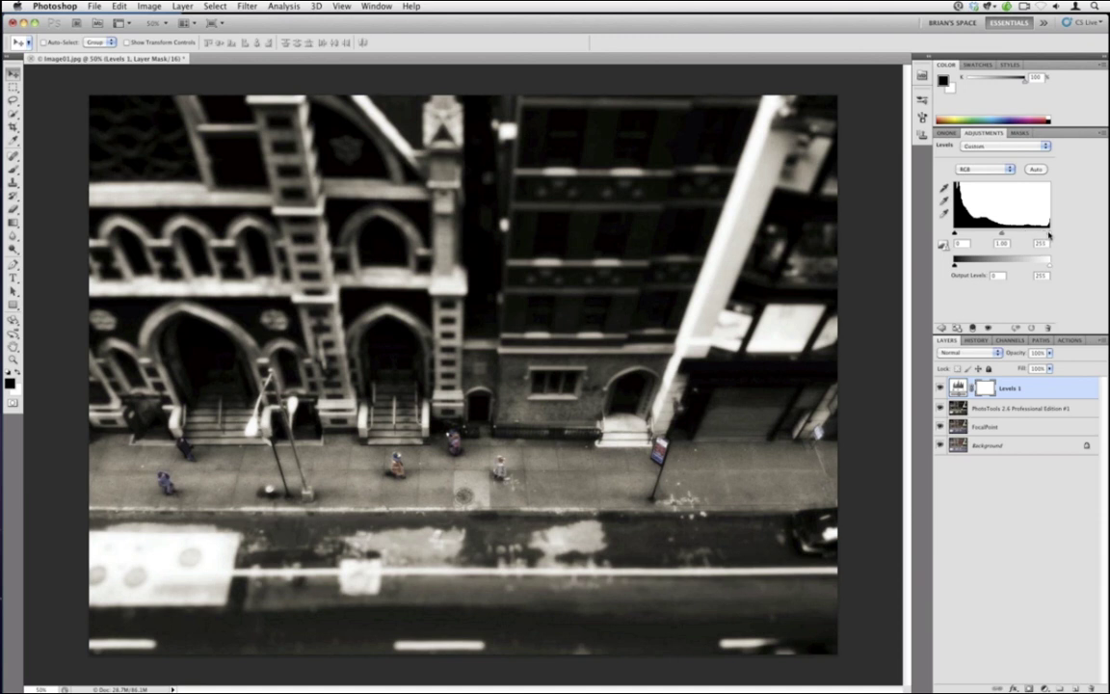
pyautogui.moveTo(1049, 234); pyautogui.dragTo(1045, 234)
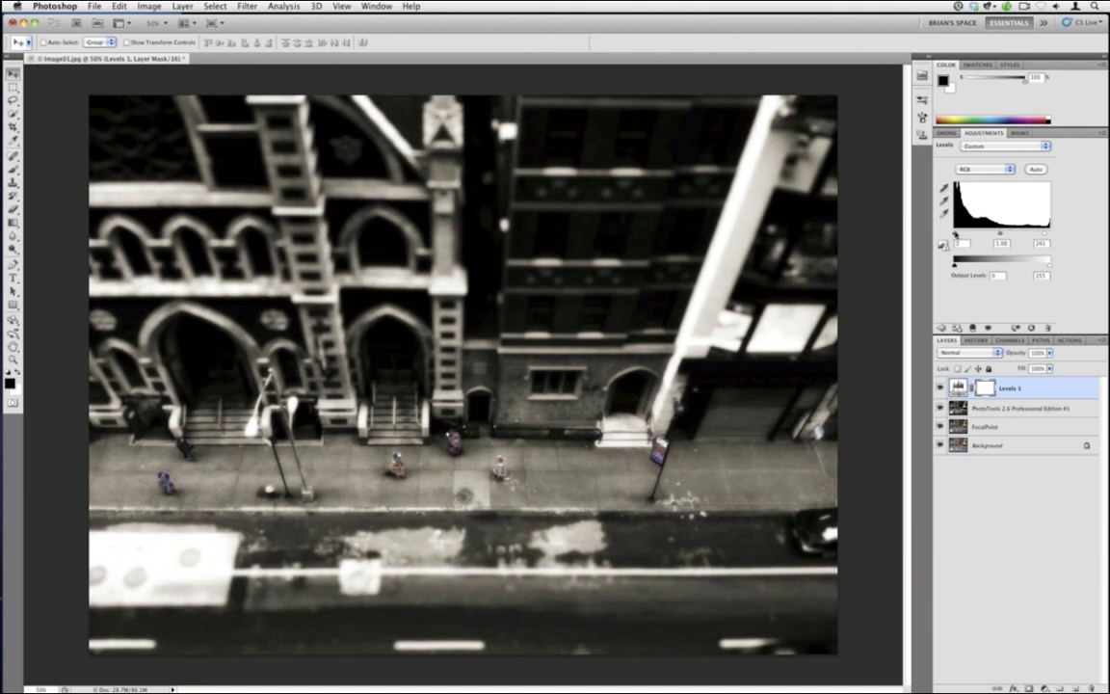
pyautogui.moveTo(955, 235); pyautogui.dragTo(1002, 235)
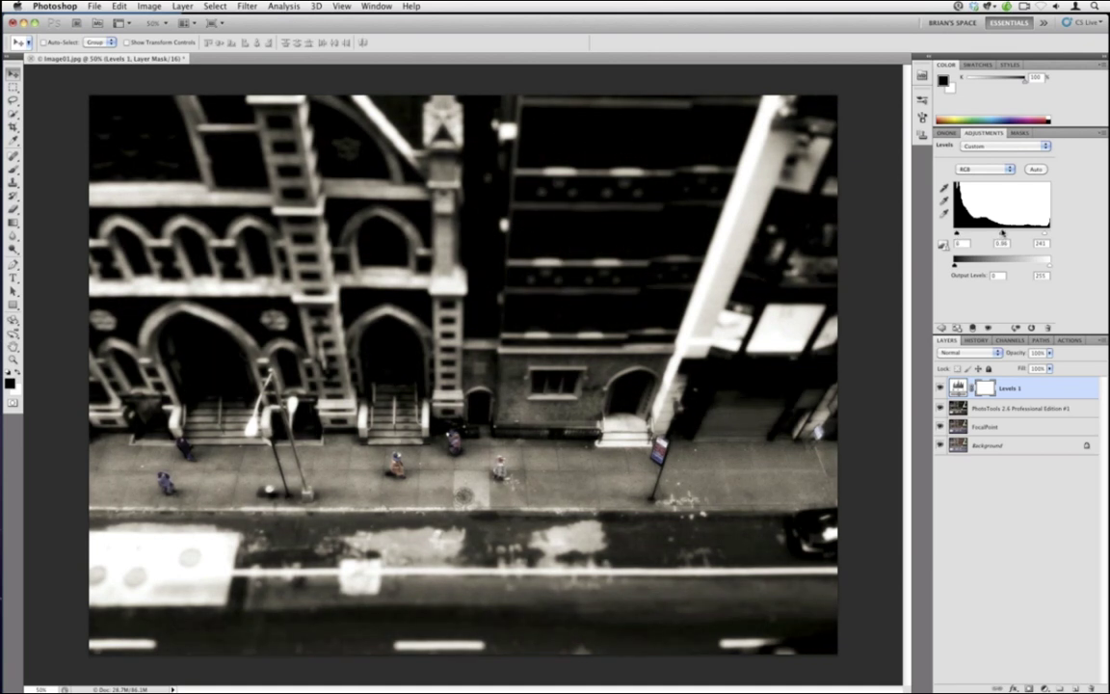
pyautogui.click(941, 387)
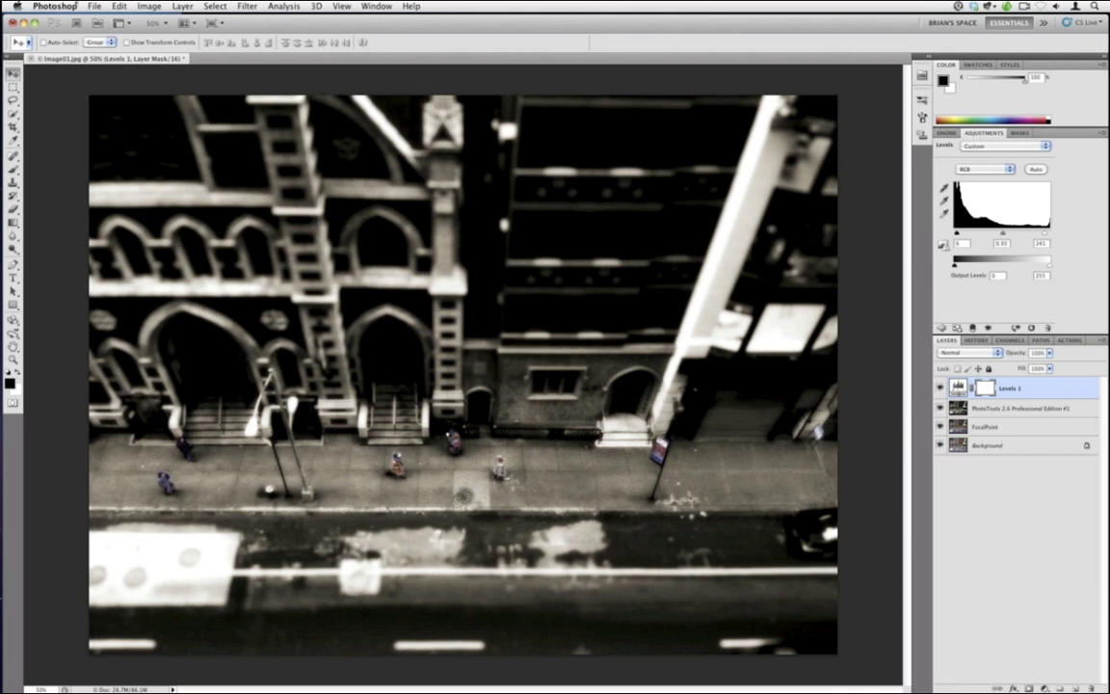
# Step: Open the File menu to reach the Save As command
pyautogui.click(77, 6)
pyautogui.moveTo(95, 5)
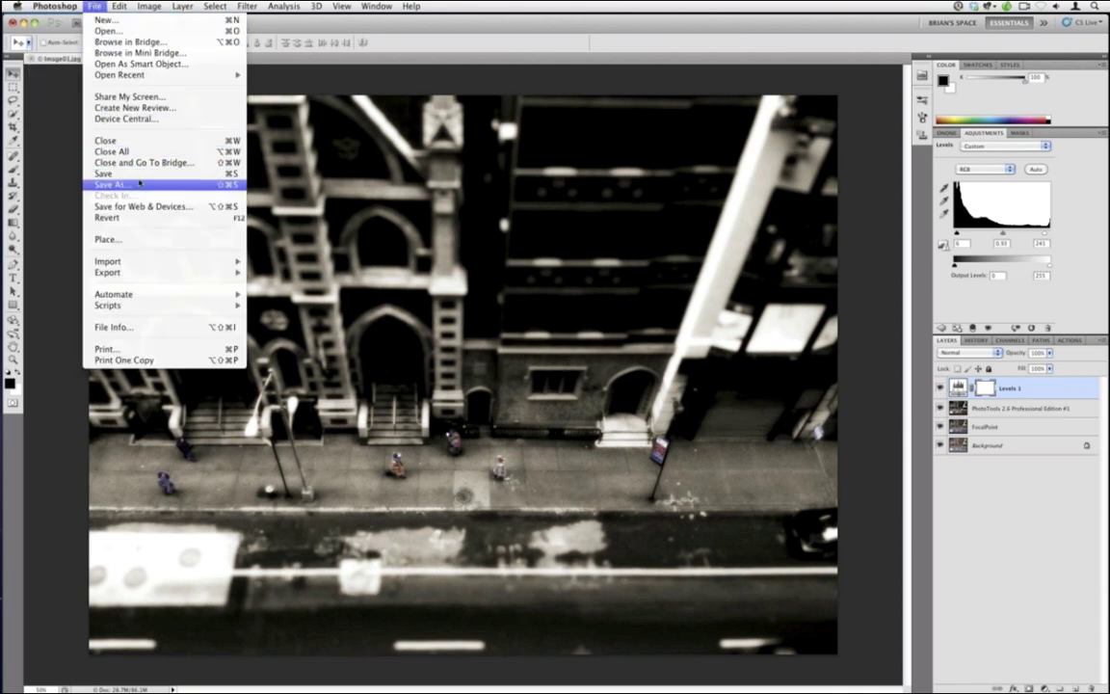
# Step: Save a JPEG copy of the image named Image01 copy.jpg to the Desktop
pyautogui.click(140, 184)
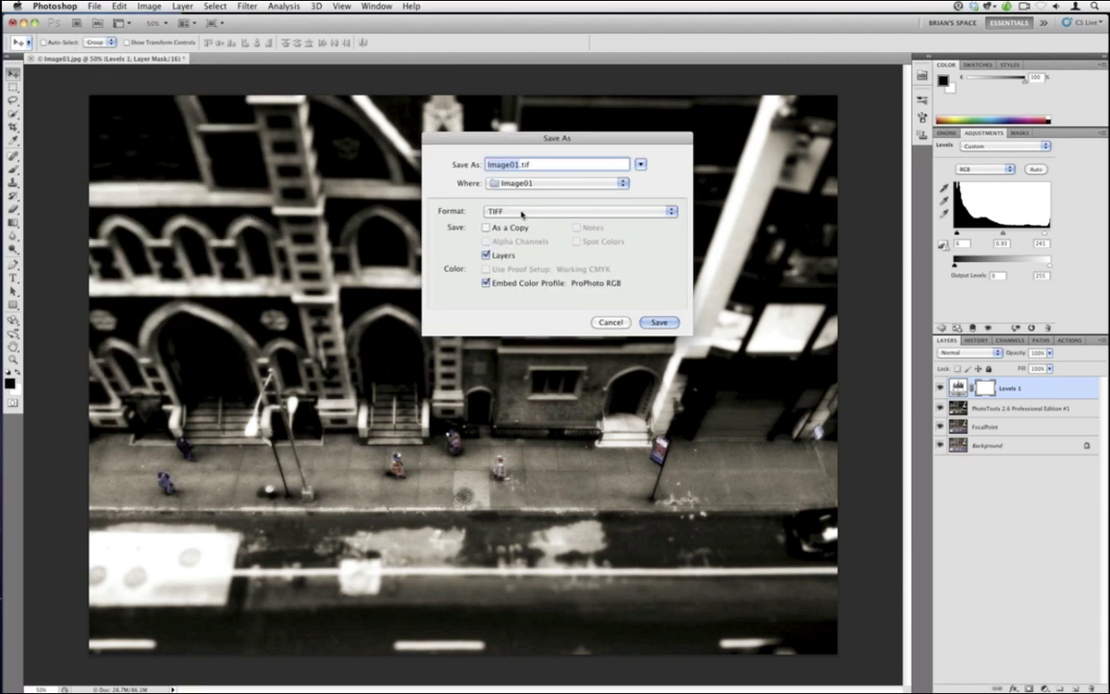
pyautogui.click(521, 212)
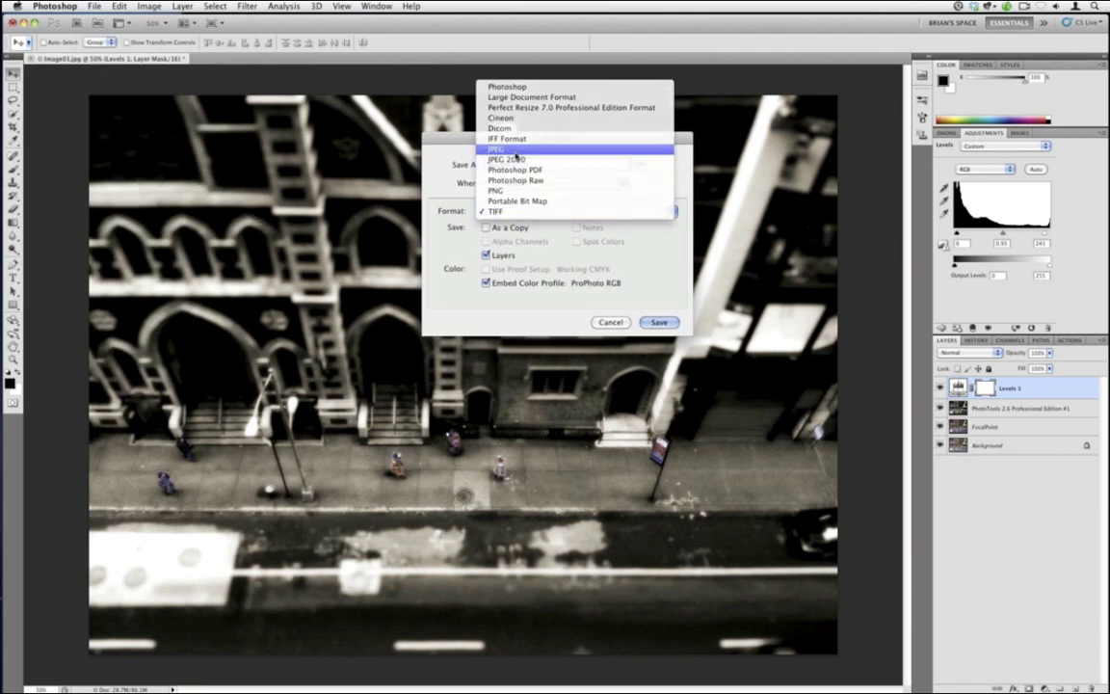
pyautogui.click(519, 149)
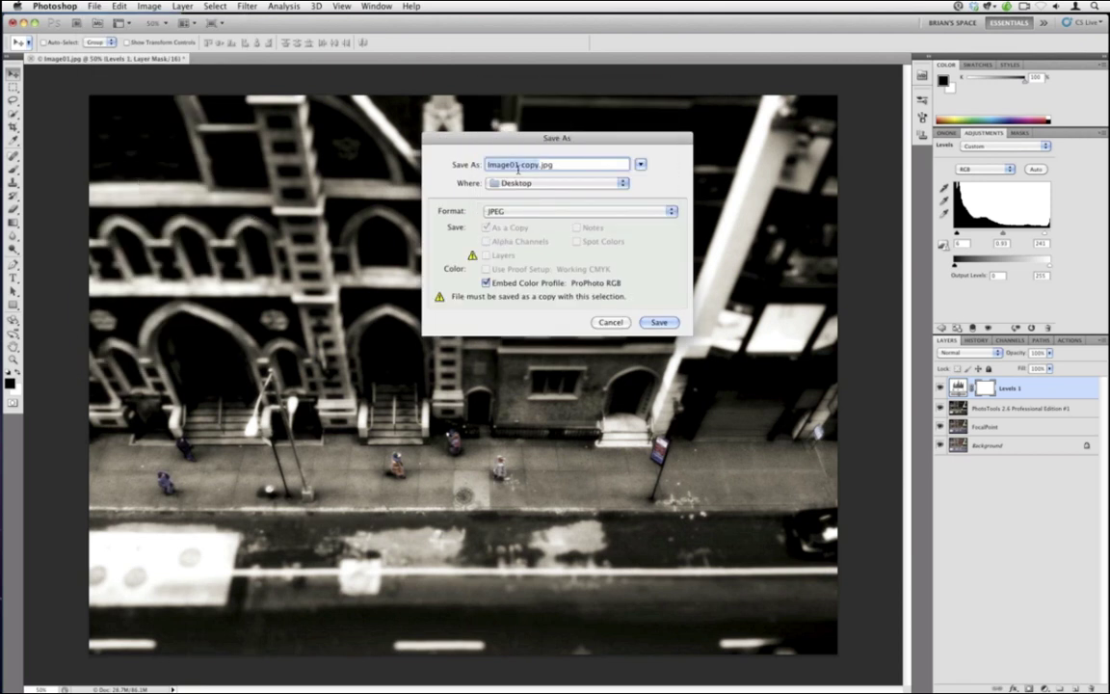
pyautogui.click(644, 322)
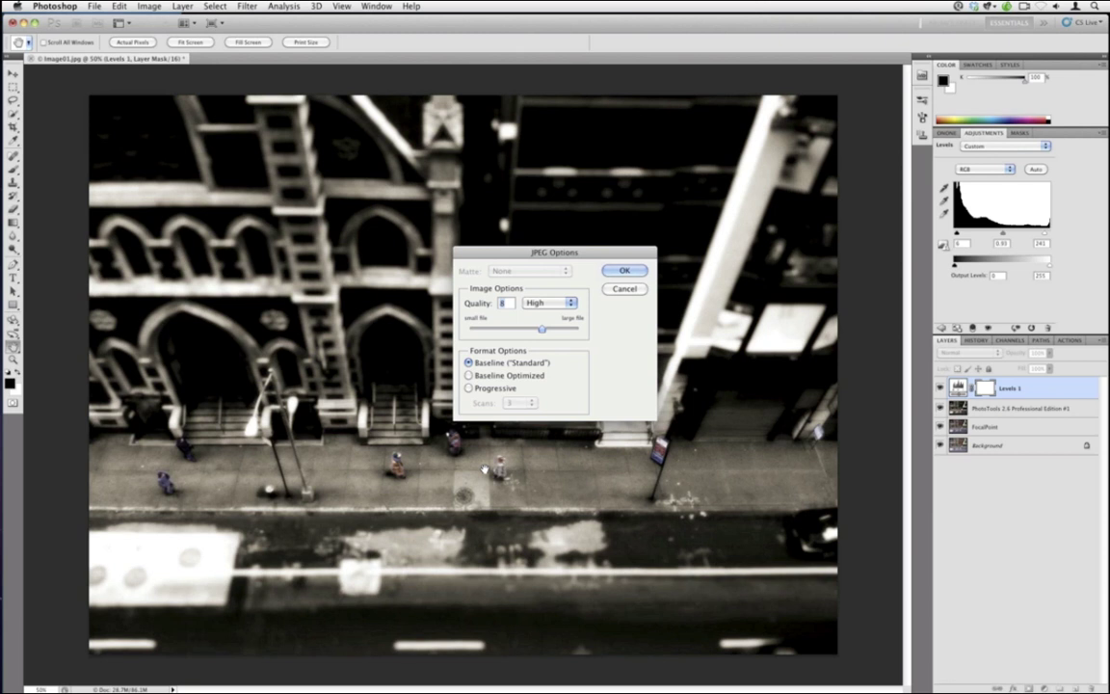
# Step: Drag the JPEG Quality slider, then cancel the JPEG save
pyautogui.moveTo(542, 328); pyautogui.dragTo(616, 334)
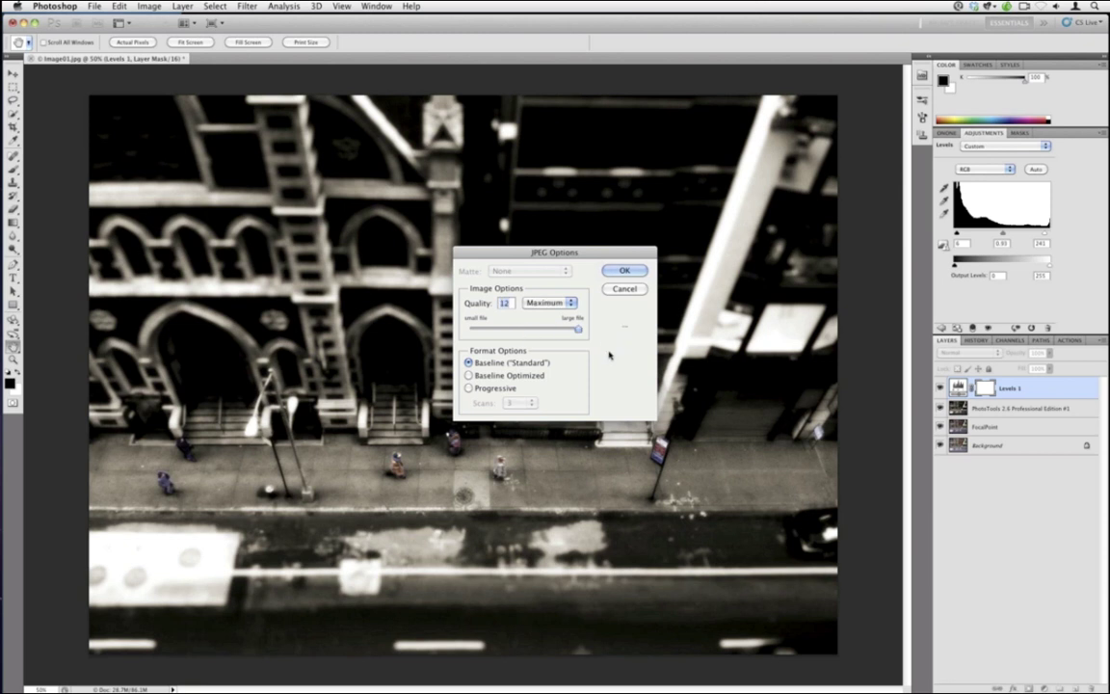
pyautogui.click(621, 289)
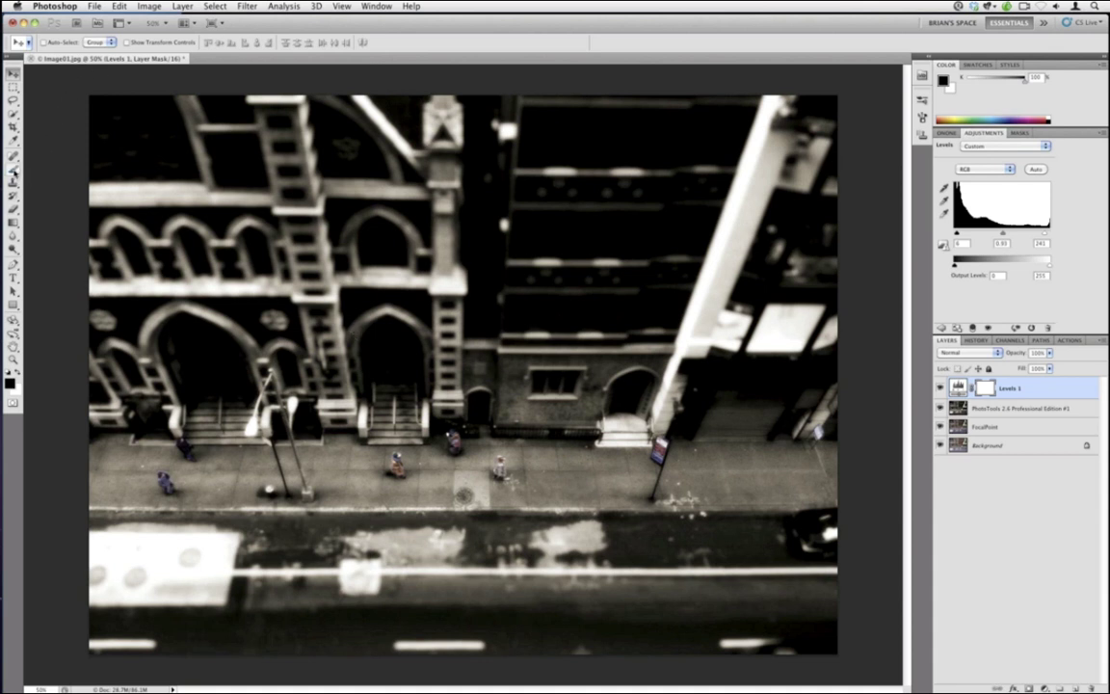
# Step: Select the Lasso tool from the Tools panel
pyautogui.click(13, 99)
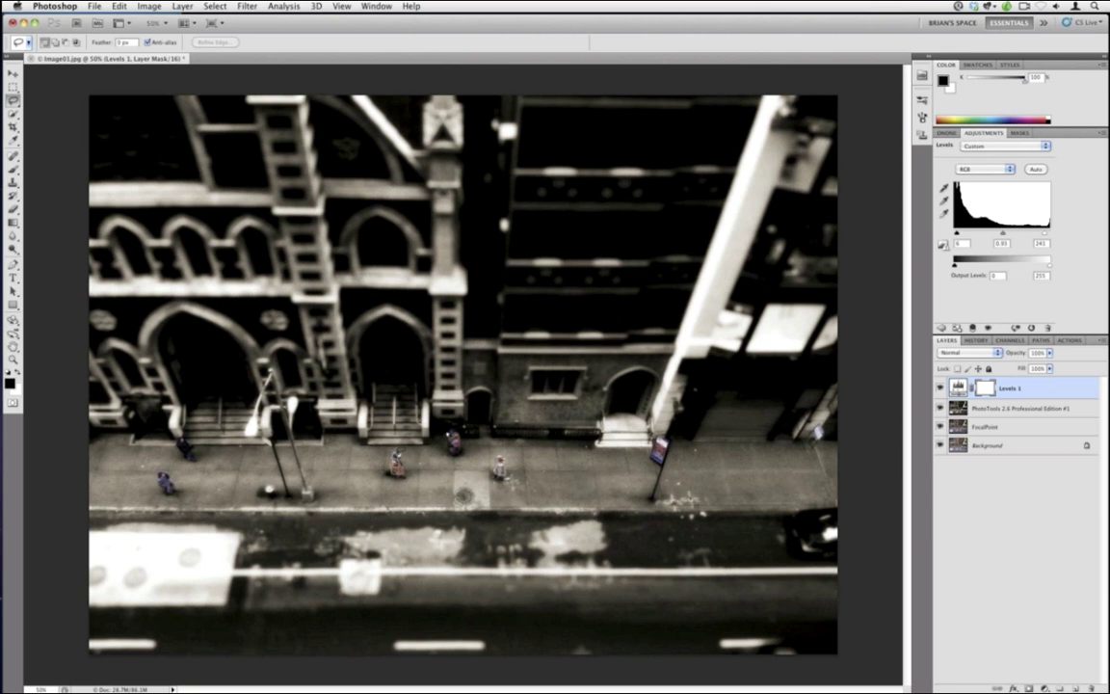
# Step: Lasso an area of the street photo and target the PhotoTools layer
pyautogui.moveTo(356, 413); pyautogui.dragTo(358, 414)
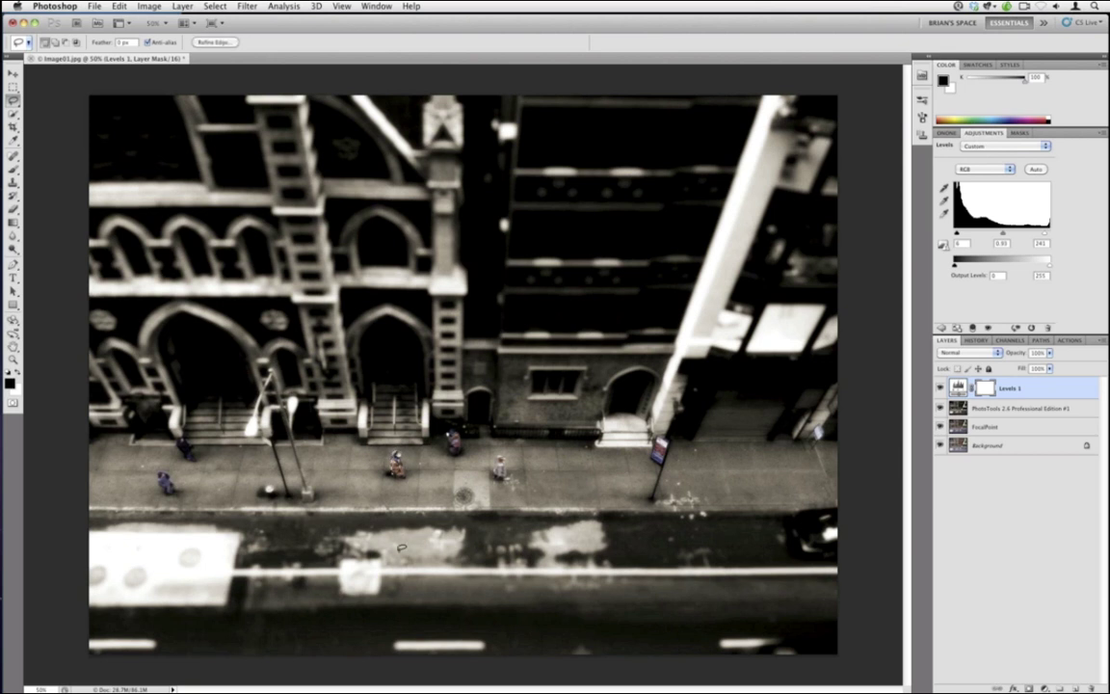
pyautogui.click(247, 7)
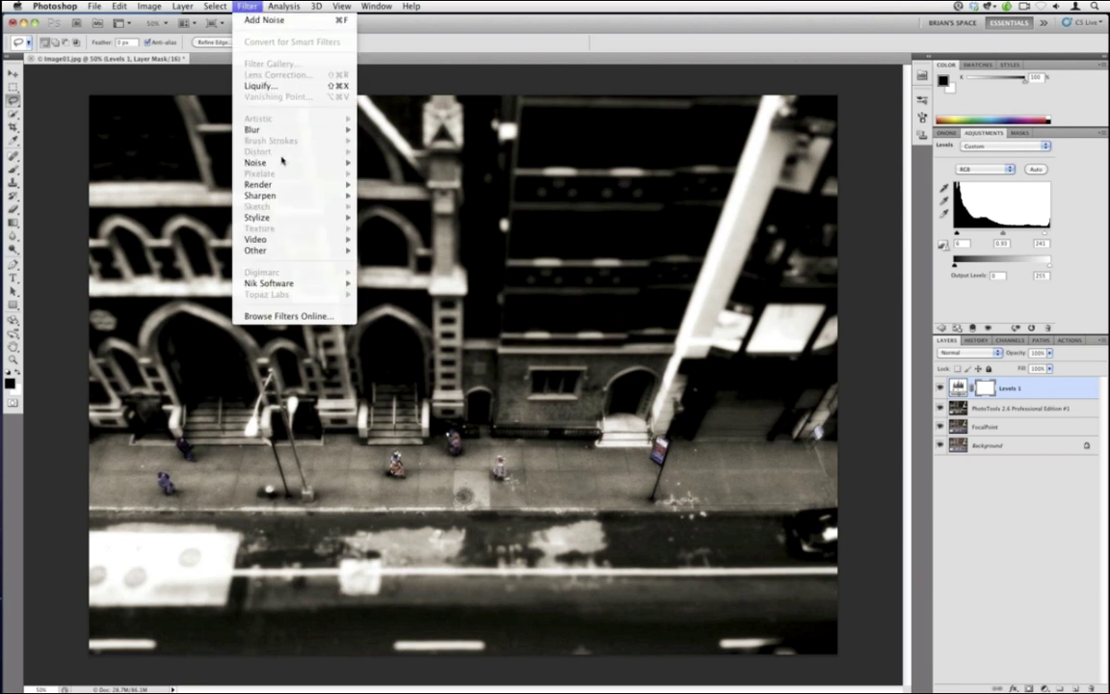
pyautogui.moveTo(283, 163)
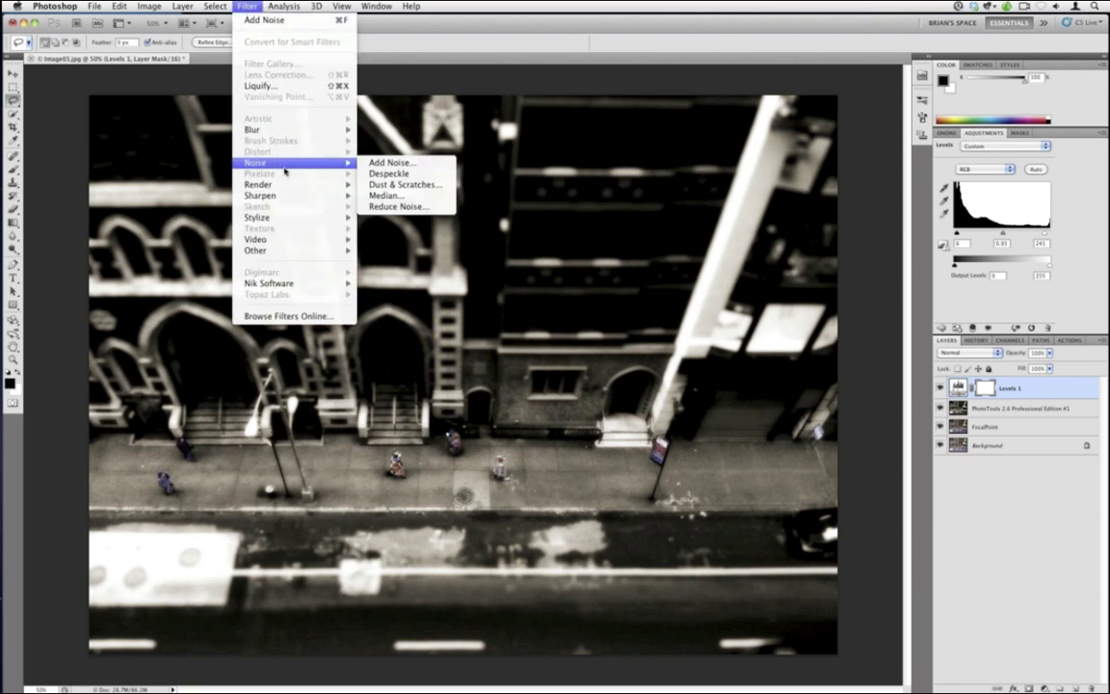
pyautogui.click(1002, 408)
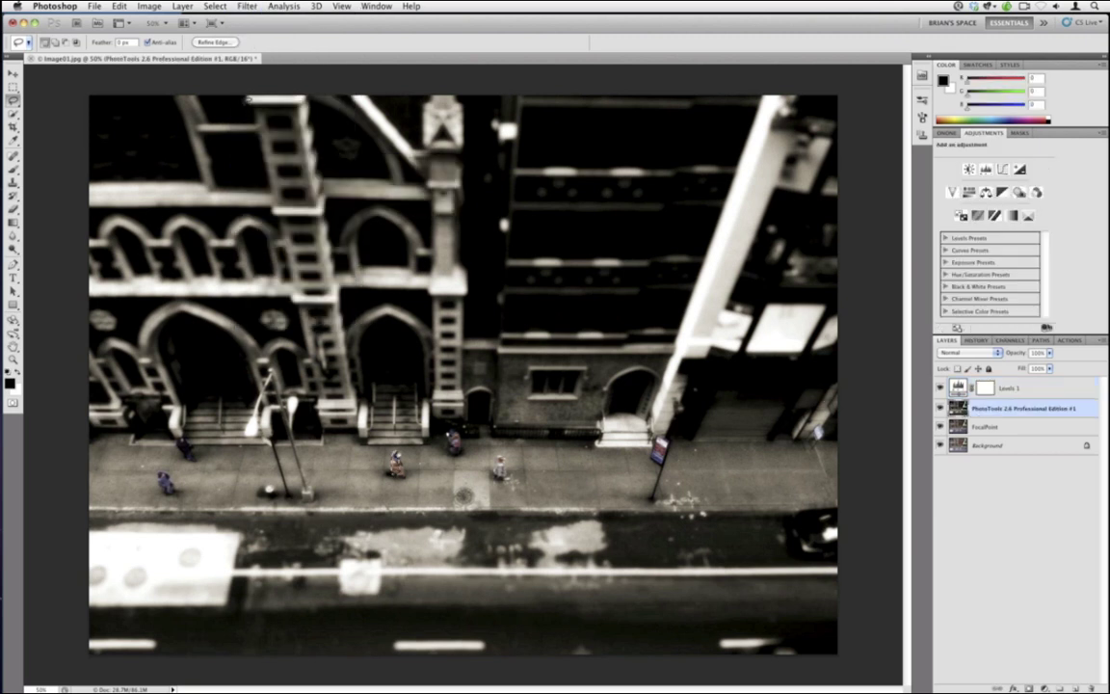
pyautogui.click(246, 7)
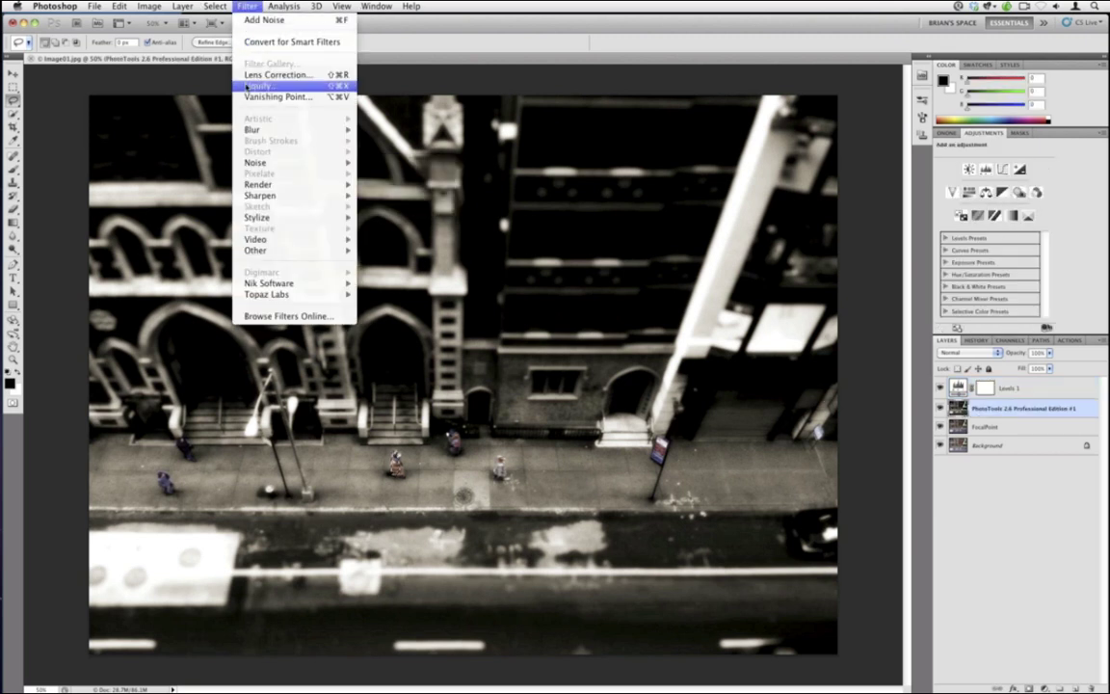
pyautogui.moveTo(251, 129)
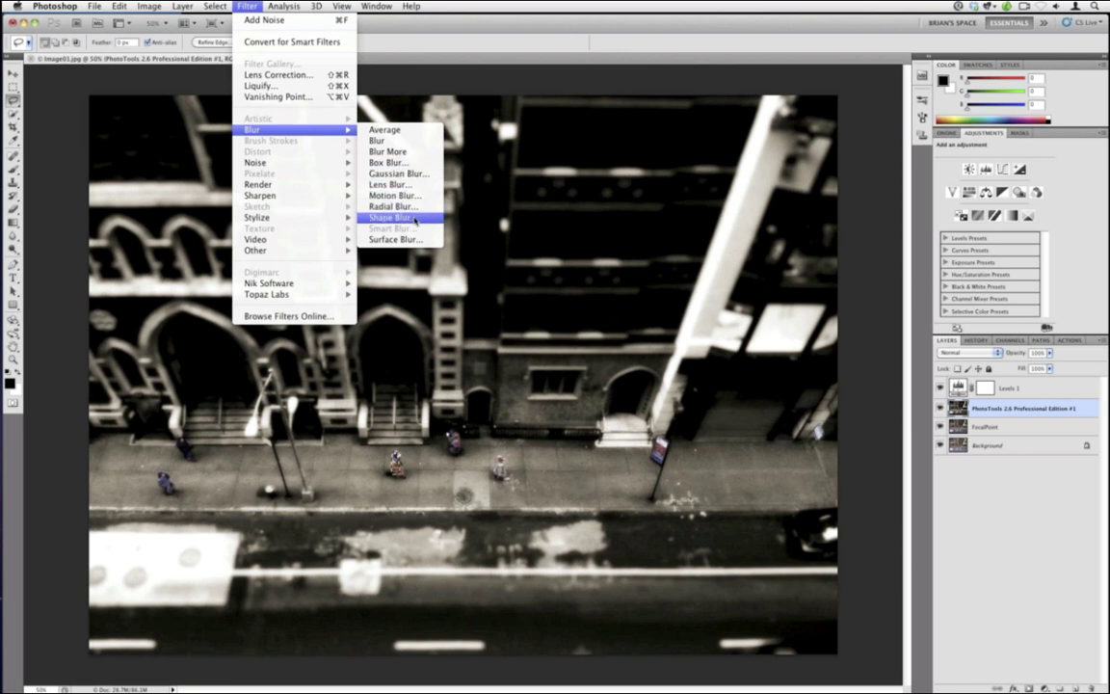
pyautogui.click(414, 220)
pyautogui.press('Return')
# Step: Apply a Zoom Radial Blur of amount 10 with its centre shifted right, then deselect
pyautogui.click(193, 7)
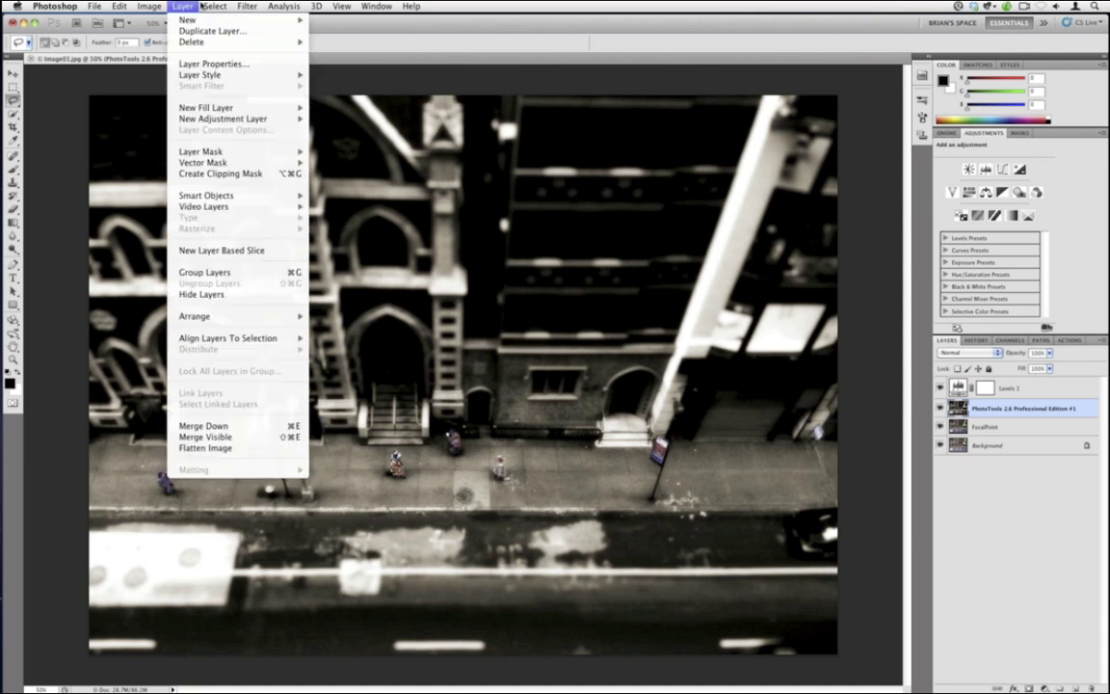
pyautogui.moveTo(246, 7)
pyautogui.moveTo(262, 127)
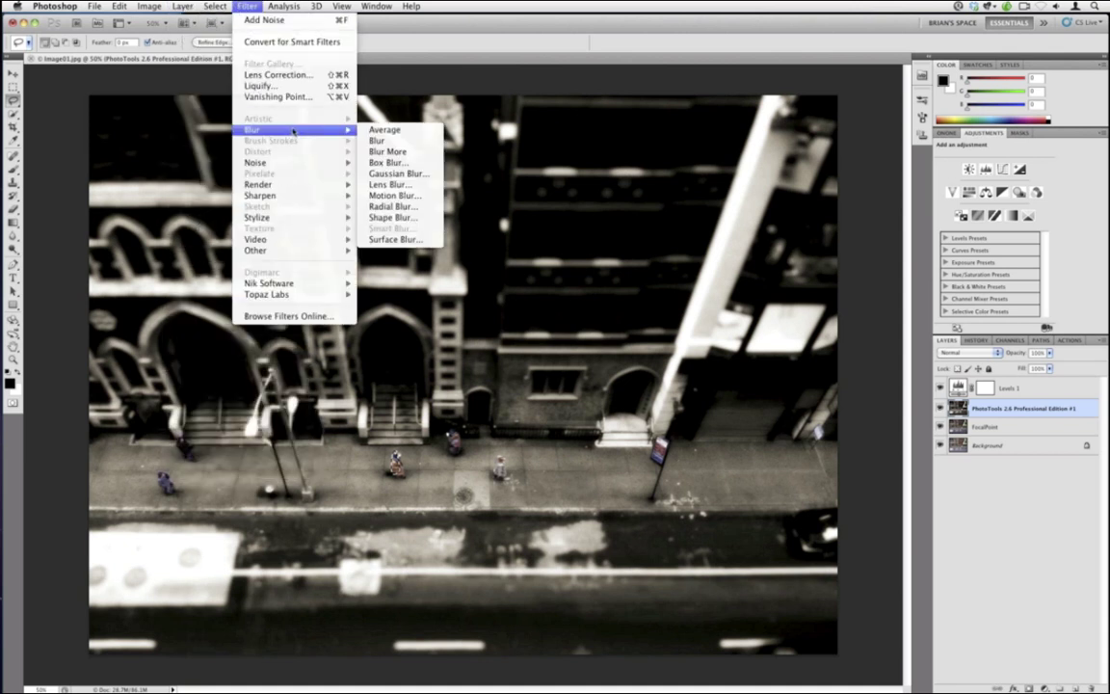
pyautogui.click(393, 206)
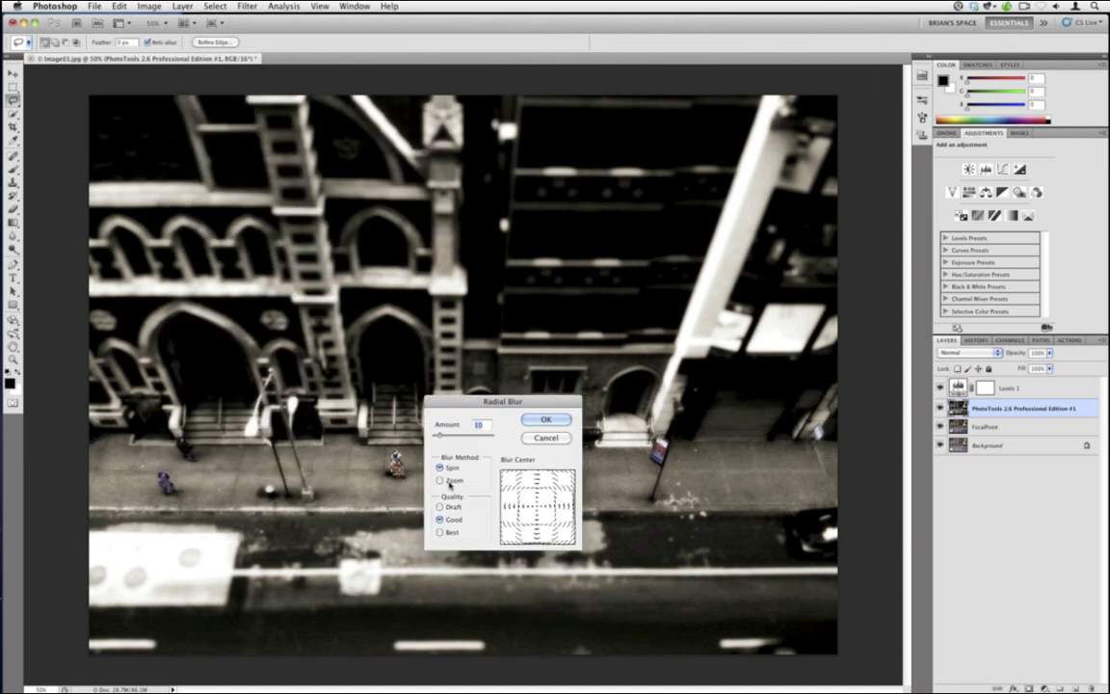
pyautogui.click(440, 479)
pyautogui.moveTo(537, 505)
pyautogui.mouseDown()
pyautogui.moveTo(574, 510)
pyautogui.moveTo(550, 513)
pyautogui.mouseUp()
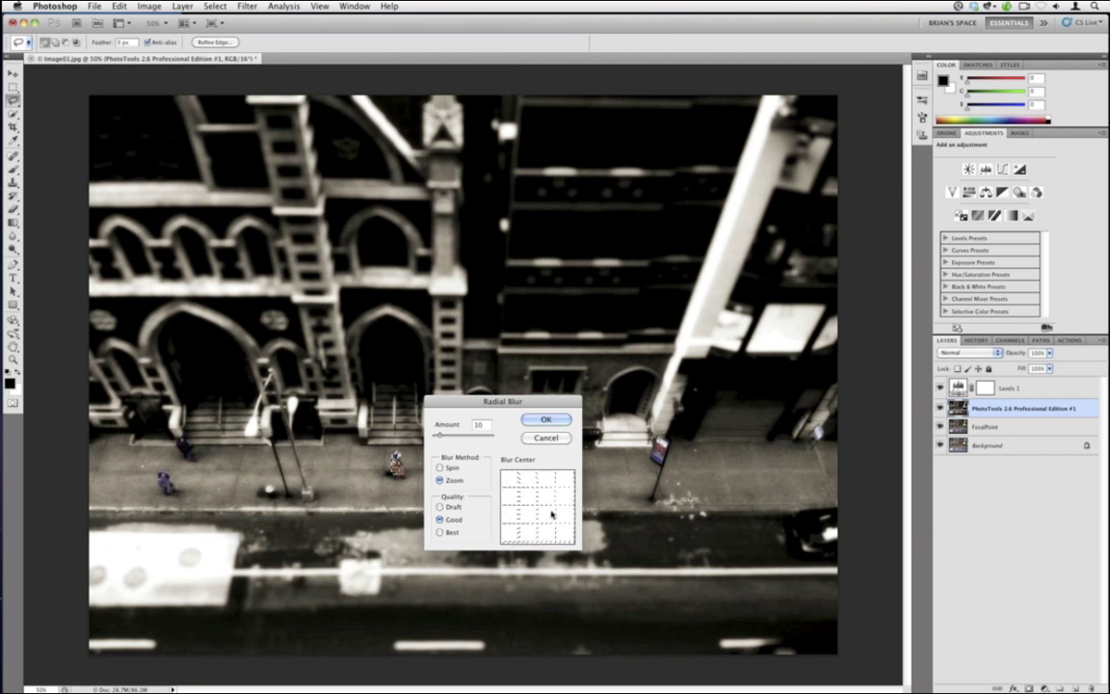
pyautogui.click(545, 419)
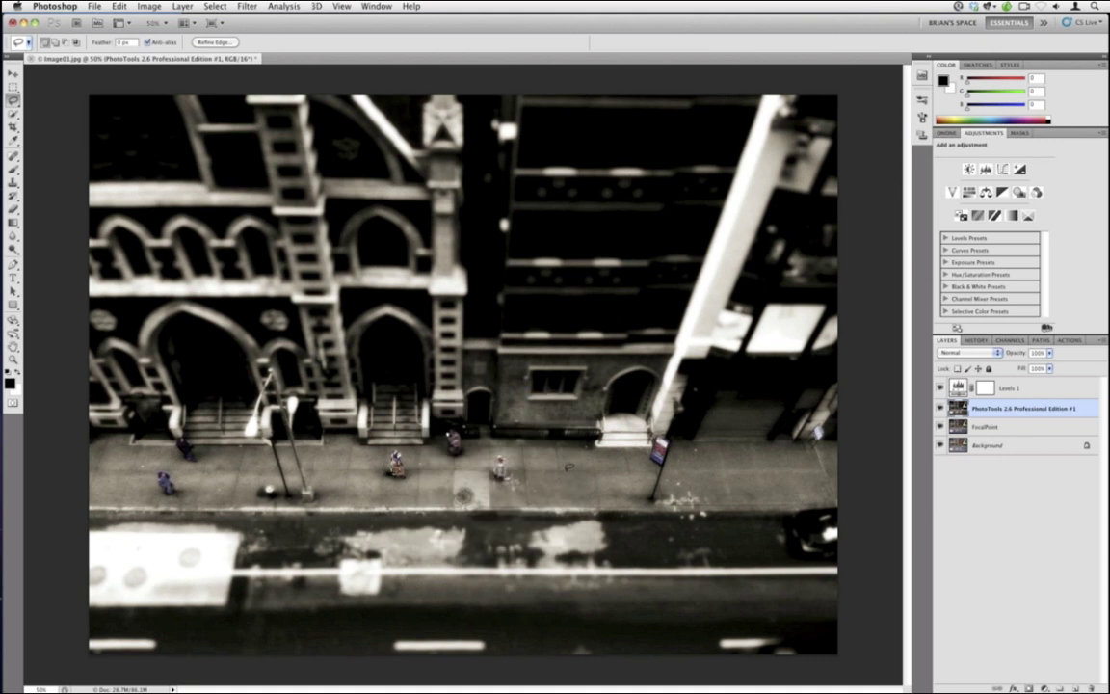
pyautogui.press('super+d')
# Step: Step back in History to the Radial Blur state to restore the selection
pyautogui.click(975, 340)
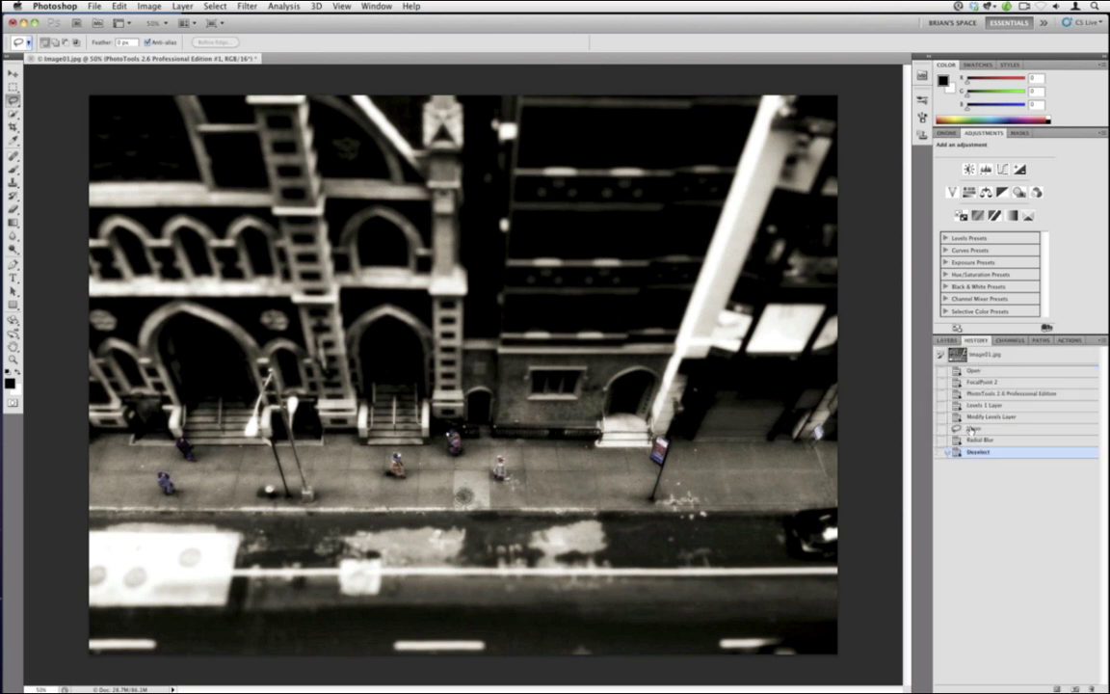
pyautogui.click(971, 427)
pyautogui.click(980, 439)
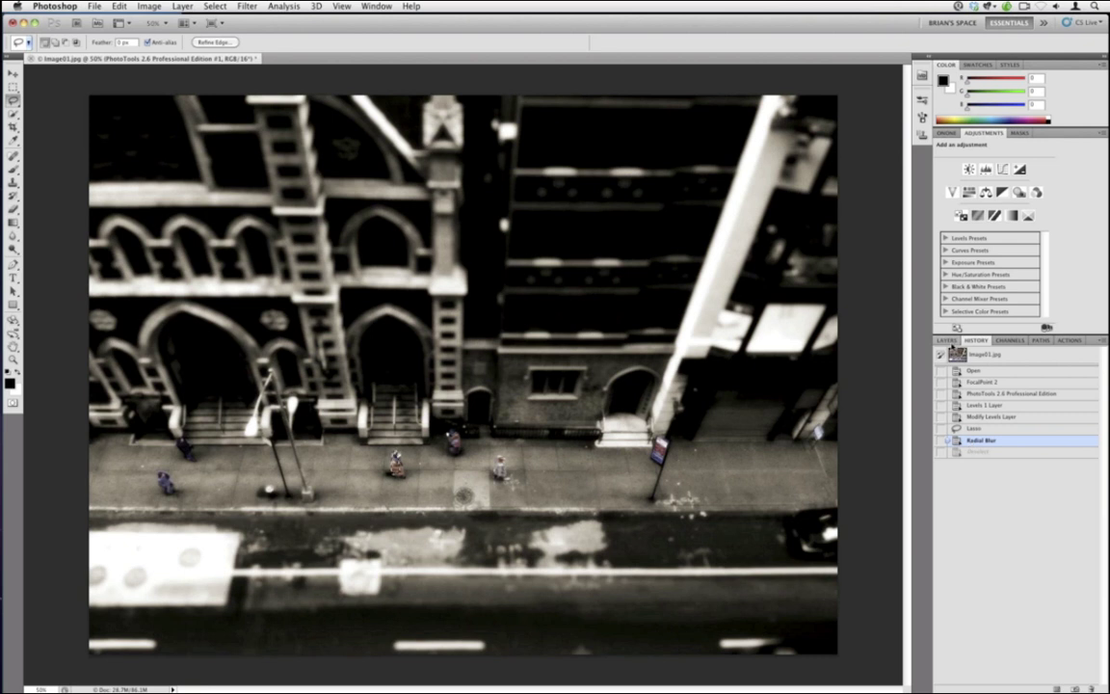
# Step: Select Levels 1 and stamp all visible layers into a new Layer 1 with Cmd+Opt+Shift+E
pyautogui.click(947, 340)
pyautogui.click(986, 390)
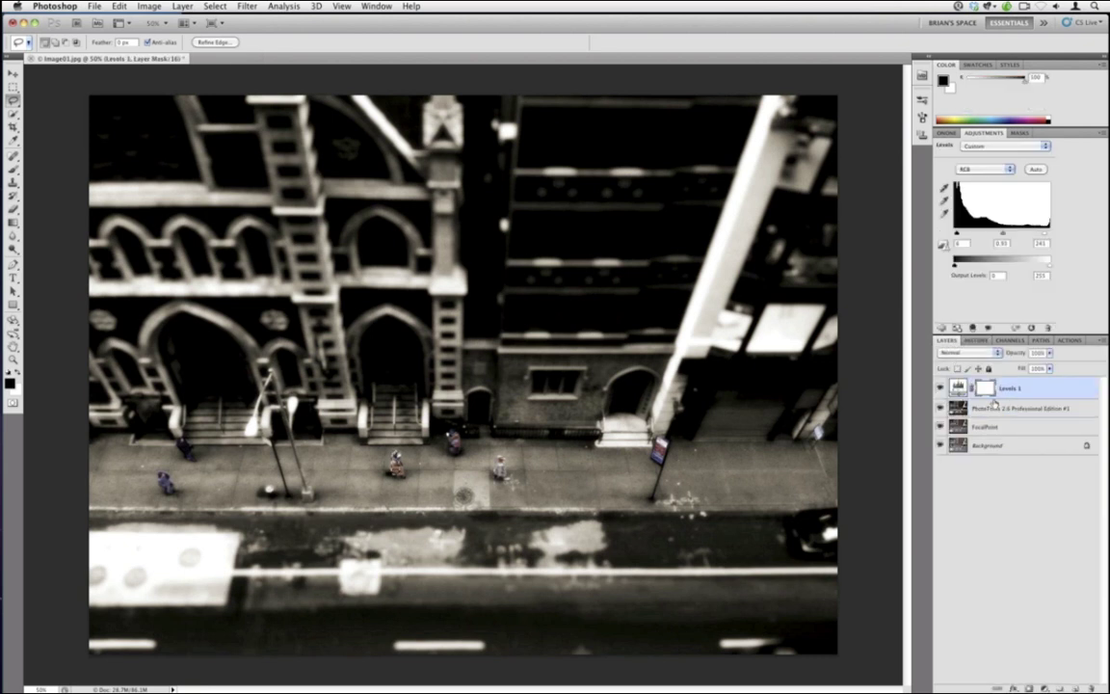
pyautogui.press('super+alt+shift+e')
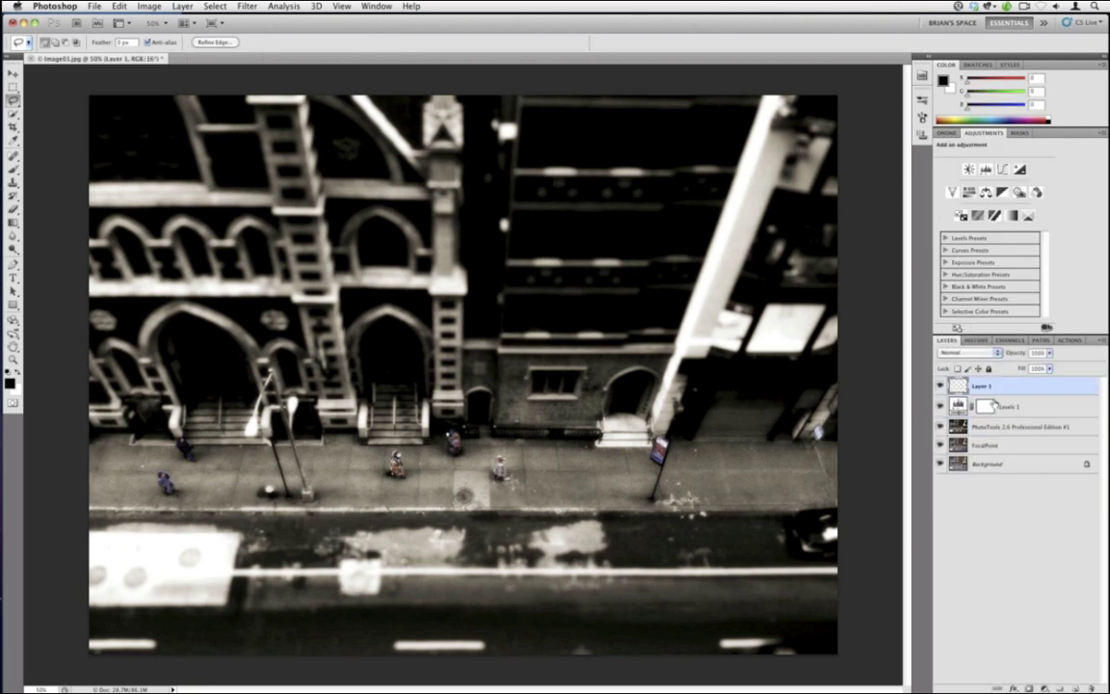
# Step: Navigate the Filter menu to its Blur submenu
pyautogui.click(234, 5)
pyautogui.press('Escape')
pyautogui.click(221, 6)
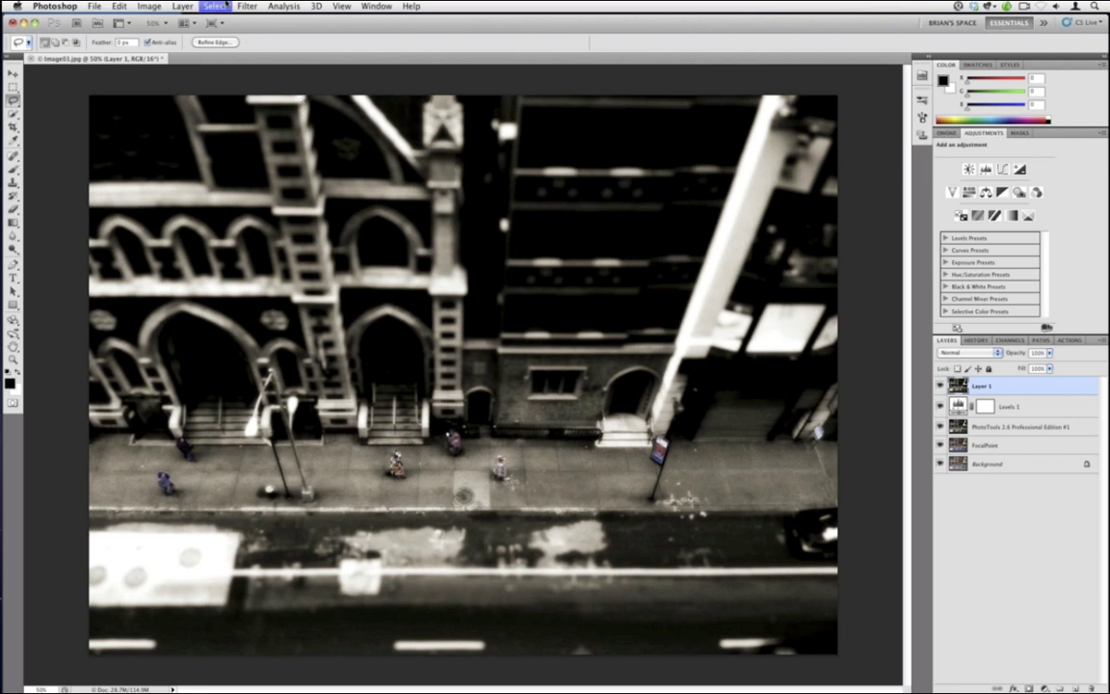
pyautogui.moveTo(247, 6)
pyautogui.moveTo(318, 129)
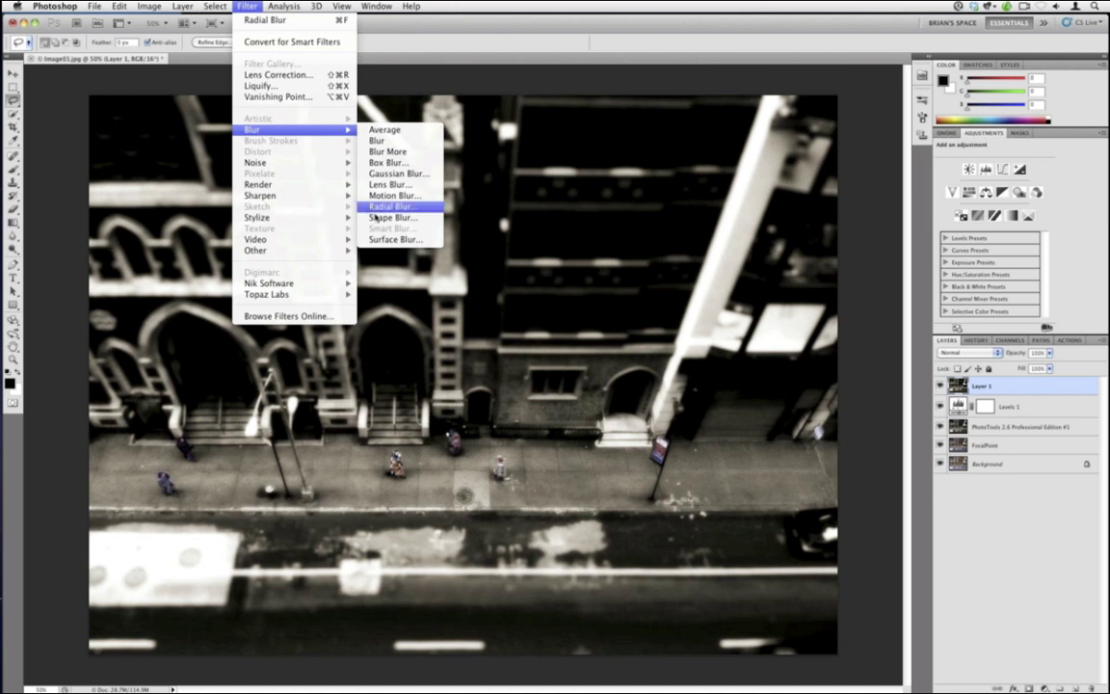
# Step: Apply a Zoom Radial Blur of amount 22 to Layer 1's selection and deselect
pyautogui.click(374, 208)
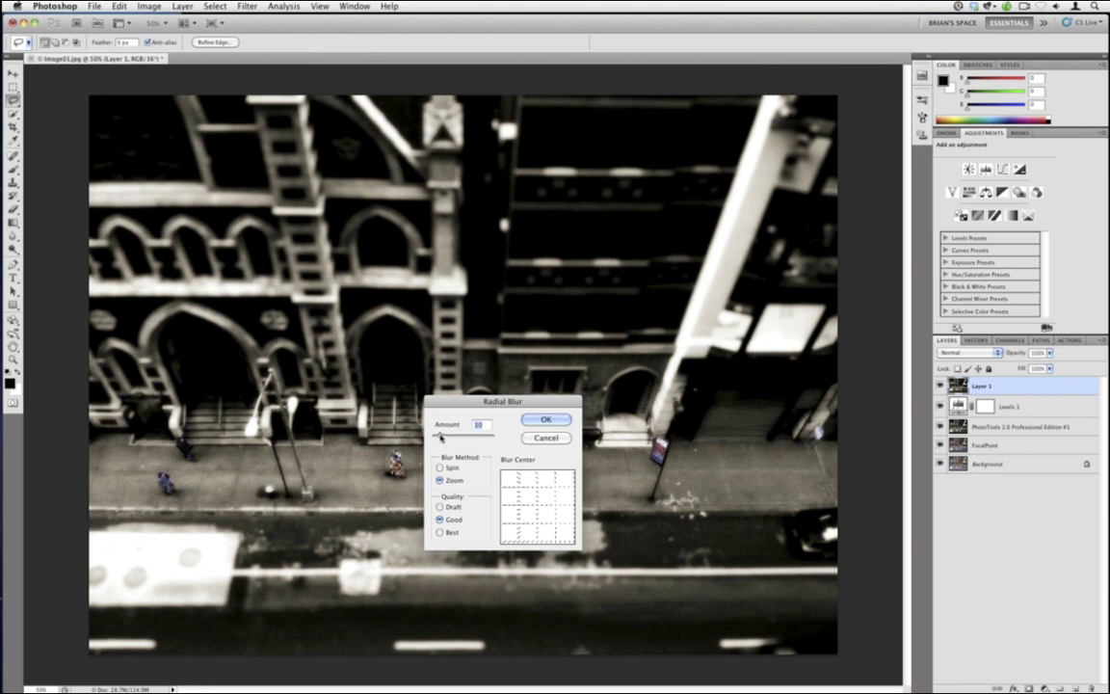
pyautogui.click(535, 419)
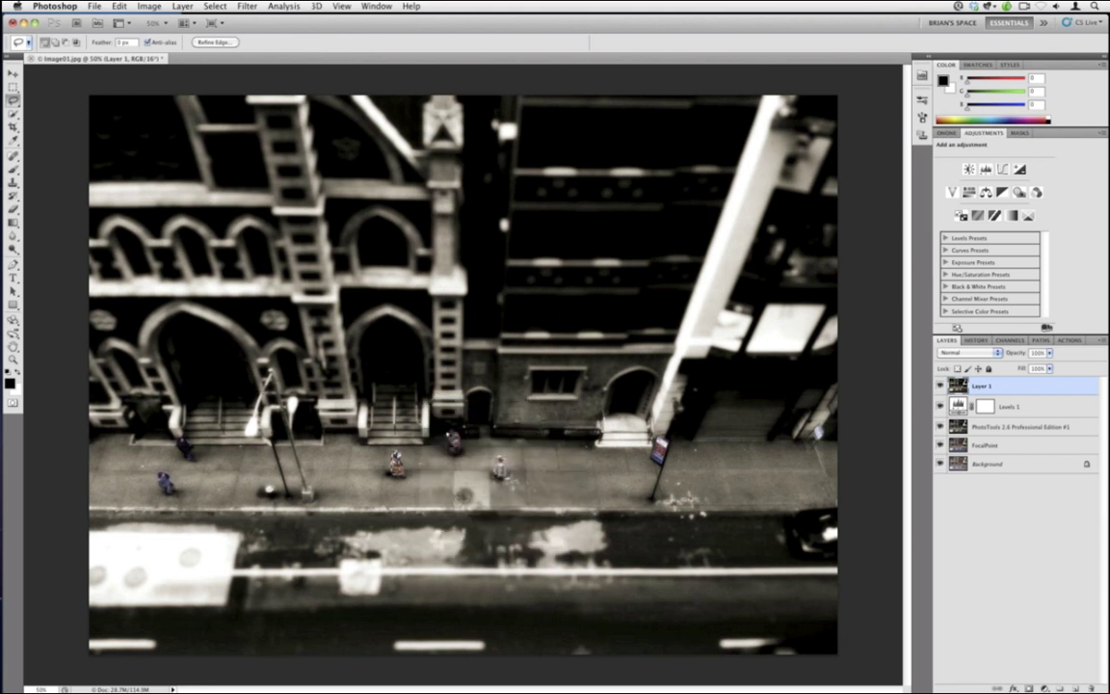
pyautogui.click(534, 451)
# Step: Review the History panel, then return to the Layers panel with F7
pyautogui.click(970, 352)
pyautogui.click(995, 407)
pyautogui.click(976, 340)
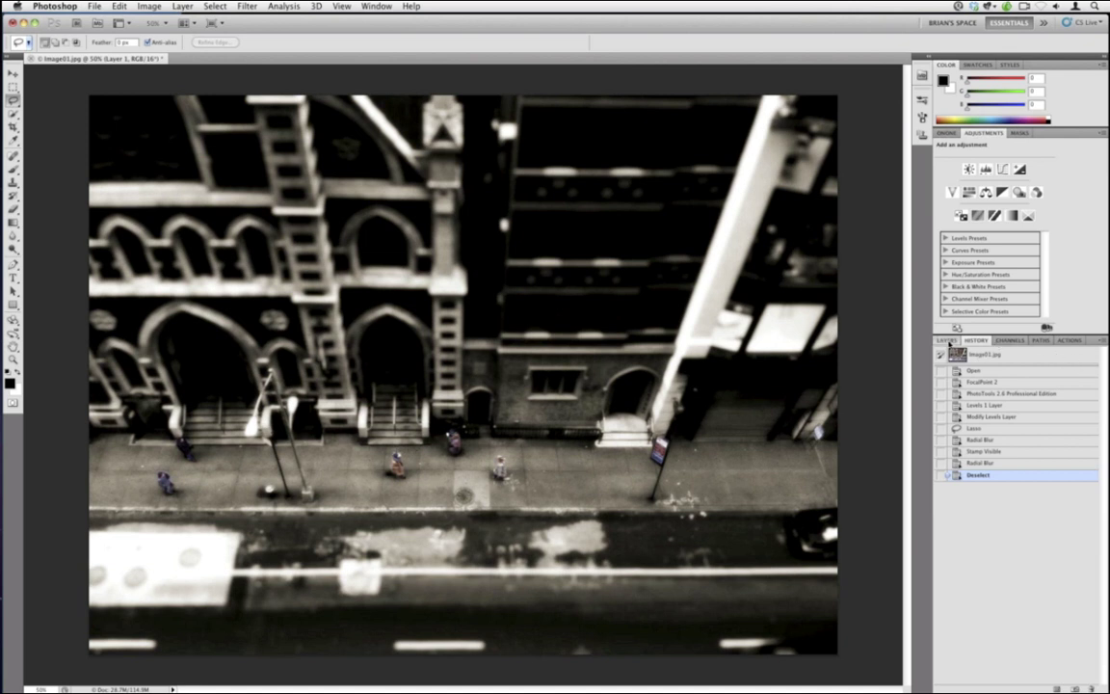
pyautogui.press('F7')
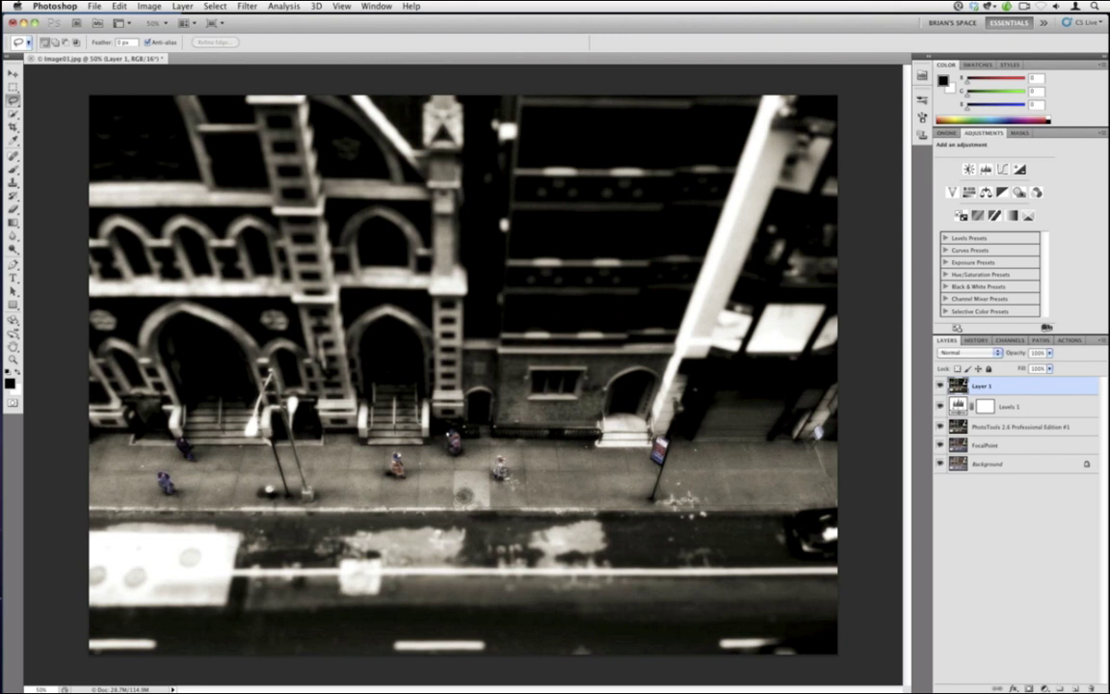
# Step: Make a first lasso attempt around the sidewalk walker and clear the small selection
pyautogui.moveTo(453, 413); pyautogui.dragTo(449, 424)
pyautogui.click(246, 6)
pyautogui.click(260, 57)
pyautogui.click(247, 5)
pyautogui.click(255, 21)
pyautogui.click(285, 97)
# Step: At 200% zoom, lasso the walking pedestrian, fit the view, deselect, and open Filters
pyautogui.press('super+equal')
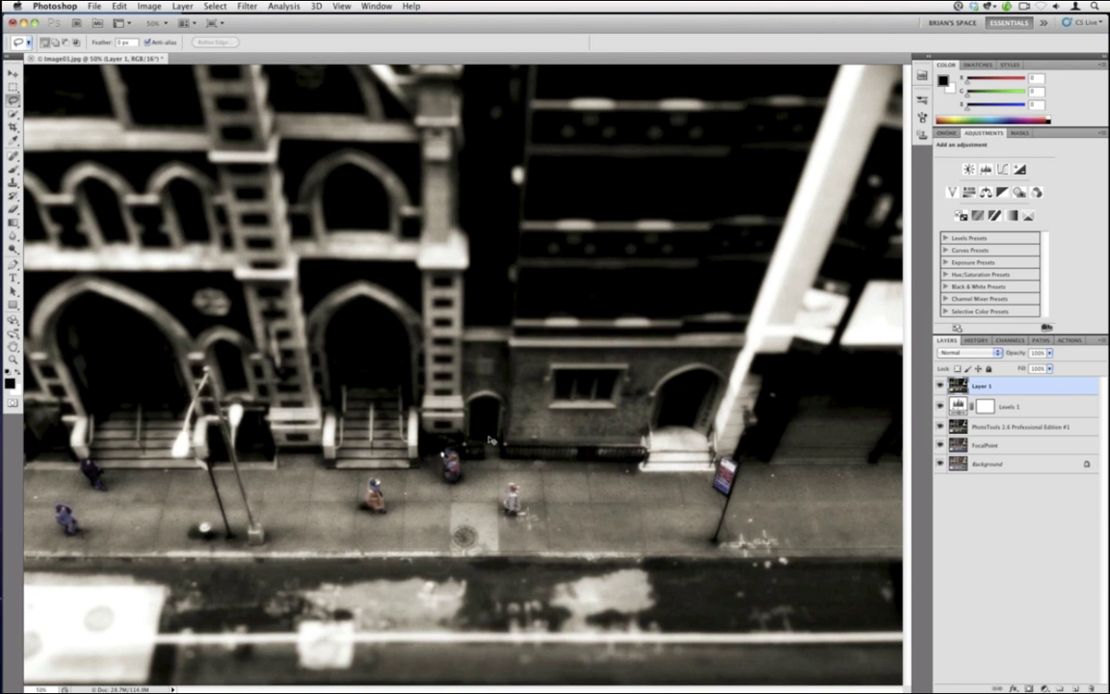
pyautogui.press('super+equal')
pyautogui.press('super+equal')
pyautogui.press('super+equal')
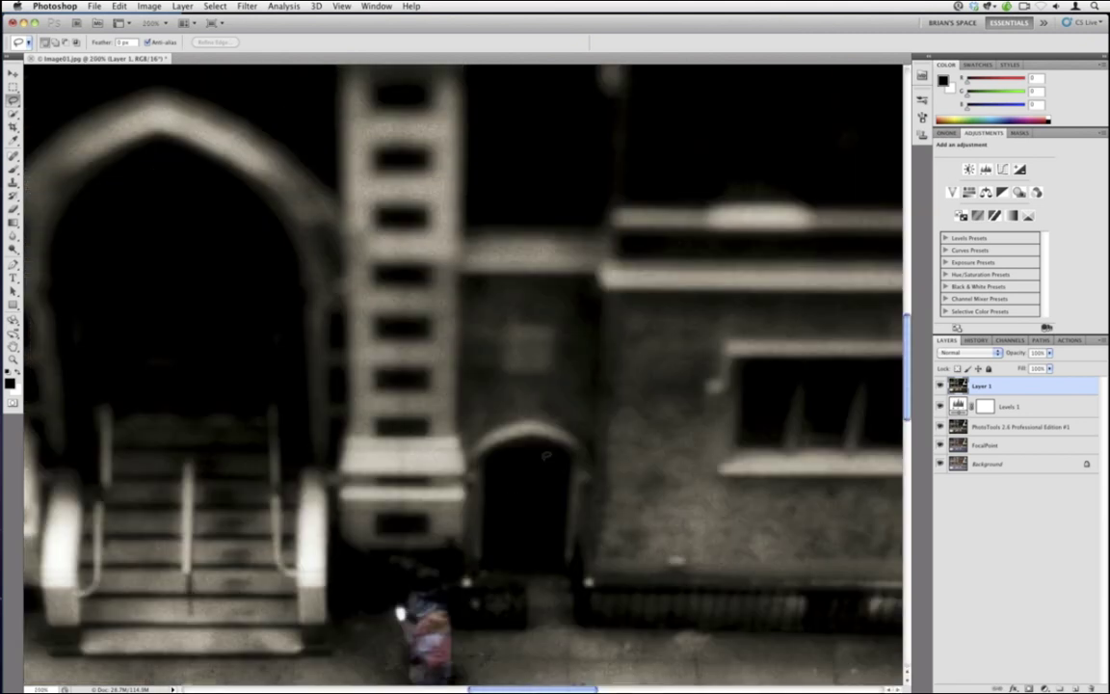
pyautogui.scroll(-10, 510, 497)
pyautogui.moveTo(511, 172)
pyautogui.mouseDown()
pyautogui.moveTo(448, 207)
pyautogui.moveTo(501, 171)
pyautogui.mouseUp()
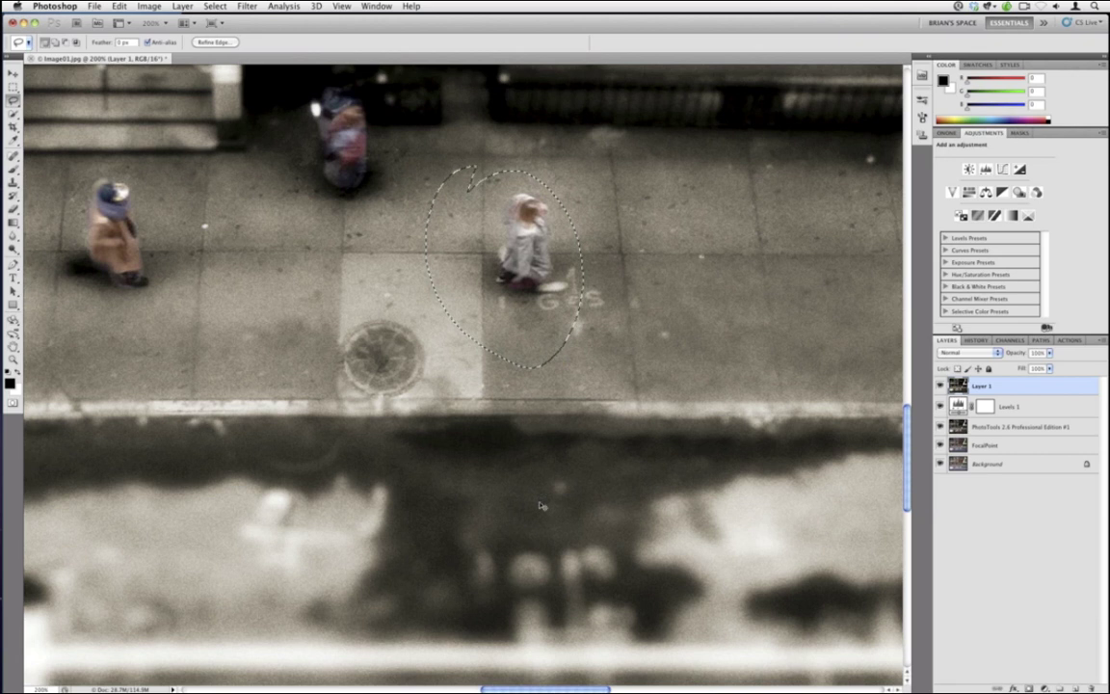
pyautogui.press('super+0')
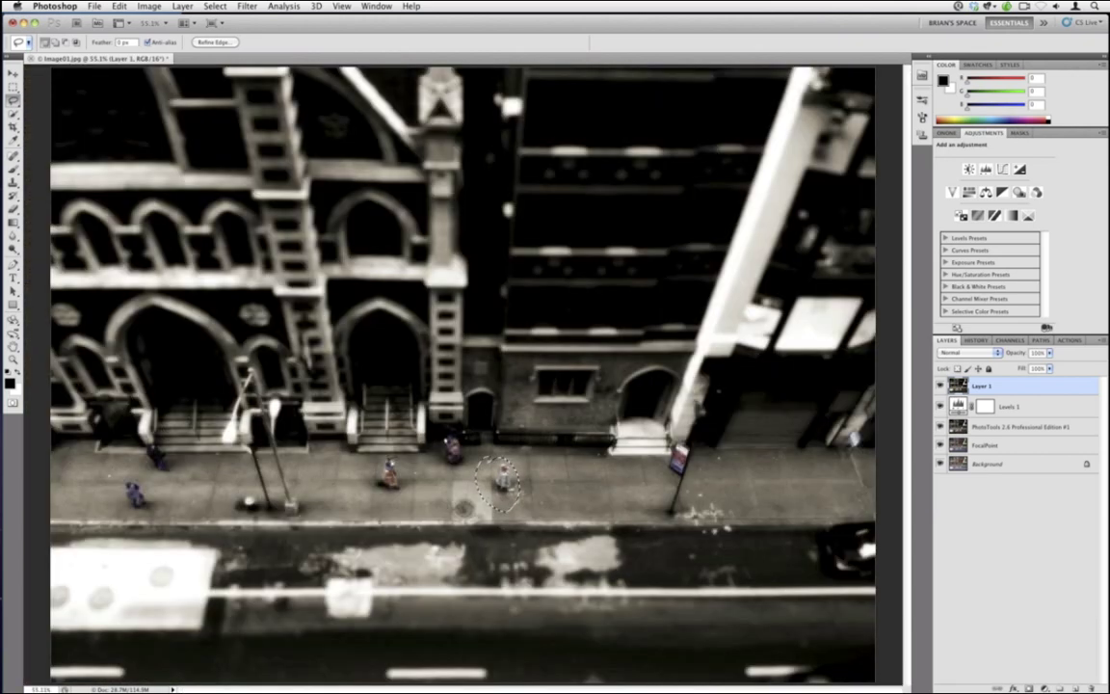
pyautogui.press('super+d')
pyautogui.click(247, 6)
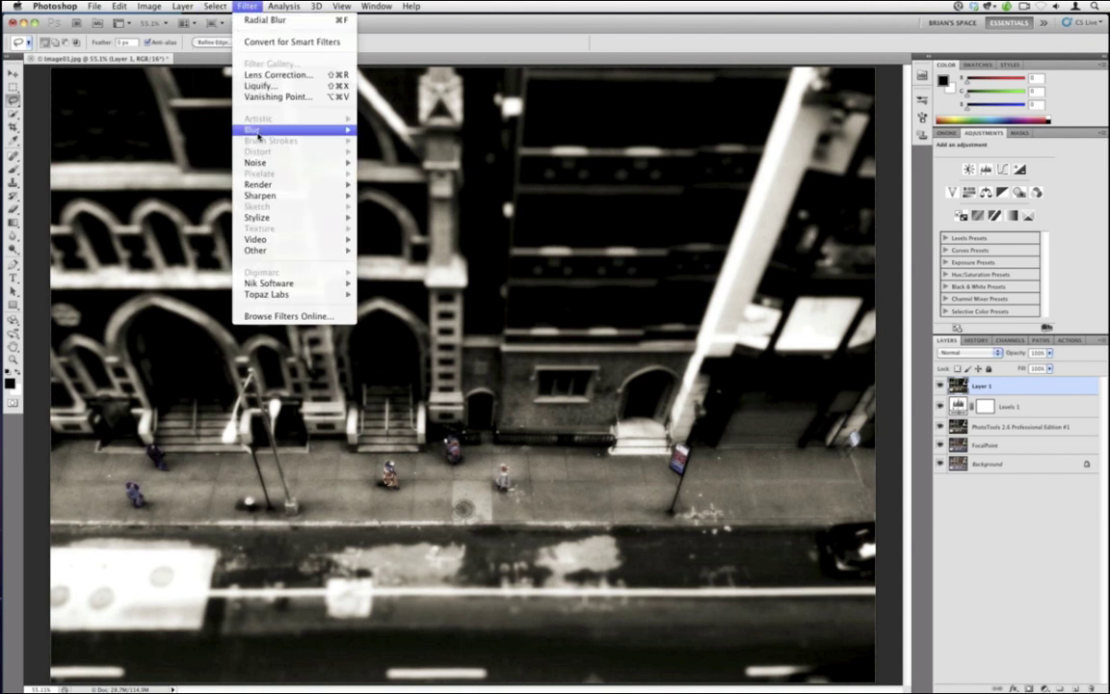
# Step: Zoom-blur Layer 1 with Radial Blur at amount 57, leaving the walker crisp
pyautogui.moveTo(257, 135)
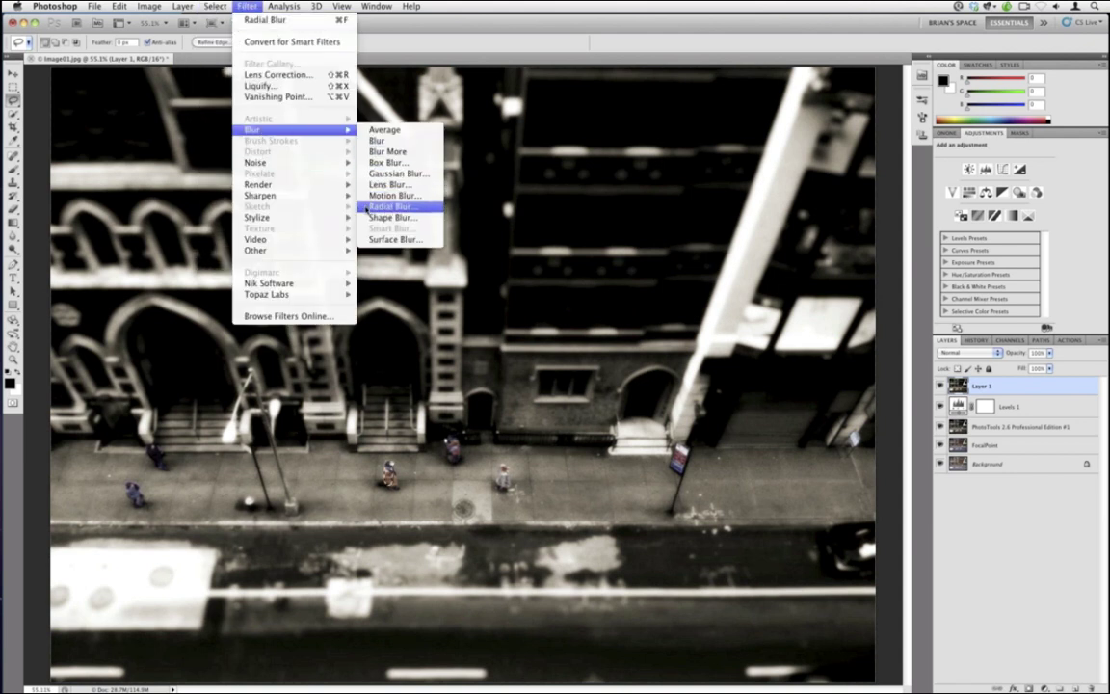
pyautogui.click(367, 208)
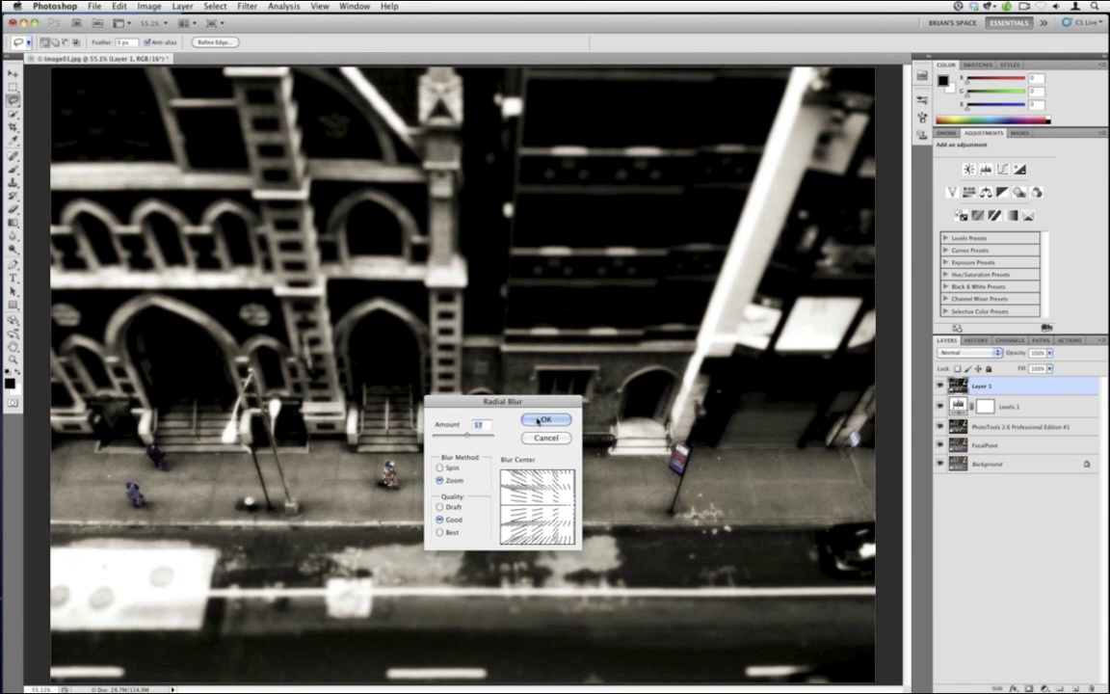
pyautogui.click(540, 421)
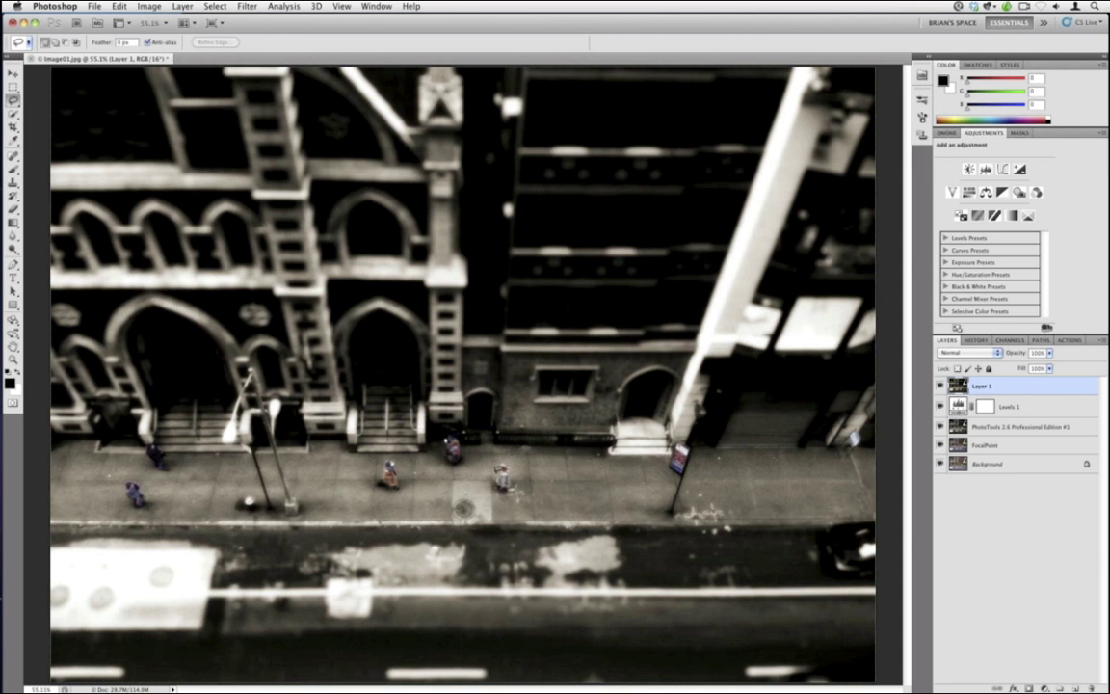
# Step: Look through the Layer and Filter menus, then display the History panel's recorded steps
pyautogui.click(177, 7)
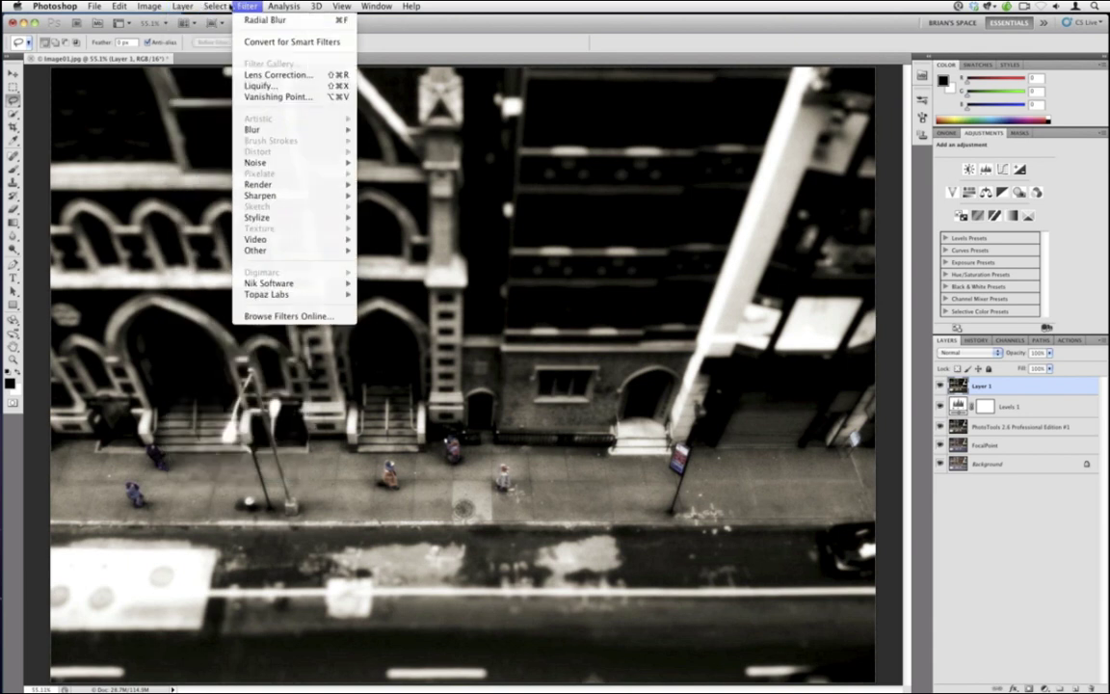
pyautogui.moveTo(246, 7)
pyautogui.click(878, 307)
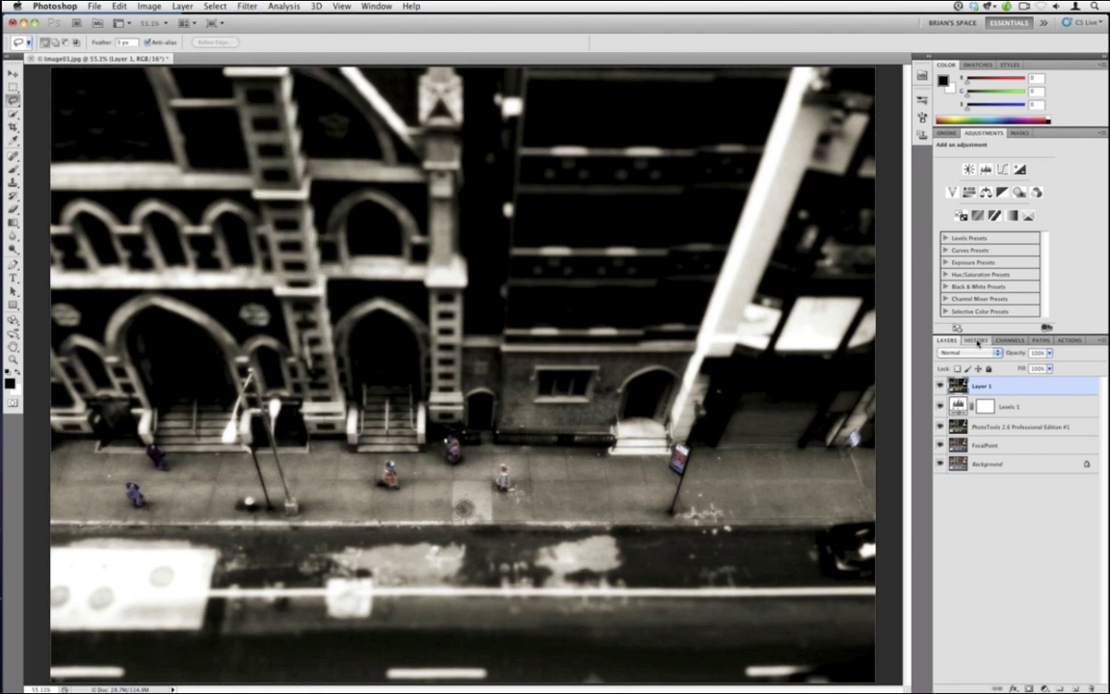
pyautogui.click(975, 340)
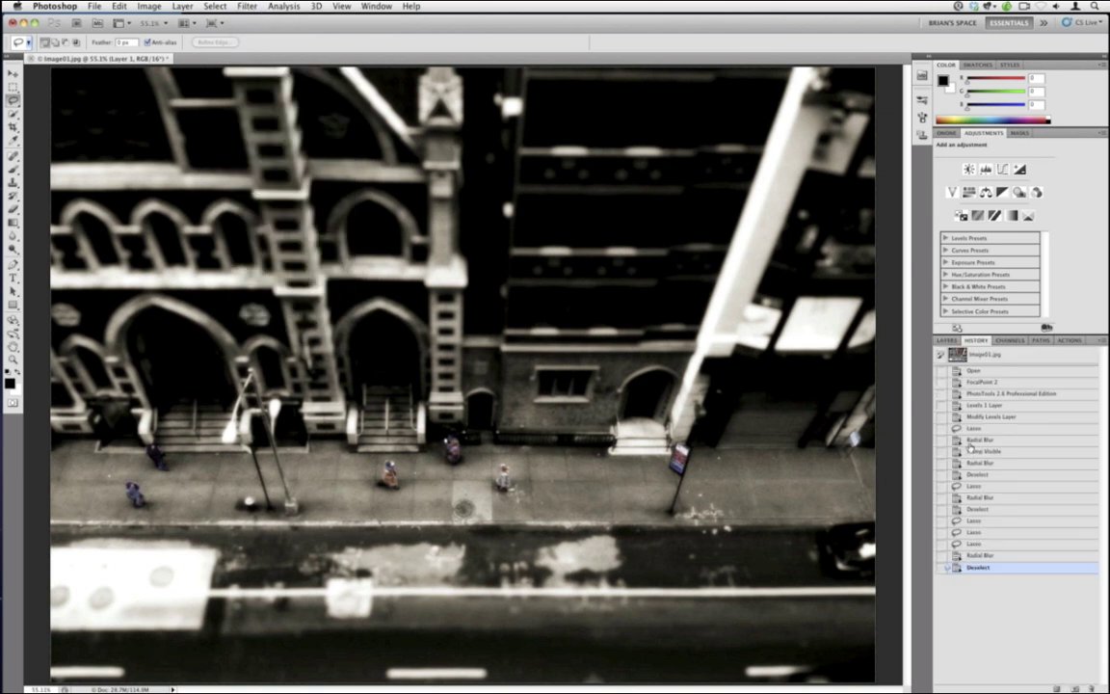
pyautogui.click(947, 340)
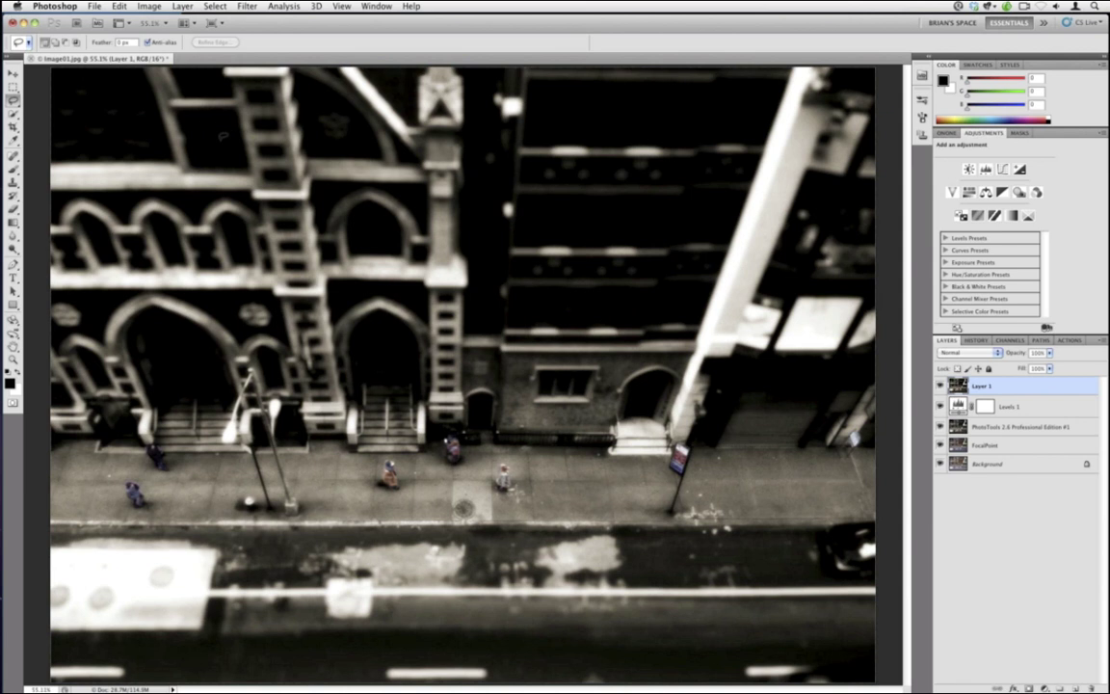
pyautogui.click(975, 340)
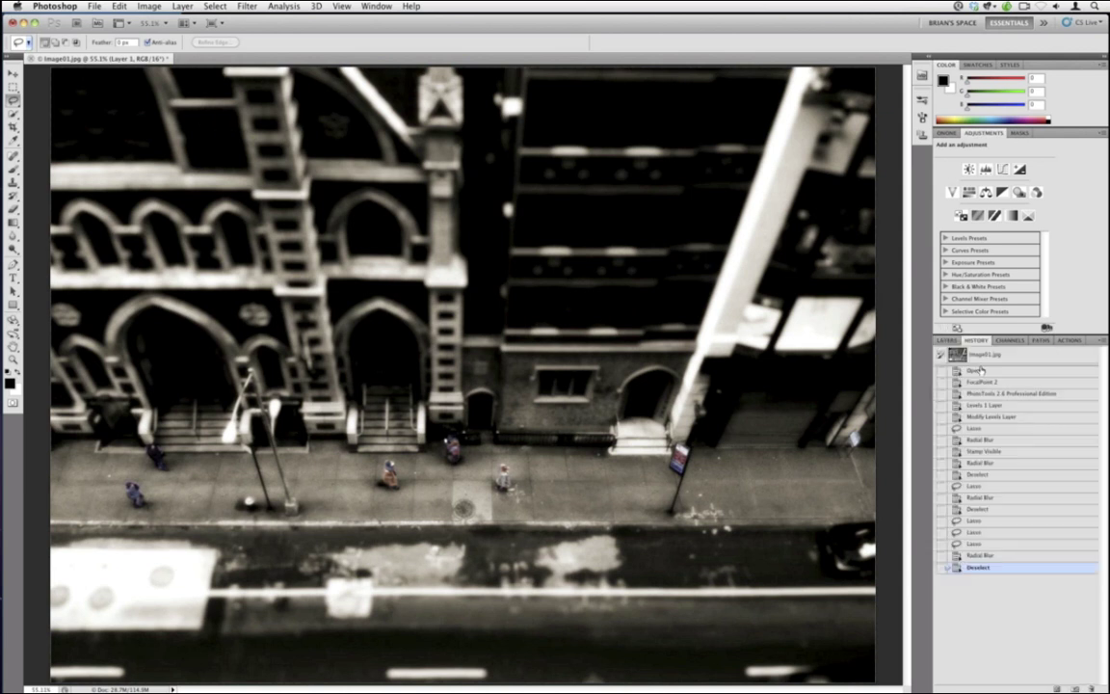
# Step: Revert to the first Radial Blur history state, deselect, and target the Levels 1 adjustment layer
pyautogui.click(980, 441)
pyautogui.hotkey('ctrl', 'd')
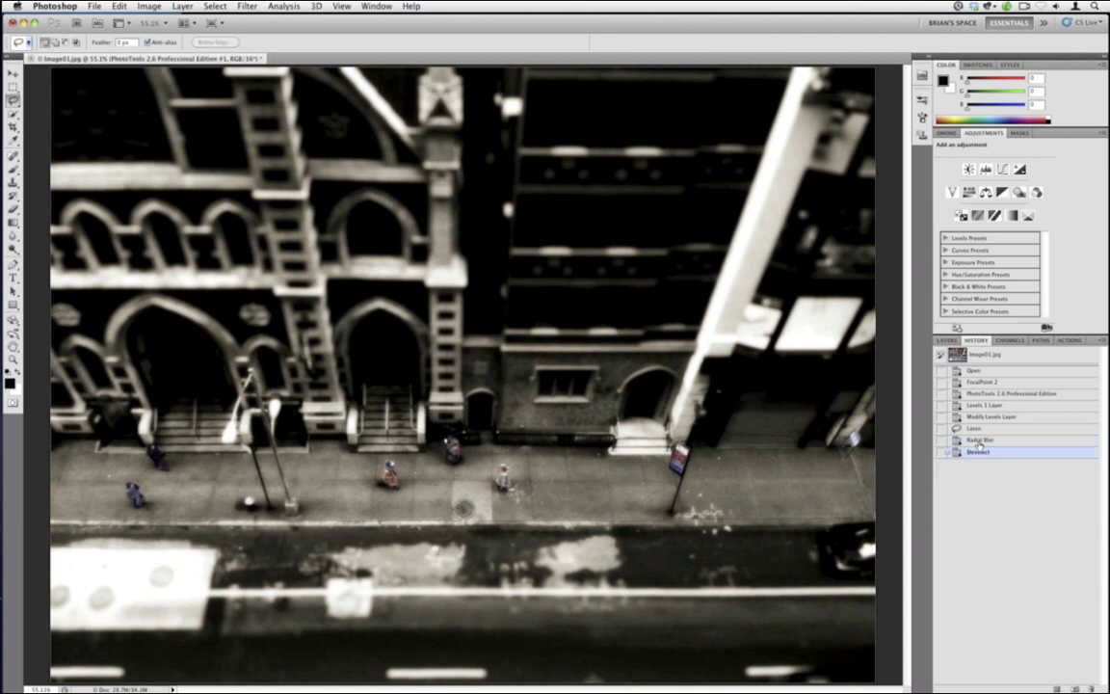
pyautogui.click(947, 340)
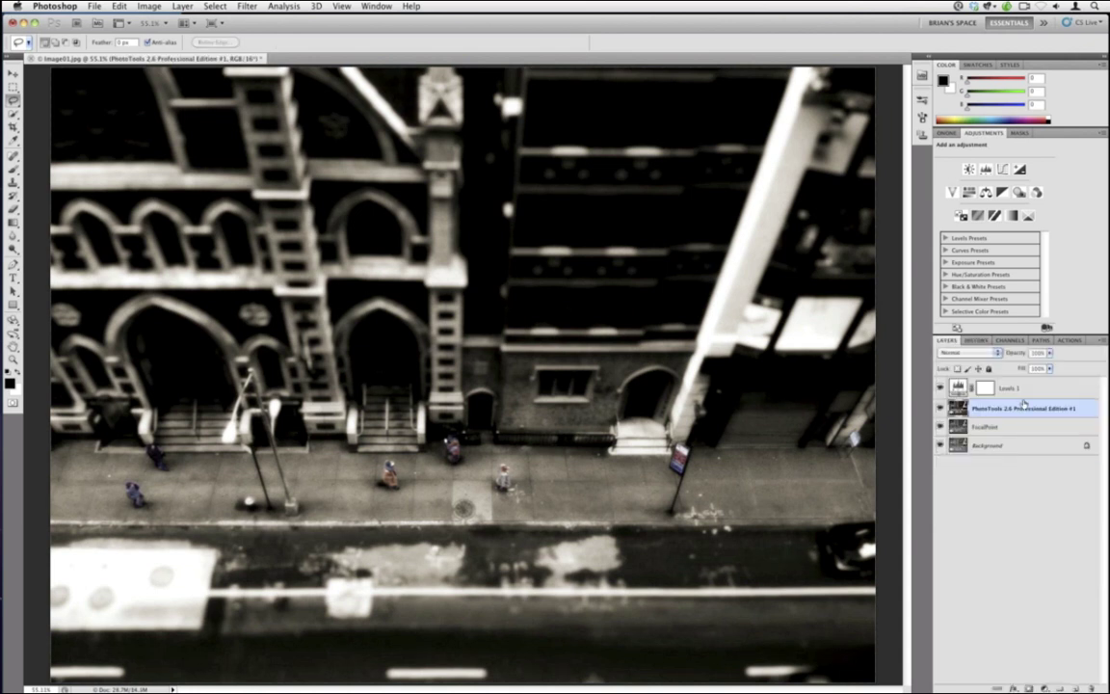
pyautogui.click(1025, 389)
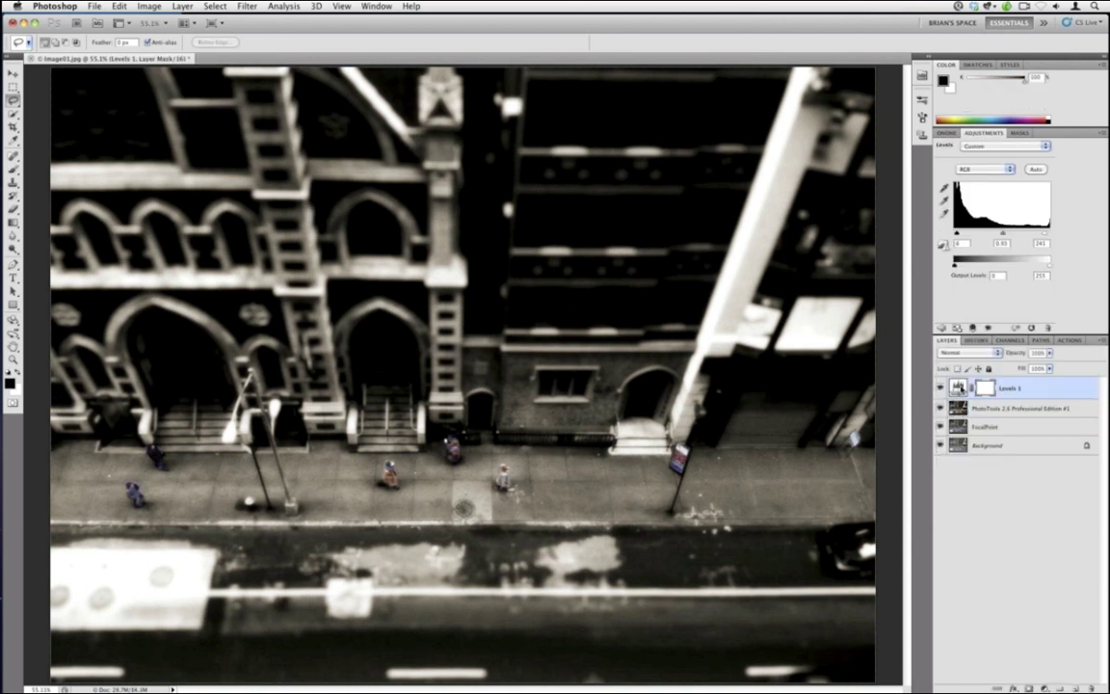
pyautogui.click(1019, 390)
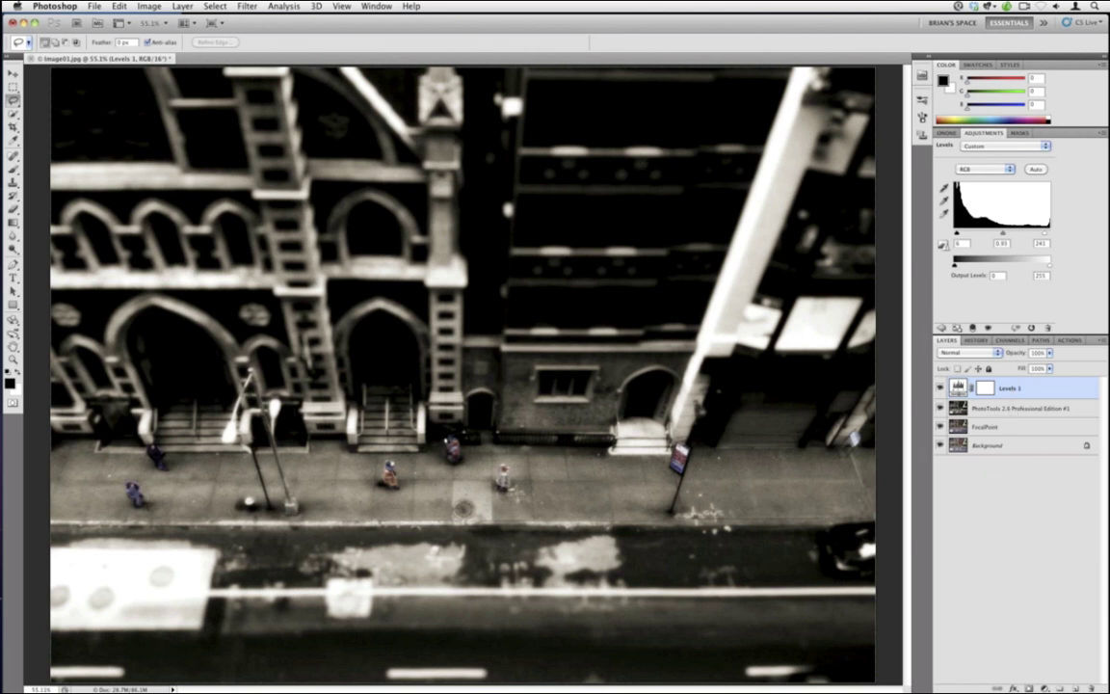
# Step: Stamp all visible layers into a new Layer 1 via Merge Visible and confirm it in History
pyautogui.click(193, 6)
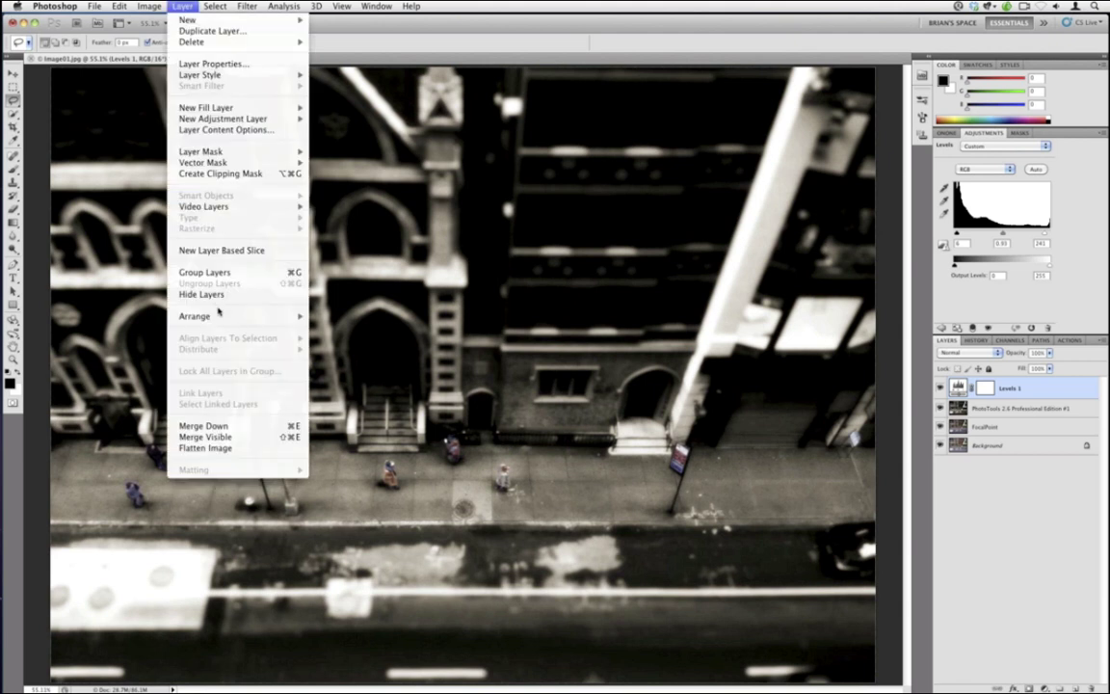
pyautogui.keyDown('alt'); pyautogui.click(253, 437); pyautogui.keyUp('alt')
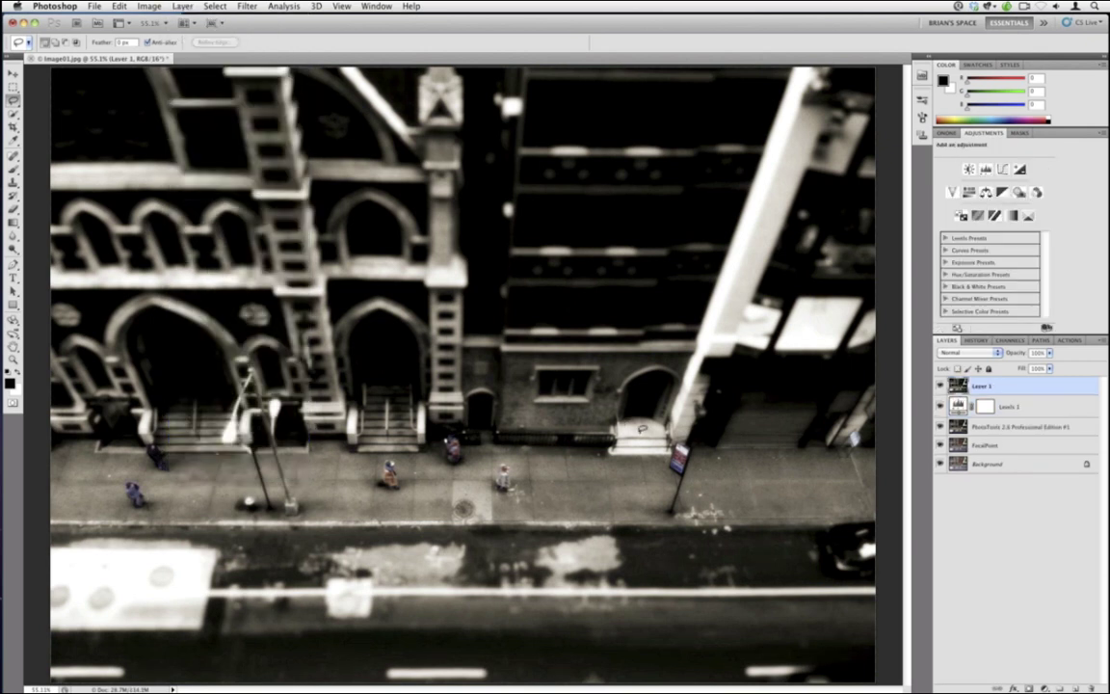
pyautogui.click(975, 340)
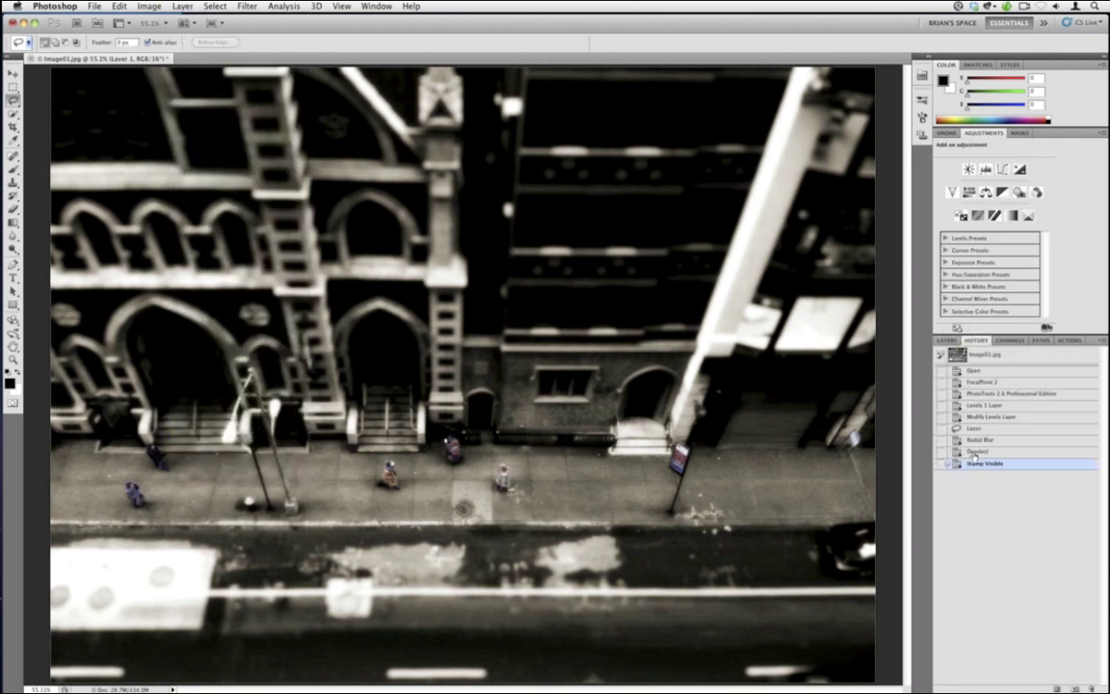
pyautogui.click(174, 5)
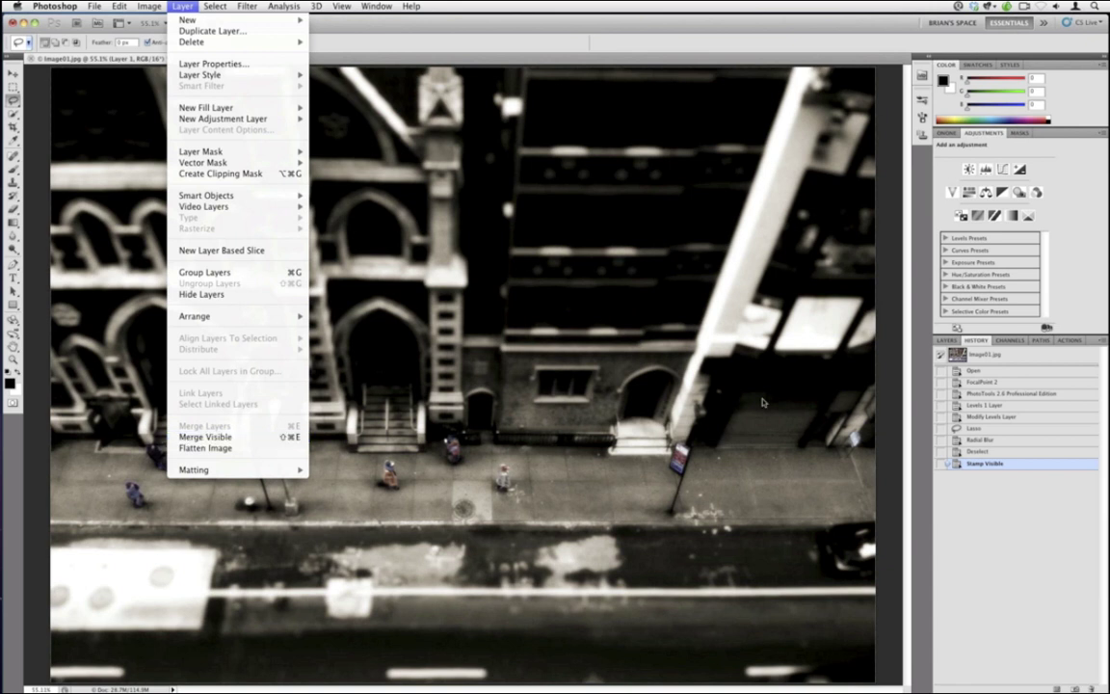
pyautogui.press('Escape')
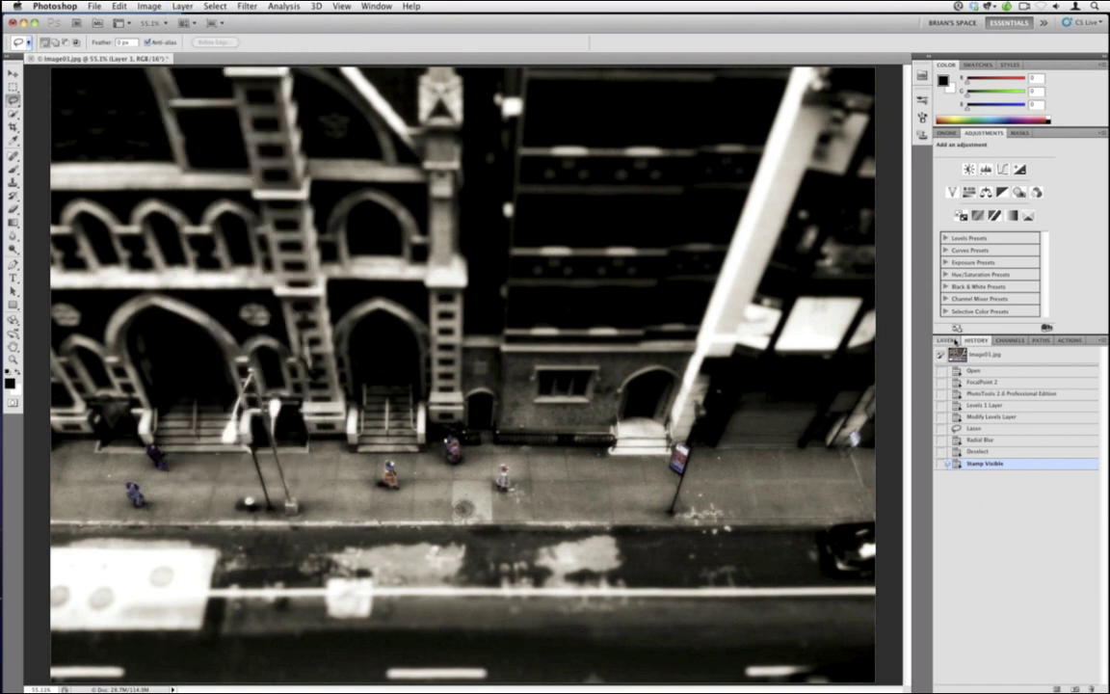
# Step: Toggle the PhotoTools 2.6 Professional Edition #1 layer's visibility off and on, then bring up the launcher search
pyautogui.press('F7')
pyautogui.click(940, 427)
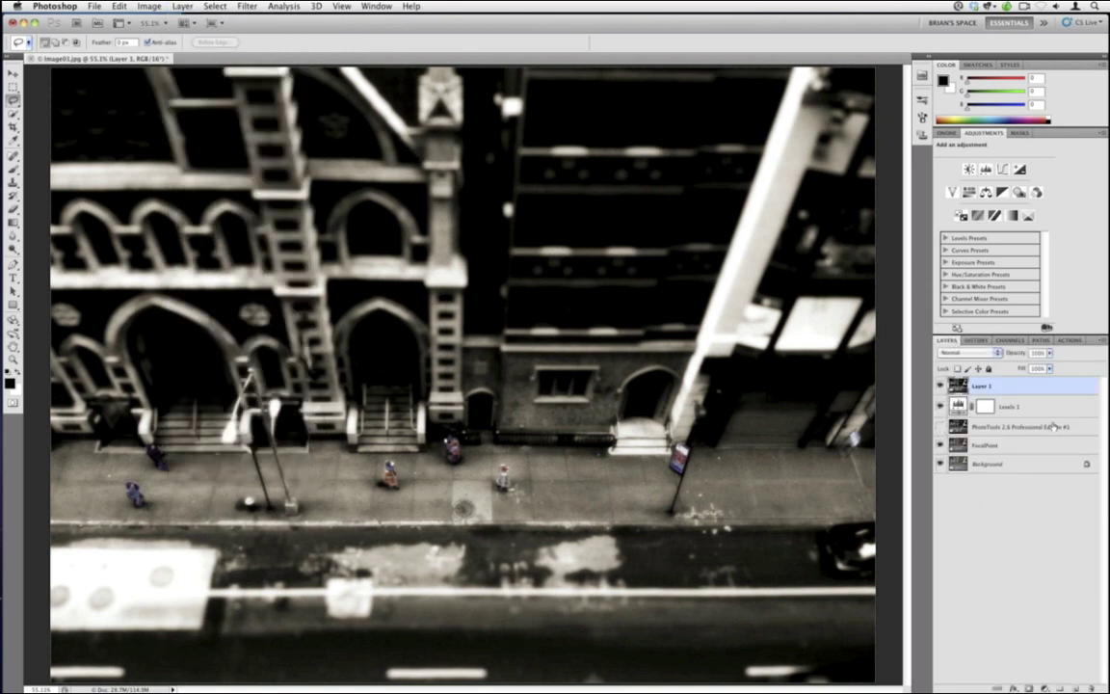
pyautogui.click(940, 426)
pyautogui.hotkey('ctrl', 'space')
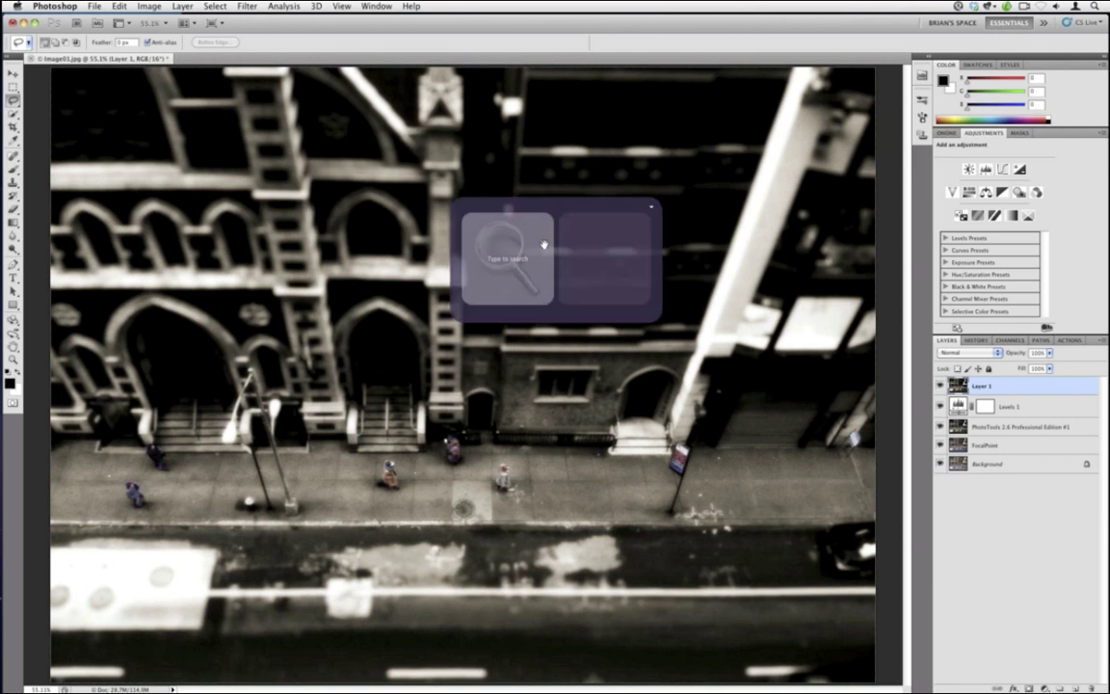
# Step: Launch TextEdit and type 'Mac', 'Control + Option + Shift + E' and 'PC' on separate lines
pyautogui.write('textedit')
pyautogui.press('Return')
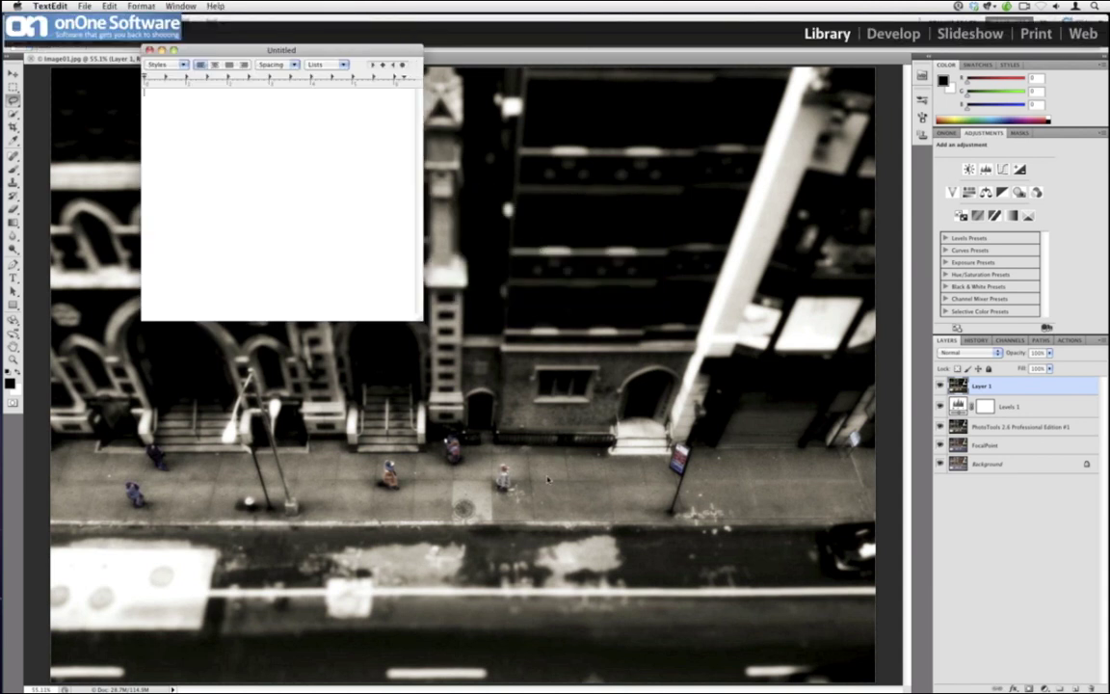
pyautogui.write('Mac')
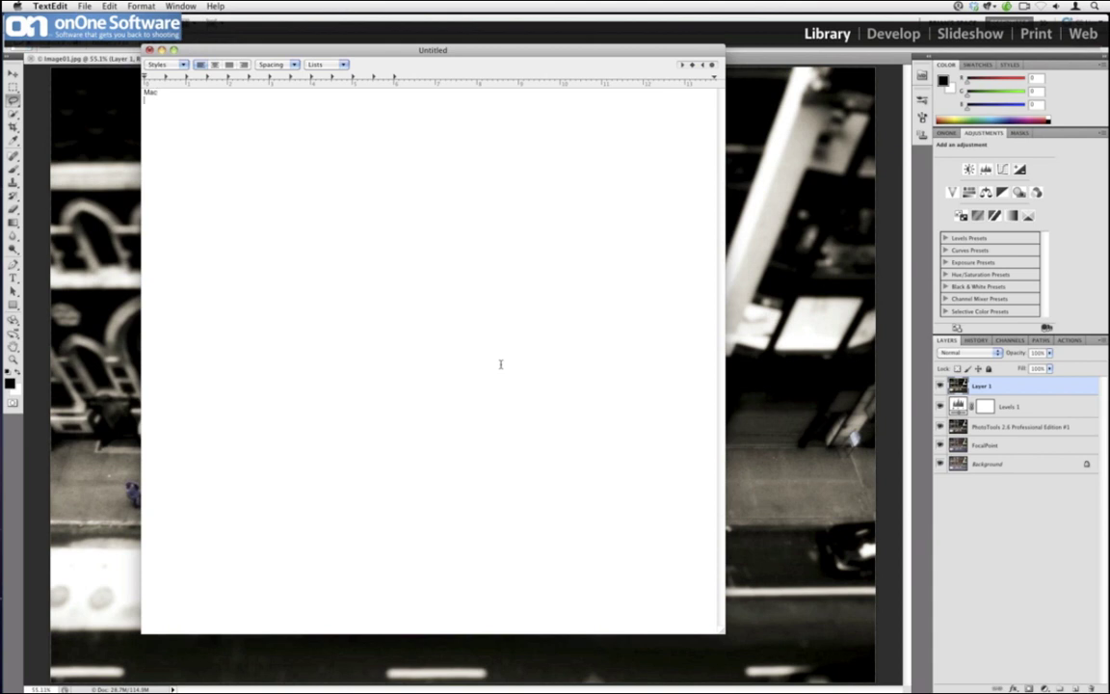
pyautogui.press('Return')
pyautogui.write('Control + Option + Shift + E')
pyautogui.press('Return')
pyautogui.press('Return')
pyautogui.write('PC')
pyautogui.press('Return')
pyautogui.press('Return')
# Step: Correct the Mac shortcut to Command and add 'Control + Alt + Shift + E' under PC
pyautogui.write('Com')
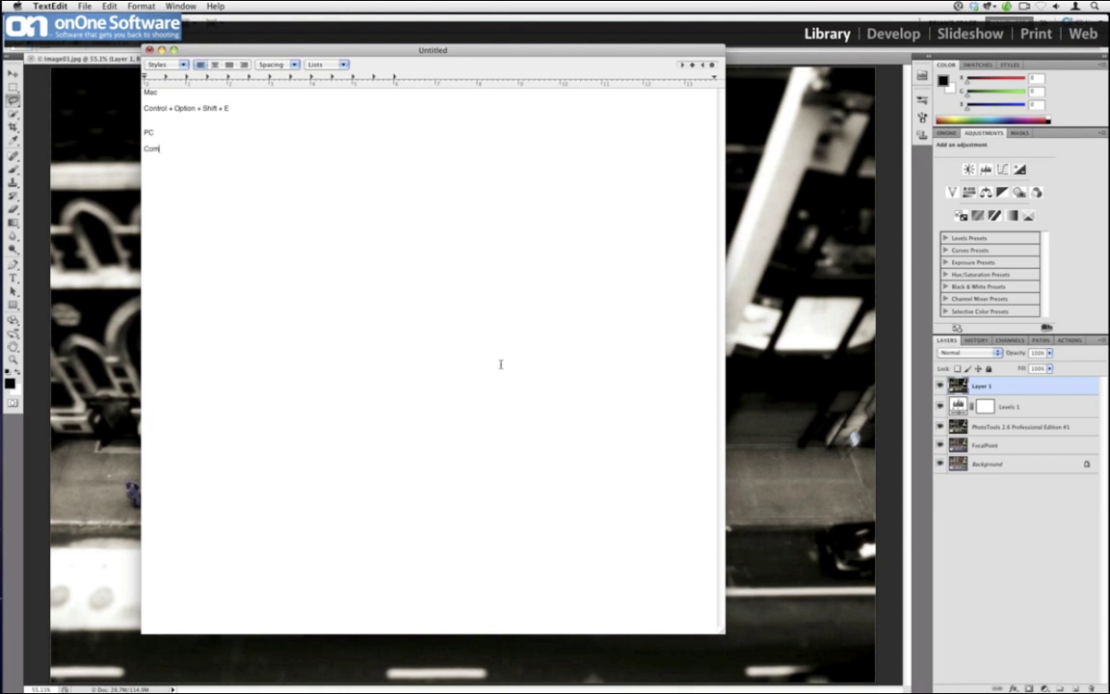
pyautogui.press('Up')
pyautogui.press('Up')
pyautogui.press('Up')
pyautogui.press('BackSpace')
pyautogui.press('BackSpace')
pyautogui.press('BackSpace')
pyautogui.press('BackSpace')
pyautogui.press('BackSpace')
pyautogui.press('BackSpace')
pyautogui.press('BackSpace')
pyautogui.write('Command')
pyautogui.press('Down')
pyautogui.write('trol + Alt + Shift + E')
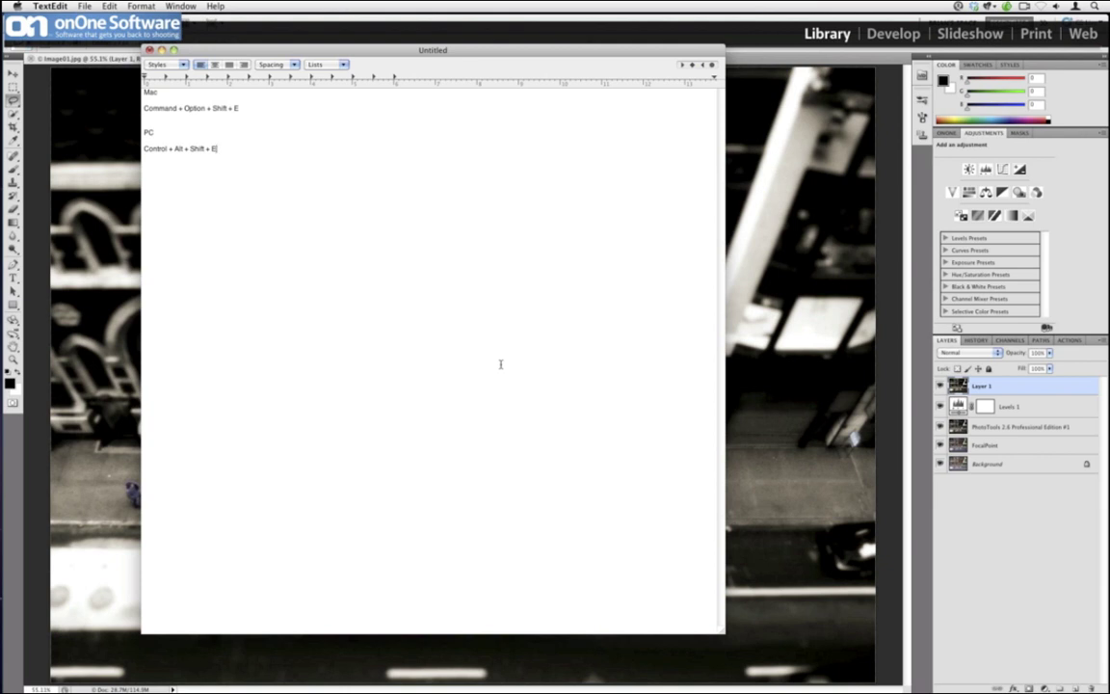
# Step: Make the shortcut notes bold and enlarge the text size twice
pyautogui.hotkey('shift', 'Up')
pyautogui.hotkey('shift', 'Up')
pyautogui.hotkey('shift', 'Up')
pyautogui.hotkey('shift', 'Up')
pyautogui.hotkey('shift', 'Up')
pyautogui.hotkey('shift', 'Up')
pyautogui.hotkey('shift', 'Up')
pyautogui.hotkey('shift', 'Up')
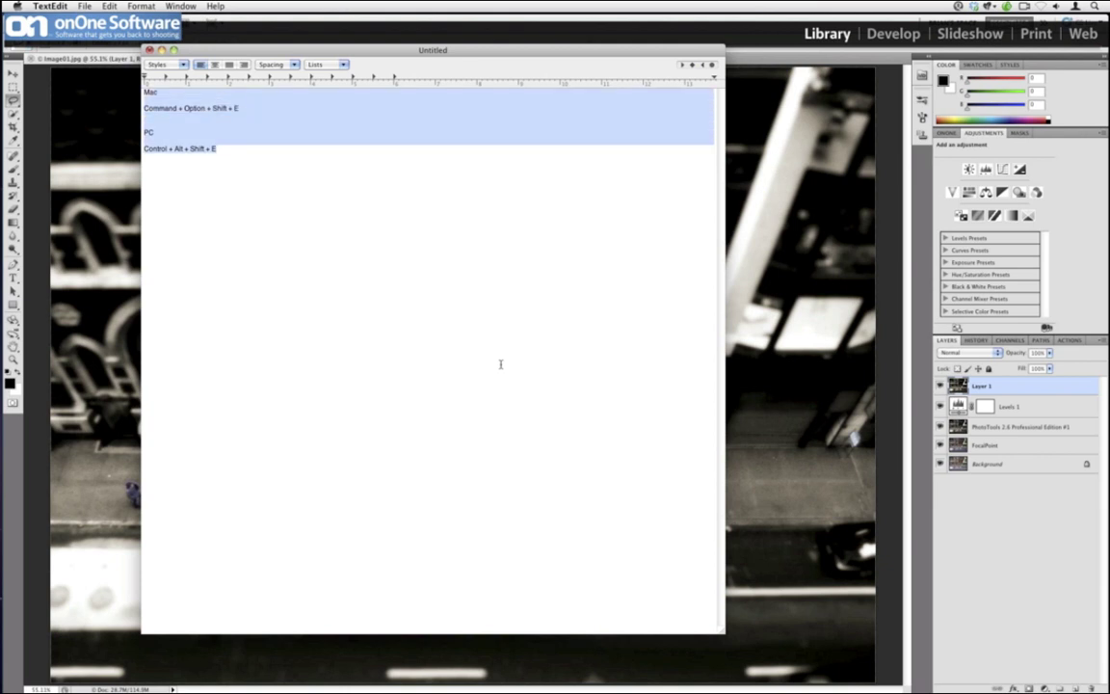
pyautogui.press('super+x')
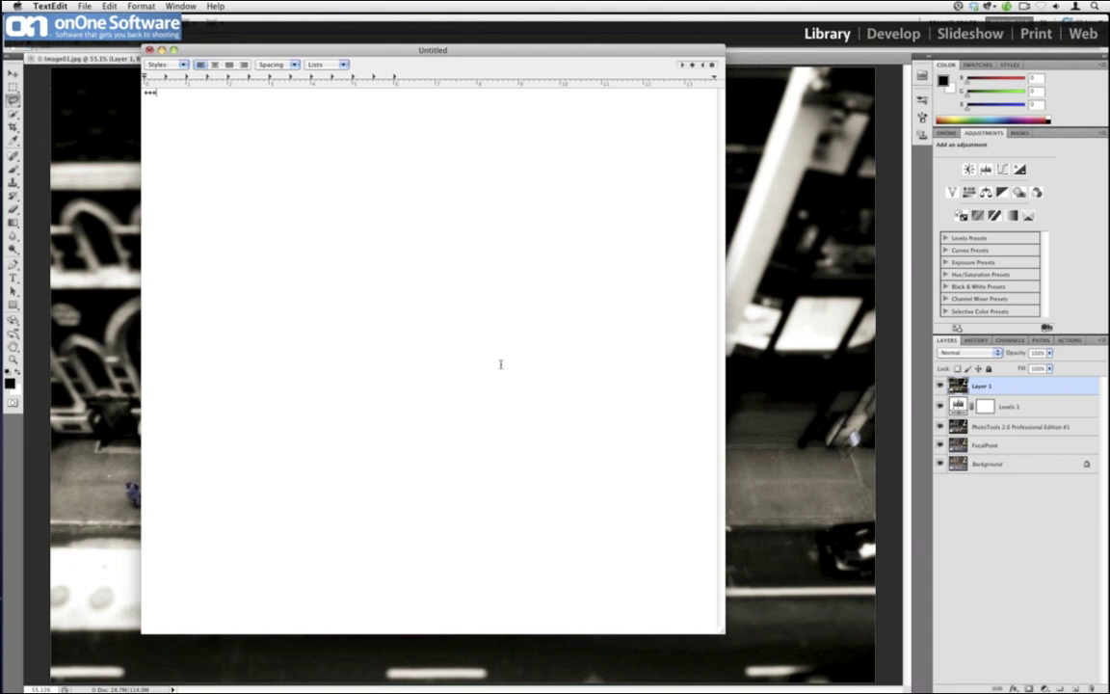
pyautogui.press('super+z')
pyautogui.press('super+b')
pyautogui.press('super+x')
pyautogui.press('super+z')
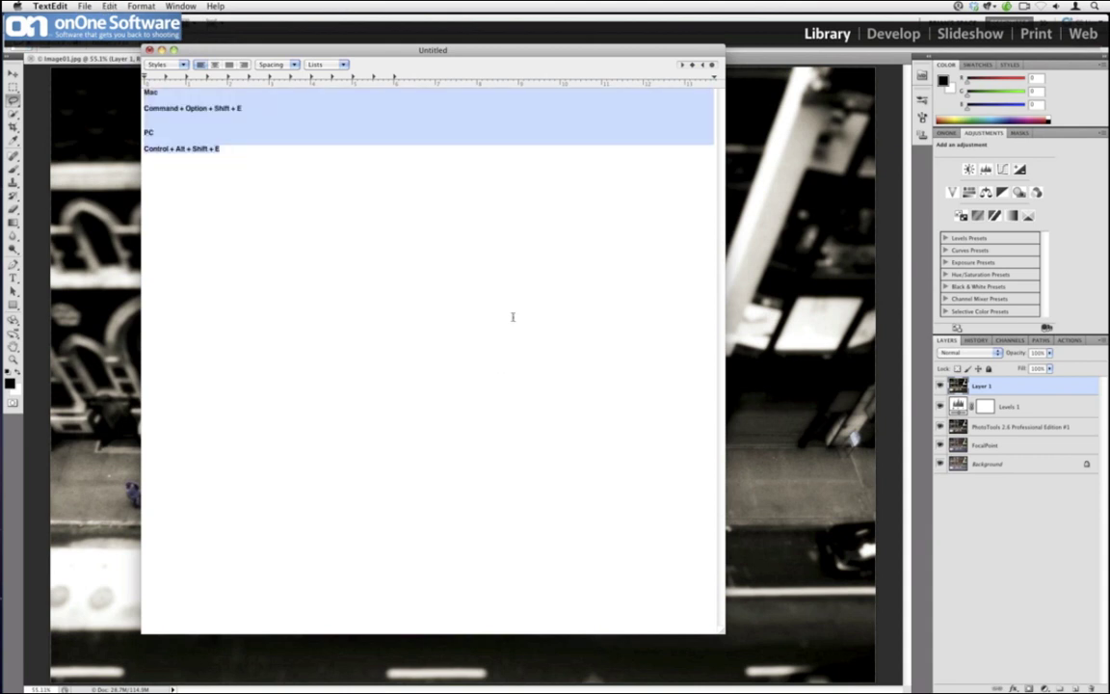
pyautogui.click(287, 162)
pyautogui.press('super+a')
pyautogui.press('super+plus')
pyautogui.press('super+plus')
pyautogui.press('super+plus')
pyautogui.press('super+plus')
pyautogui.press('super+plus')
pyautogui.press('super+plus')
pyautogui.press('super+plus')
pyautogui.press('super+plus')
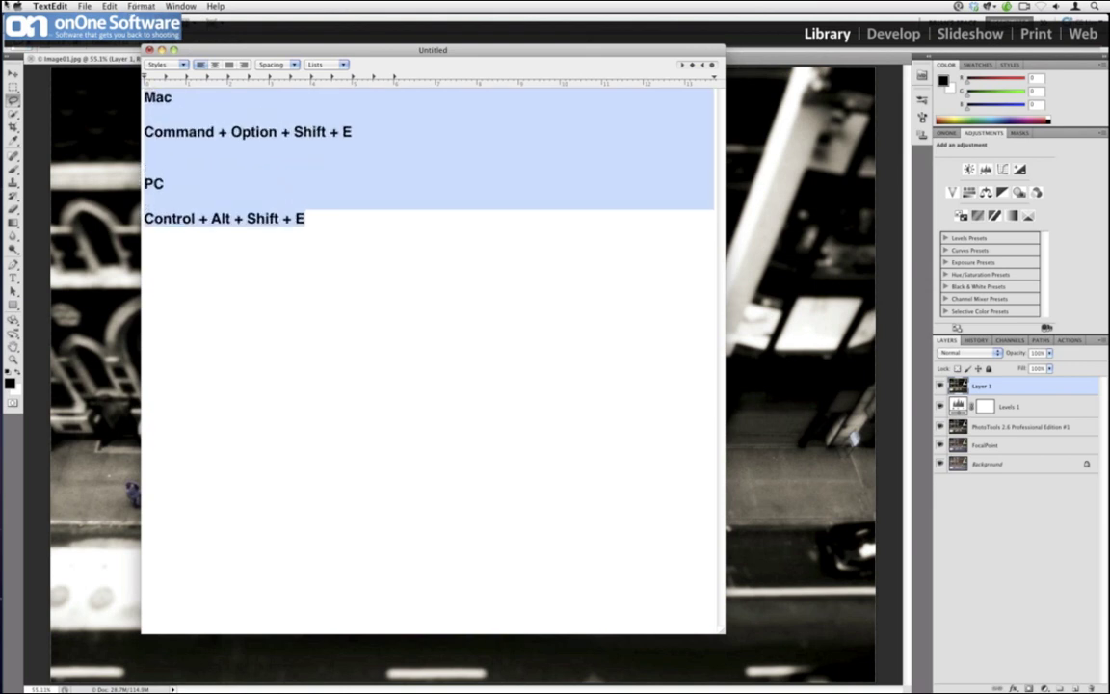
pyautogui.press('super+plus')
pyautogui.press('super+plus')
pyautogui.press('super+plus')
pyautogui.press('super+plus')
pyautogui.press('super+plus')
pyautogui.press('super+plus')
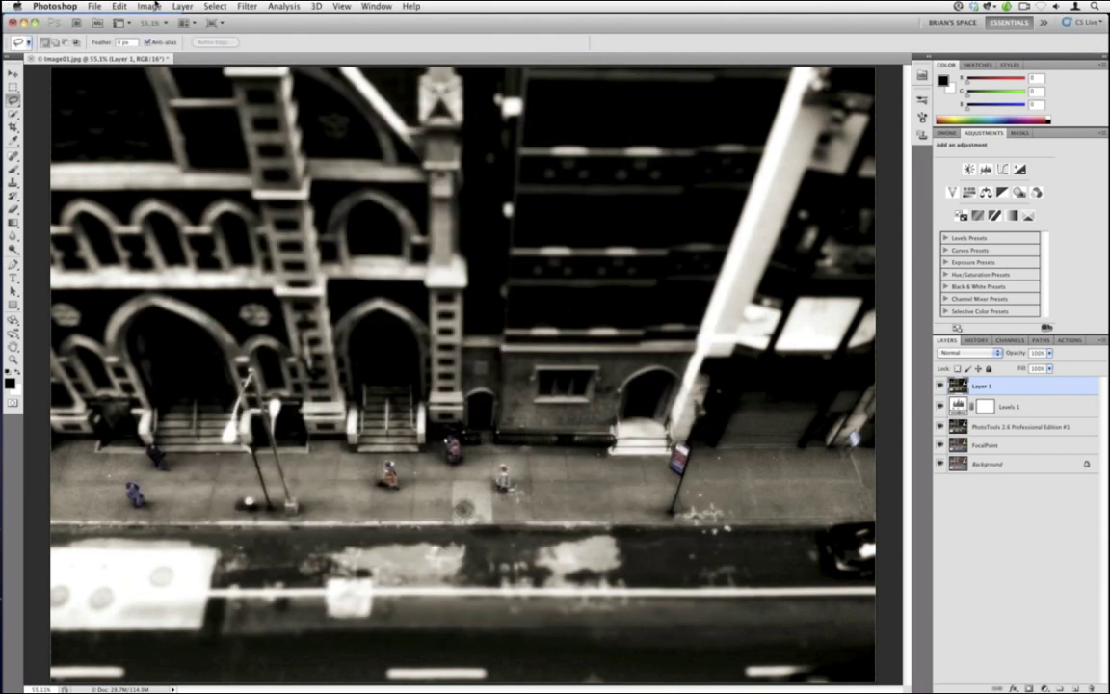
pyautogui.click(151, 5)
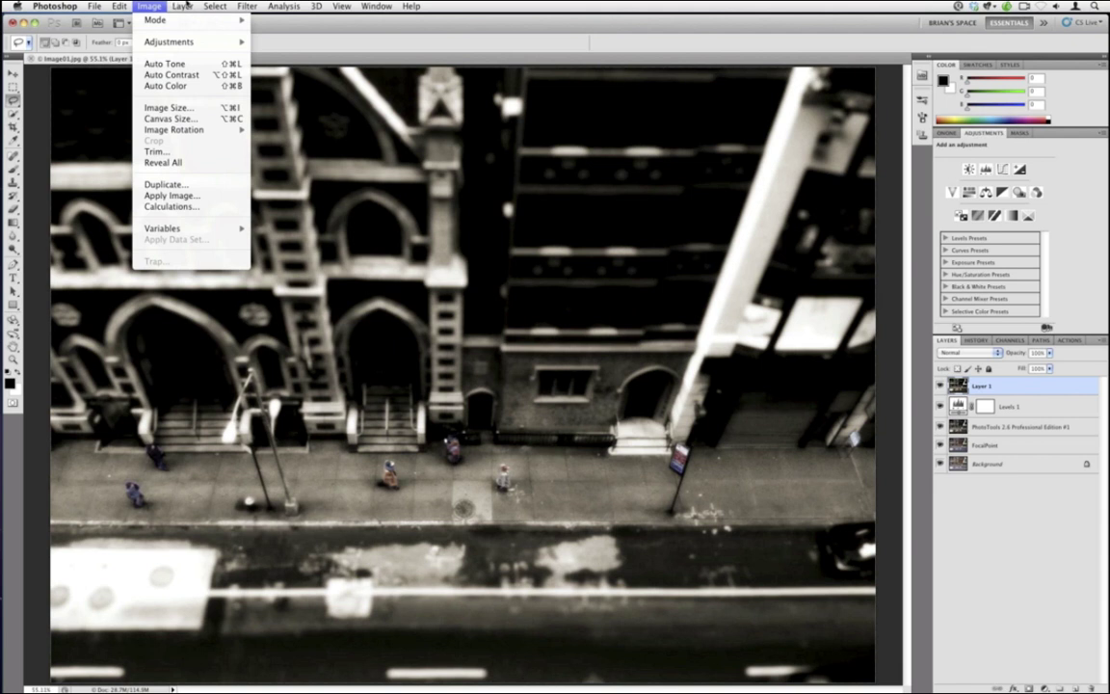
pyautogui.moveTo(186, 5)
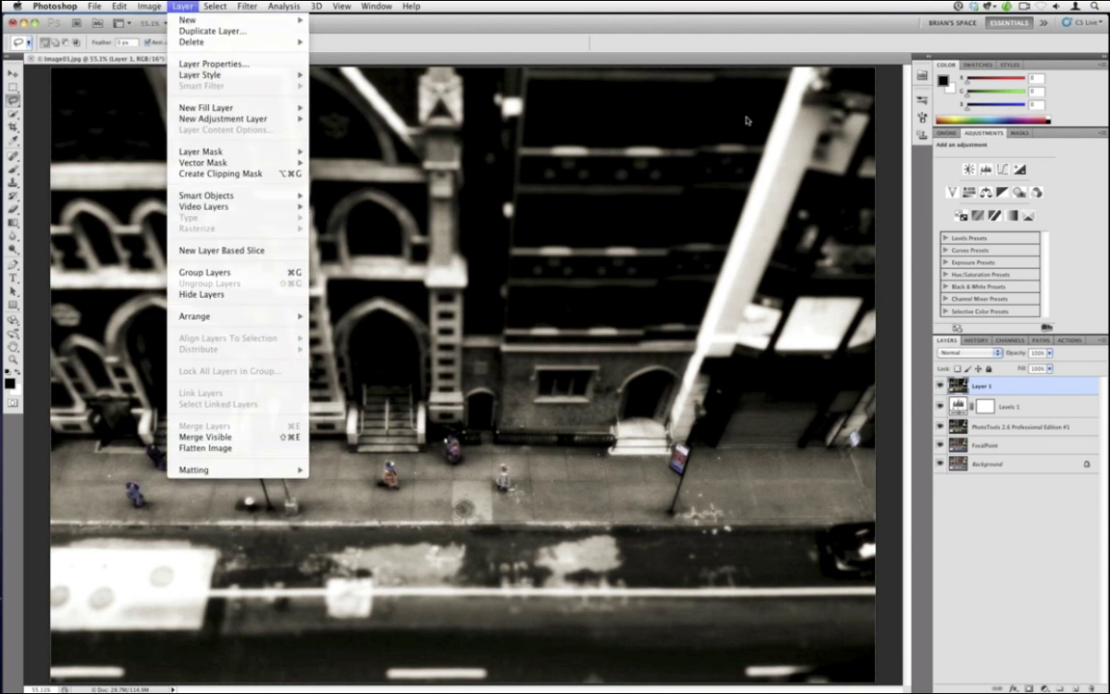
pyautogui.click(680, 33)
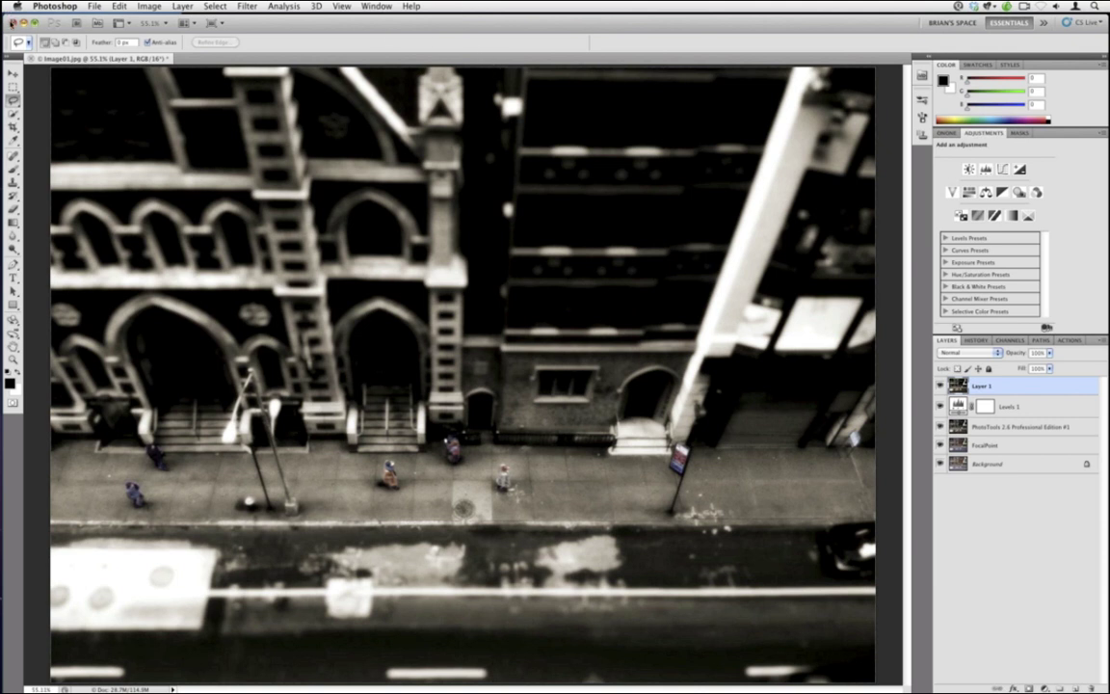
pyautogui.click(12, 22)
# Step: Close the TextEdit shortcut note with Don't Save and hide Lightroom with Cmd+H
pyautogui.click(493, 231)
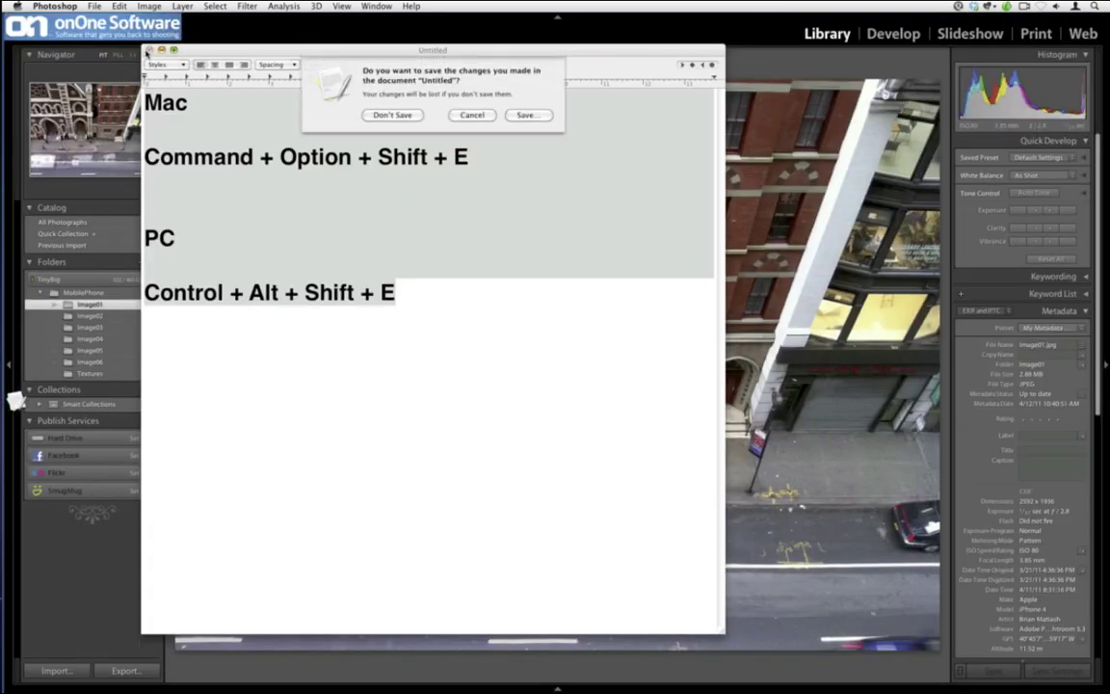
pyautogui.click(391, 115)
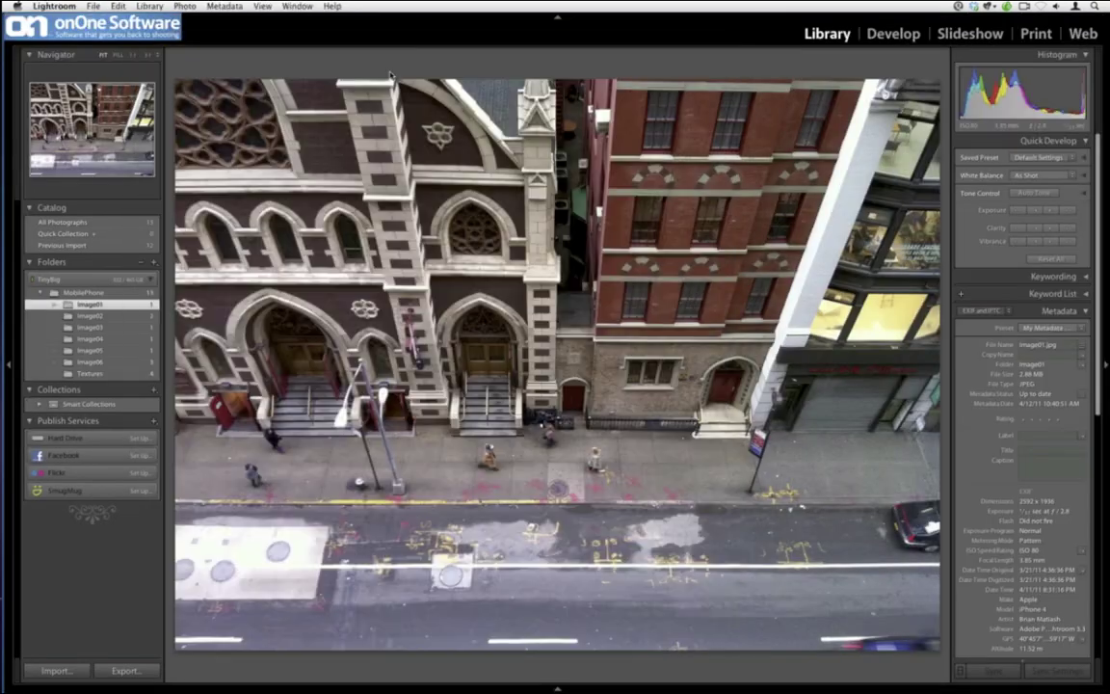
pyautogui.press('super+h')
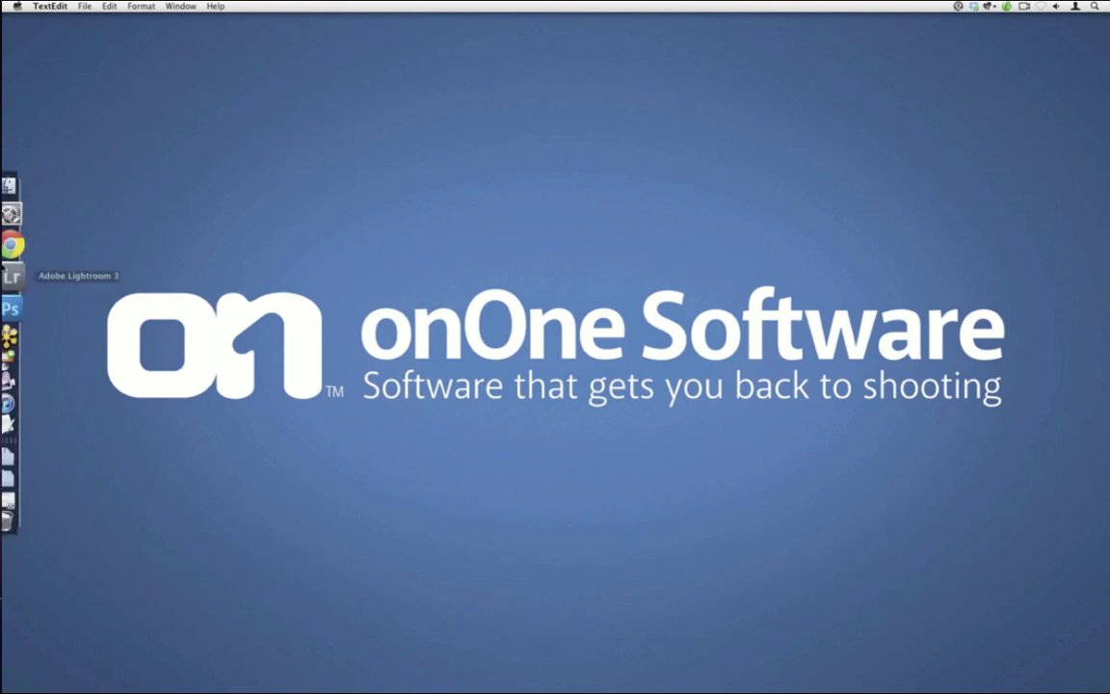
# Step: Launch Chrome, load the Photojojo website, and open the Photojojo Store
pyautogui.click(29, 246)
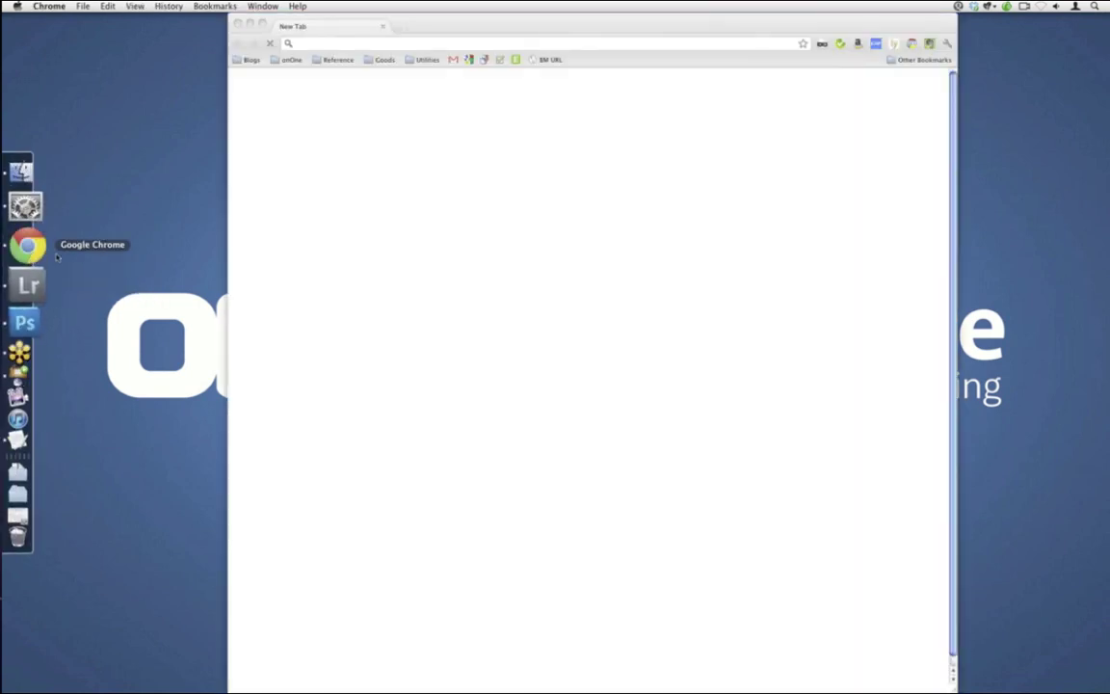
pyautogui.click(408, 44)
pyautogui.write('photo')
pyautogui.press('Return')
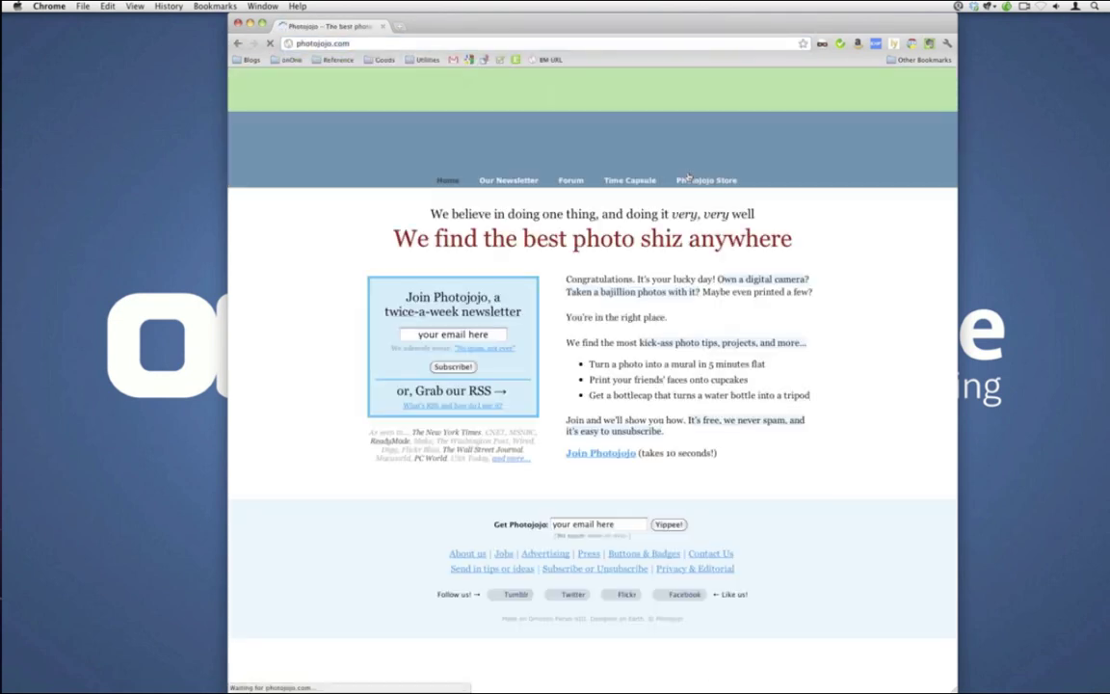
pyautogui.click(692, 181)
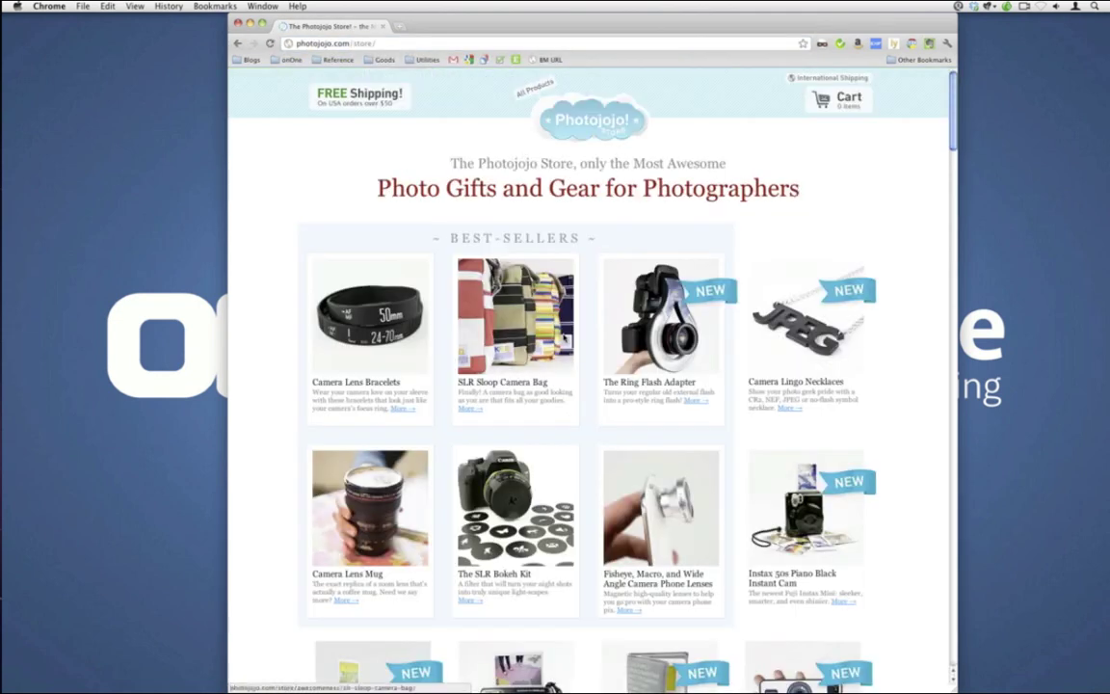
# Step: Open the Fisheye, Macro, and Wide Angle Camera Phone Lenses product and view its second photo
pyautogui.click(617, 449)
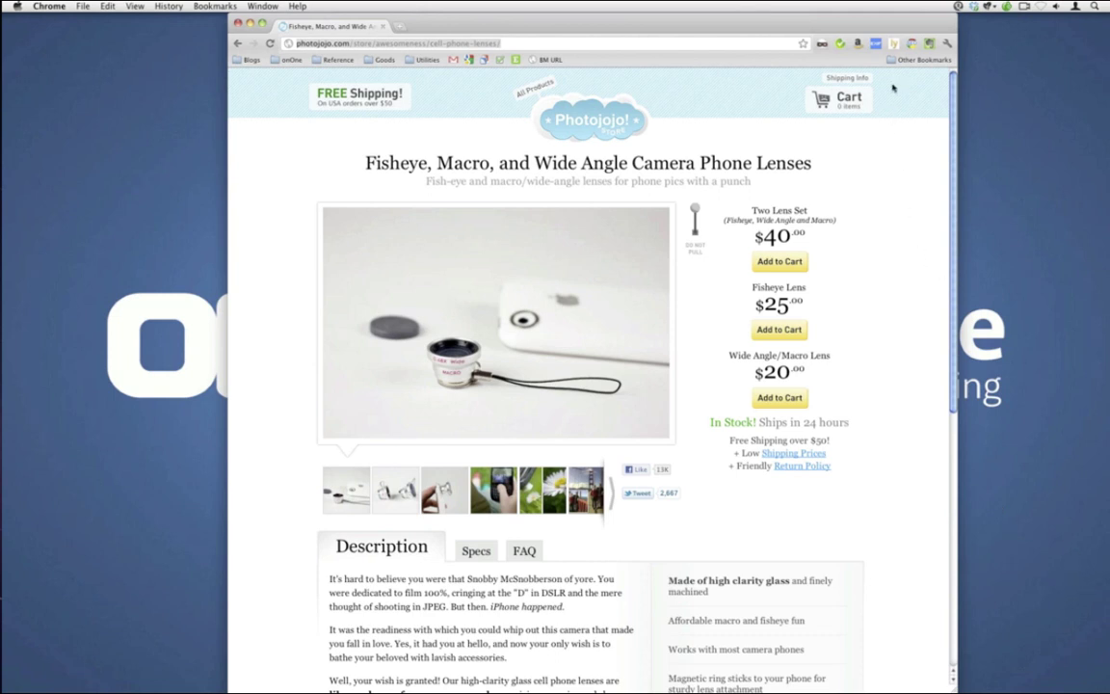
pyautogui.press('super+l')
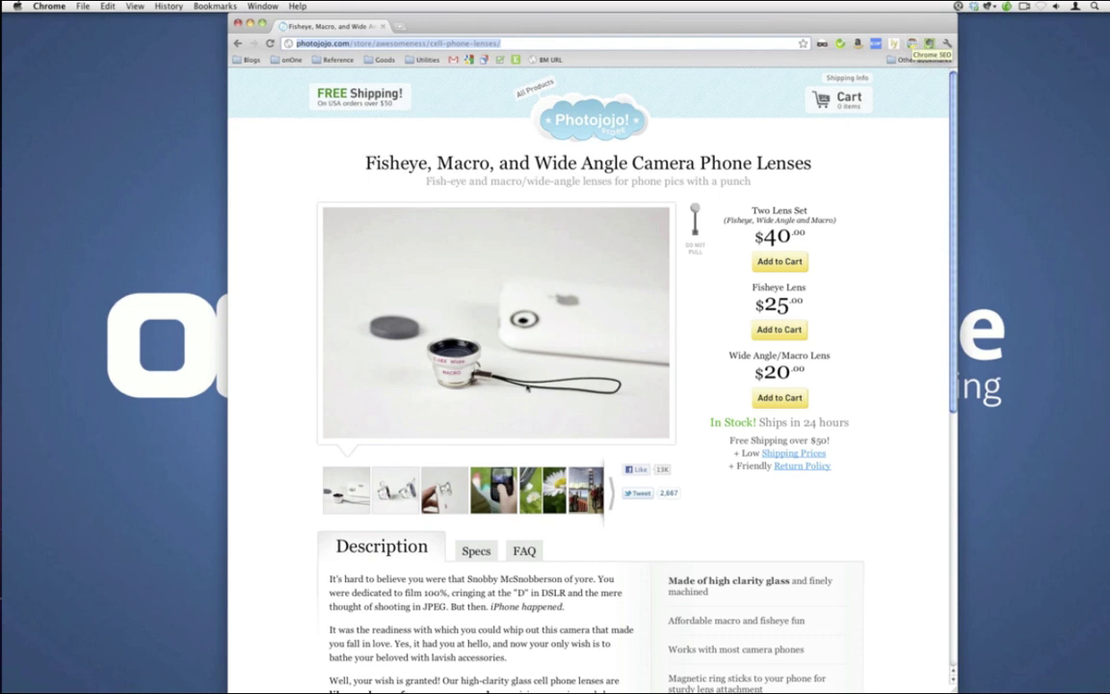
pyautogui.moveTo(459, 349)
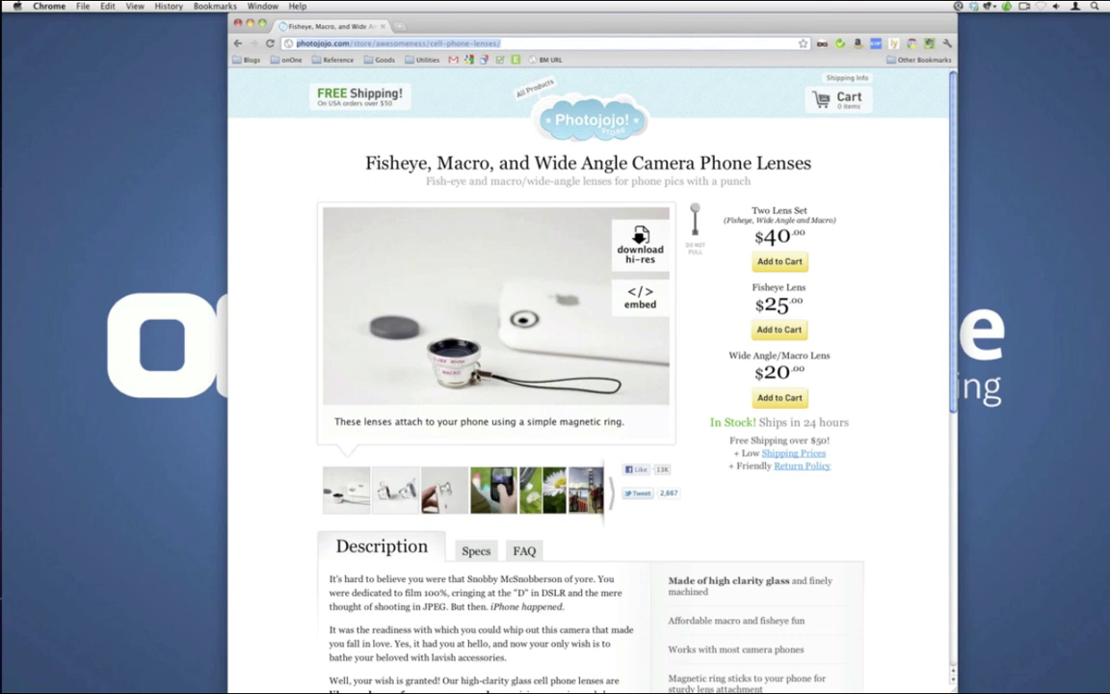
pyautogui.click(398, 489)
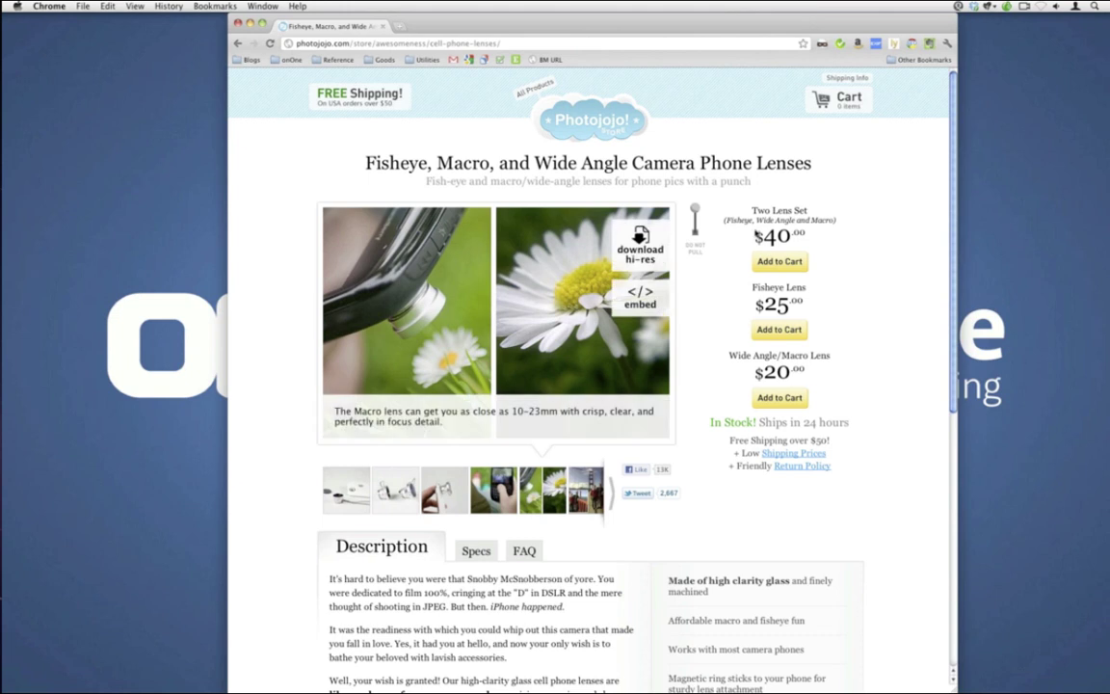
pyautogui.moveTo(540, 287)
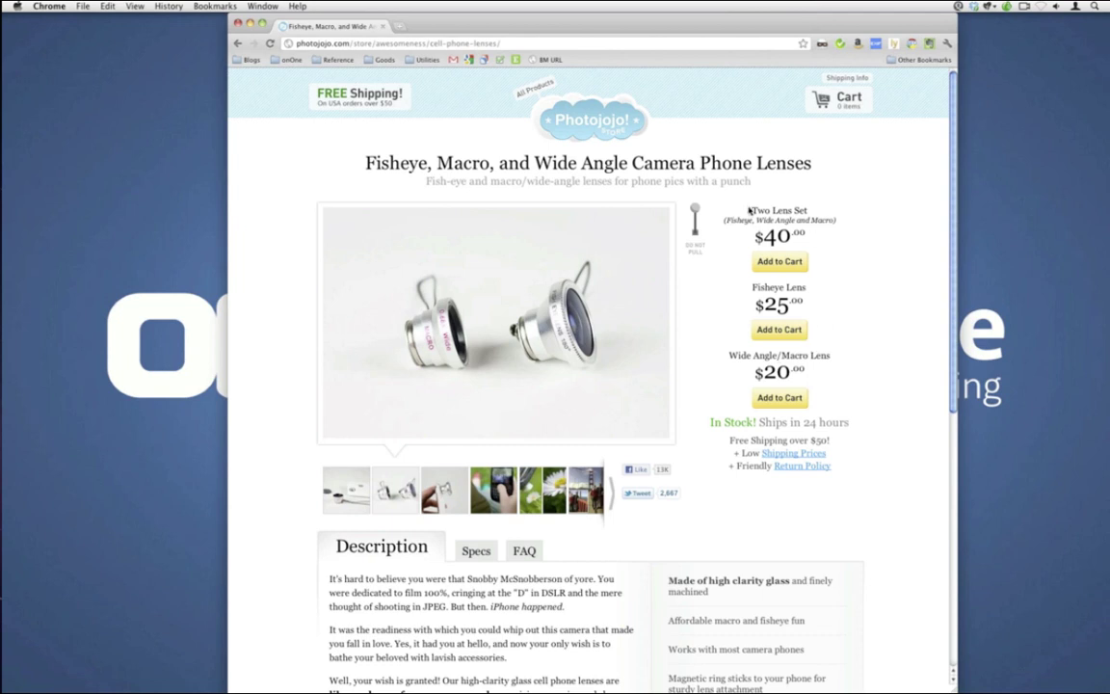
# Step: Go back to the store, scroll the products, and open The iPhone Telephoto Lens page
pyautogui.click(238, 44)
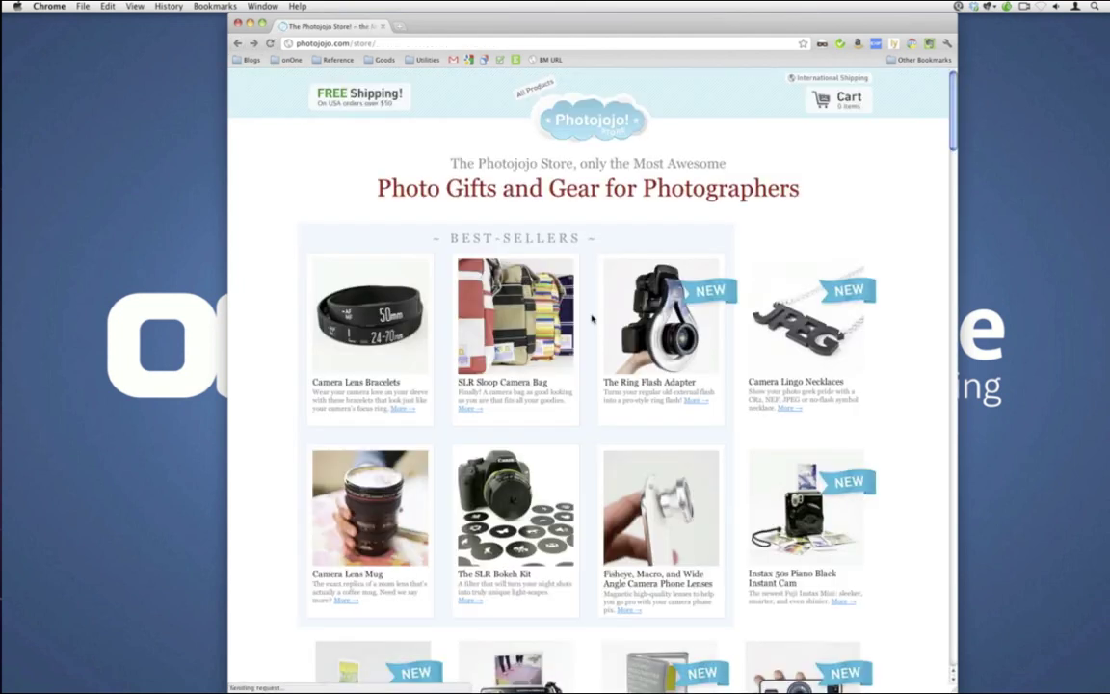
pyautogui.scroll(-5, 591, 319)
pyautogui.scroll(-1, 592, 319)
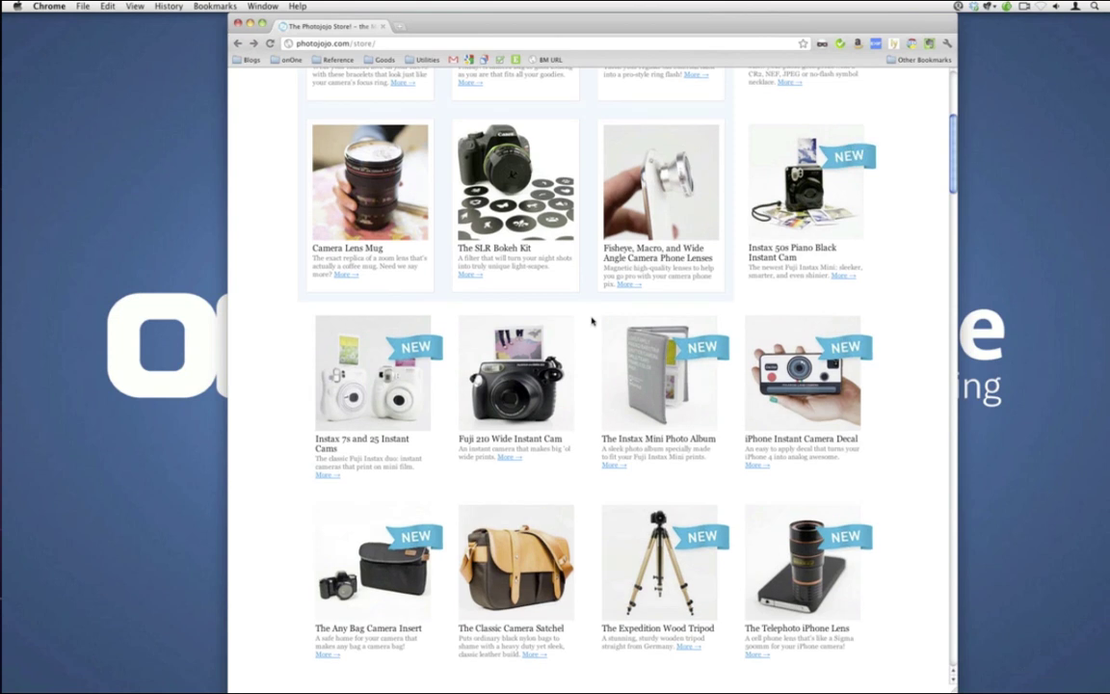
pyautogui.scroll(-14, 591, 321)
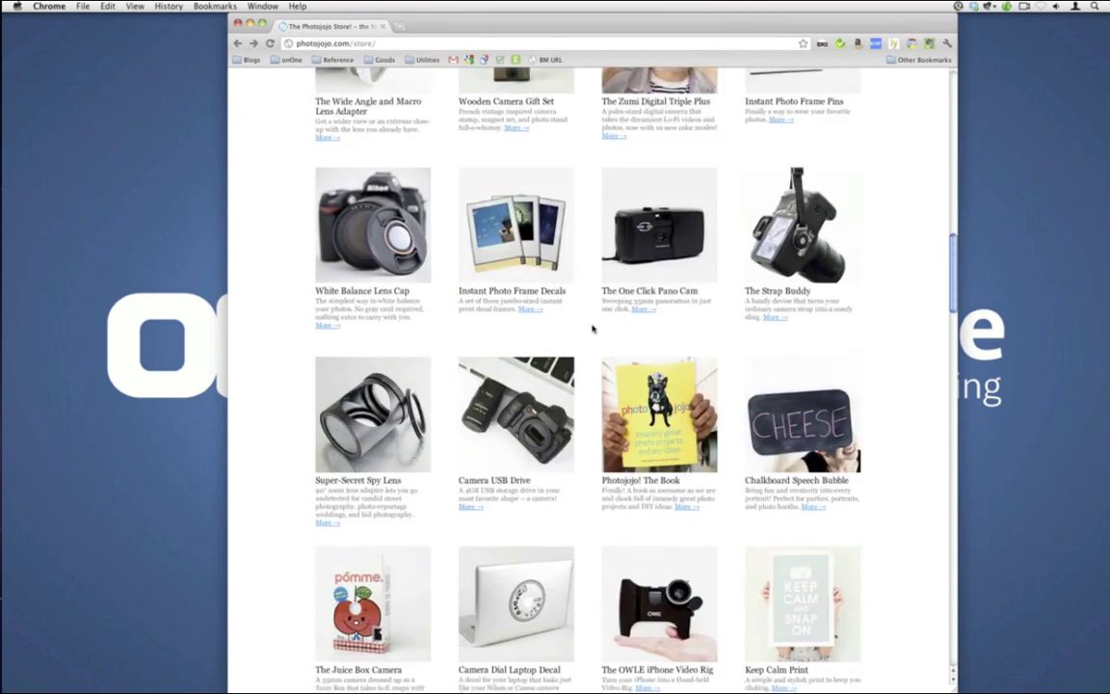
pyautogui.scroll(20, 592, 326)
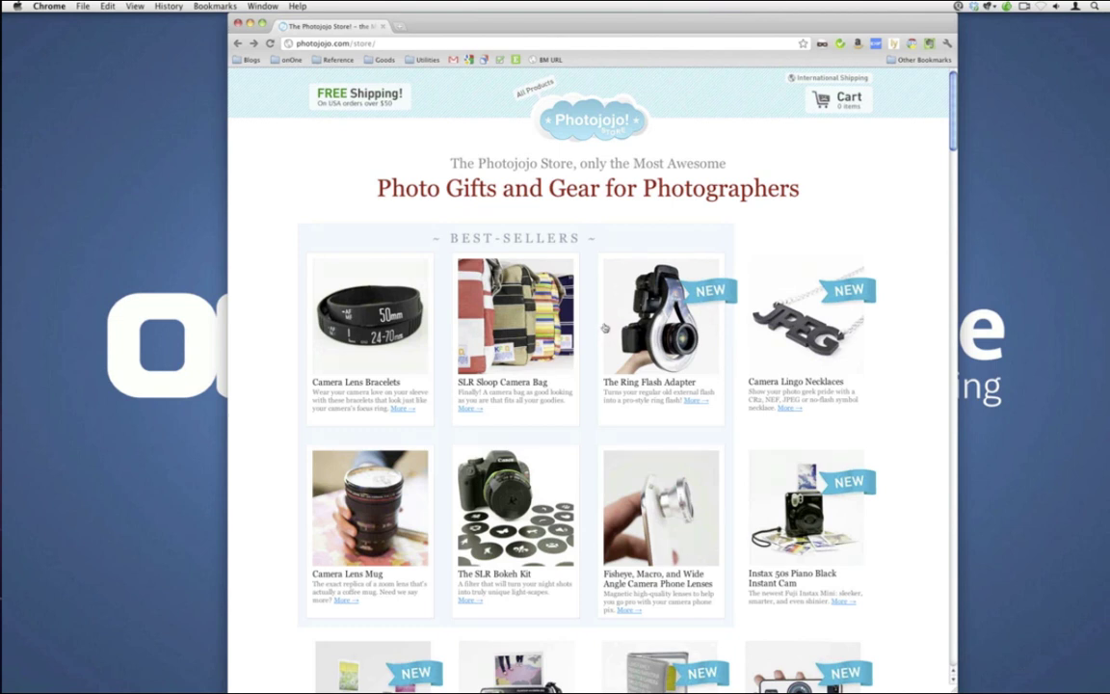
pyautogui.scroll(-1, 605, 328)
pyautogui.scroll(-5, 605, 328)
pyautogui.click(798, 580)
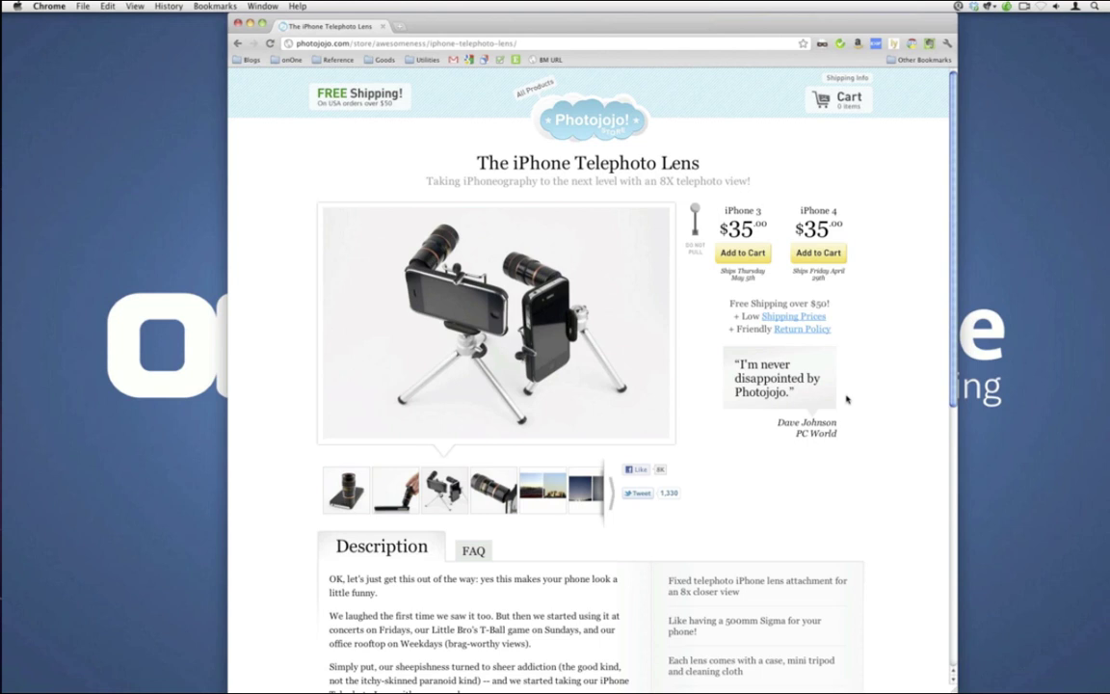
# Step: Reopen the Fisheye lenses page from the store and show the handheld-phone photo
pyautogui.click(238, 43)
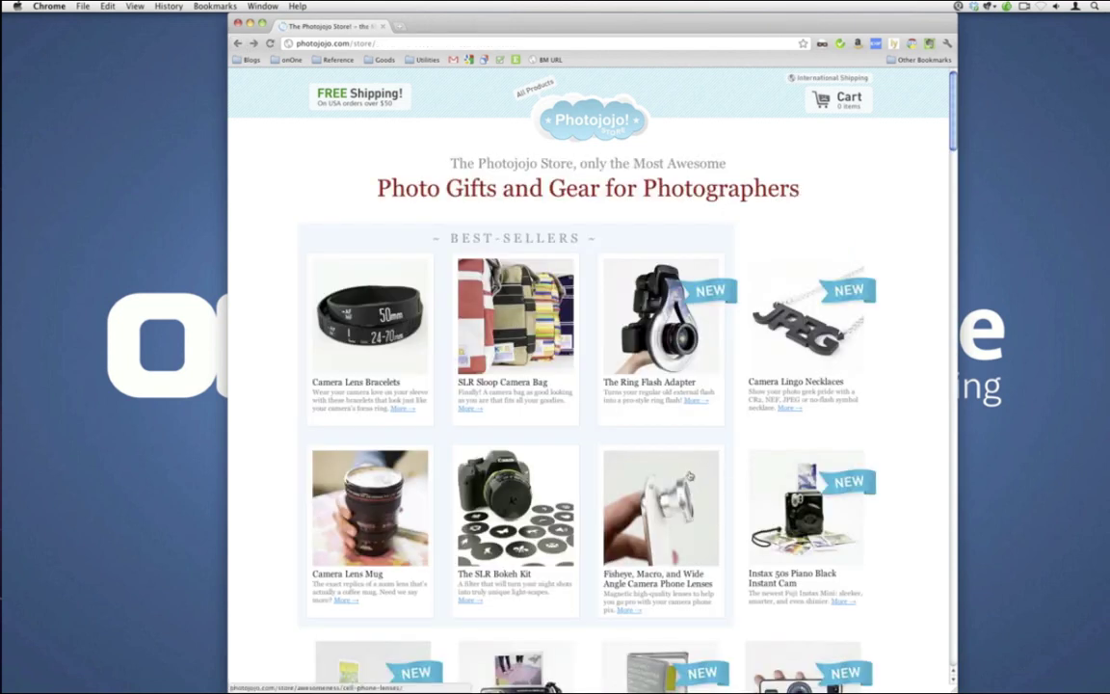
pyautogui.click(689, 475)
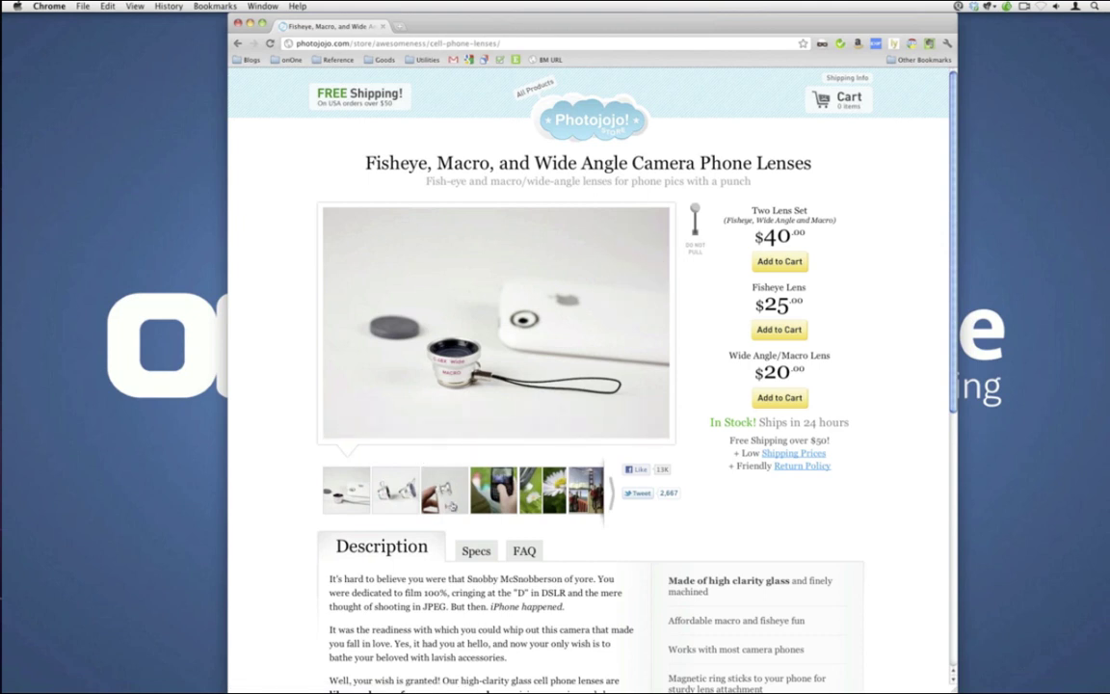
pyautogui.click(449, 505)
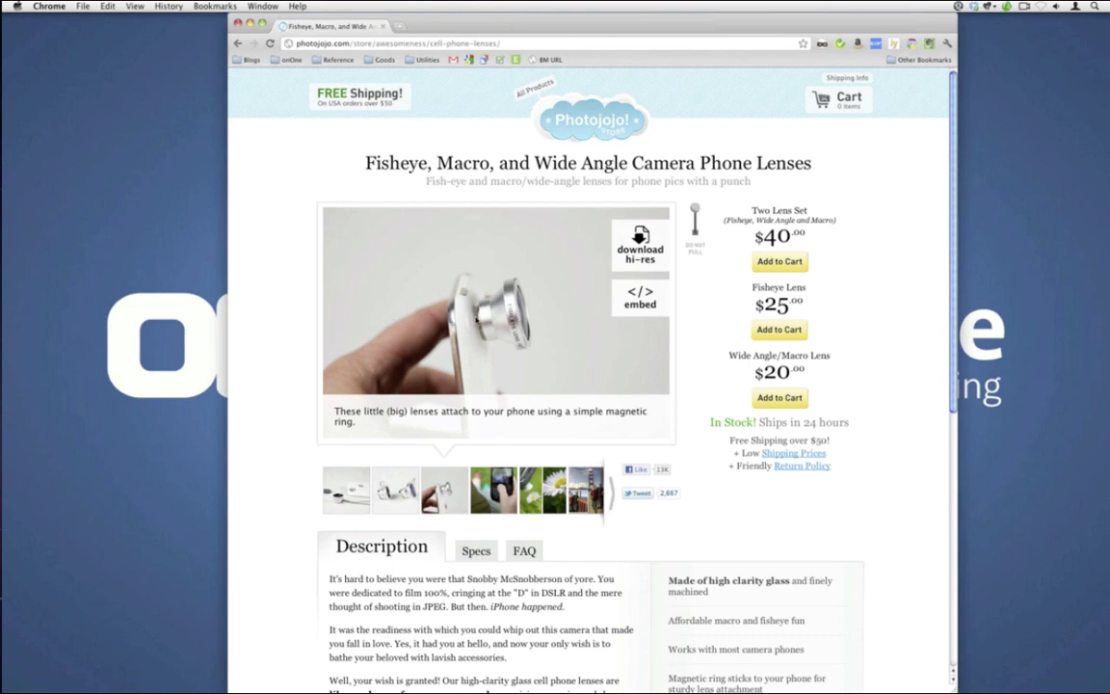
# Step: Page through the thumbnail strip, viewing the palm photo and the first lens-beside-phone photo
pyautogui.click(611, 500)
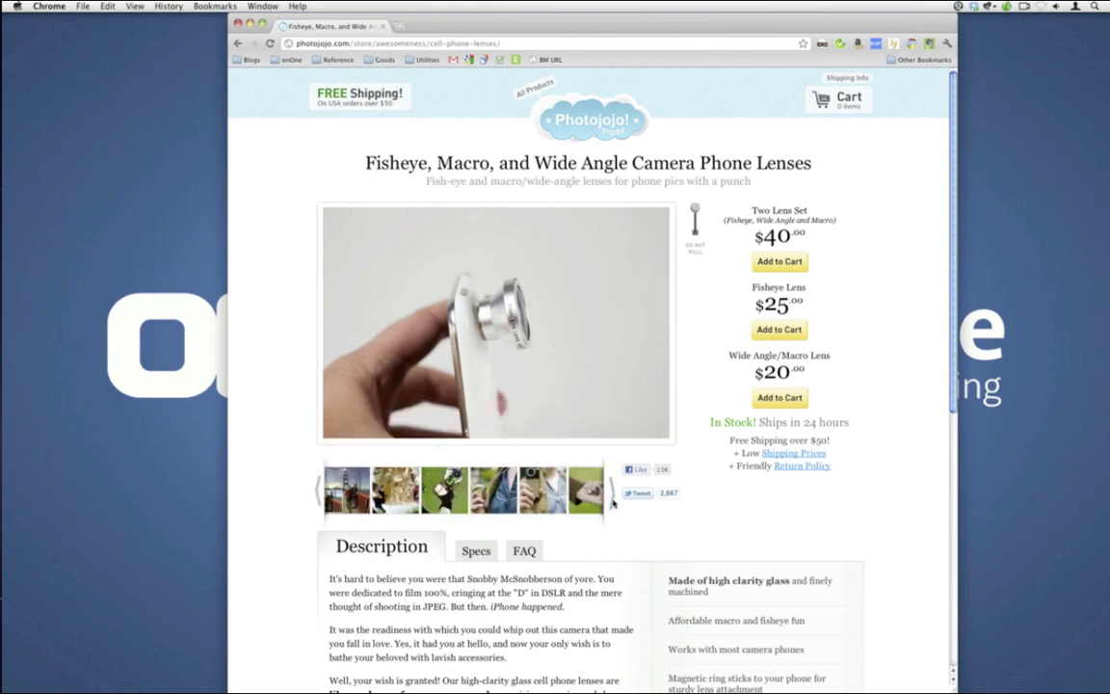
pyautogui.click(612, 500)
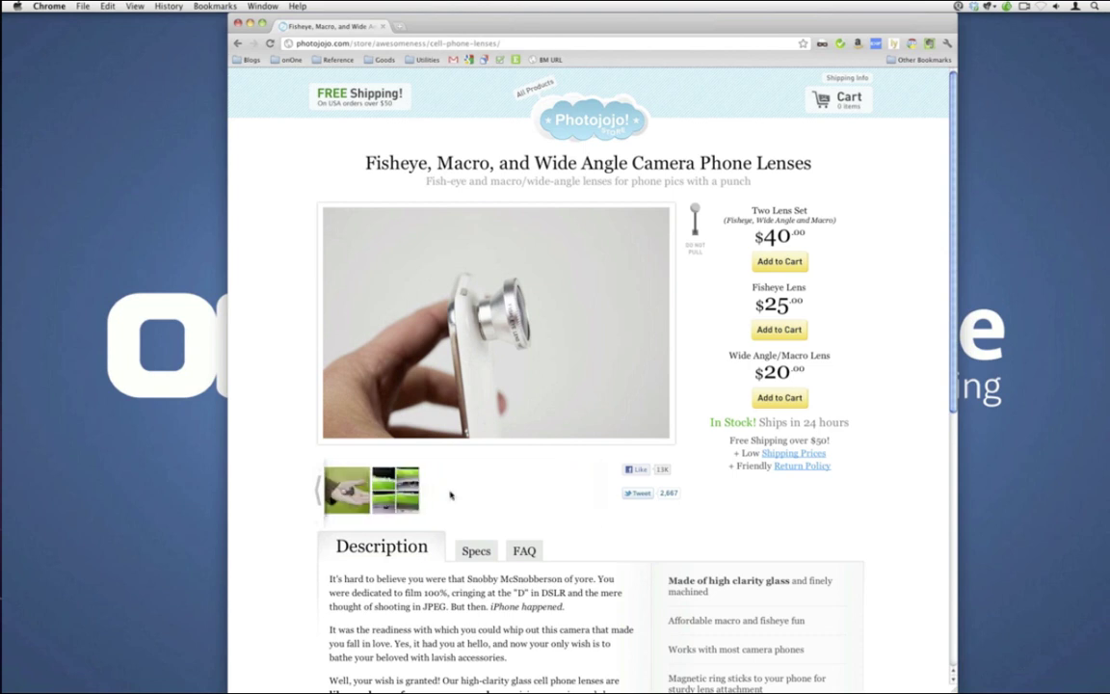
pyautogui.click(347, 490)
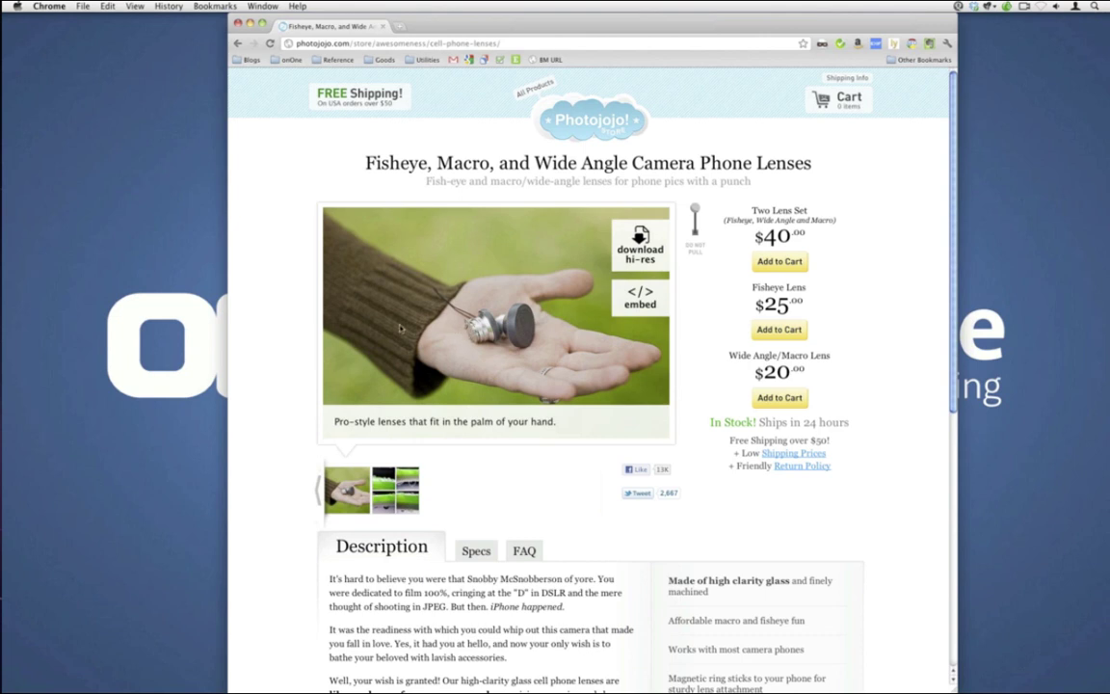
pyautogui.click(318, 493)
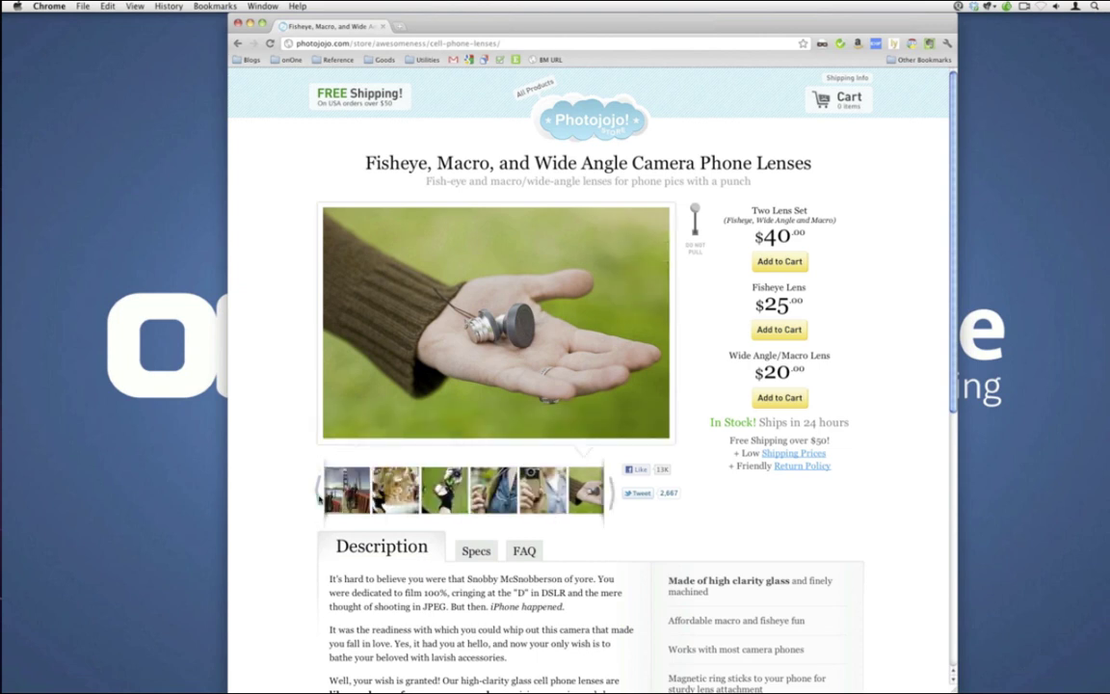
pyautogui.click(319, 495)
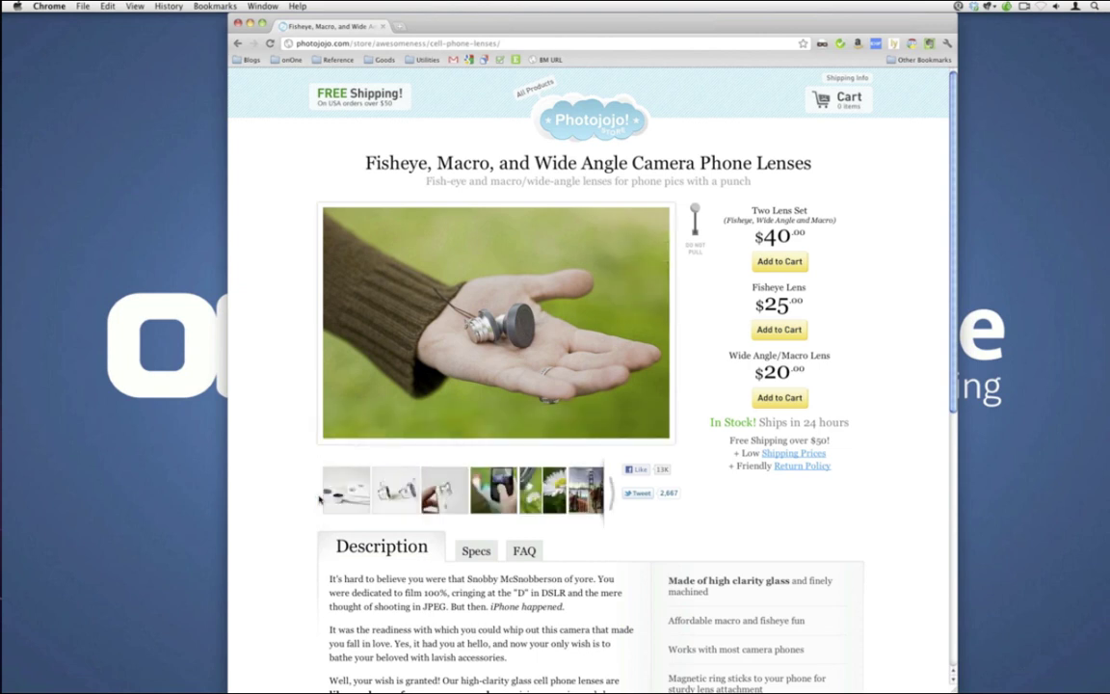
pyautogui.click(346, 491)
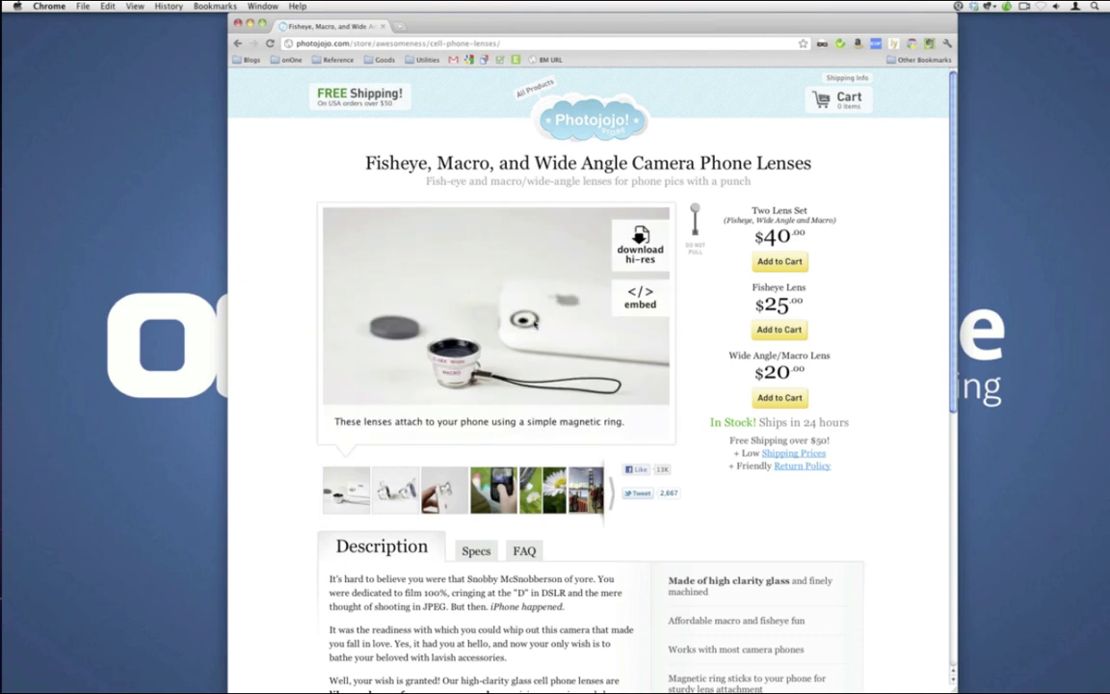